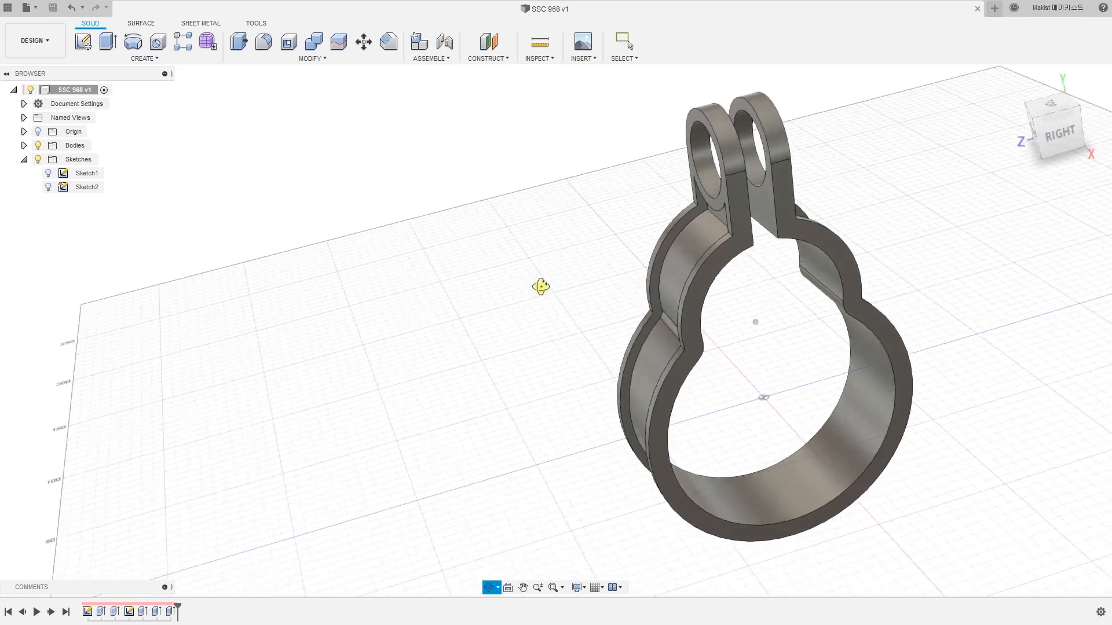
# Switch to the web browser and open practice drawing 968 from the blog's 3D modelling practice drawings category.
pyautogui.press('Escape')
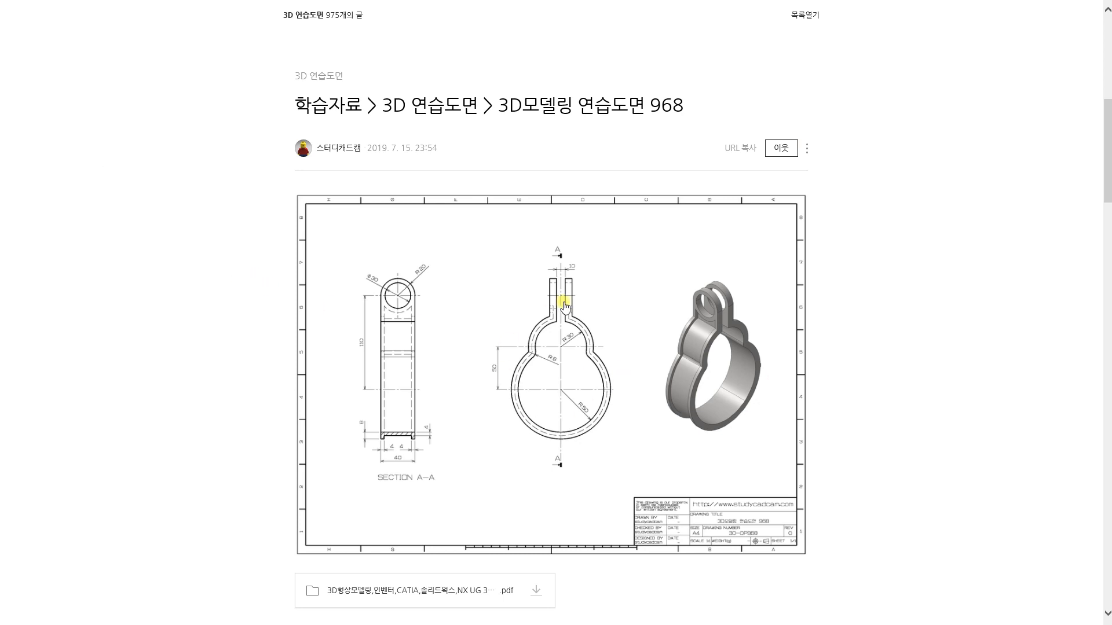
pyautogui.scroll(8, 394, 321)
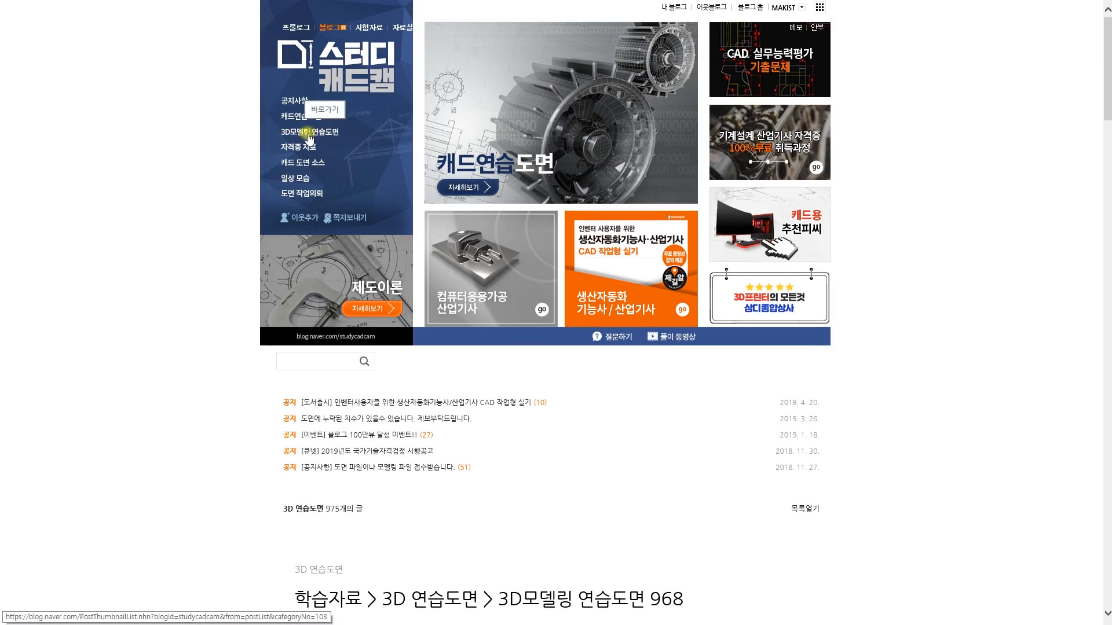
pyautogui.click(323, 133)
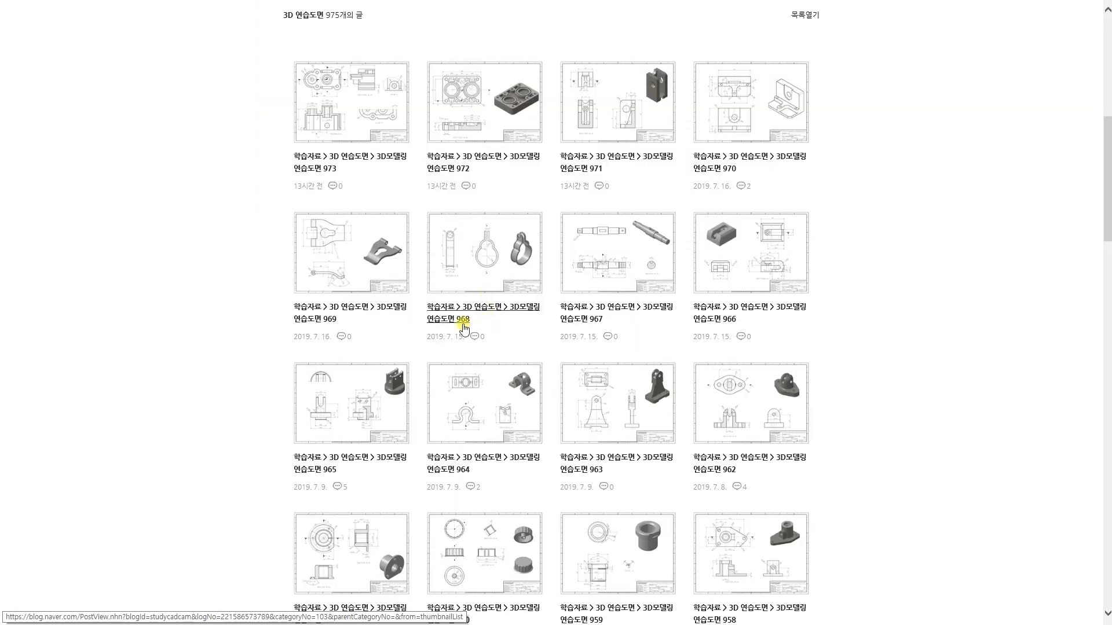
pyautogui.click(465, 321)
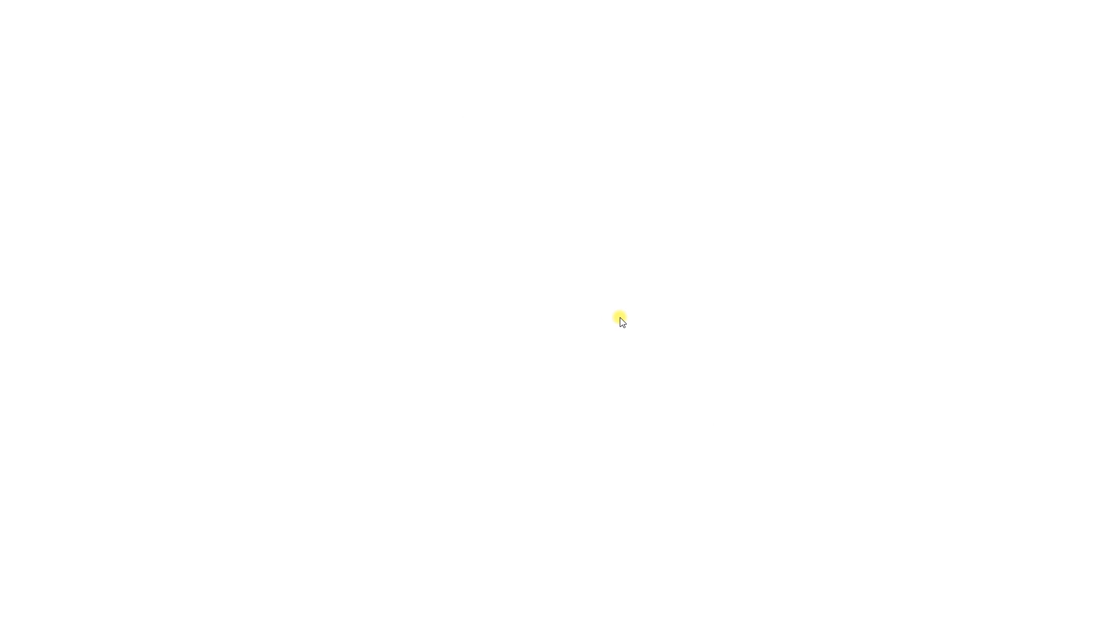
pyautogui.scroll(-2, 174, 333)
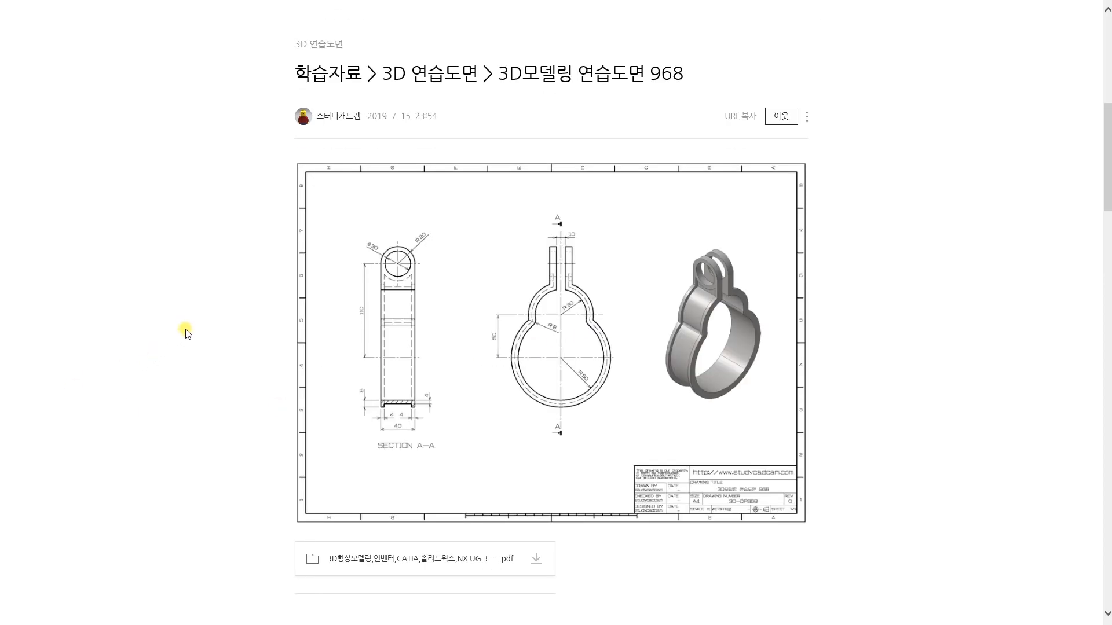
# View drawing 968 enlarged and circle the pen arrows beside its front and side views.
pyautogui.click(498, 282)
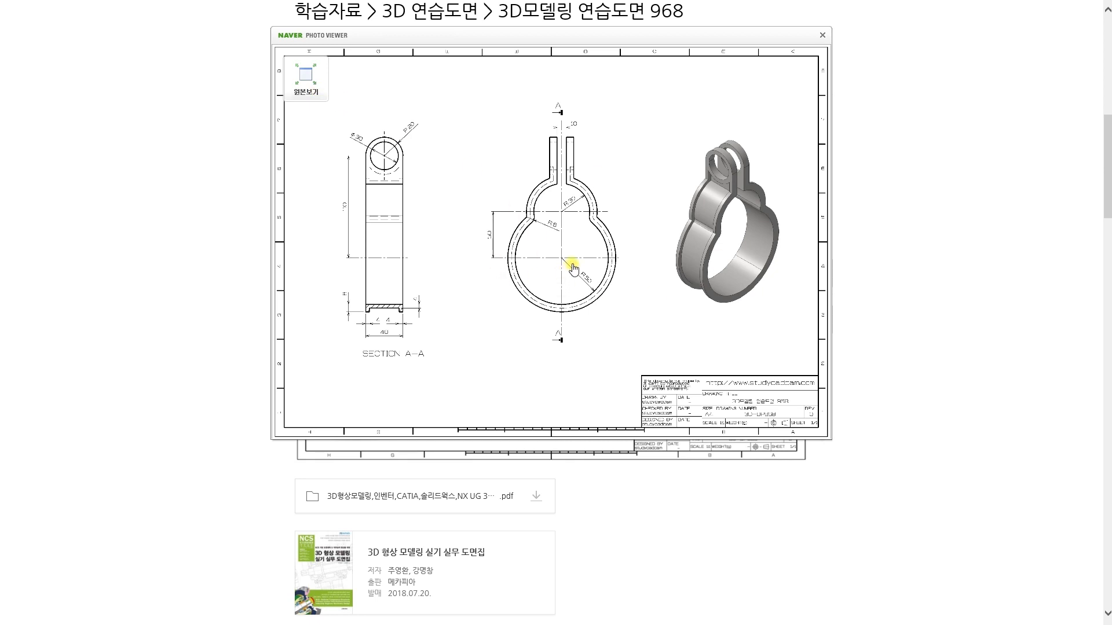
pyautogui.click(823, 37)
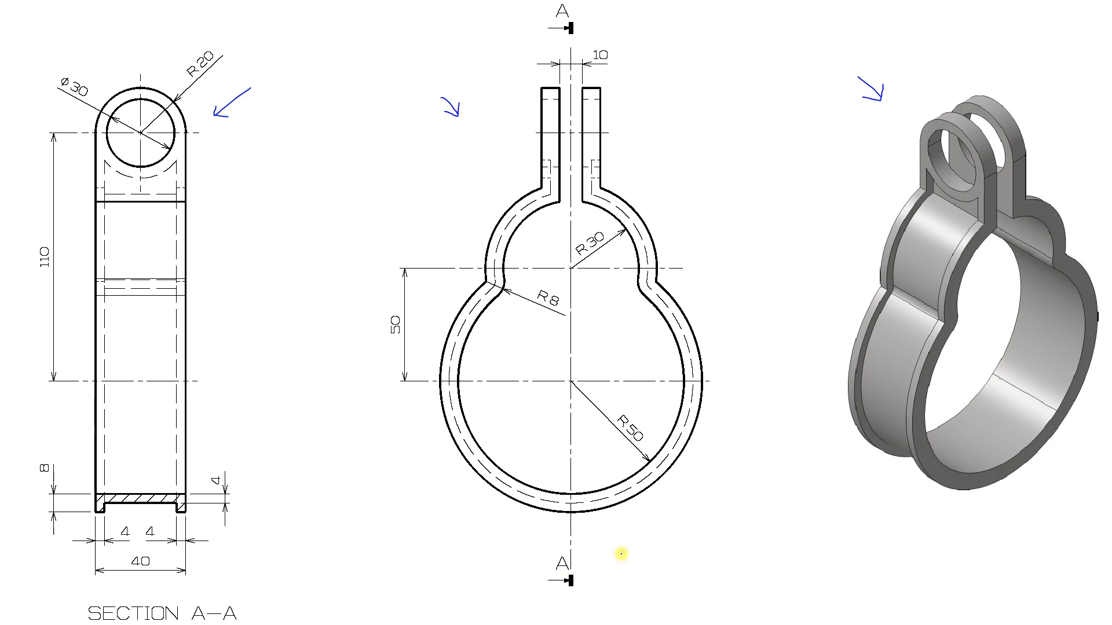
pyautogui.moveTo(447, 130); pyautogui.dragTo(453, 131)
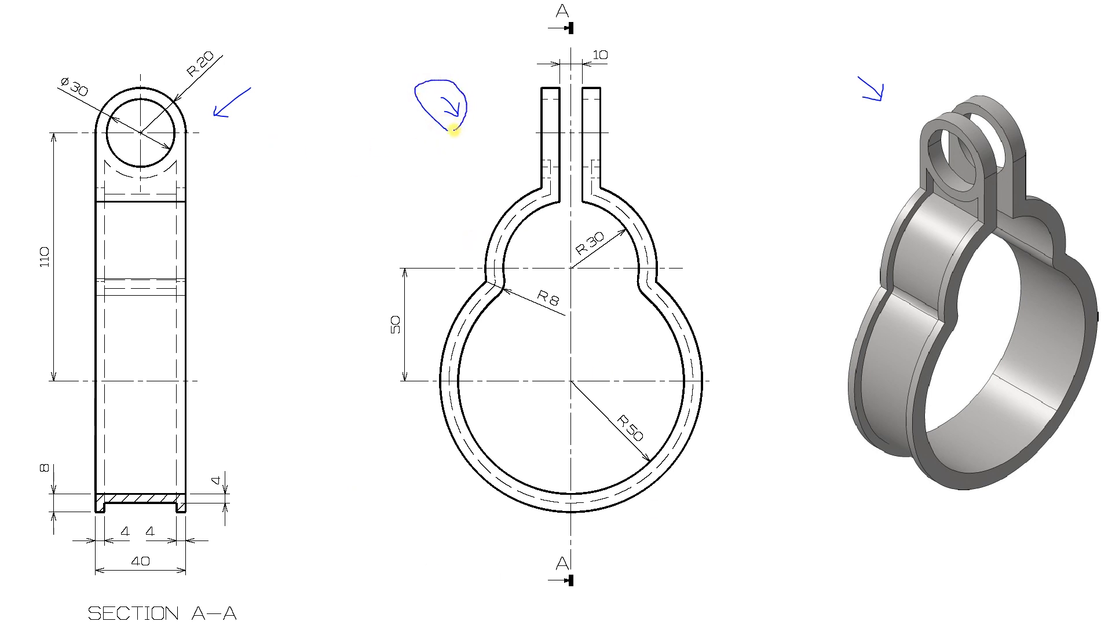
pyautogui.moveTo(235, 126)
pyautogui.mouseDown()
pyautogui.moveTo(249, 81)
pyautogui.moveTo(242, 124)
pyautogui.mouseUp()
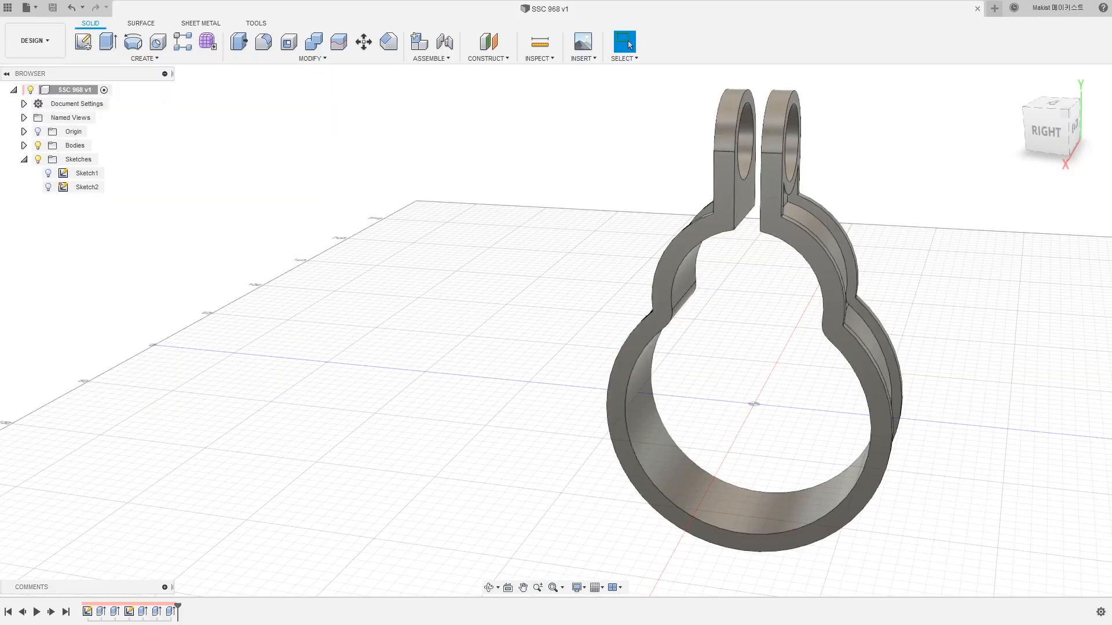
# In Fusion 360, create a new design and start a sketch on the YZ plane.
pyautogui.click(502, 269)
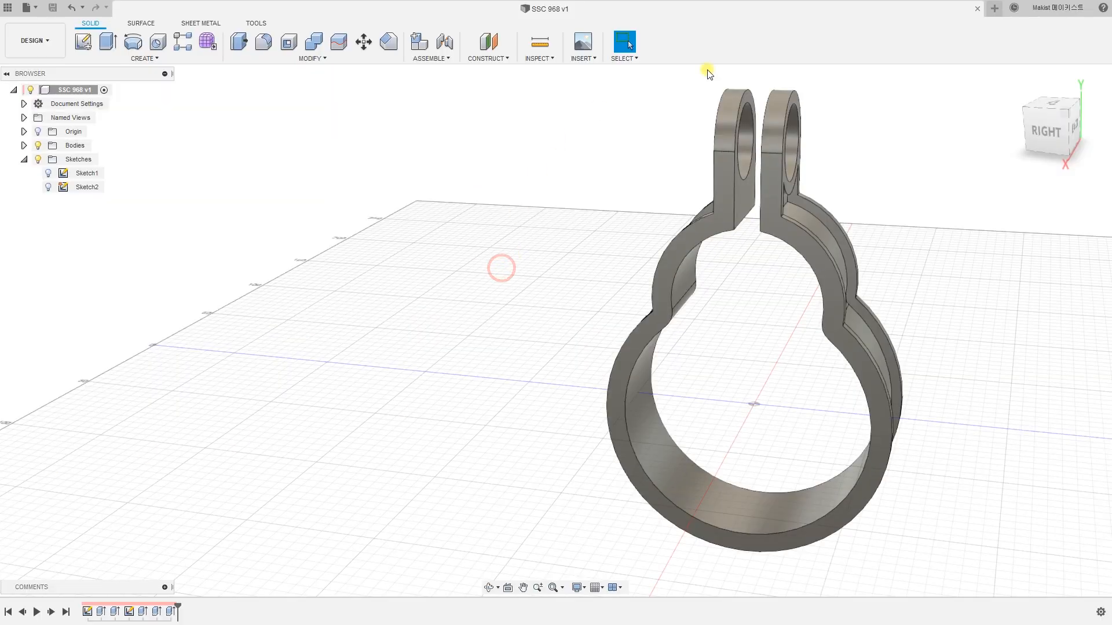
pyautogui.click(999, 10)
pyautogui.click(421, 255)
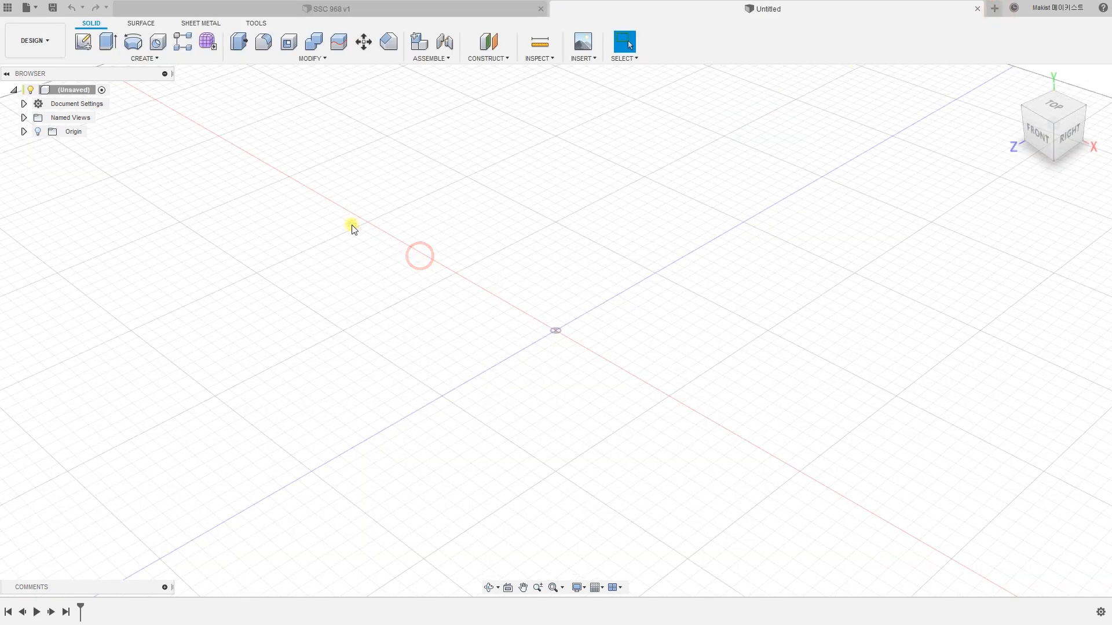
pyautogui.click(85, 48)
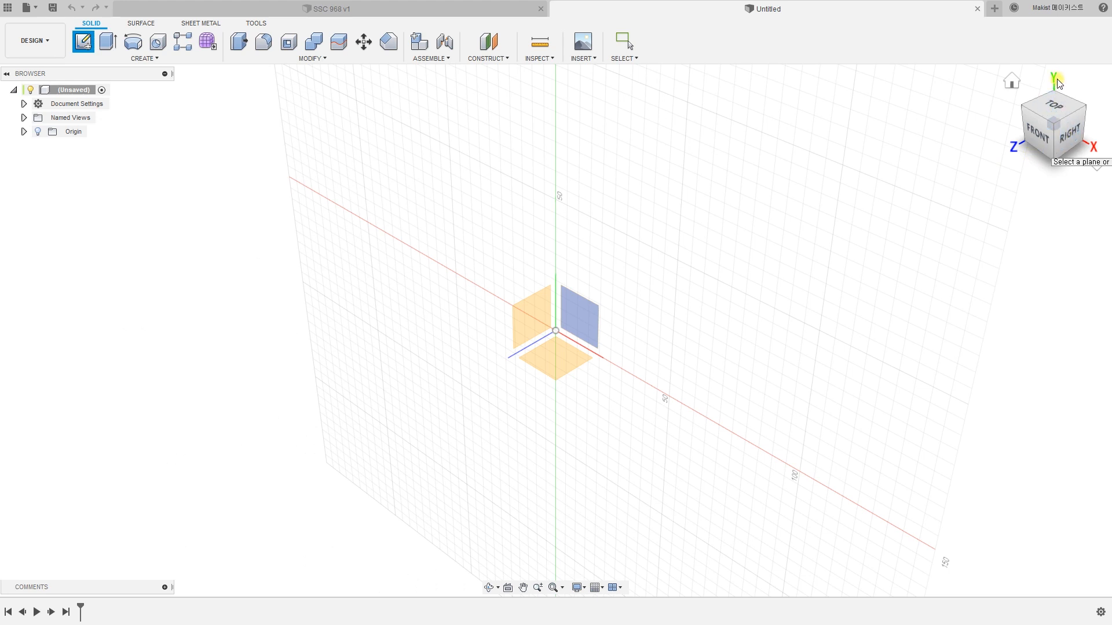
pyautogui.click(530, 318)
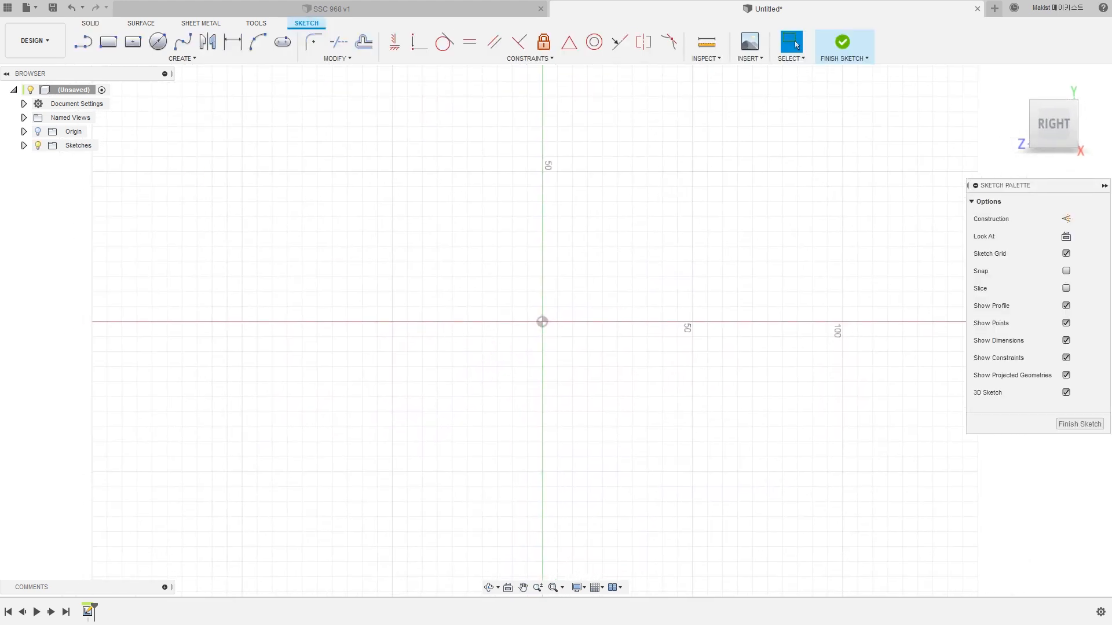
# Sketch a center diameter circle on the origin, about 82 mm in diameter.
pyautogui.click(156, 60)
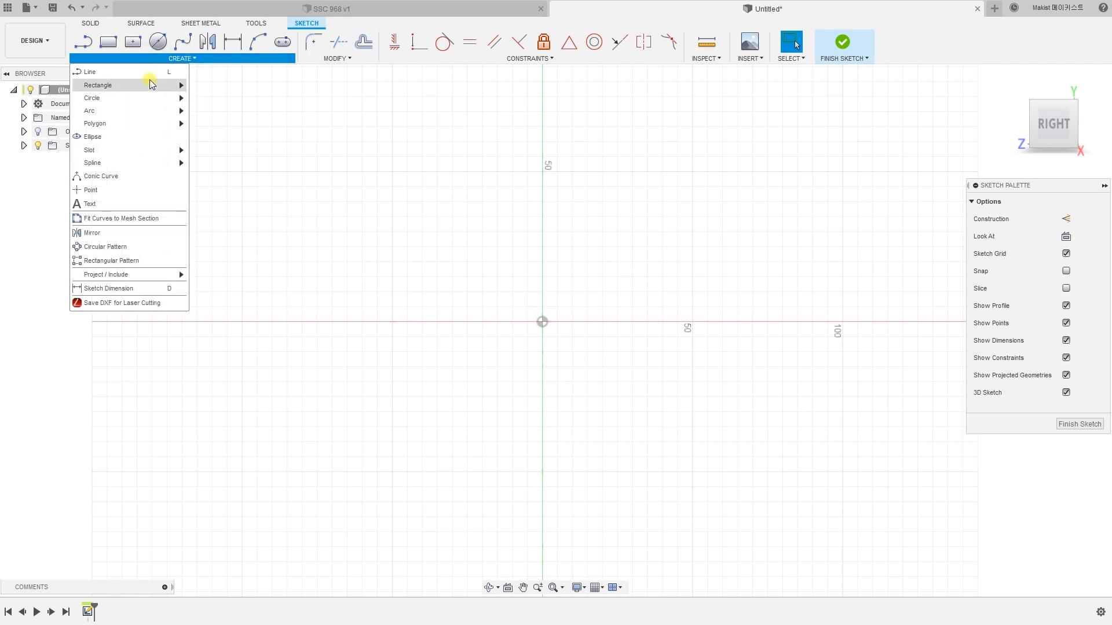
pyautogui.moveTo(151, 104)
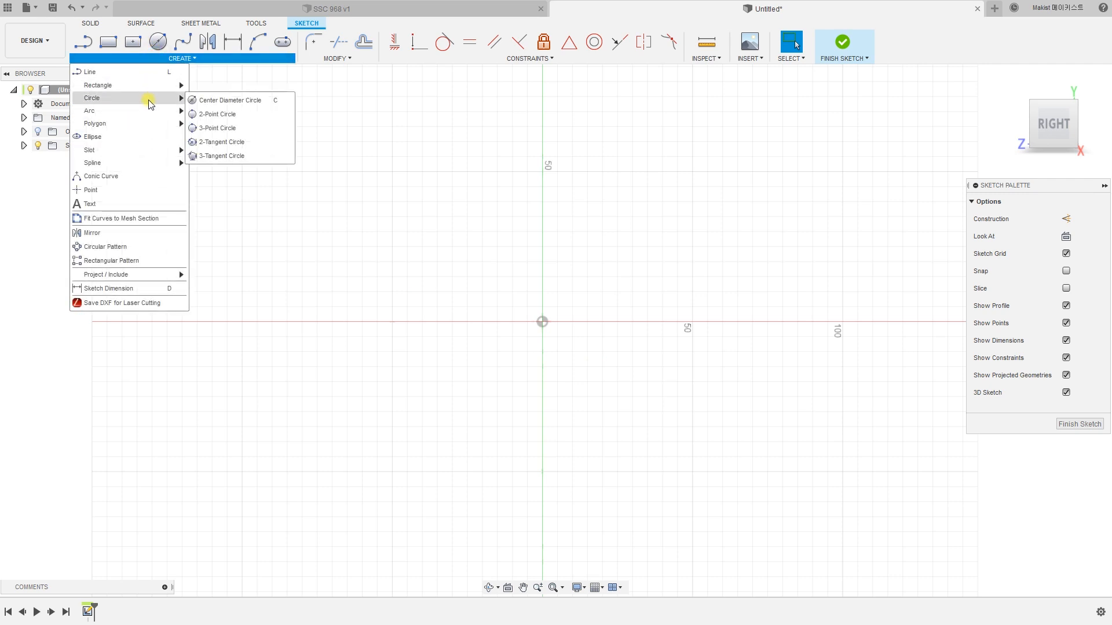
pyautogui.click(231, 101)
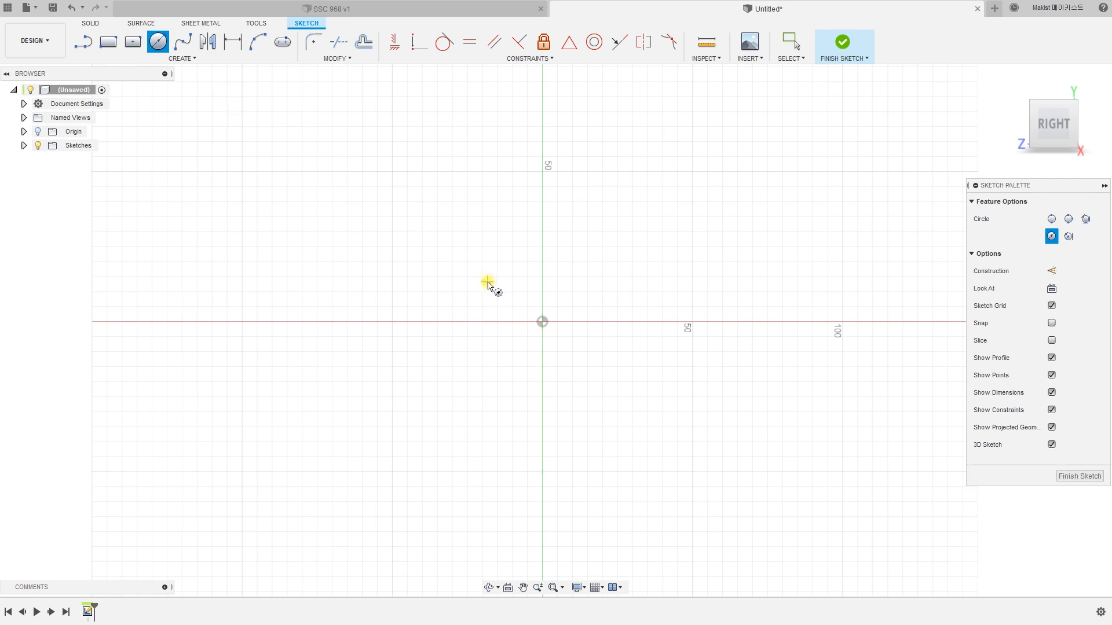
pyautogui.click(543, 323)
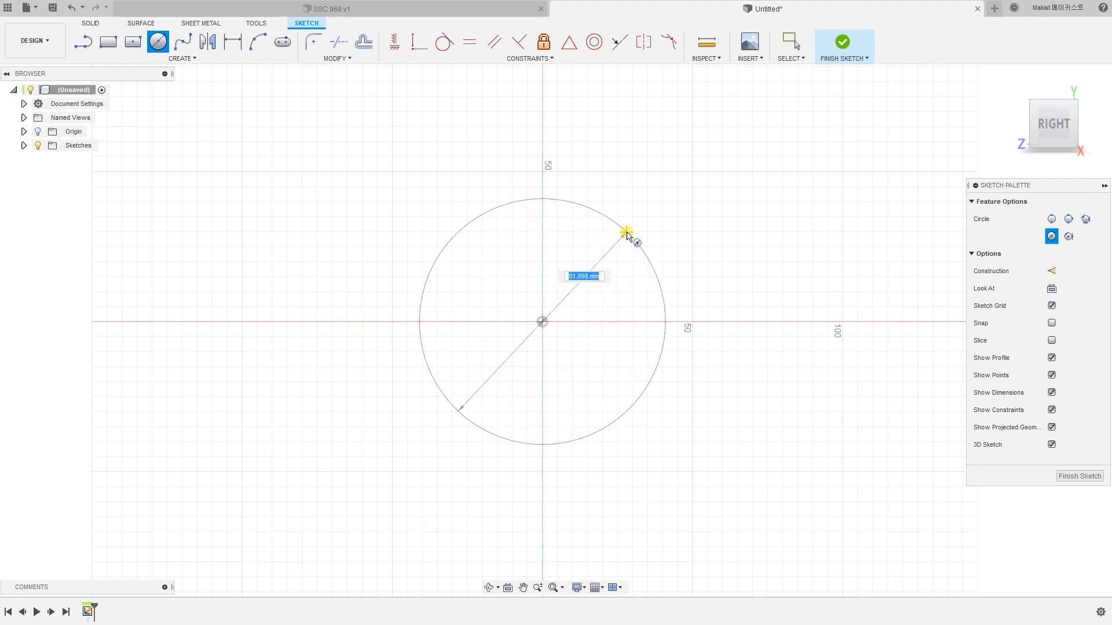
pyautogui.click(627, 234)
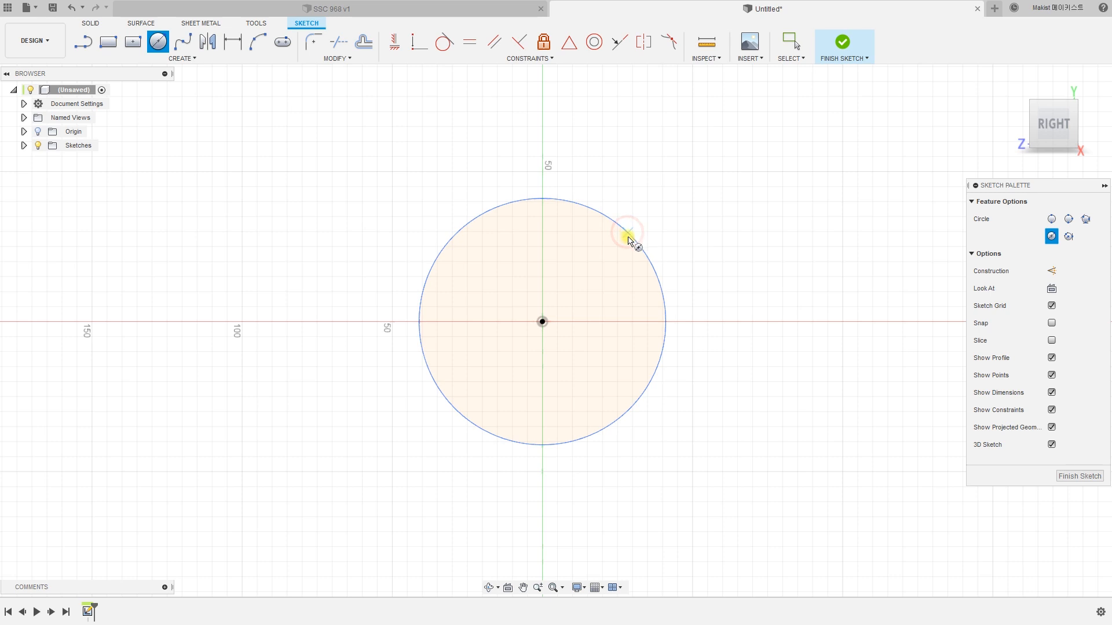
# Dimension the circle by its radius instead of its diameter and set it to 50 mm.
pyautogui.click(197, 59)
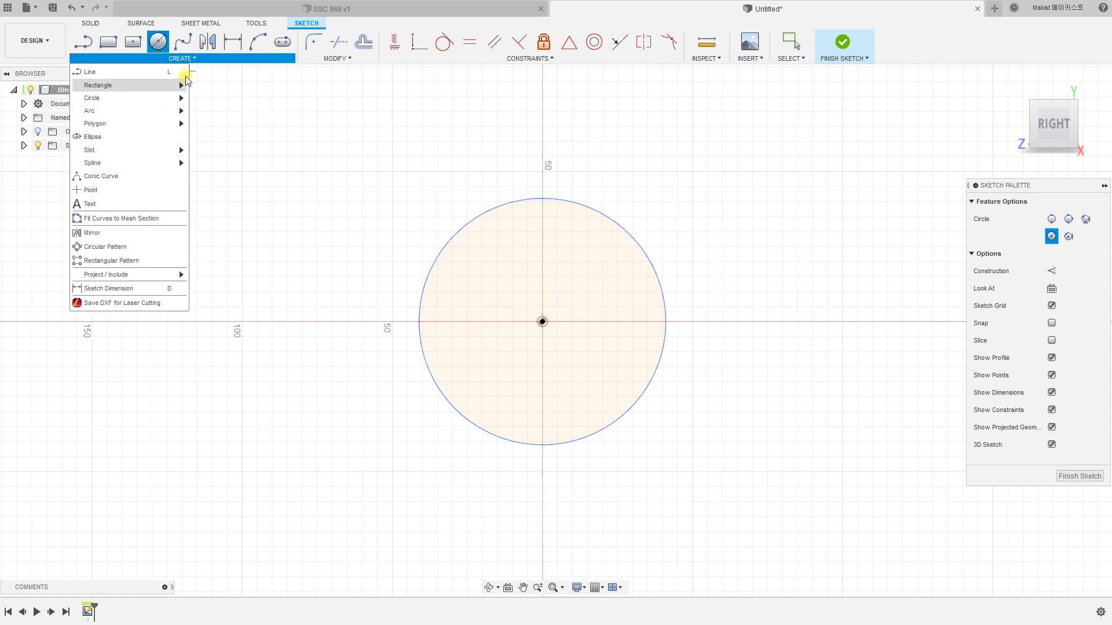
pyautogui.click(145, 289)
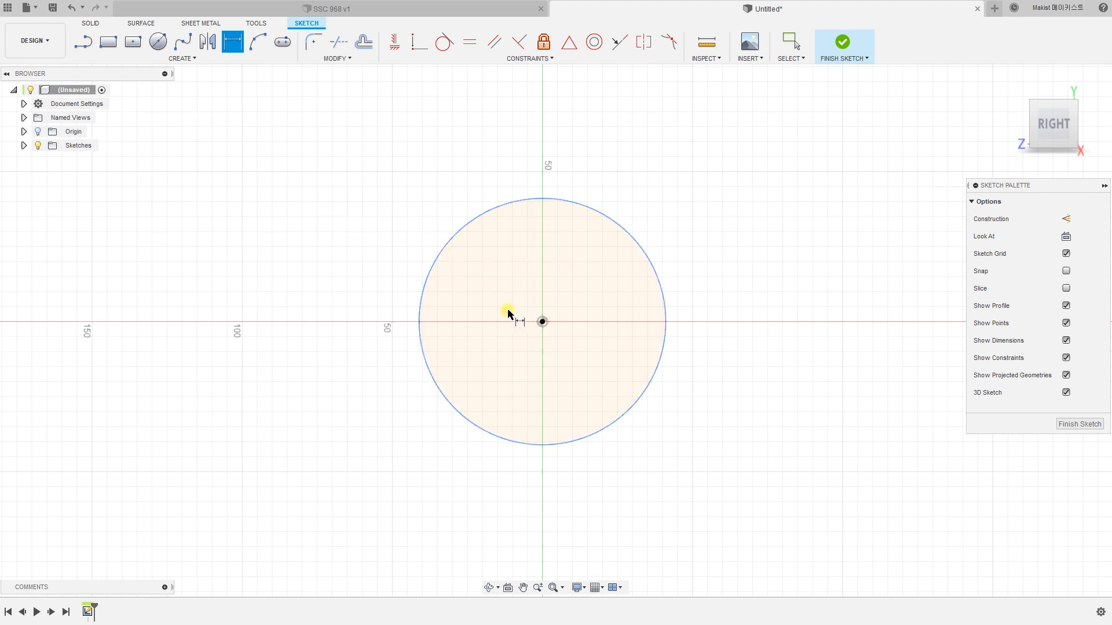
pyautogui.click(442, 256)
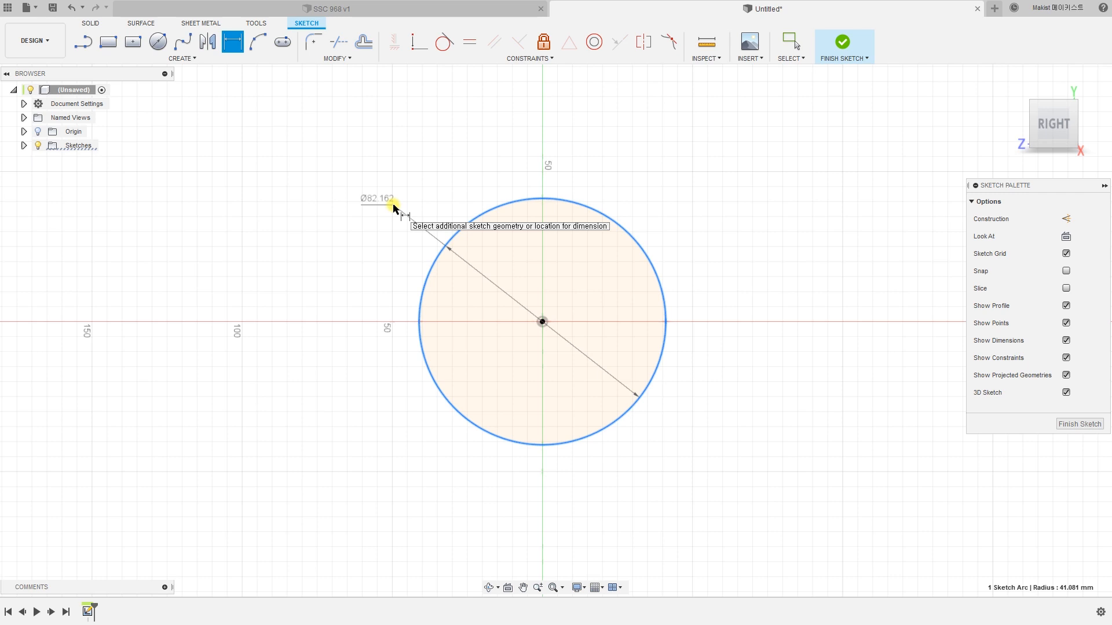
pyautogui.rightClick(393, 207)
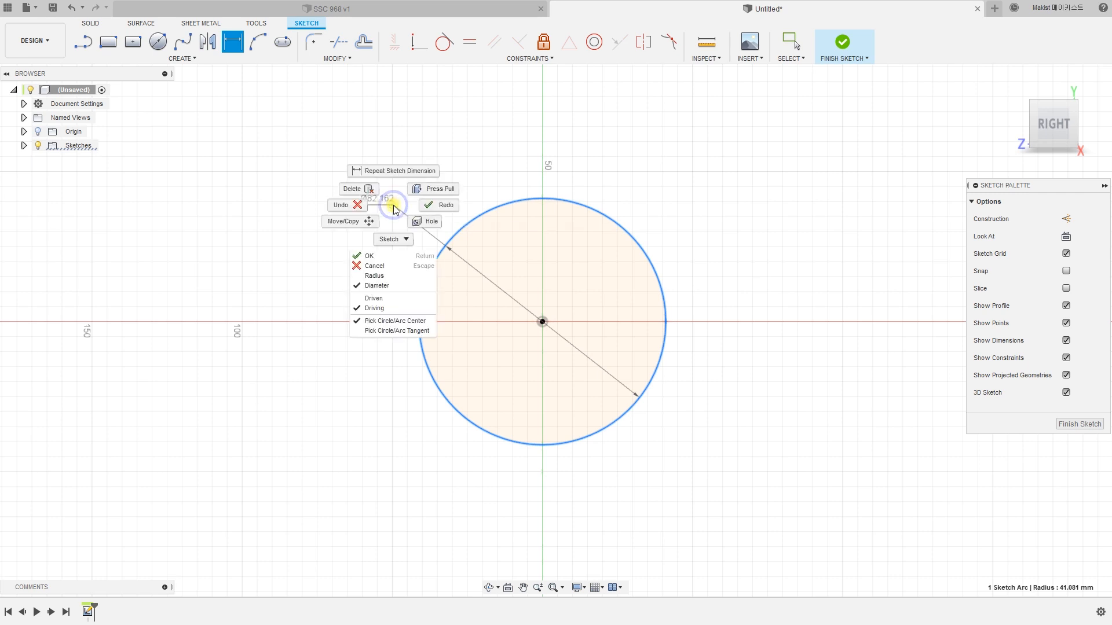
pyautogui.click(391, 276)
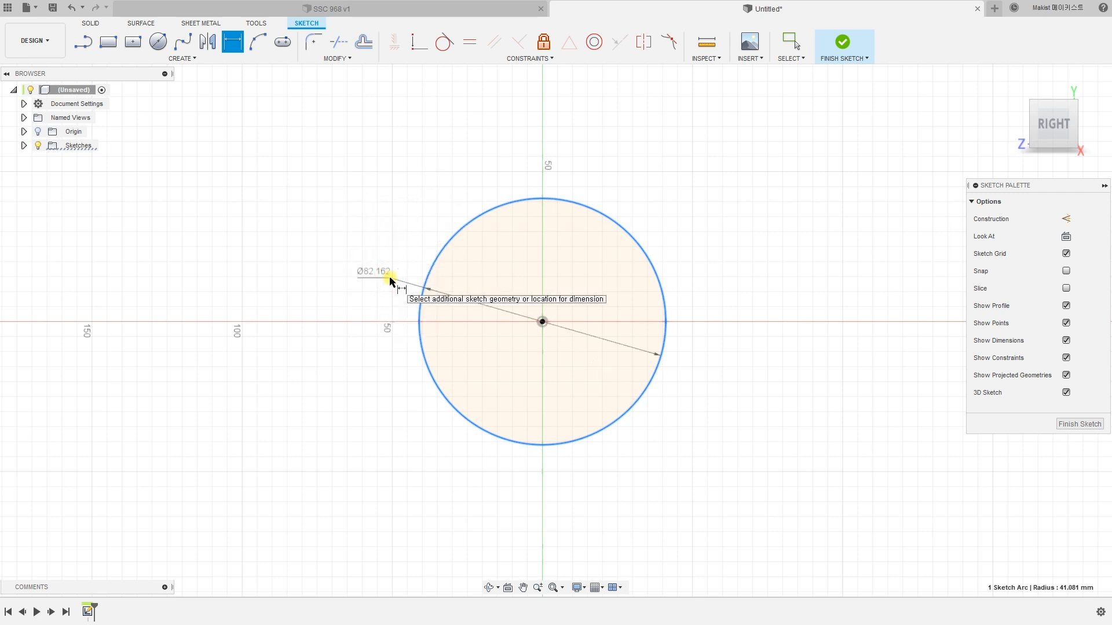
pyautogui.click(593, 369)
pyautogui.write('50')
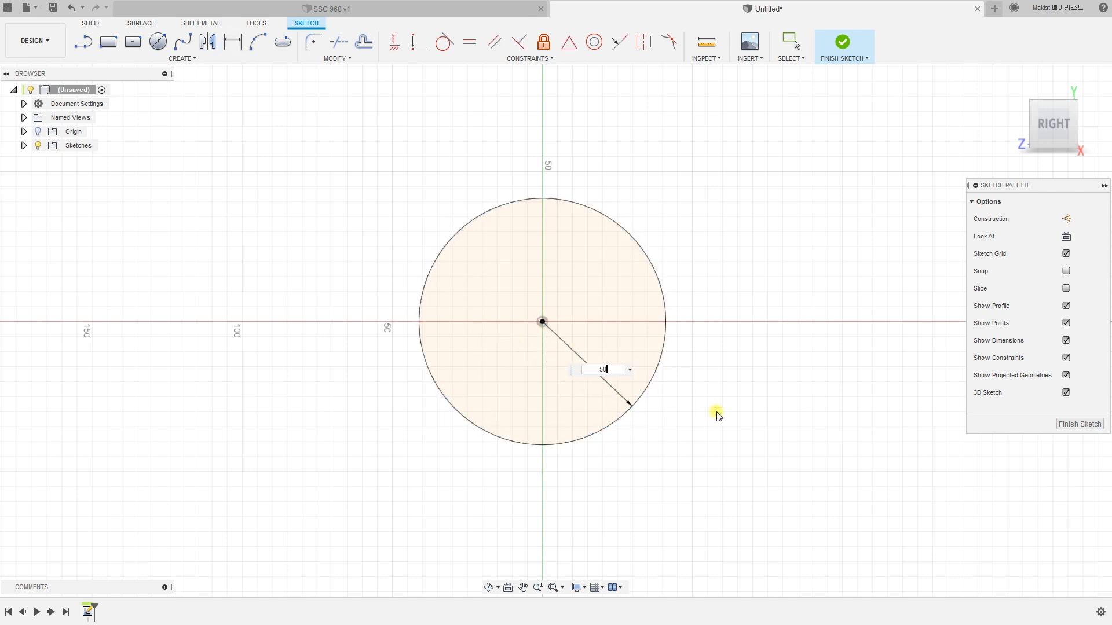
pyautogui.press('Return')
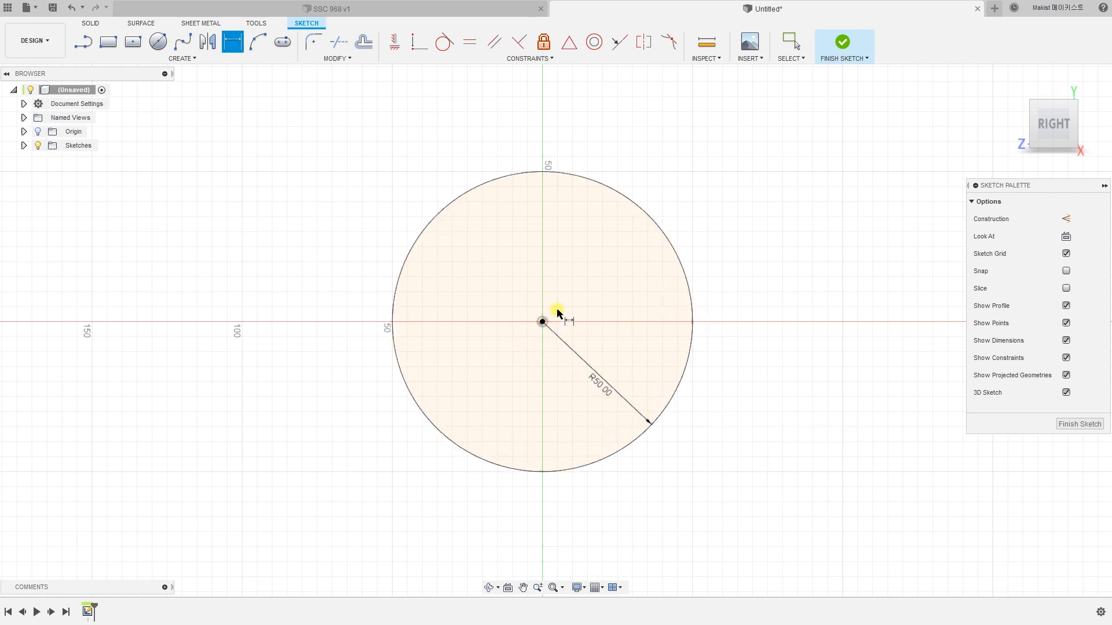
# Draw a vertical line about 84 mm long upward from the circle's centre.
pyautogui.moveTo(557, 313); pyautogui.dragTo(543, 369, button='middle')
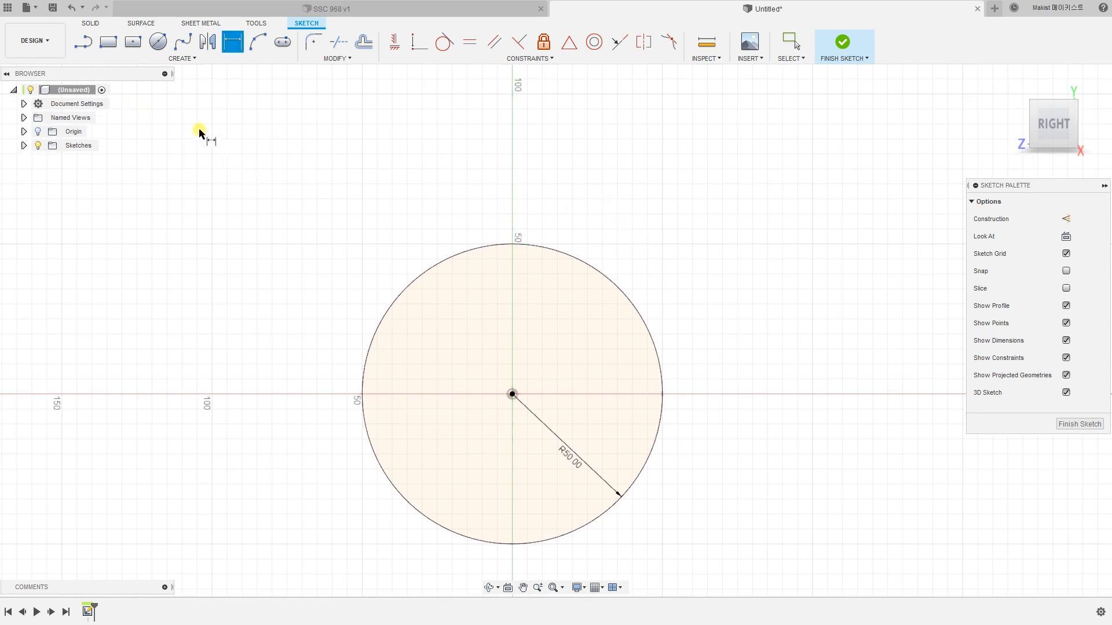
pyautogui.click(84, 43)
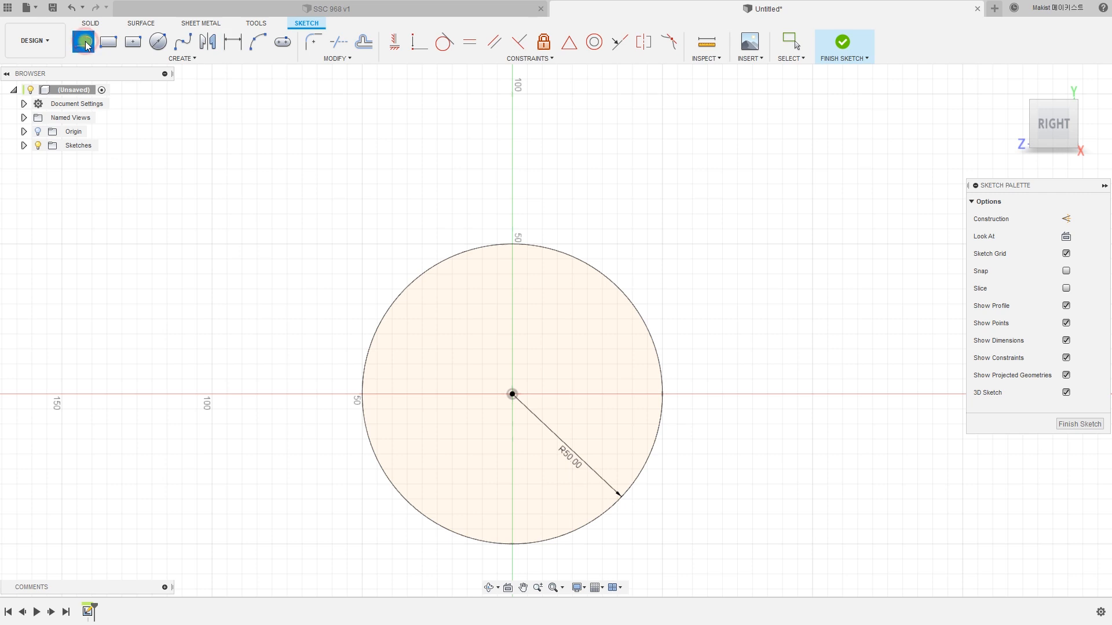
pyautogui.click(513, 394)
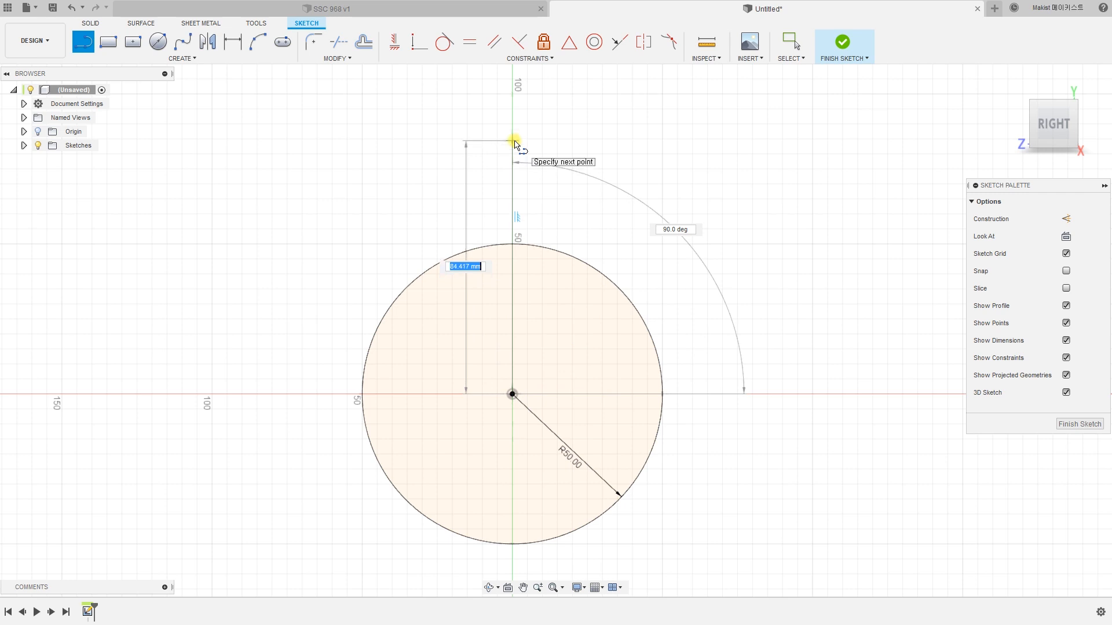
pyautogui.click(515, 143)
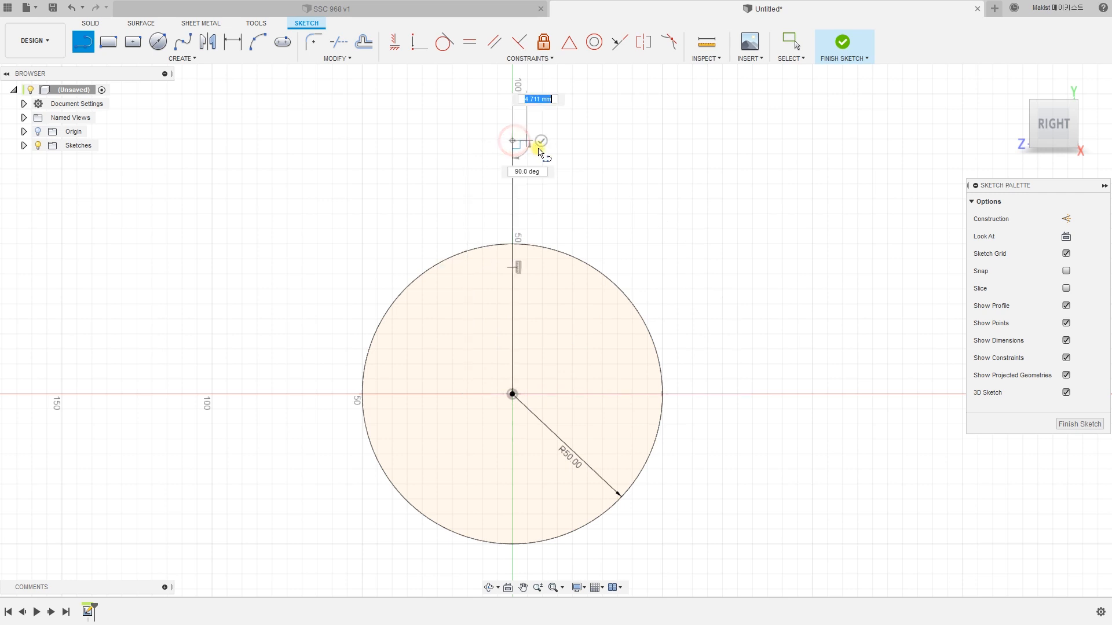
pyautogui.press('Escape')
pyautogui.press('Escape')
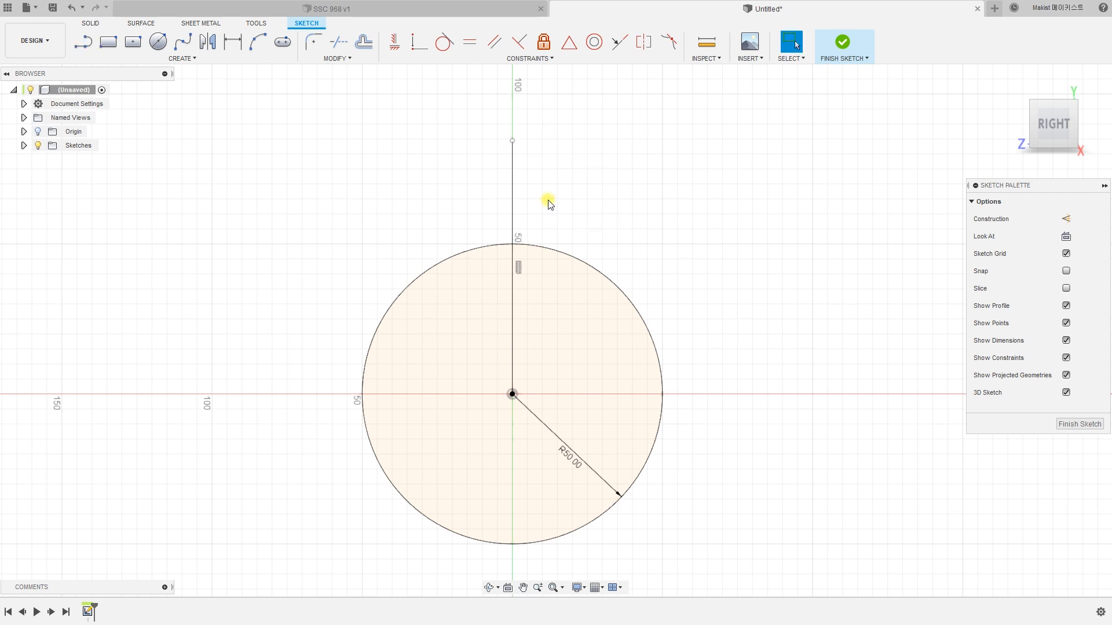
# Dimension the vertical line's length and set it to 50 mm.
pyautogui.click(276, 181)
pyautogui.press('d')
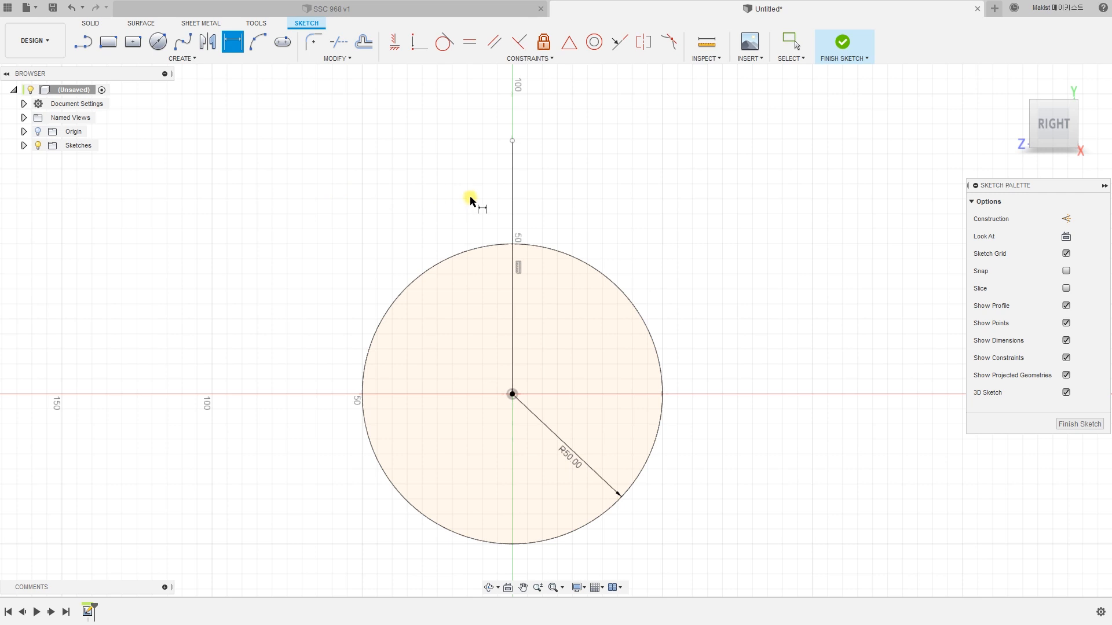
pyautogui.click(514, 206)
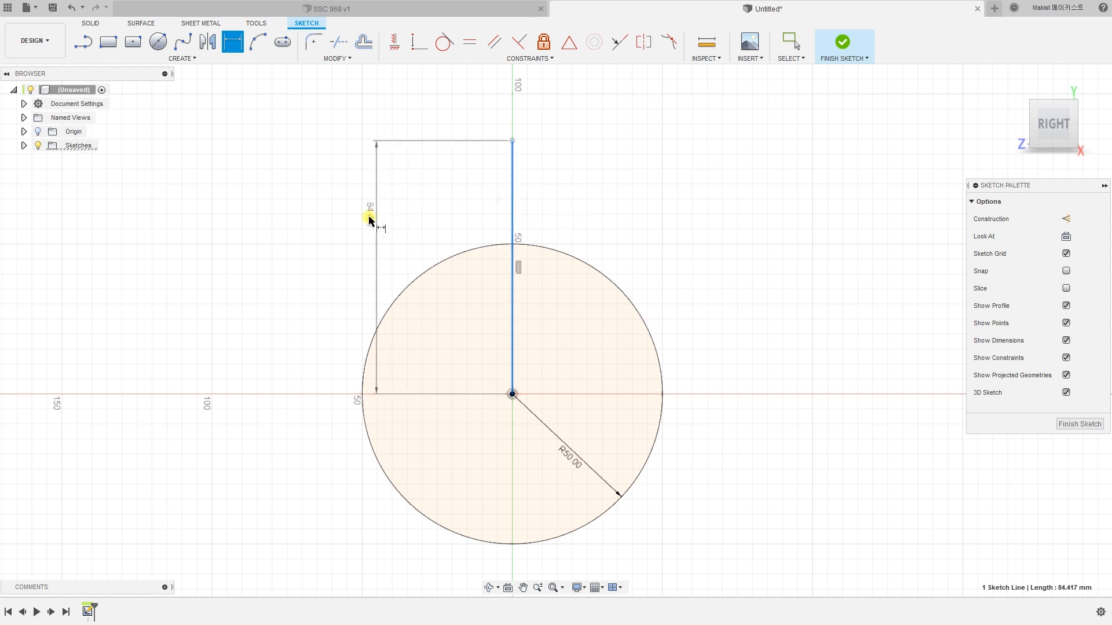
pyautogui.click(301, 244)
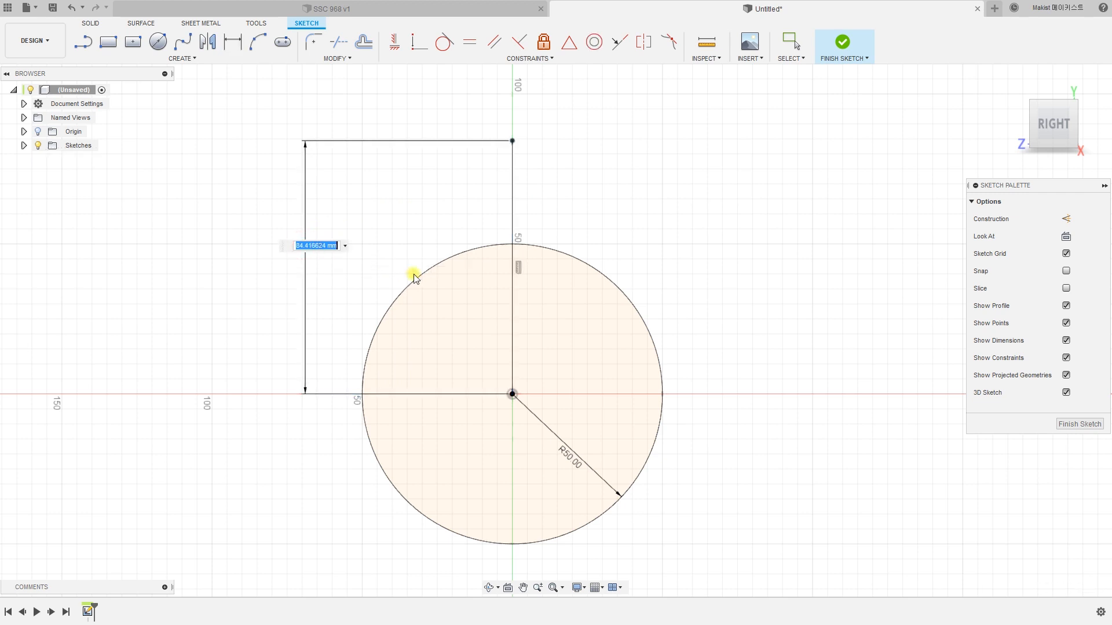
pyautogui.write('50')
pyautogui.press('Return')
pyautogui.press('Escape')
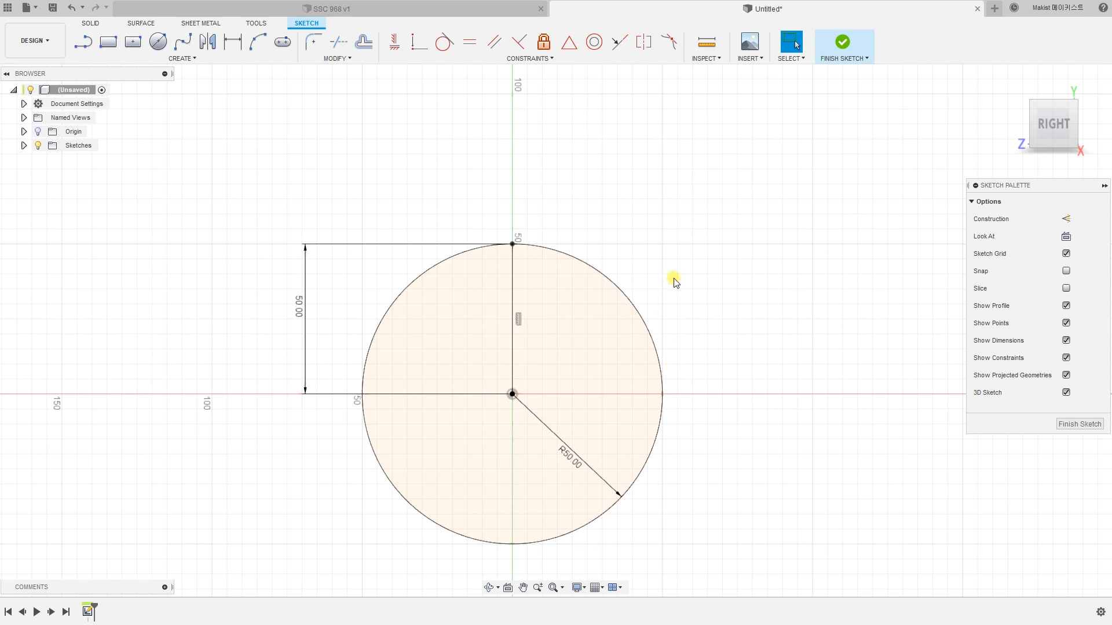
# Convert the 50 mm vertical line between the circle's centre and its upper edge into construction geometry.
pyautogui.click(688, 265)
pyautogui.click(512, 356)
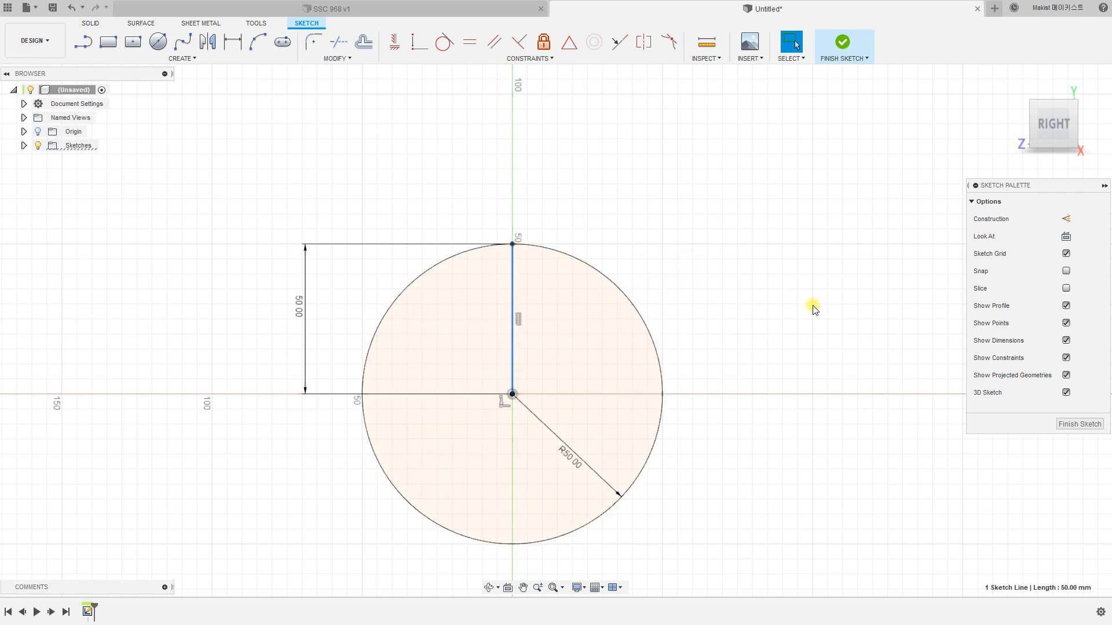
pyautogui.click(1066, 220)
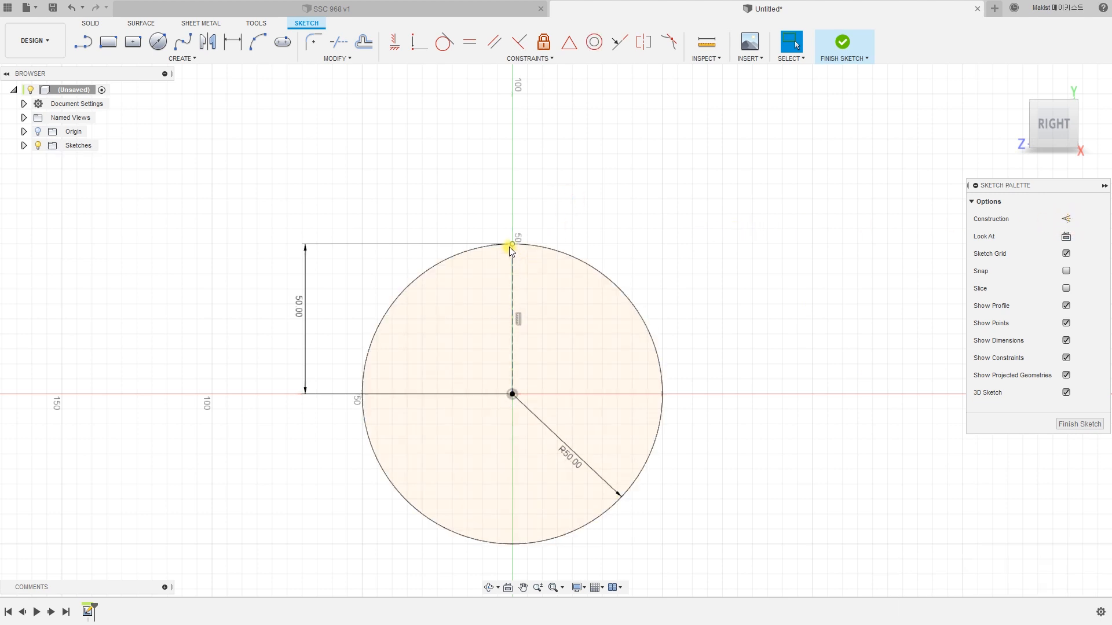
pyautogui.click(449, 176)
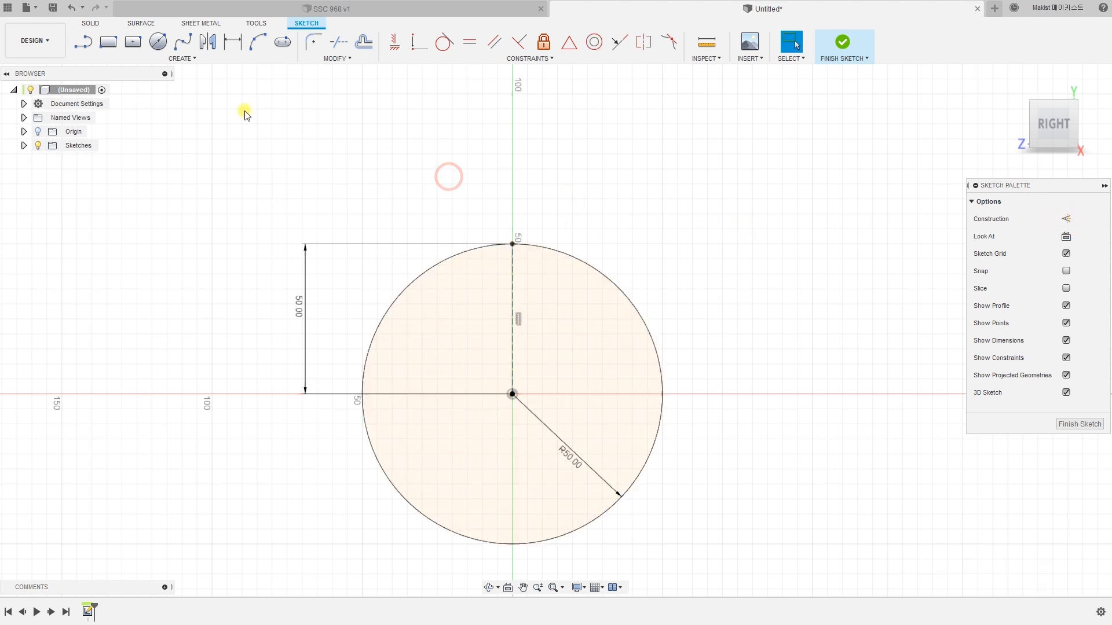
# Sketch a center diameter circle about 70 mm in diameter on the upper end of the construction line.
pyautogui.click(158, 44)
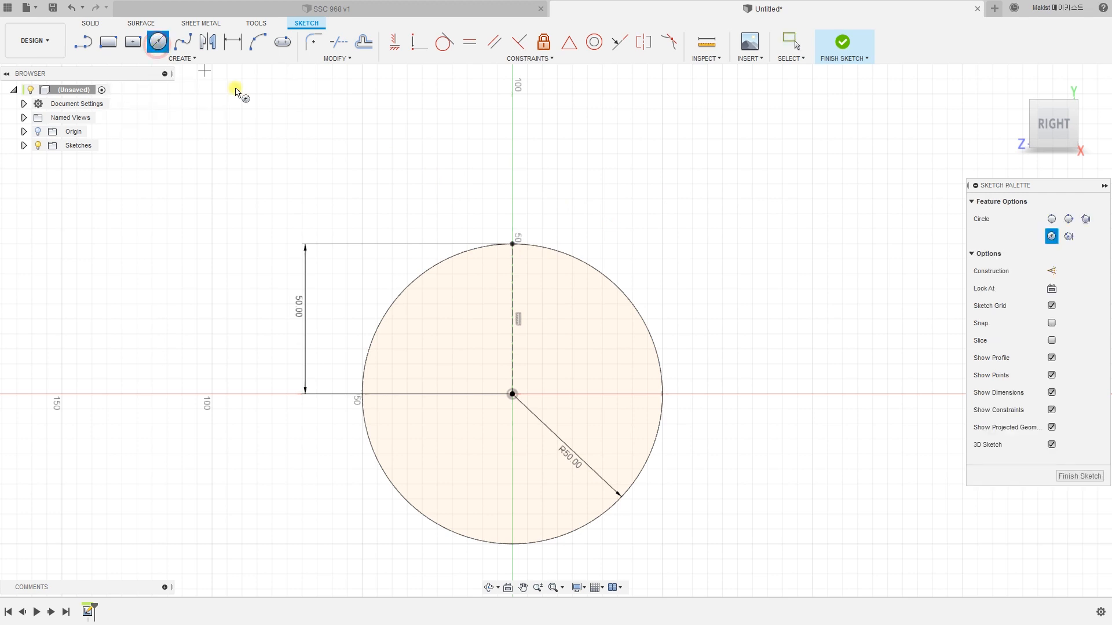
pyautogui.click(512, 244)
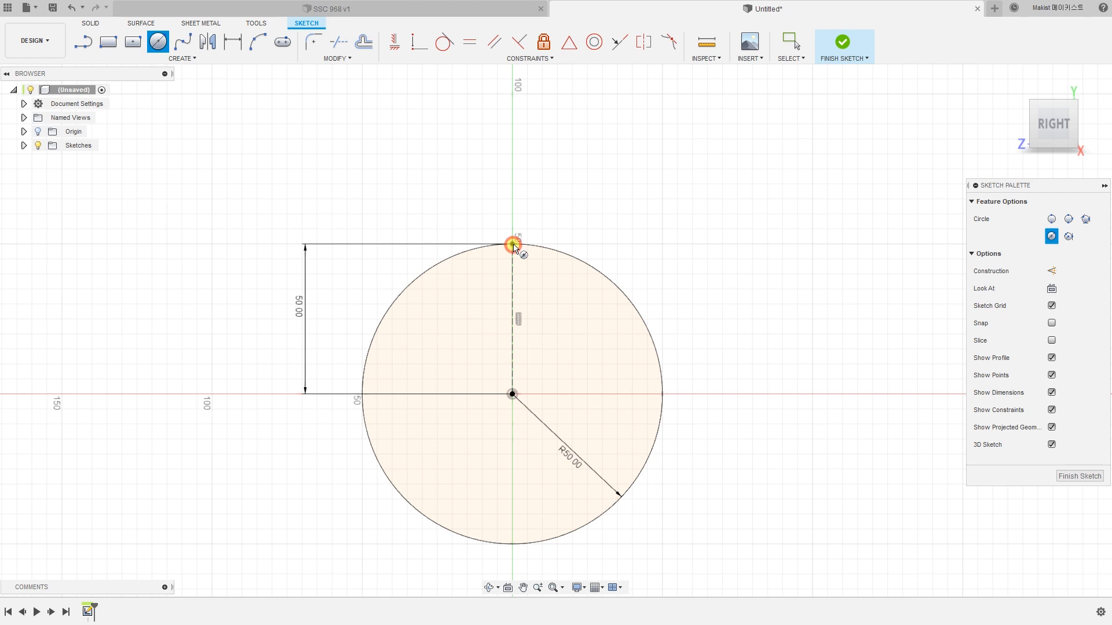
pyautogui.click(591, 177)
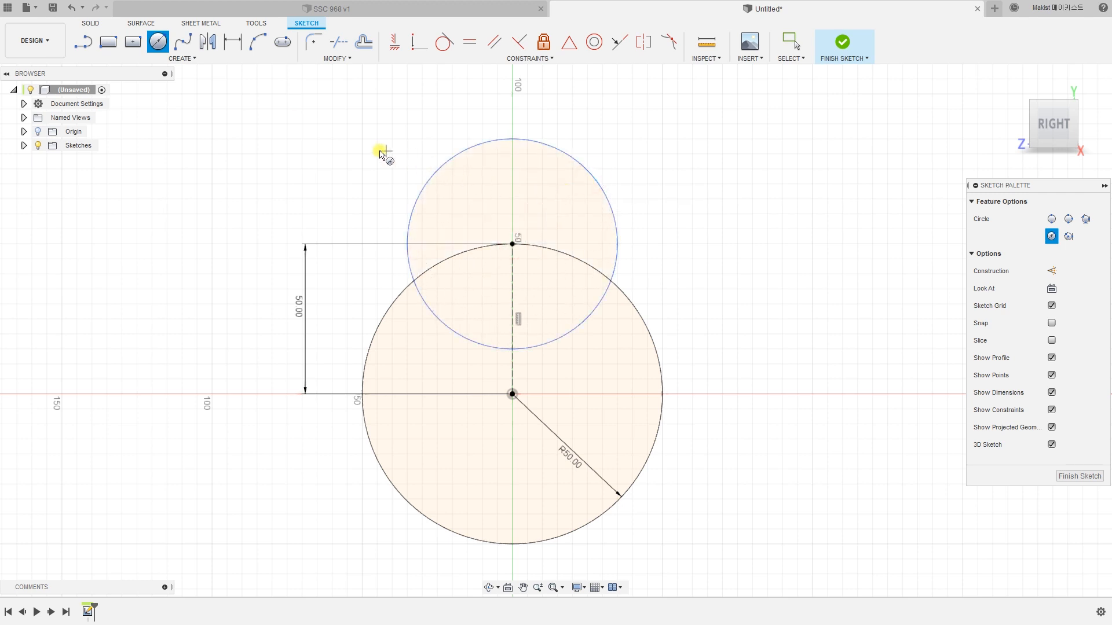
# Dimension the upper circle by its radius instead of its diameter and set it to 30 mm.
pyautogui.press('d')
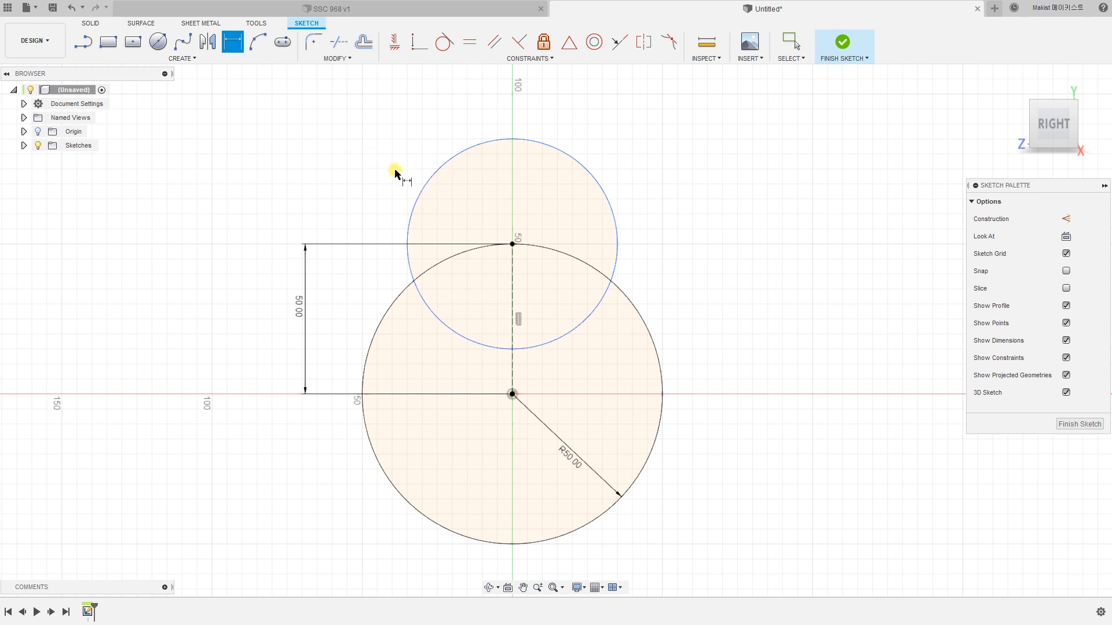
pyautogui.click(422, 194)
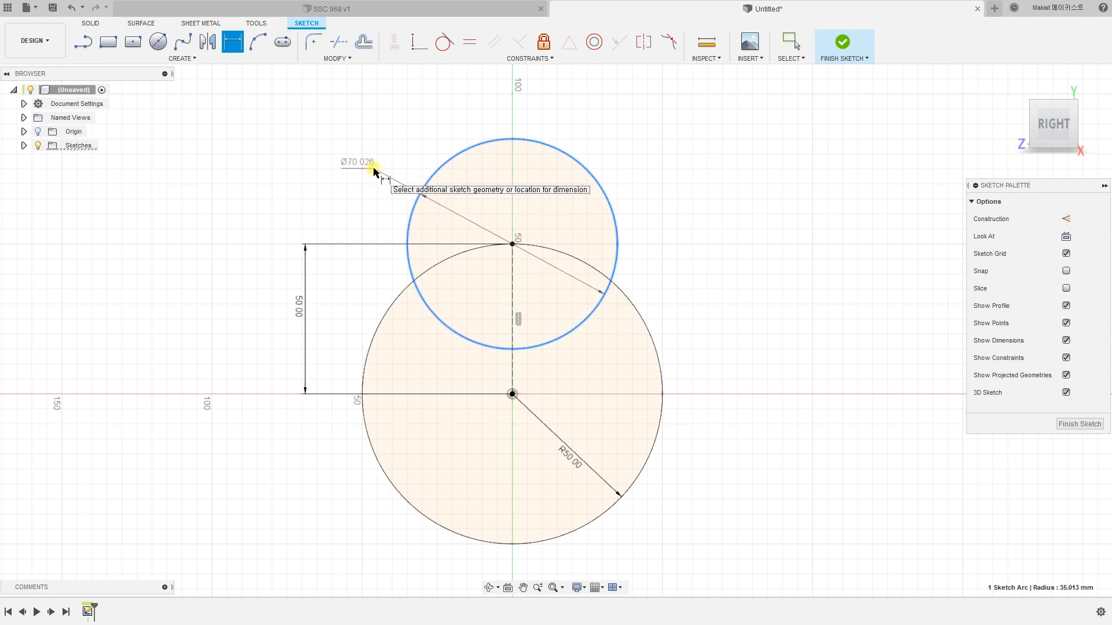
pyautogui.rightClick(373, 172)
pyautogui.click(364, 240)
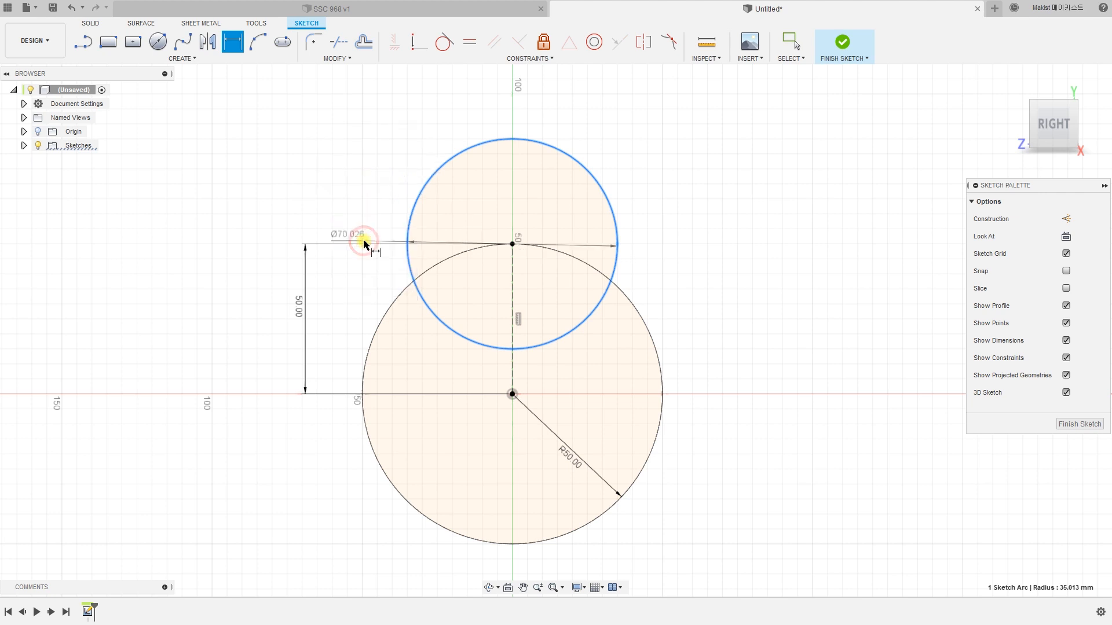
pyautogui.click(557, 201)
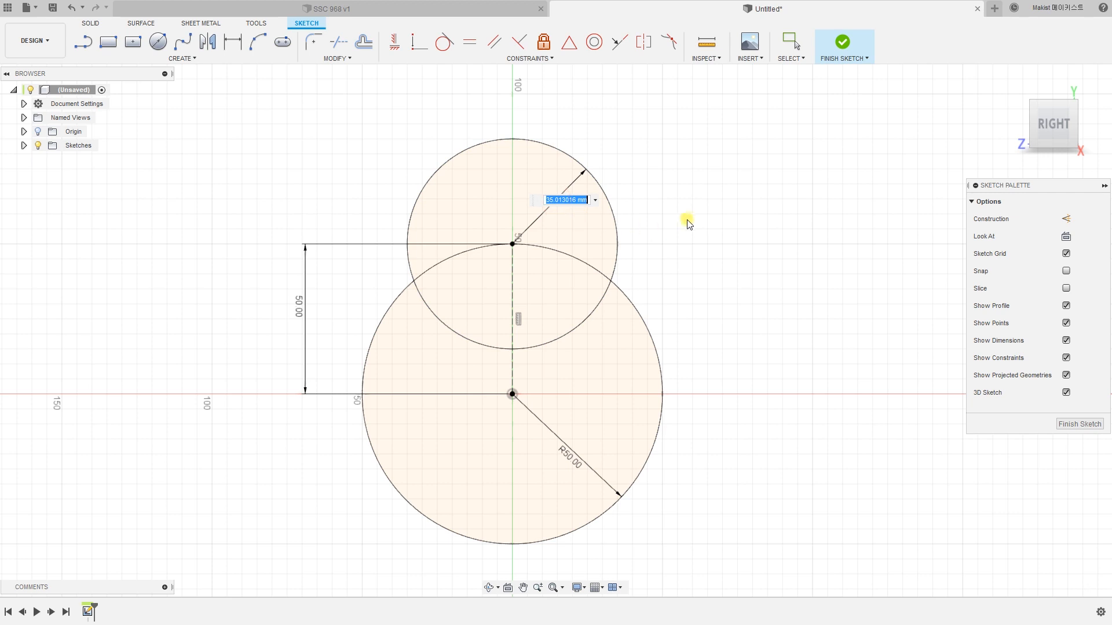
pyautogui.write('30')
pyautogui.press('Return')
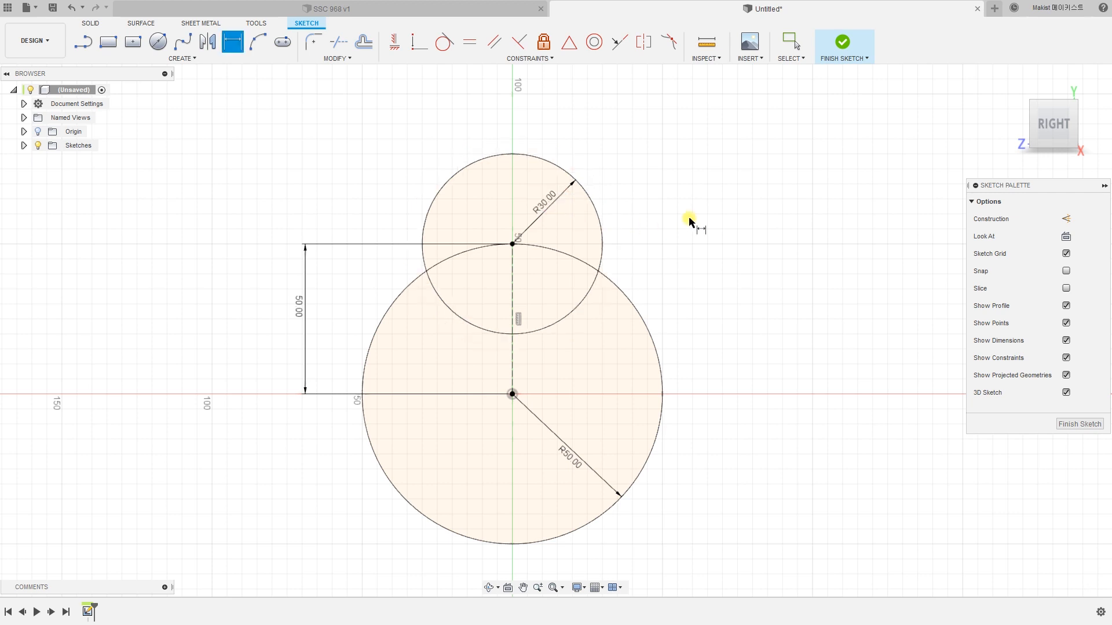
pyautogui.scroll(-1, 690, 346)
pyautogui.scroll(-1, 690, 346)
pyautogui.moveTo(693, 347); pyautogui.dragTo(648, 384, button='middle')
pyautogui.press('Escape')
pyautogui.moveTo(646, 228); pyautogui.dragTo(625, 251, button='middle')
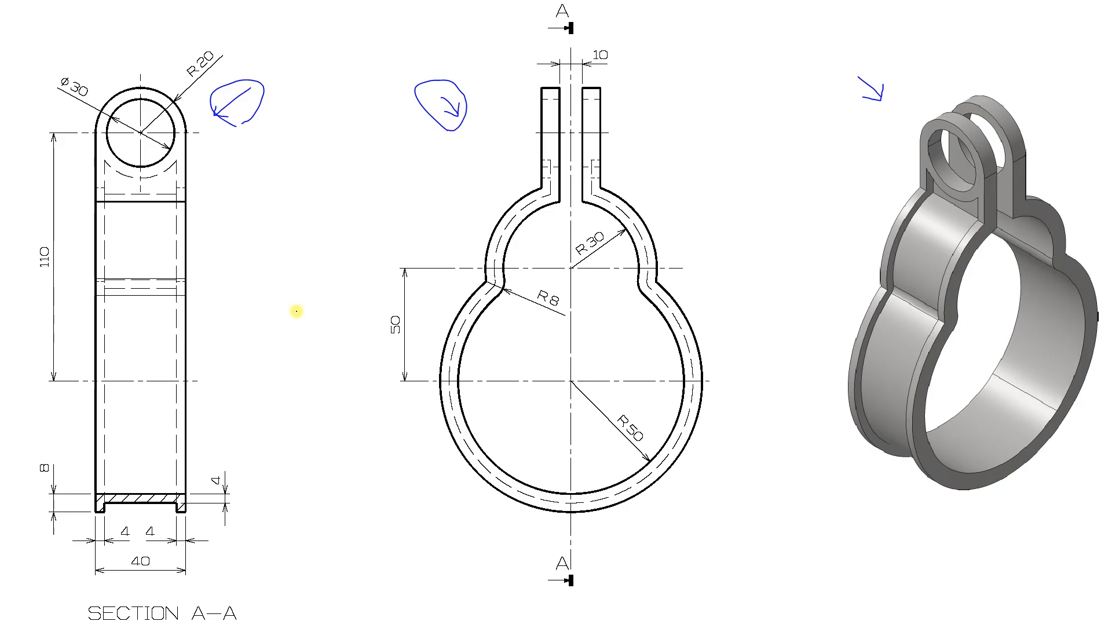
# Examine the practice drawing's upper lugs, including their centre height, hole diameter and outer radius.
pyautogui.moveTo(510, 72)
pyautogui.mouseDown()
pyautogui.moveTo(509, 200)
pyautogui.moveTo(649, 214)
pyautogui.moveTo(634, 60)
pyautogui.mouseUp()
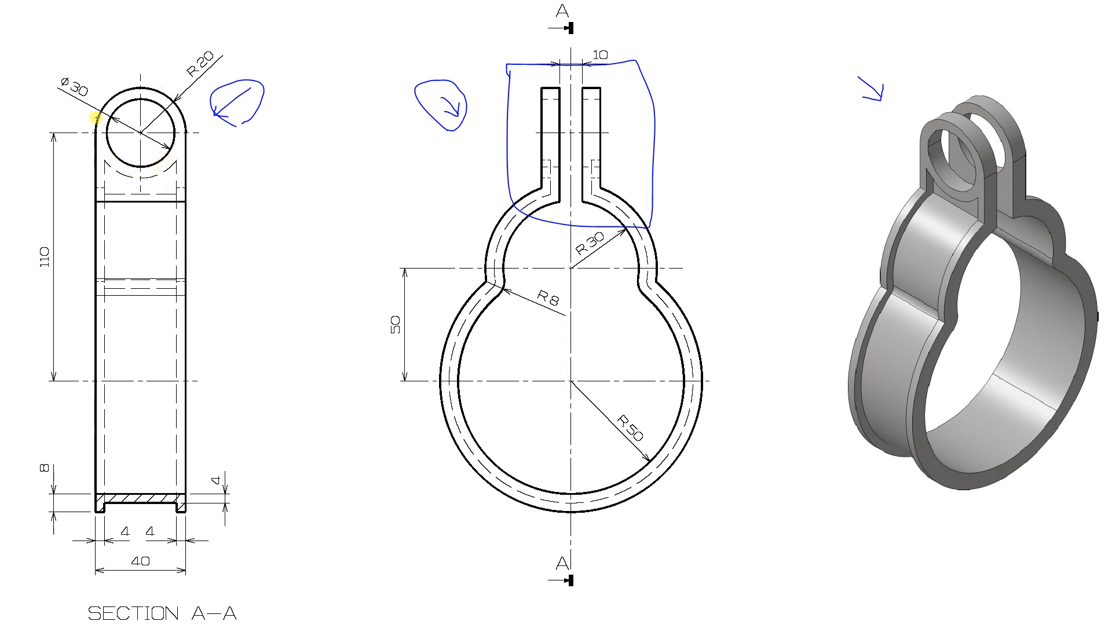
pyautogui.moveTo(51, 282)
pyautogui.mouseDown()
pyautogui.moveTo(42, 226)
pyautogui.moveTo(60, 269)
pyautogui.mouseUp()
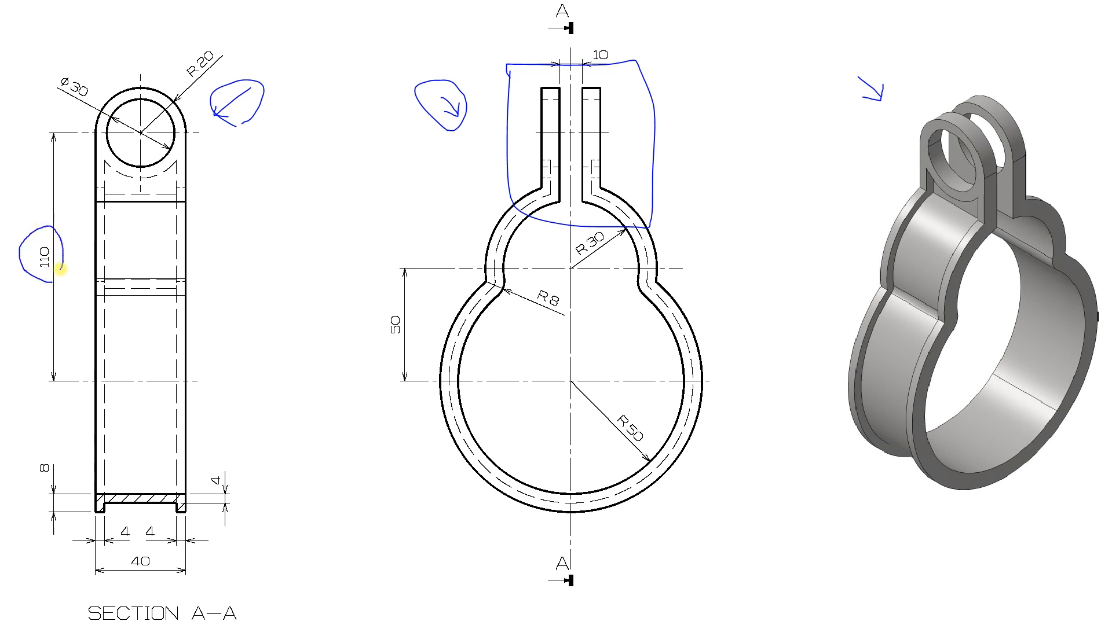
pyautogui.moveTo(568, 386); pyautogui.dragTo(566, 391)
pyautogui.moveTo(571, 139); pyautogui.dragTo(575, 128)
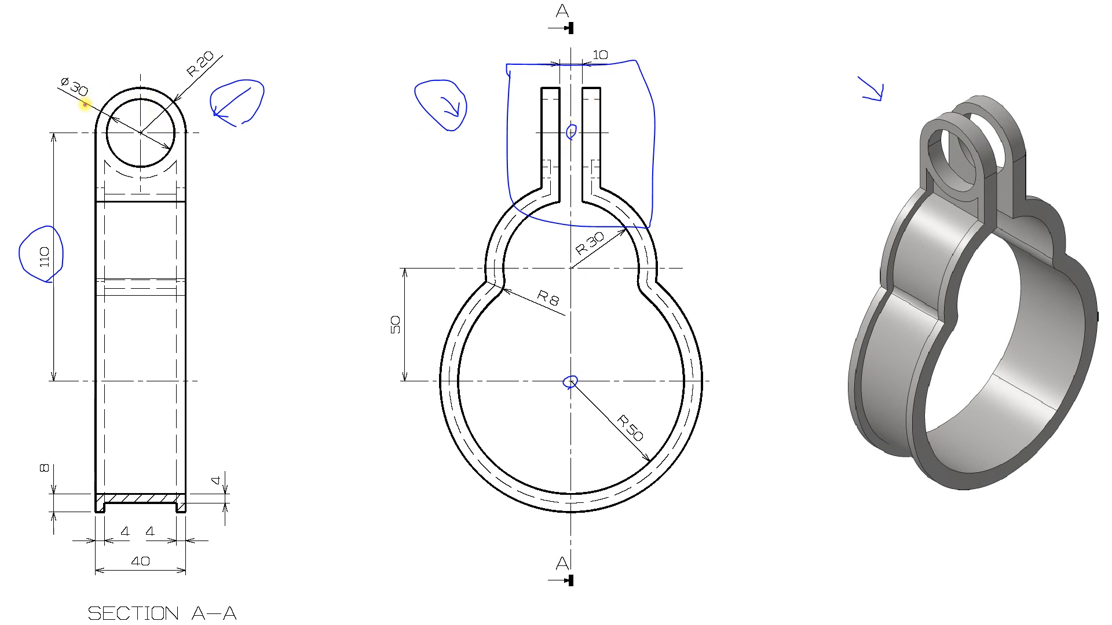
pyautogui.moveTo(84, 105); pyautogui.dragTo(66, 65)
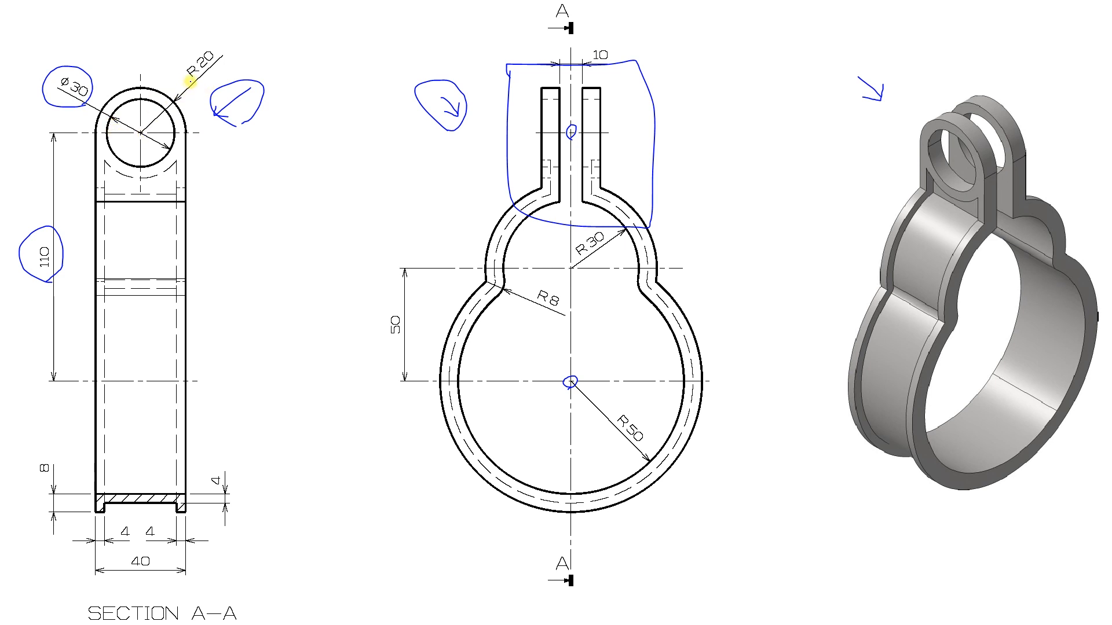
pyautogui.moveTo(191, 83)
pyautogui.mouseDown()
pyautogui.moveTo(186, 45)
pyautogui.moveTo(216, 69)
pyautogui.moveTo(196, 86)
pyautogui.mouseUp()
pyautogui.moveTo(528, 89); pyautogui.dragTo(570, 89)
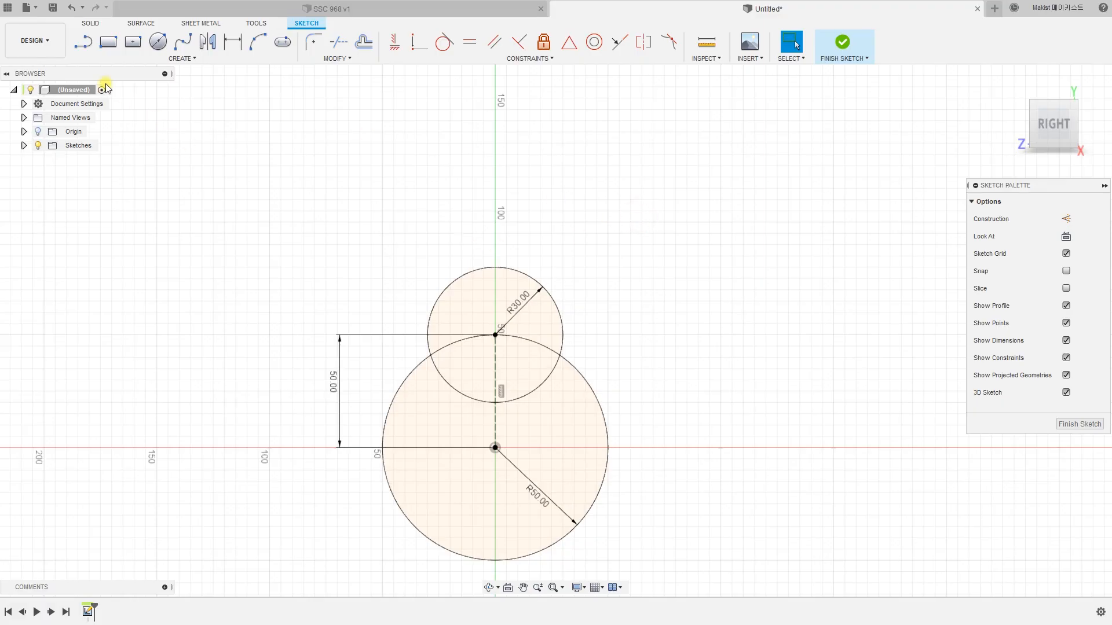
# Draw a vertical line about 108 mm long upward from the large circle's centre, ending above both circles.
pyautogui.press('l')
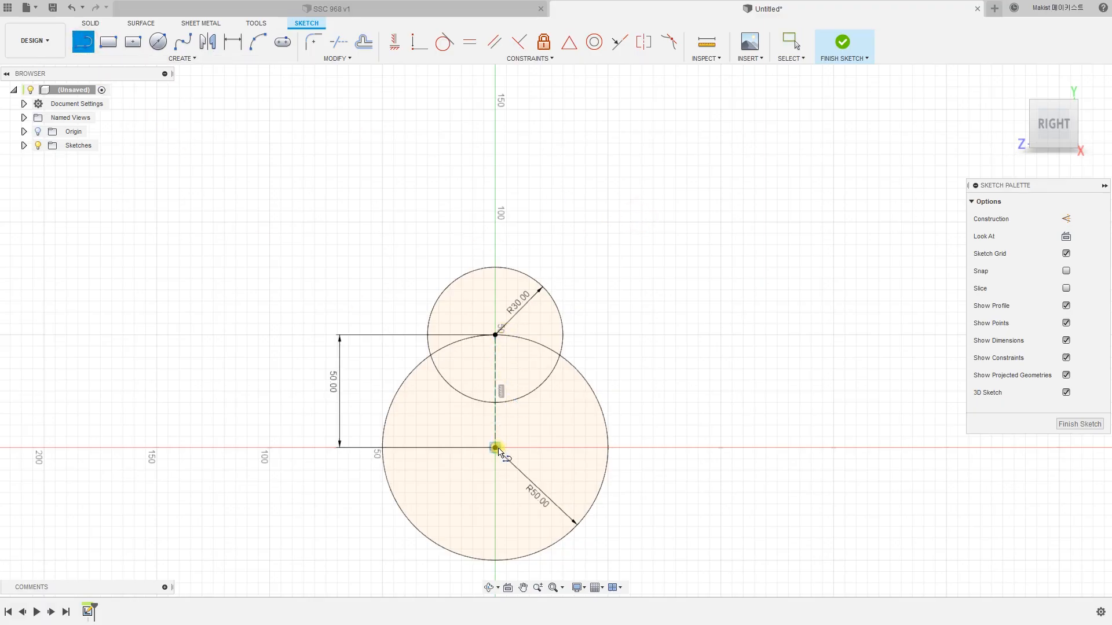
pyautogui.click(496, 448)
pyautogui.click(495, 204)
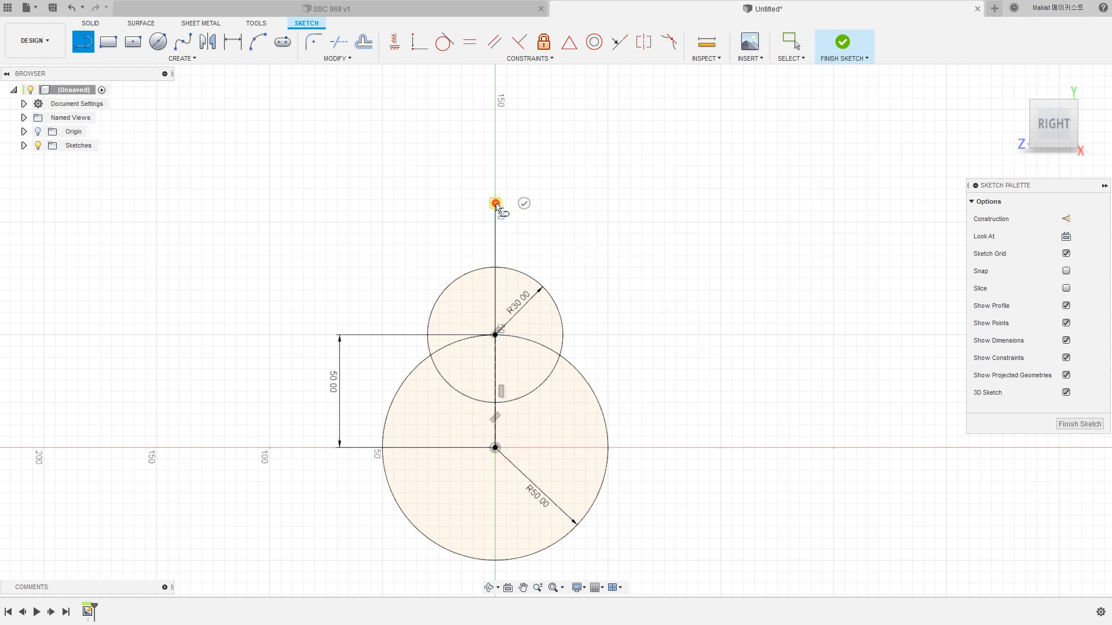
pyautogui.press('Escape')
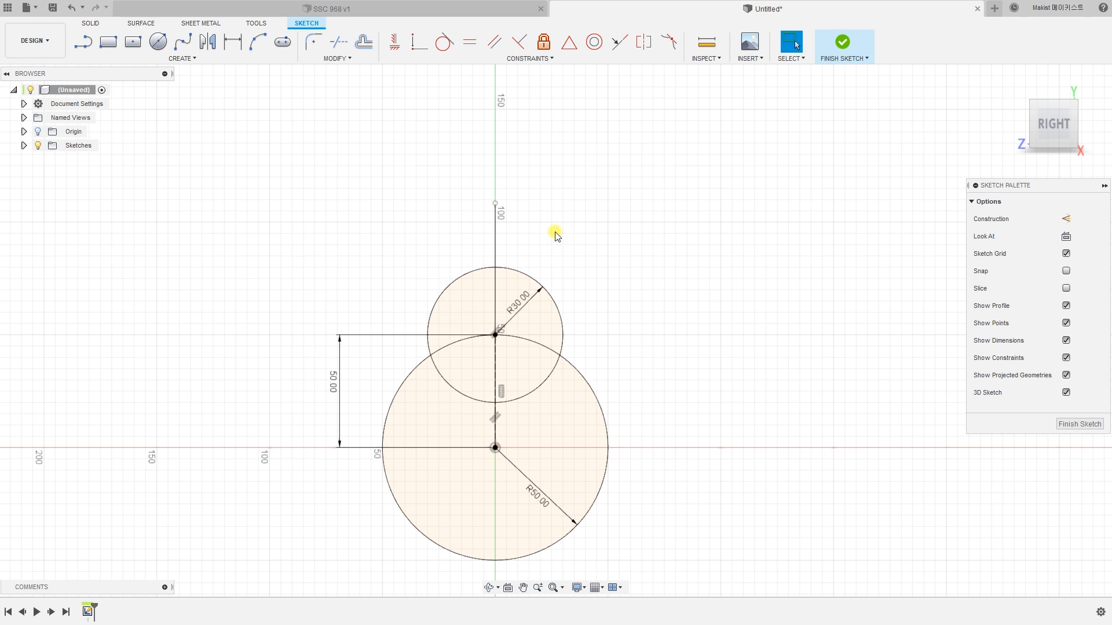
# Convert the long vertical line to construction geometry.
pyautogui.click(495, 242)
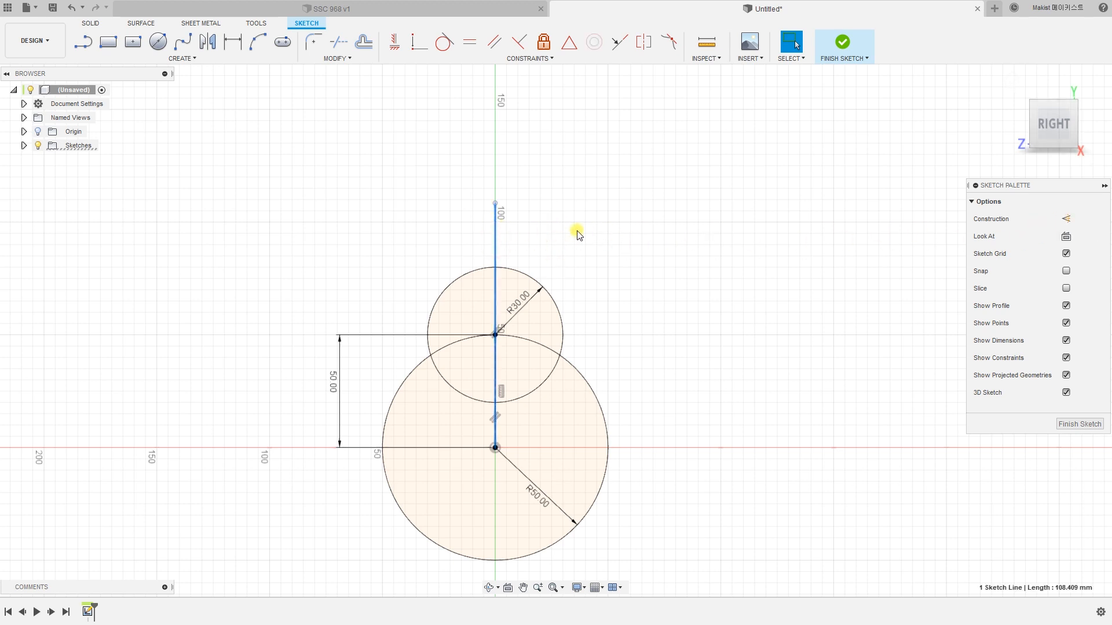
pyautogui.press('x')
pyautogui.click(576, 235)
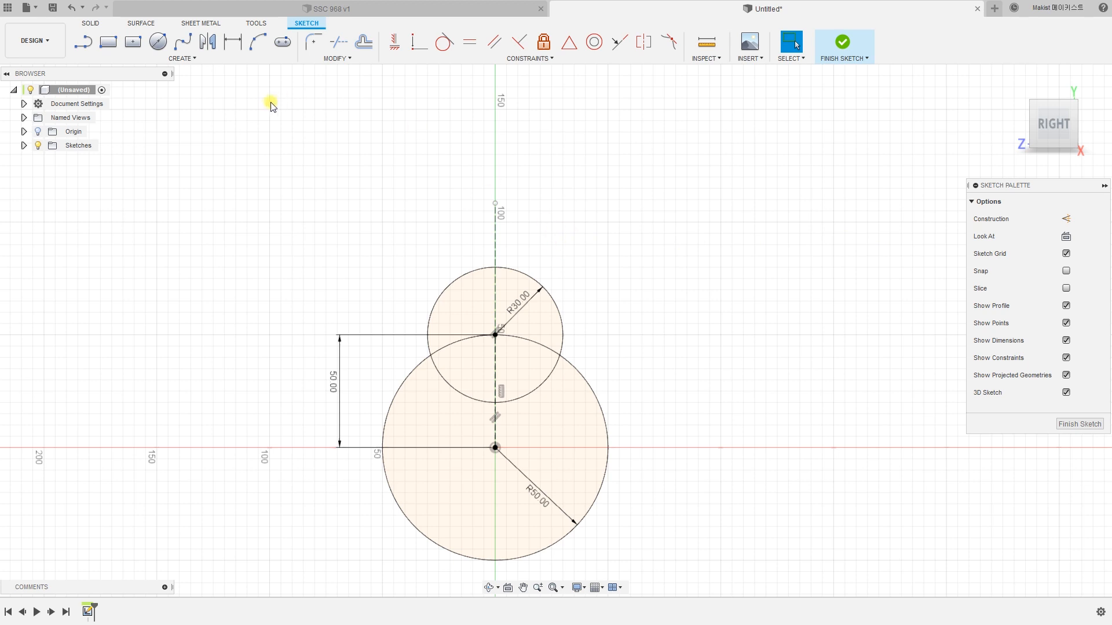
# Sketch a center diameter circle about 66 mm in diameter on the upper end of the long construction line.
pyautogui.click(162, 40)
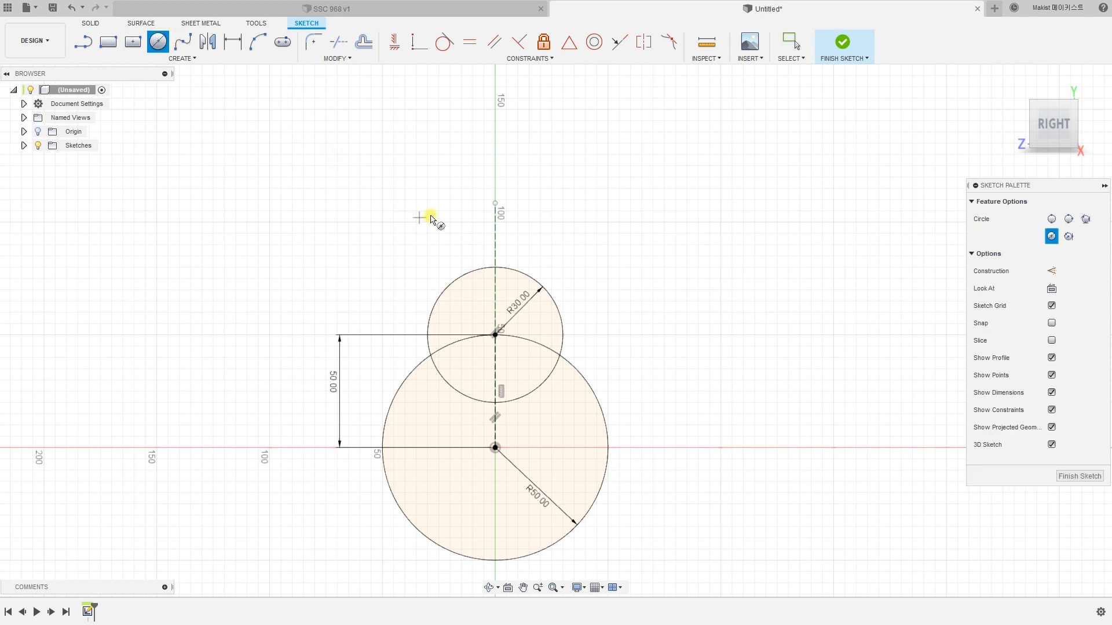
pyautogui.click(498, 206)
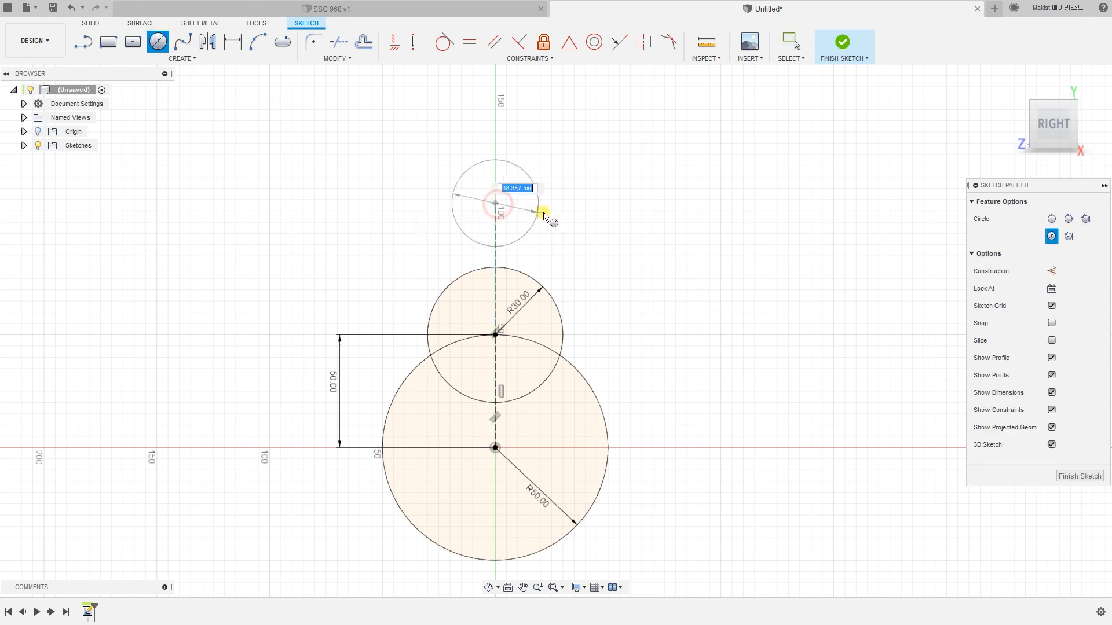
pyautogui.click(568, 219)
pyautogui.press('Escape')
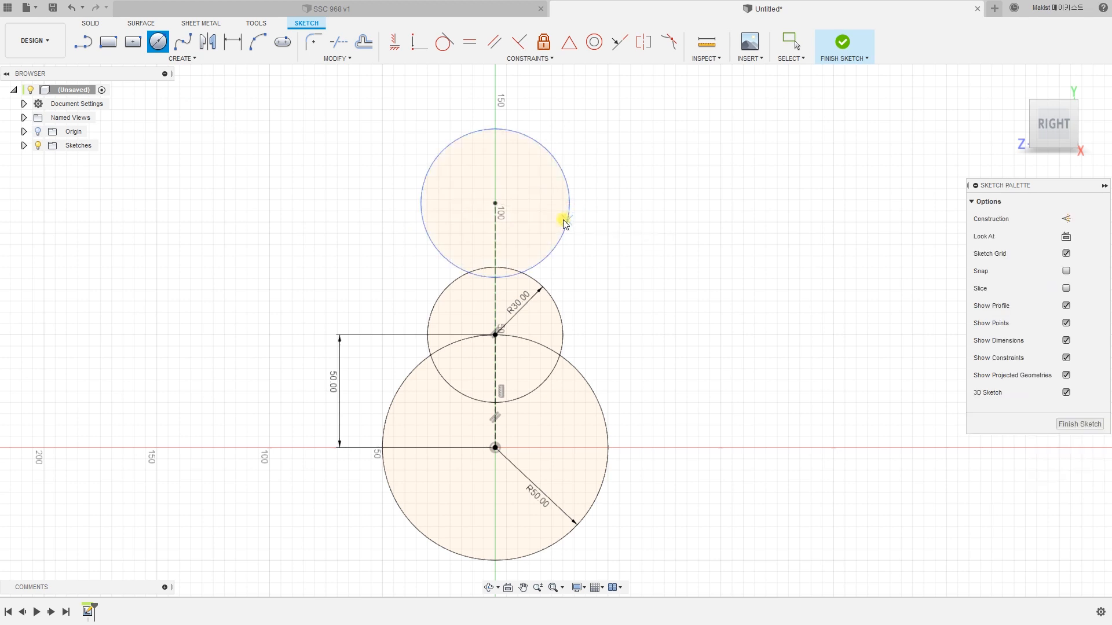
# Dimension the diameter of the circle at the top of the long construction line and set it to 30 mm.
pyautogui.press('d')
pyautogui.click(435, 171)
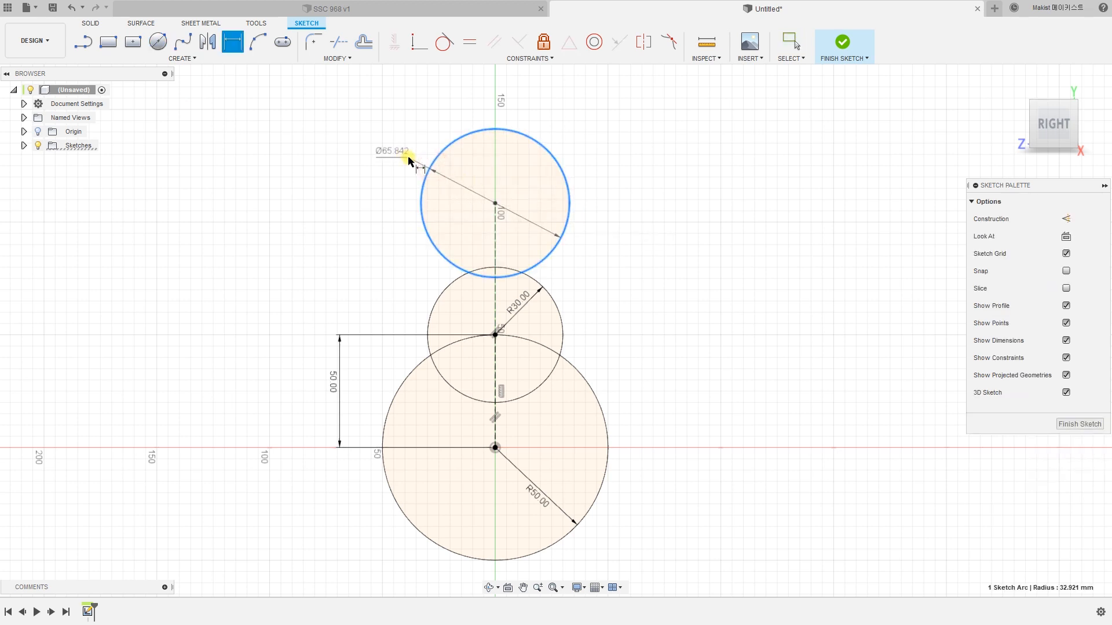
pyautogui.click(408, 156)
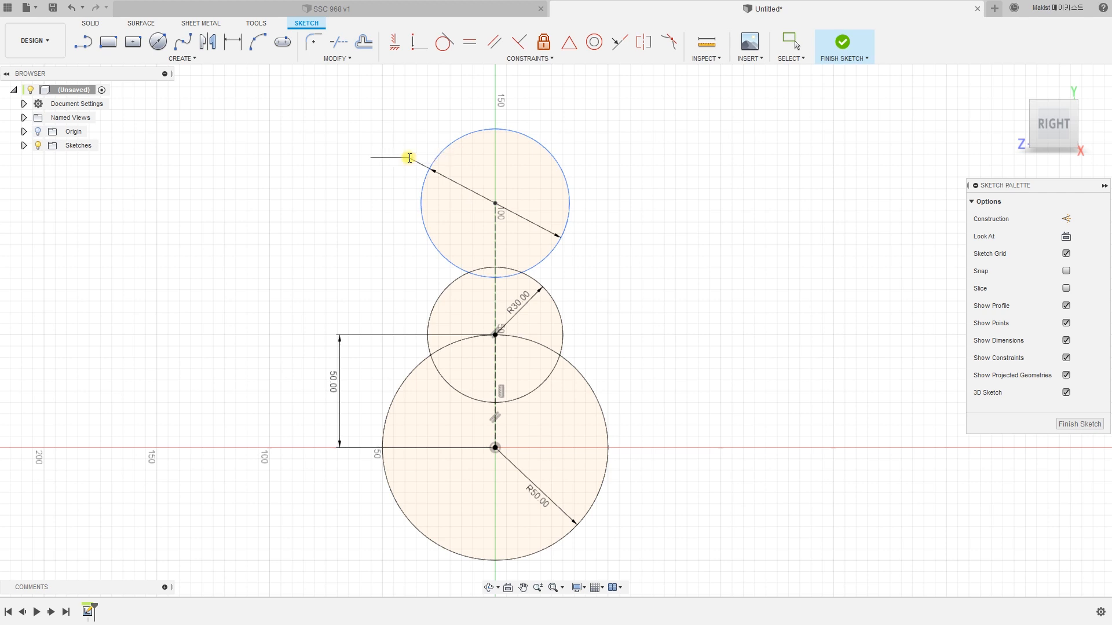
pyautogui.press('Return')
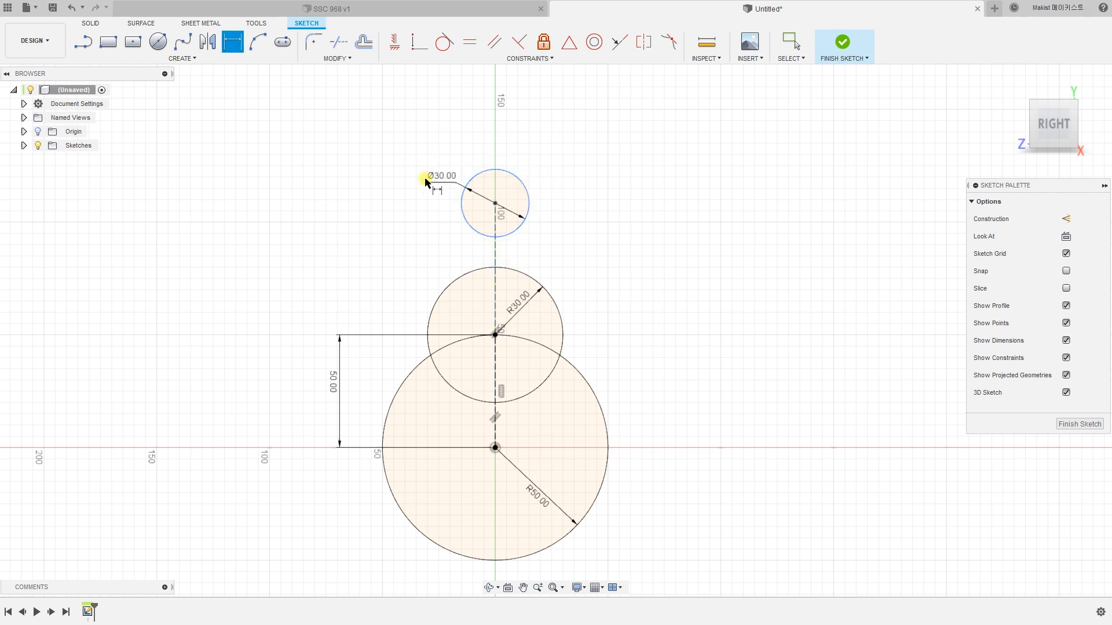
pyautogui.press('Escape')
pyautogui.click(593, 193)
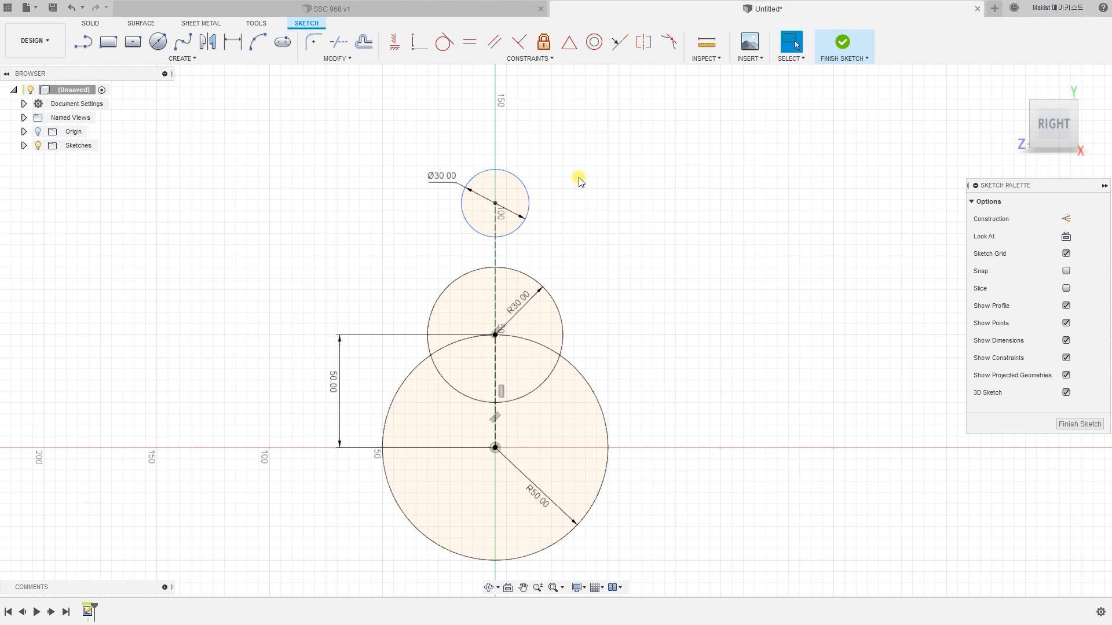
# Sketch a second circle about 50 mm in diameter around the 30 mm hole circle, sharing its centre.
pyautogui.press('c')
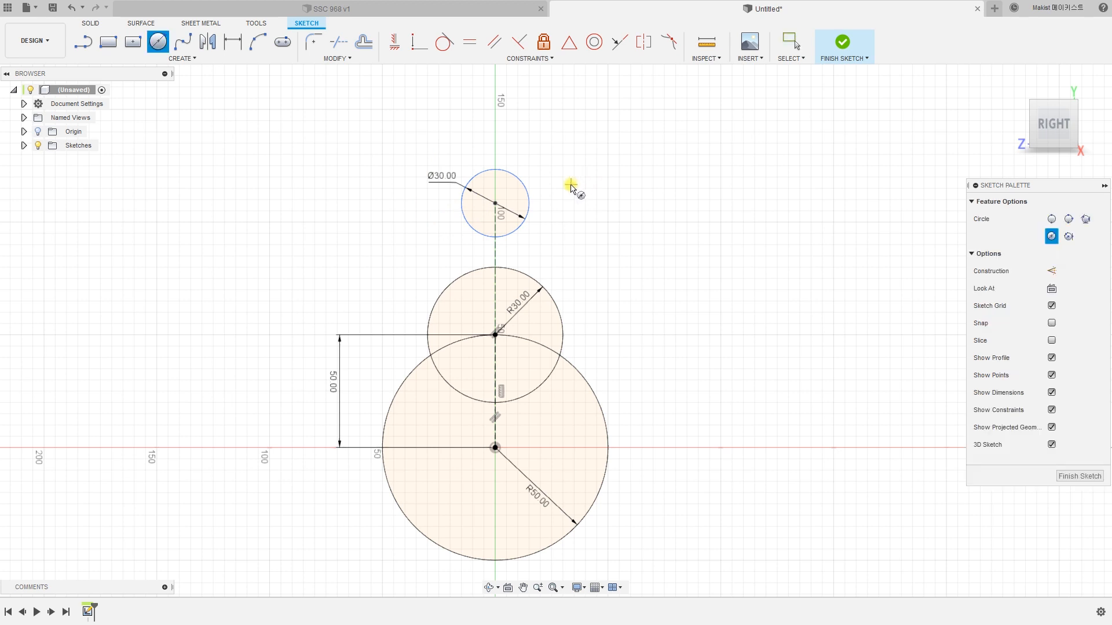
pyautogui.click(495, 203)
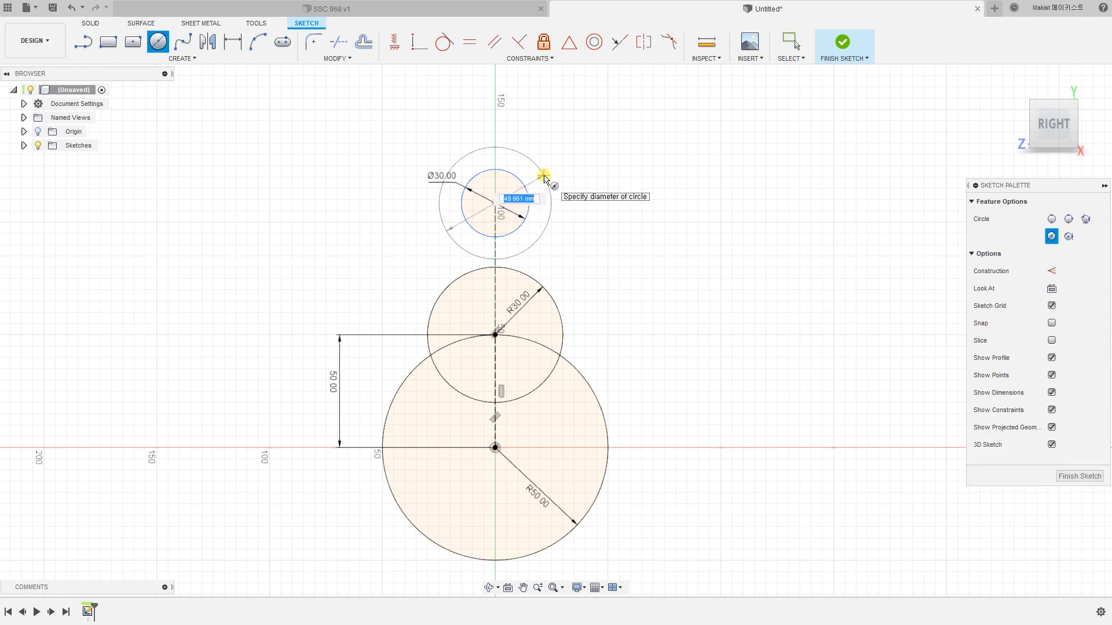
pyautogui.click(544, 177)
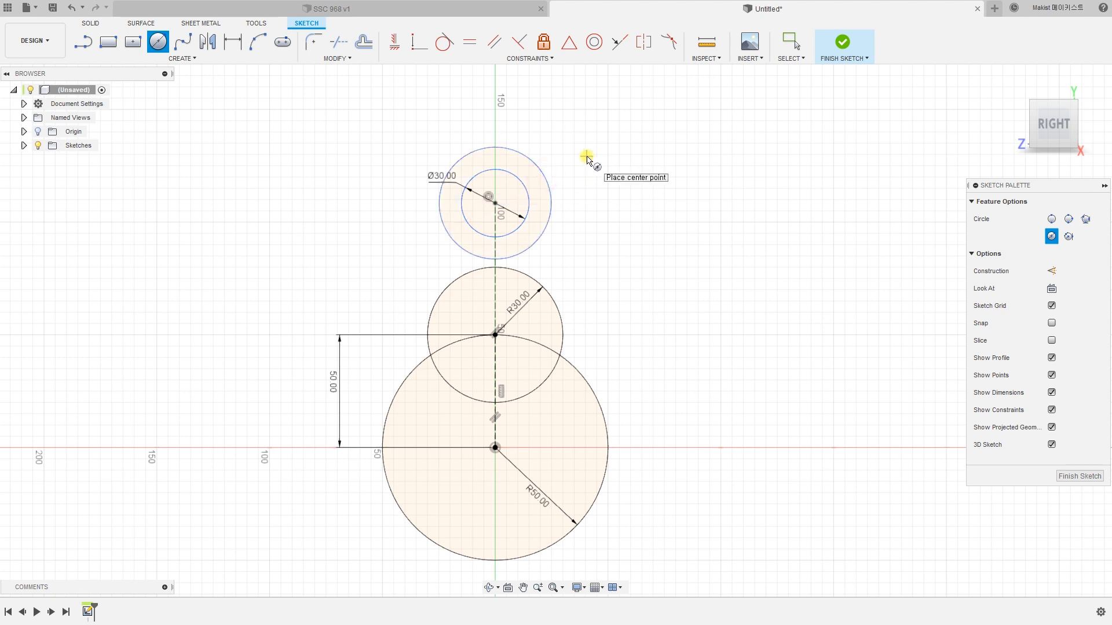
# Dimension the outer of the two upper concentric circles as a radius and set it to 20 mm.
pyautogui.press('d')
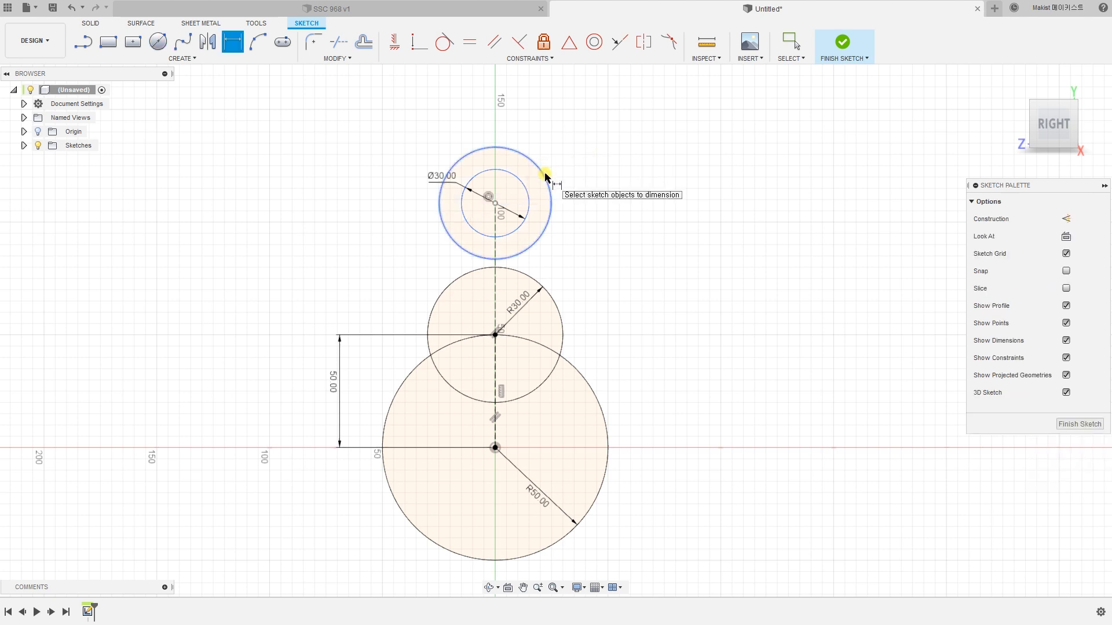
pyautogui.click(551, 172)
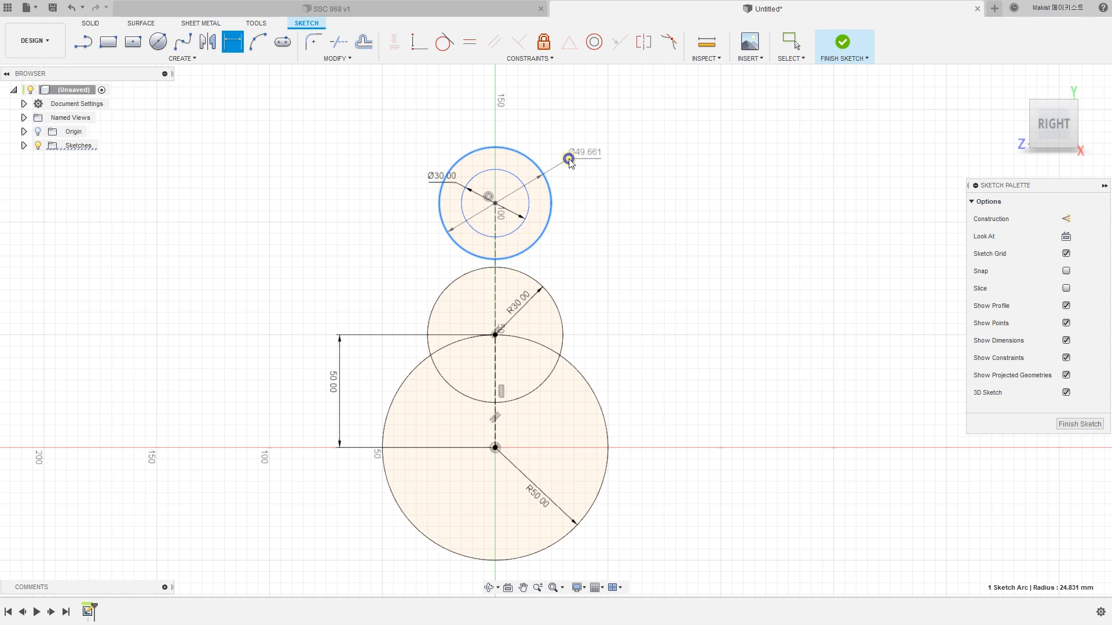
pyautogui.rightClick(569, 162)
pyautogui.click(551, 229)
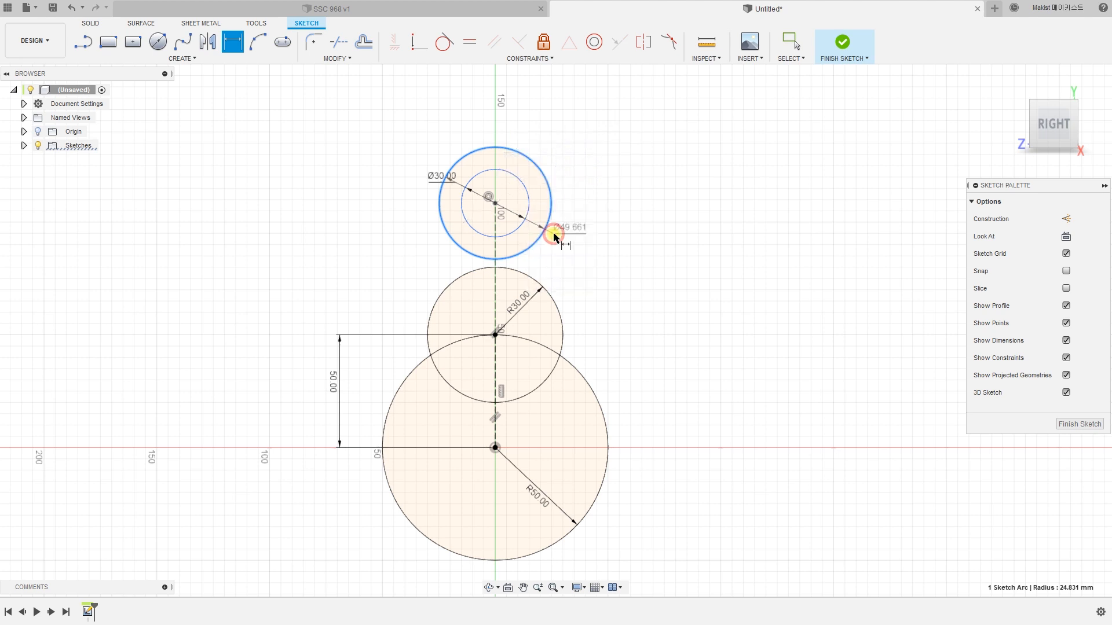
pyautogui.click(560, 140)
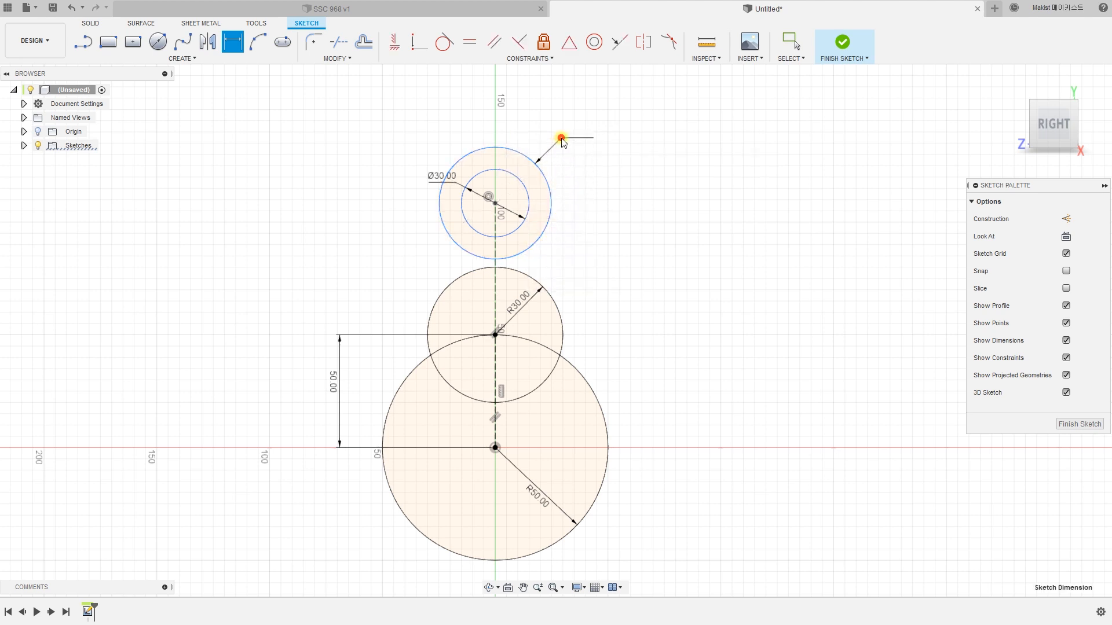
pyautogui.write('20')
pyautogui.press('Return')
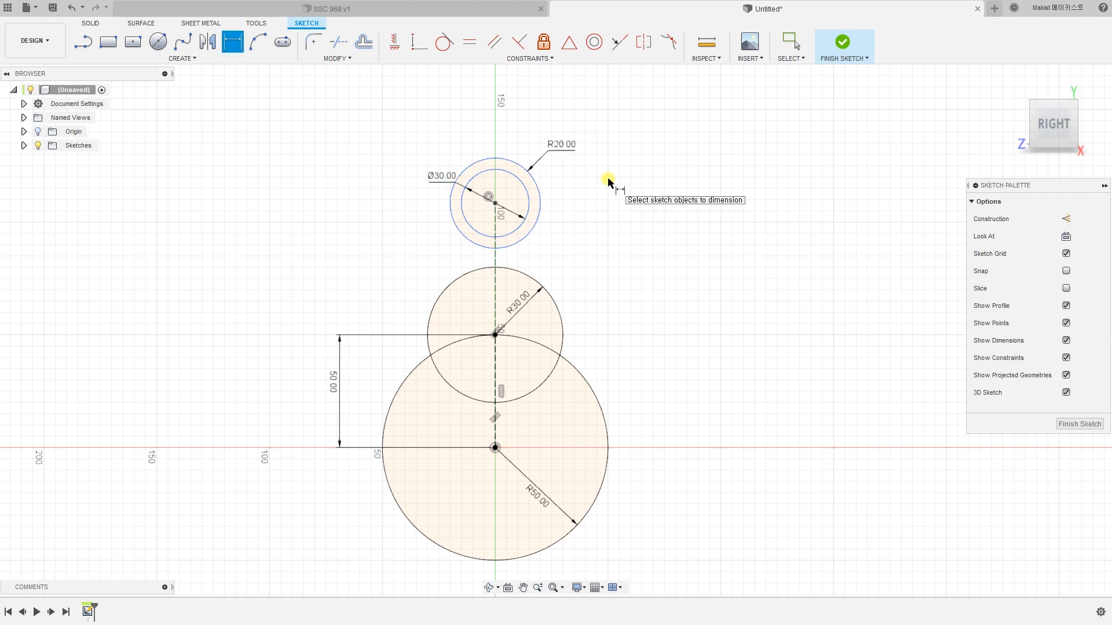
pyautogui.press('Escape')
# Convert both upper concentric circles, the R20 and the 30 mm diameter one, to construction geometry.
pyautogui.click(542, 207)
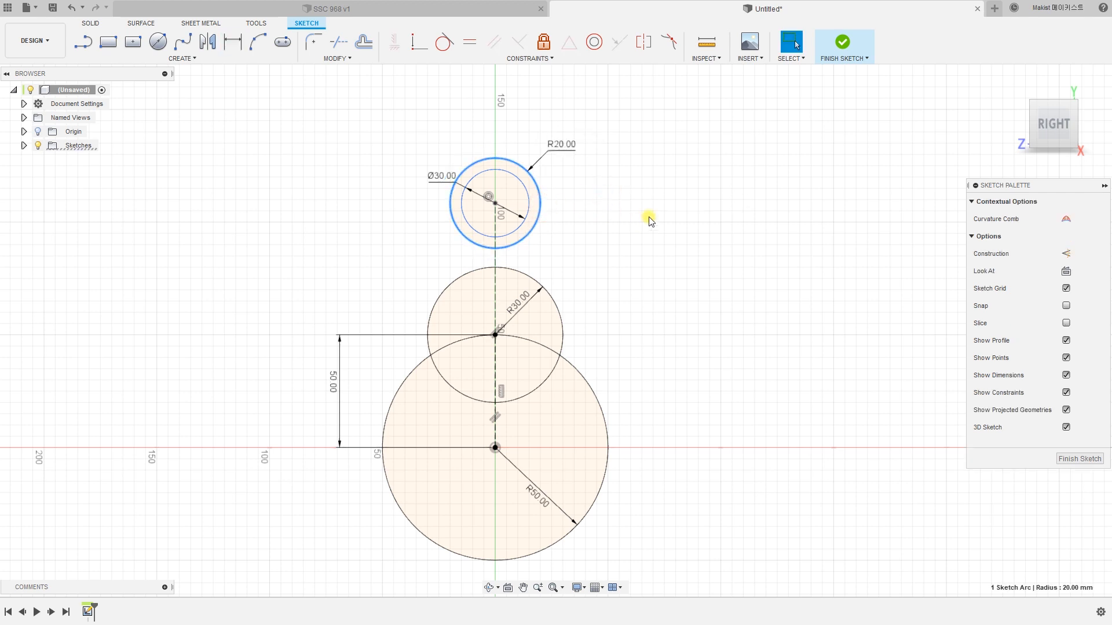
pyautogui.press('x')
pyautogui.click(527, 199)
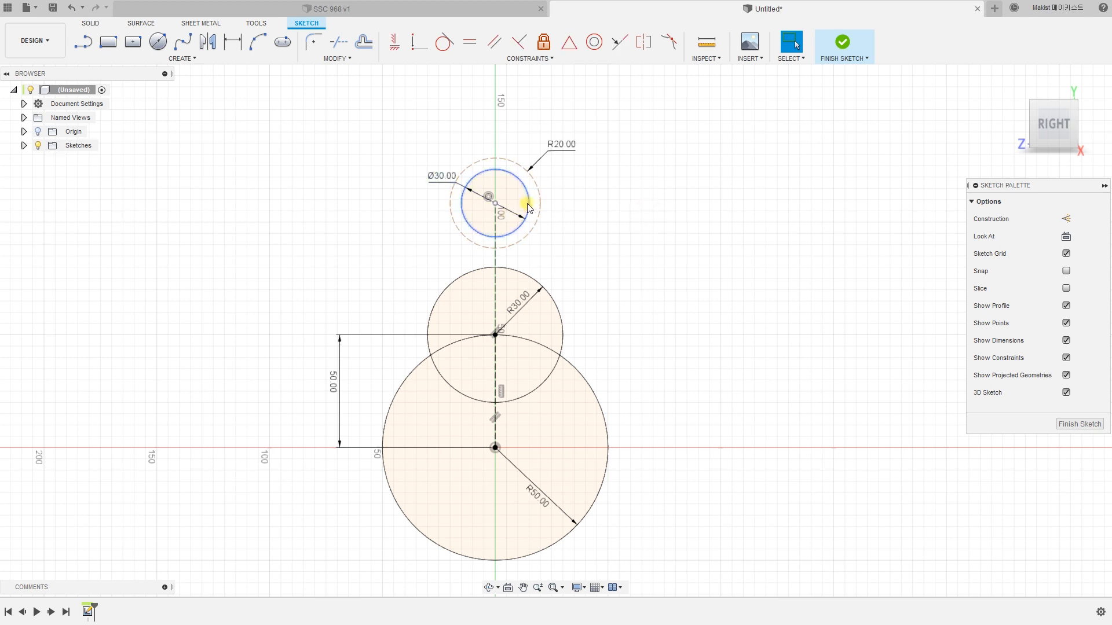
pyautogui.press('x')
pyautogui.click(636, 212)
# Dimension the vertical distance between the large ring circle's centre and the upper circles' centre, and set it to 110 mm.
pyautogui.scroll(-1, 626, 235)
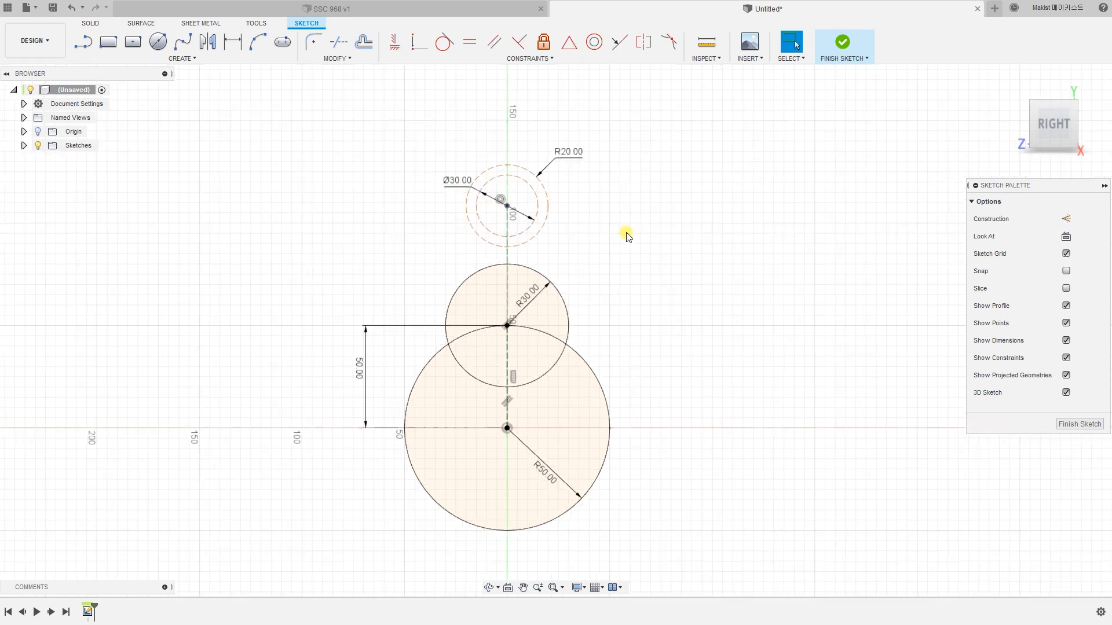
pyautogui.moveTo(626, 232); pyautogui.dragTo(637, 218, button='middle')
pyautogui.scroll(1, 631, 214)
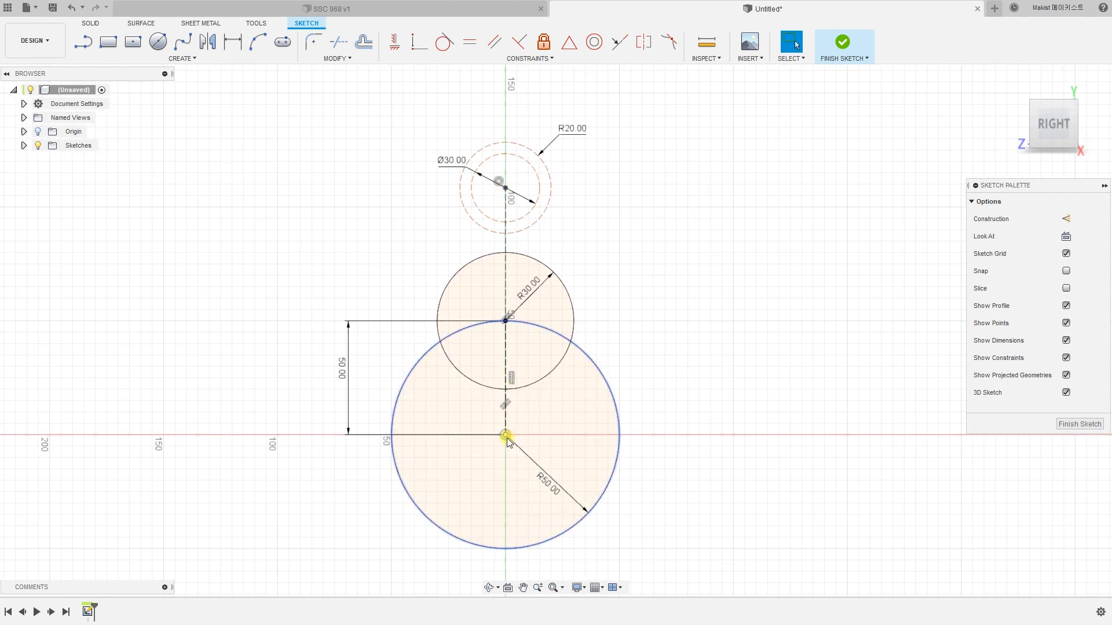
pyautogui.press('d')
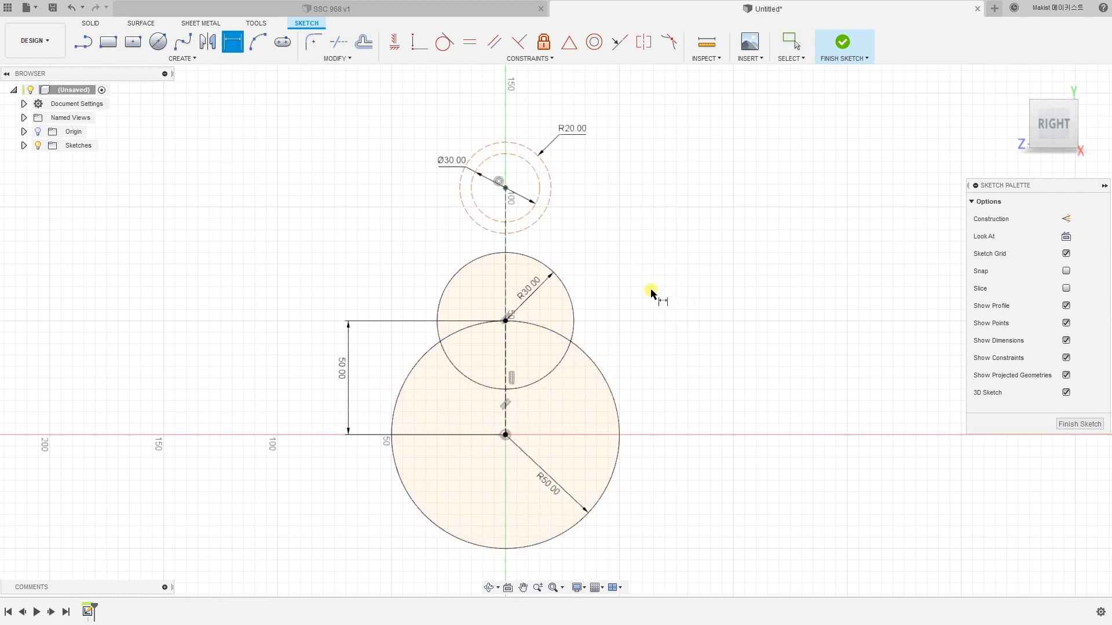
pyautogui.click(505, 188)
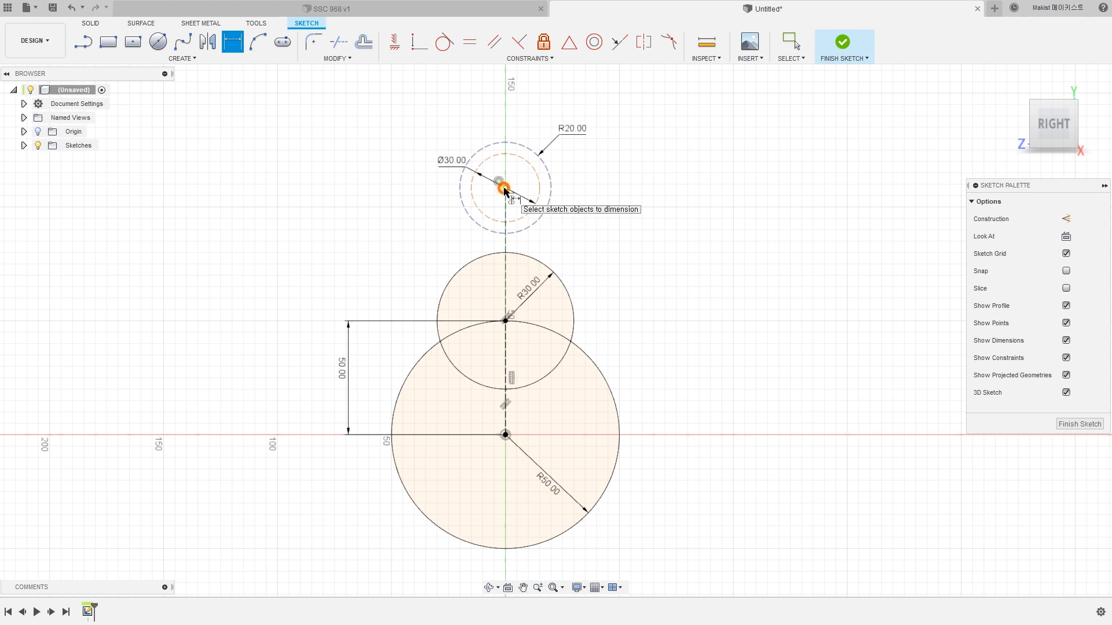
pyautogui.click(505, 435)
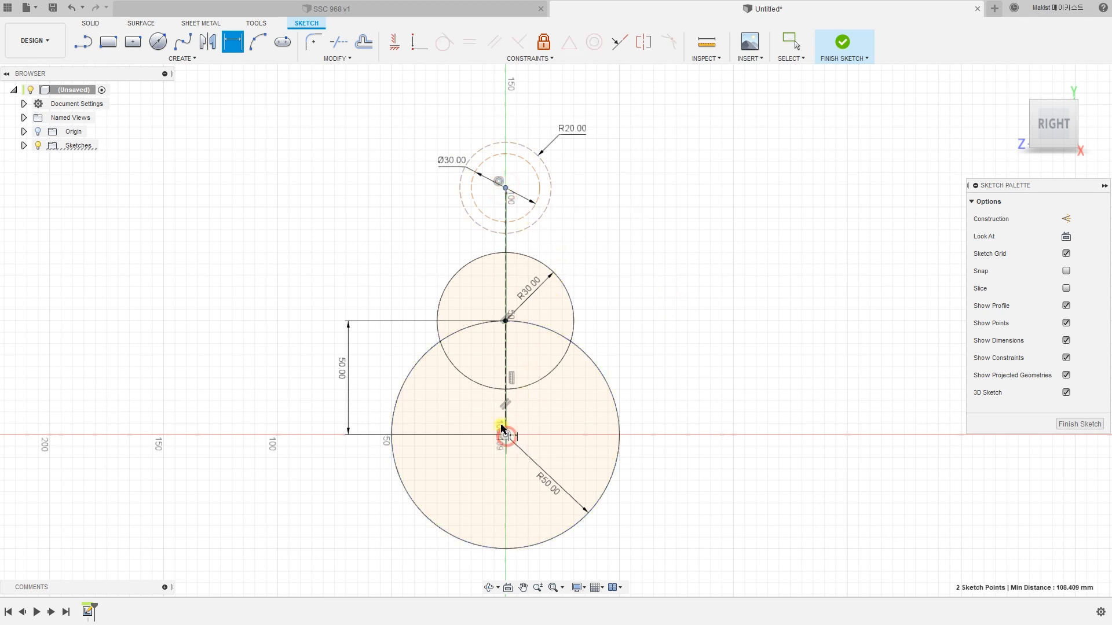
pyautogui.click(326, 298)
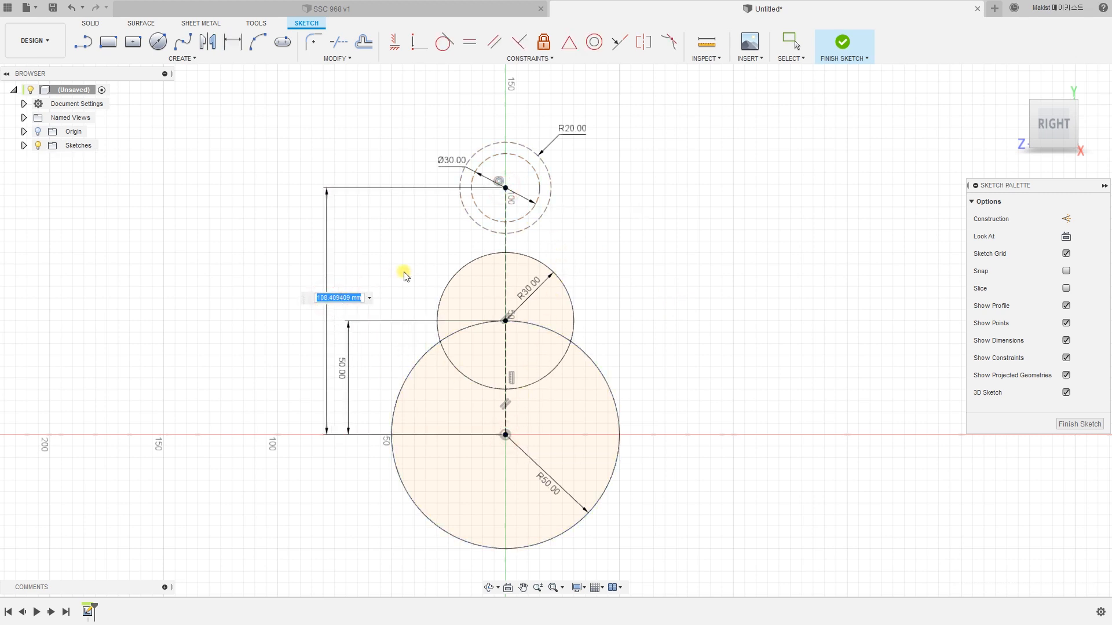
pyautogui.write('110')
pyautogui.press('Return')
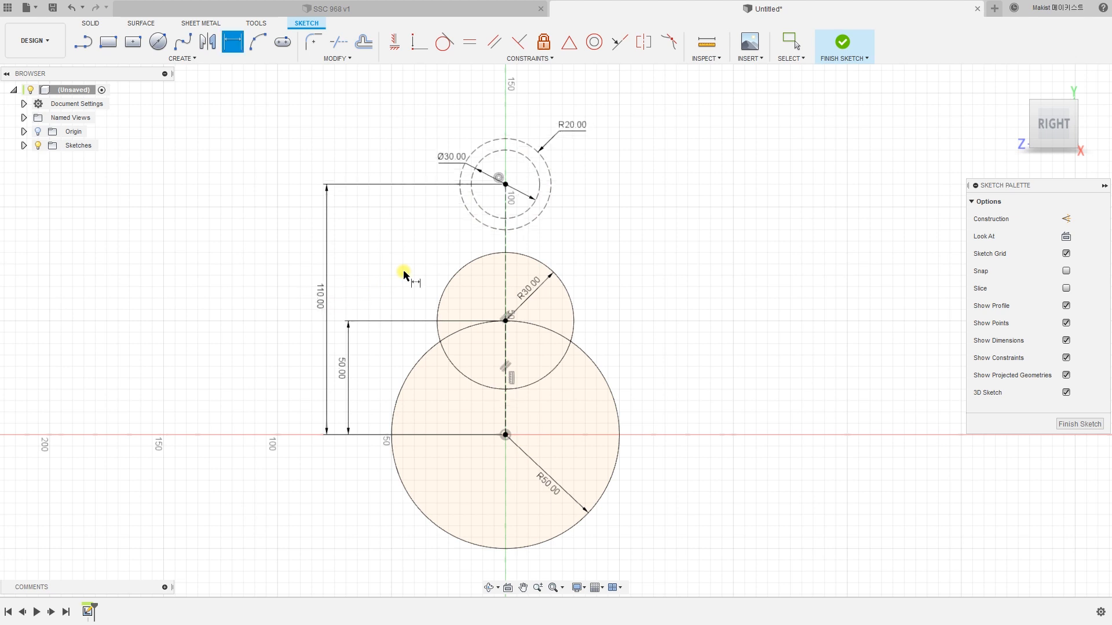
pyautogui.press('Escape')
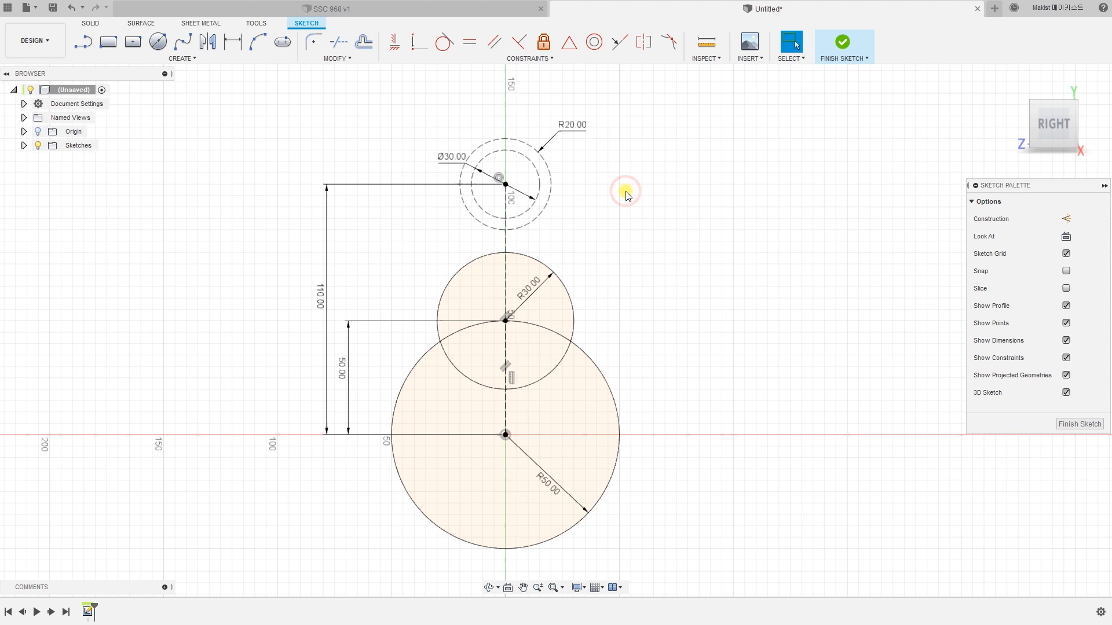
# Sketch a horizontal line about 58 mm long just above the upper concentric circles, crossing the vertical axis.
pyautogui.moveTo(621, 186); pyautogui.dragTo(589, 218, button='middle')
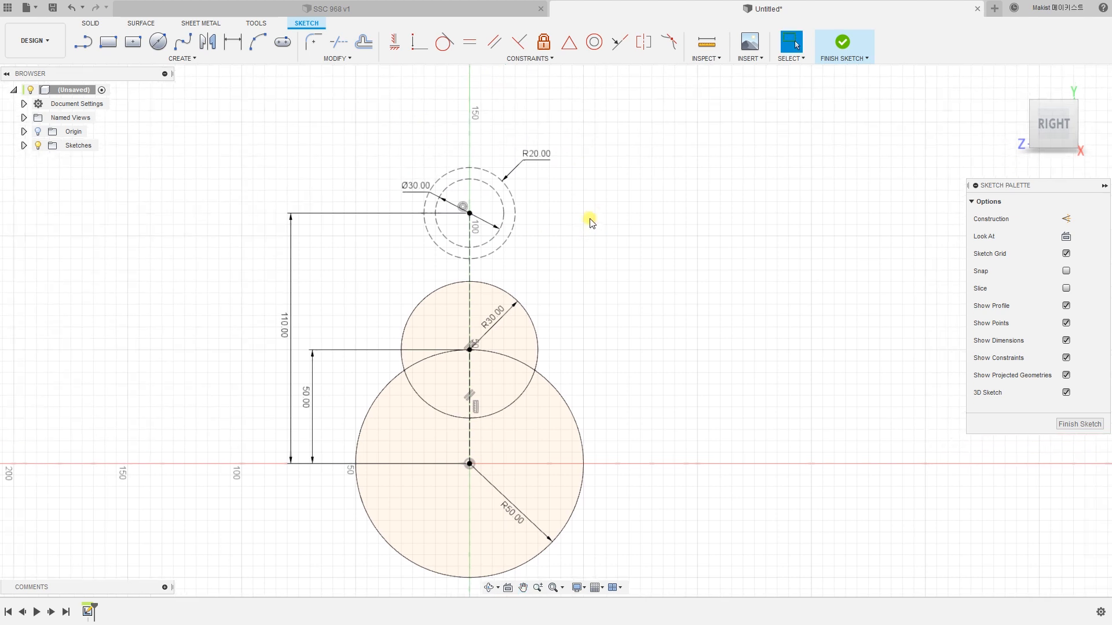
pyautogui.click(79, 49)
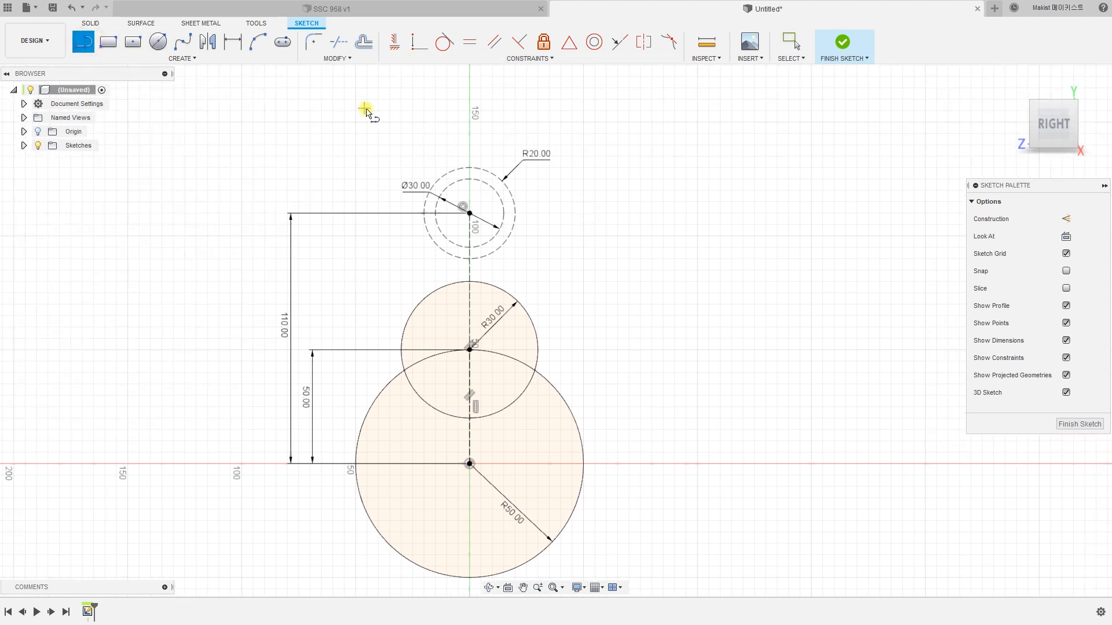
pyautogui.click(408, 133)
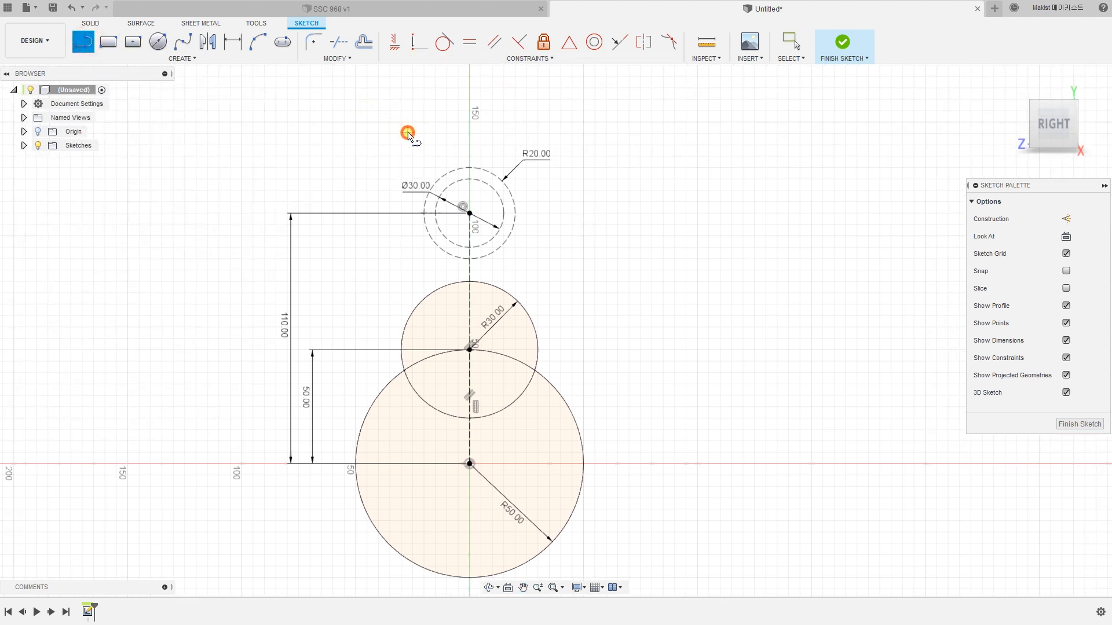
pyautogui.click(541, 133)
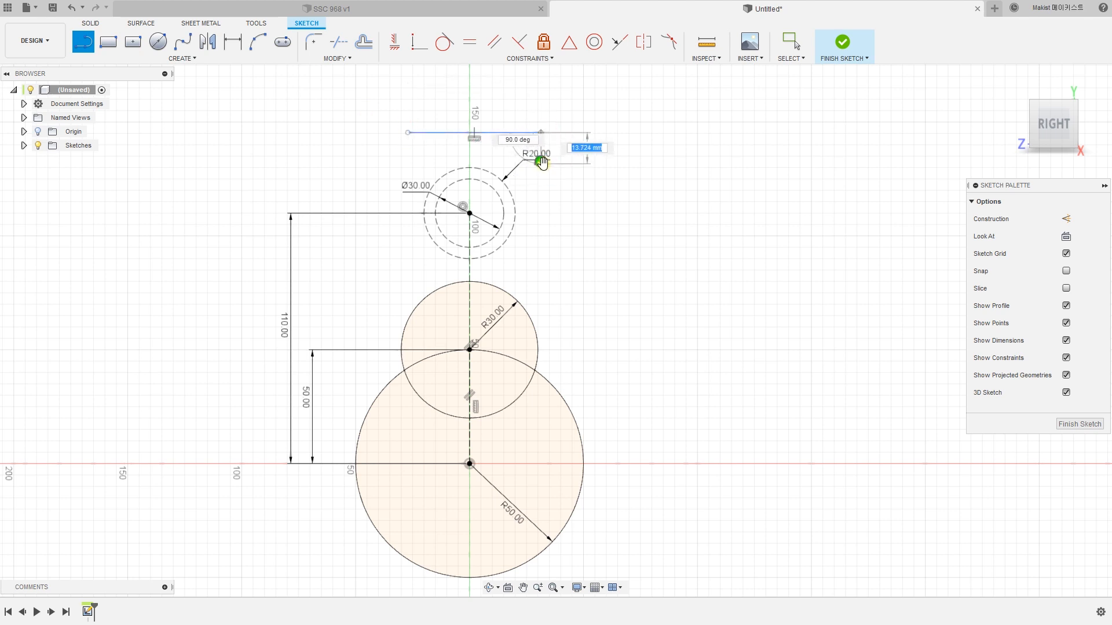
pyautogui.click(543, 164)
pyautogui.press('Escape')
# Convert the horizontal line above the upper circles to construction geometry.
pyautogui.click(505, 133)
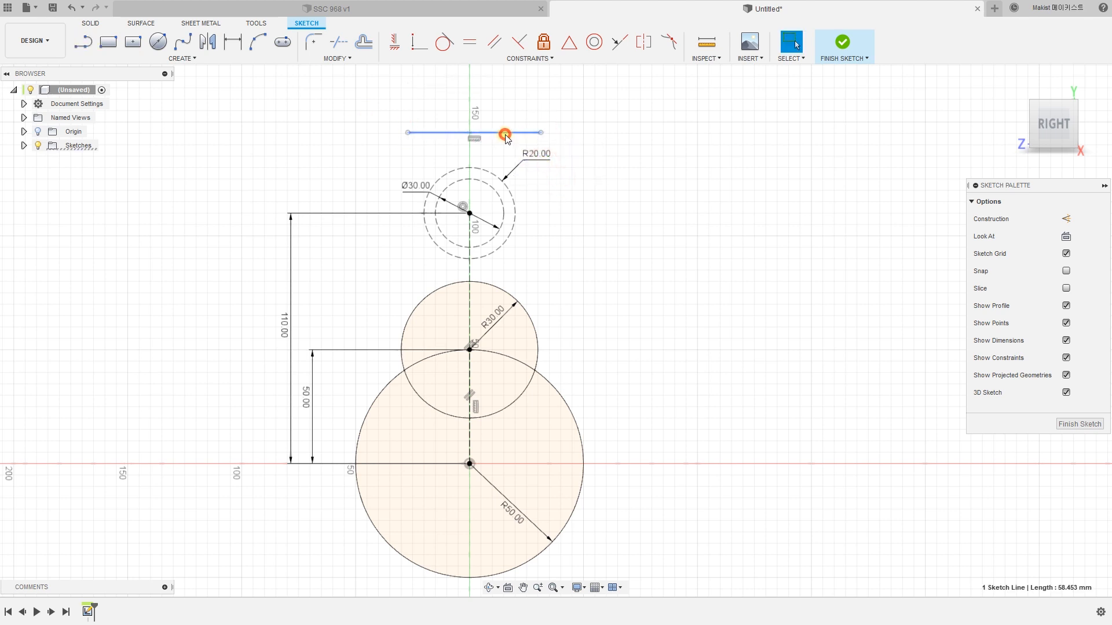
pyautogui.press('x')
pyautogui.click(666, 183)
pyautogui.click(608, 129)
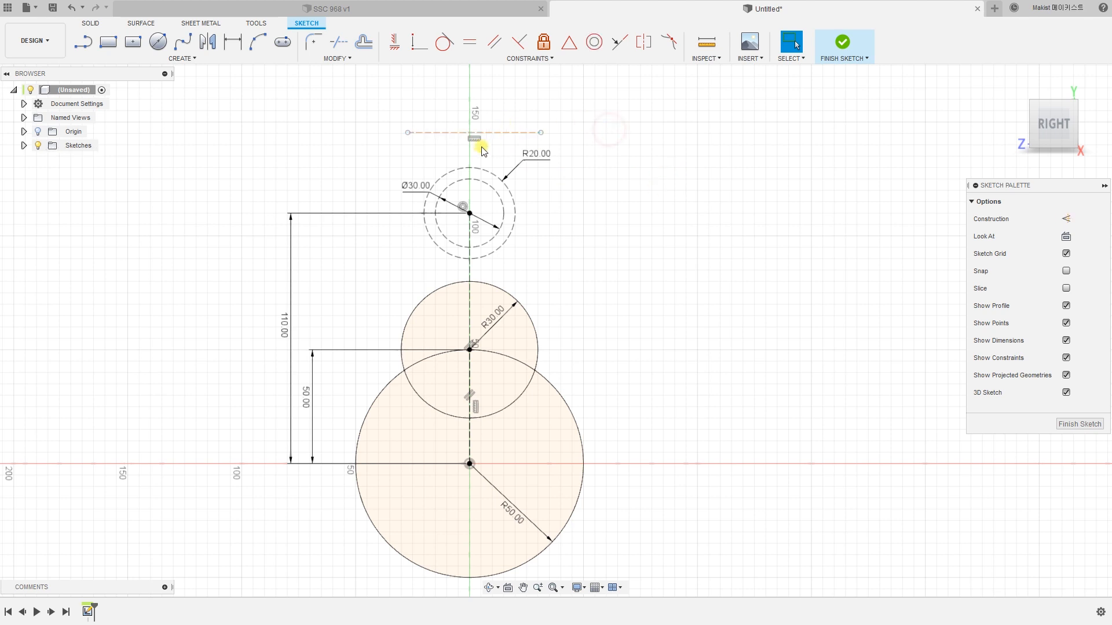
# Apply a tangent constraint between the horizontal construction line and the R20 construction circle.
pyautogui.click(492, 132)
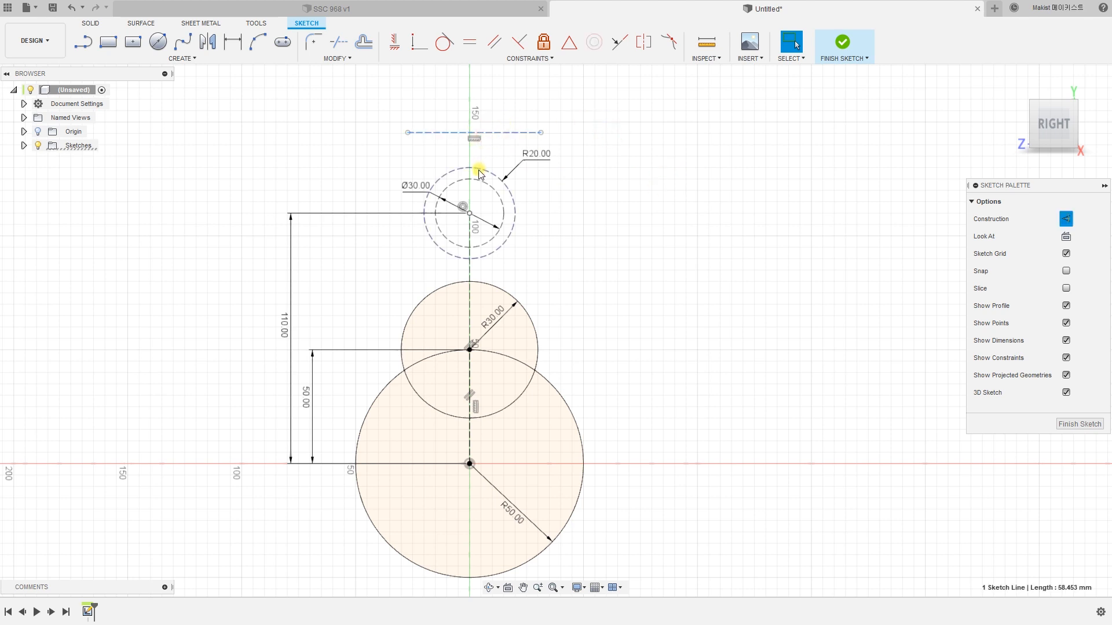
pyautogui.moveTo(494, 134)
pyautogui.mouseDown()
pyautogui.moveTo(488, 169)
pyautogui.moveTo(499, 143)
pyautogui.moveTo(489, 134)
pyautogui.mouseUp()
pyautogui.click(554, 113)
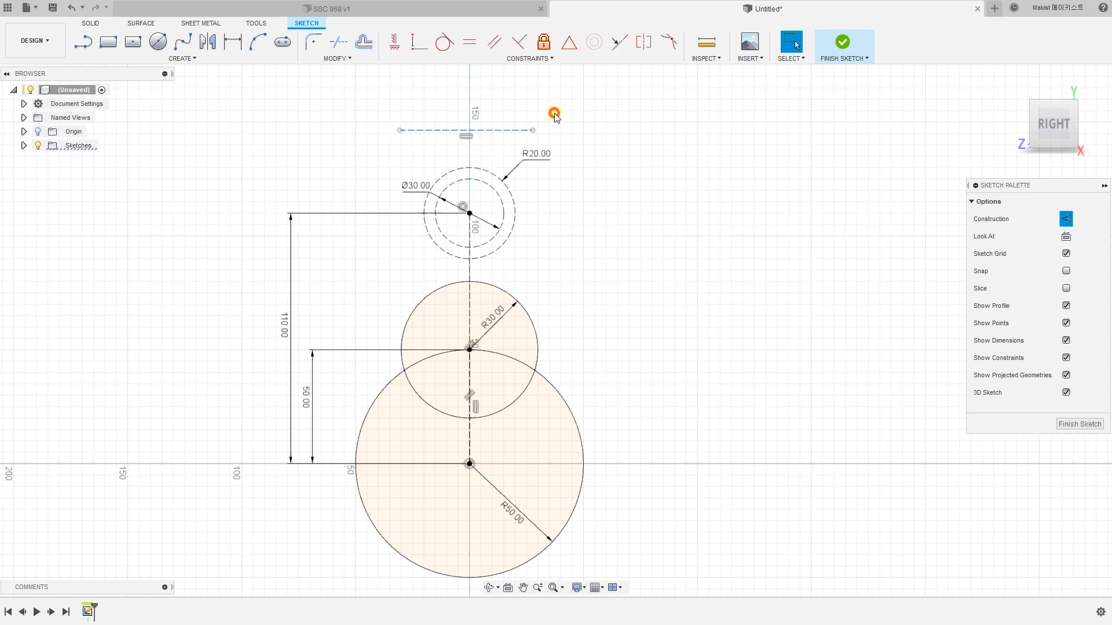
pyautogui.click(443, 42)
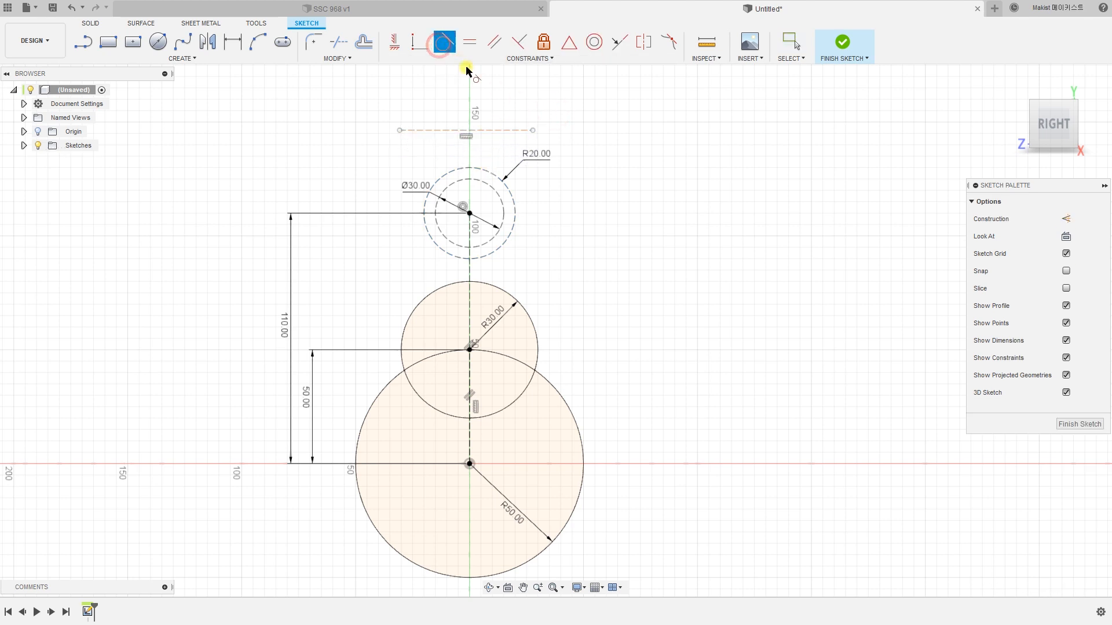
pyautogui.click(491, 132)
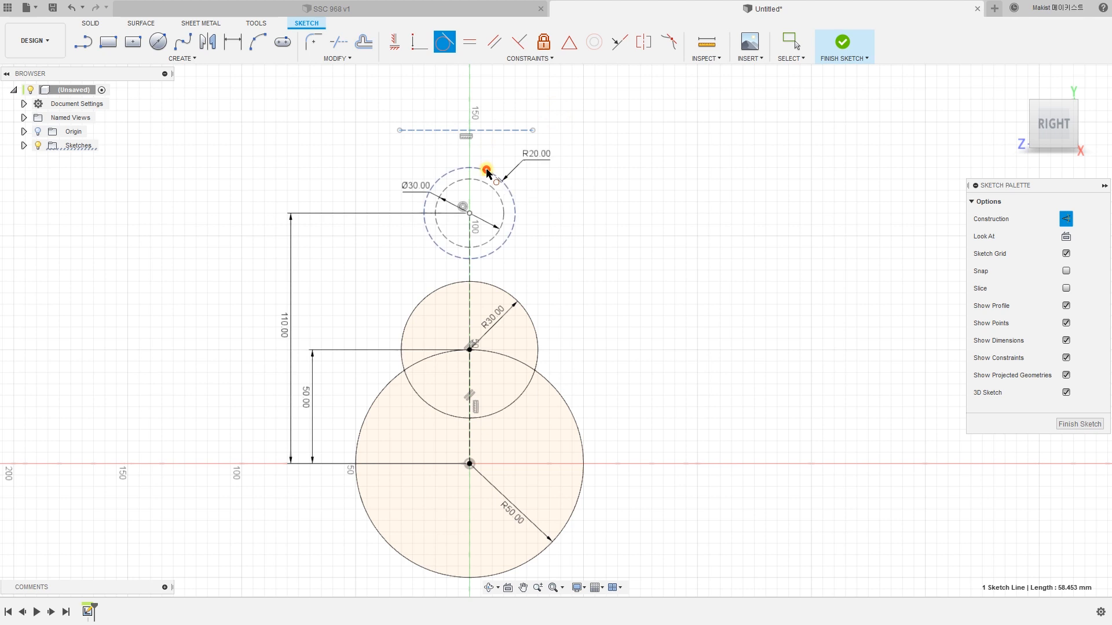
pyautogui.click(486, 172)
pyautogui.press('Escape')
# Lengthen the horizontal construction line slightly and make its two end points symmetric about the vertical construction line.
pyautogui.scroll(3, 595, 196)
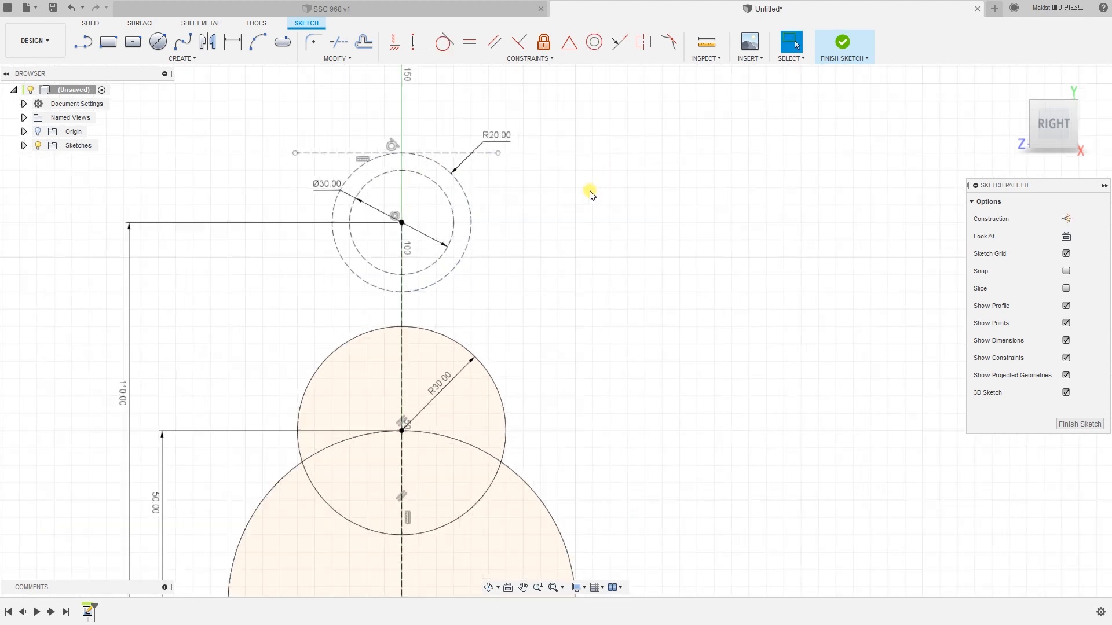
pyautogui.scroll(1, 589, 195)
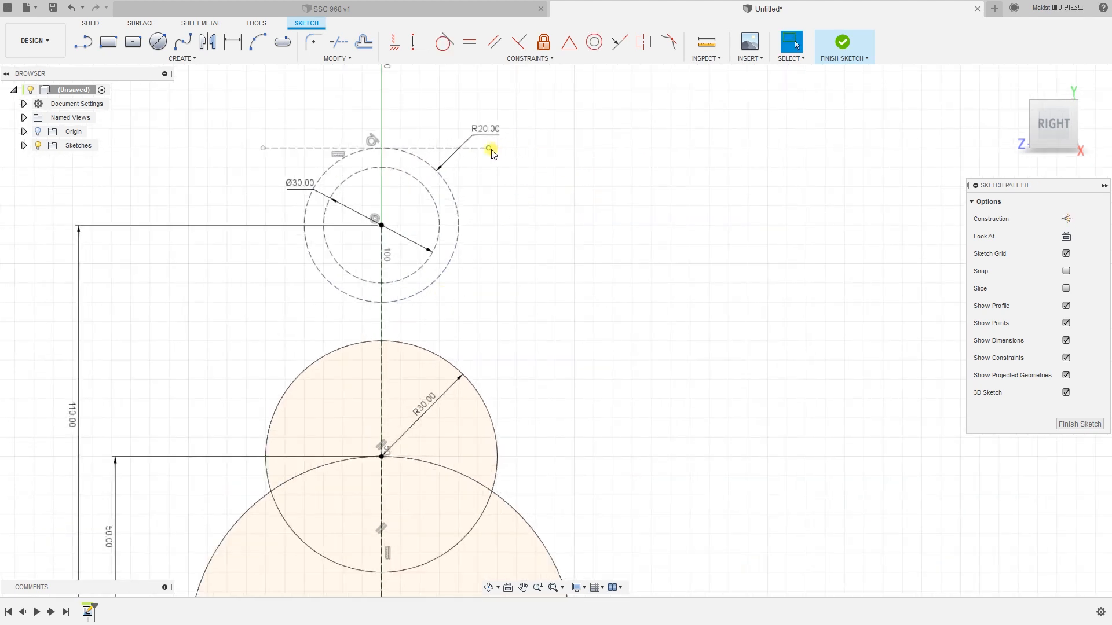
pyautogui.moveTo(489, 149)
pyautogui.mouseDown()
pyautogui.moveTo(519, 145)
pyautogui.moveTo(506, 149)
pyautogui.mouseUp()
pyautogui.click(524, 205)
pyautogui.click(570, 231)
pyautogui.click(381, 324)
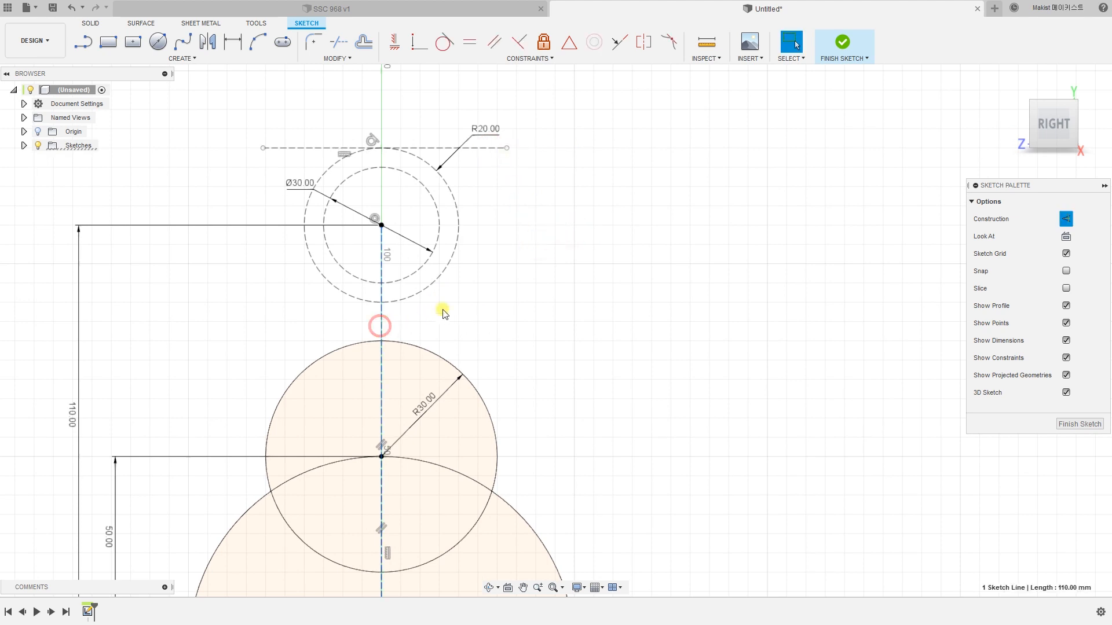
pyautogui.click(494, 303)
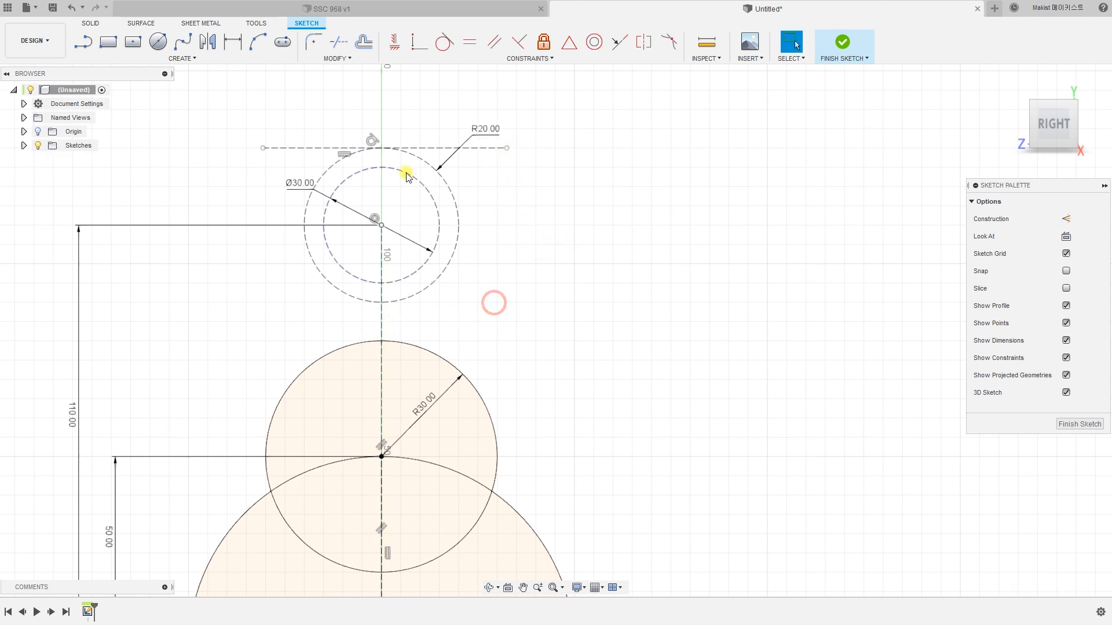
pyautogui.click(641, 45)
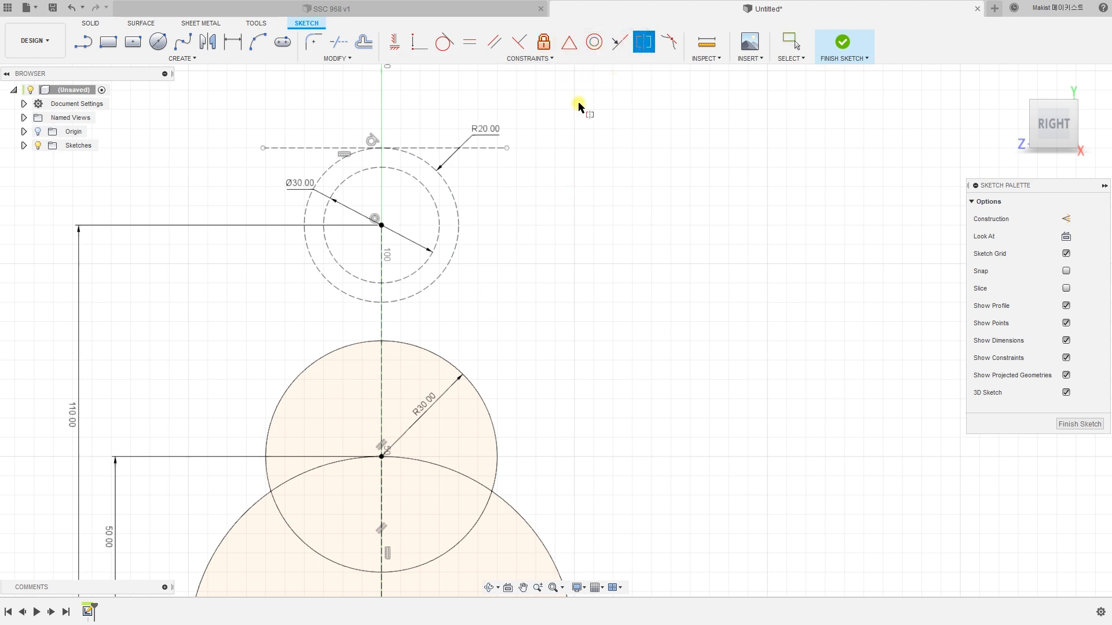
pyautogui.click(507, 148)
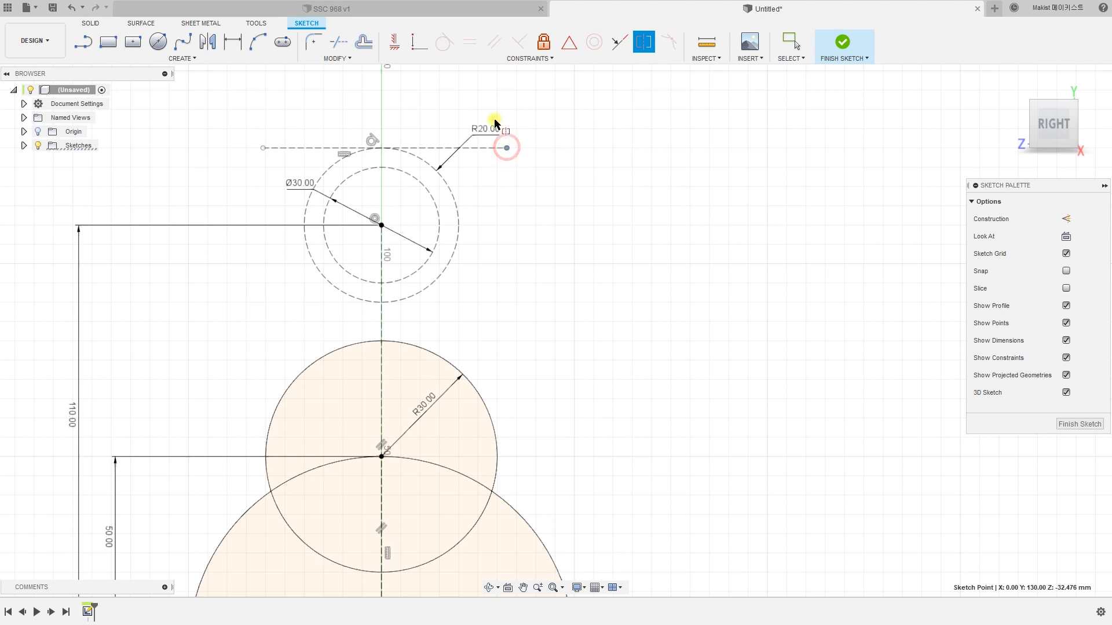
pyautogui.click(262, 149)
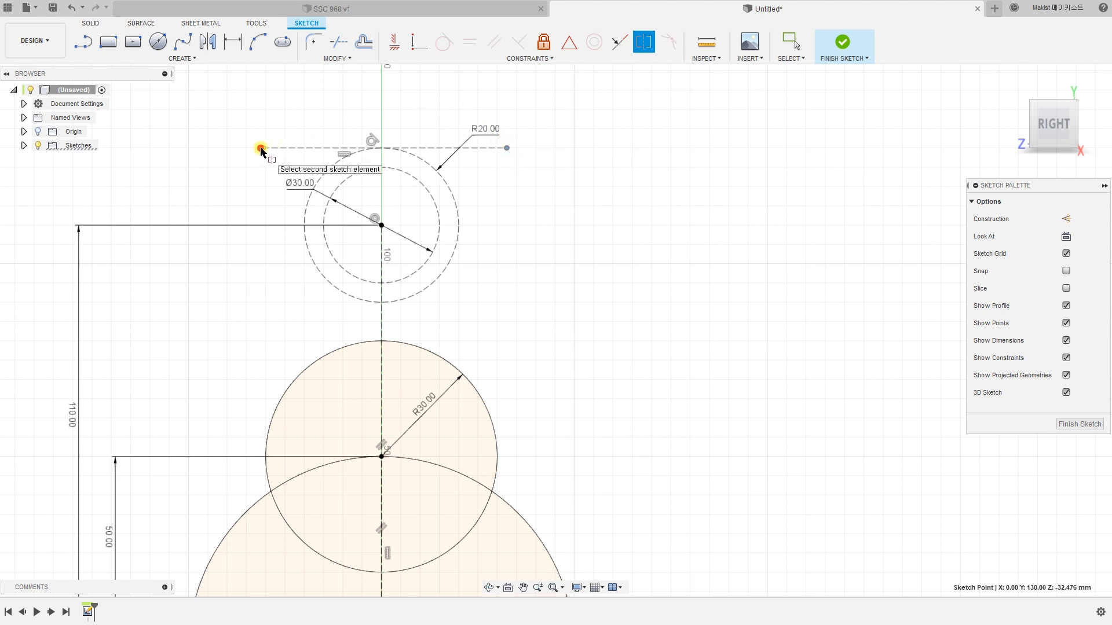
pyautogui.click(380, 319)
pyautogui.press('Escape')
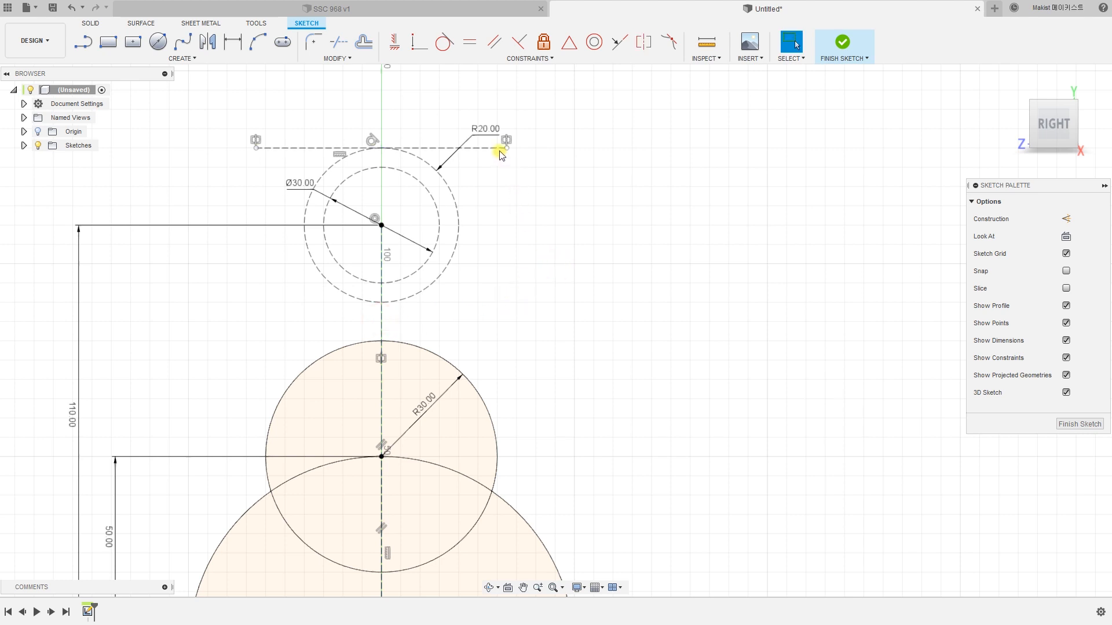
# Adjust the length of the symmetric horizontal construction line by moving one of its end points.
pyautogui.moveTo(508, 148)
pyautogui.mouseDown()
pyautogui.moveTo(536, 145)
pyautogui.moveTo(489, 151)
pyautogui.mouseUp()
pyautogui.scroll(-3, 541, 246)
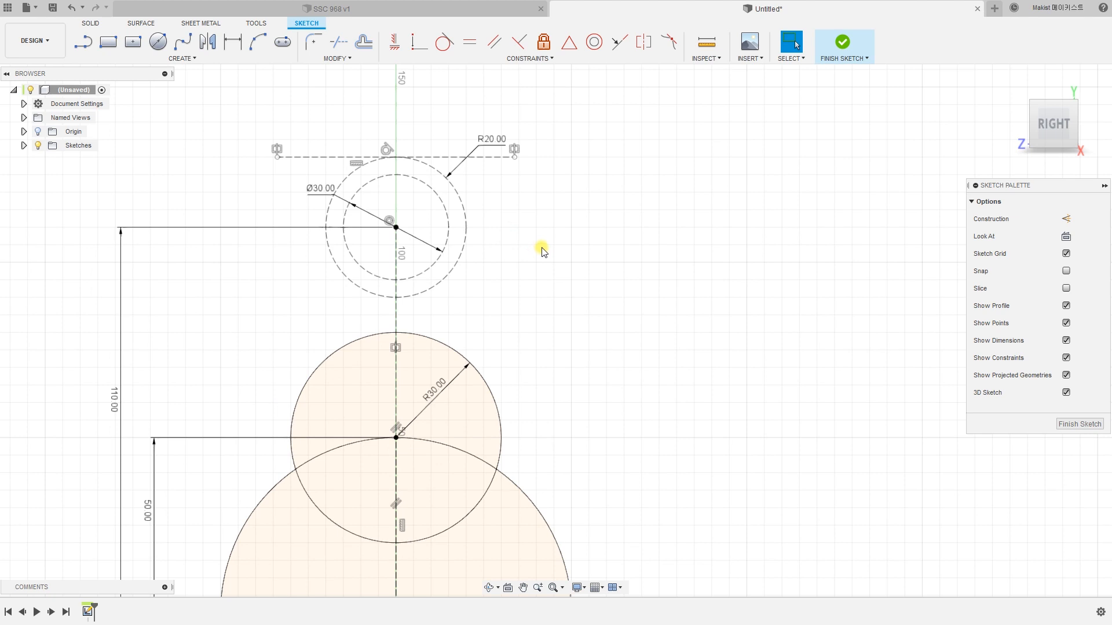
pyautogui.moveTo(553, 246); pyautogui.dragTo(592, 245, button='middle')
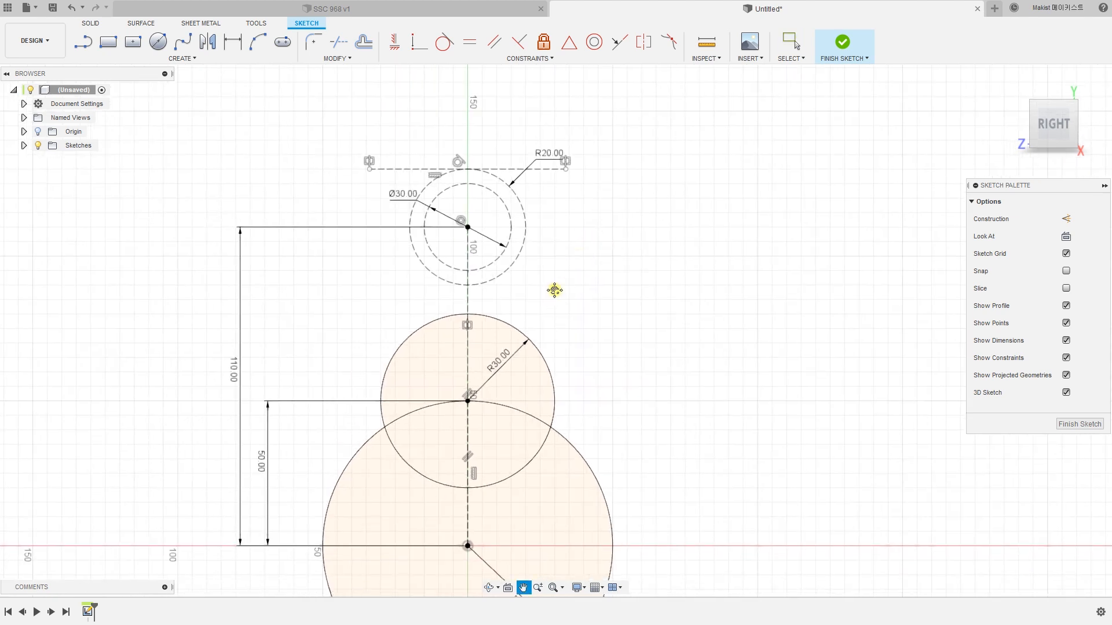
# Draw a vertical line about 50.6 mm long from the R30 circle to the horizontal construction line, just left of the vertical axis.
pyautogui.moveTo(553, 290); pyautogui.dragTo(571, 273, button='middle')
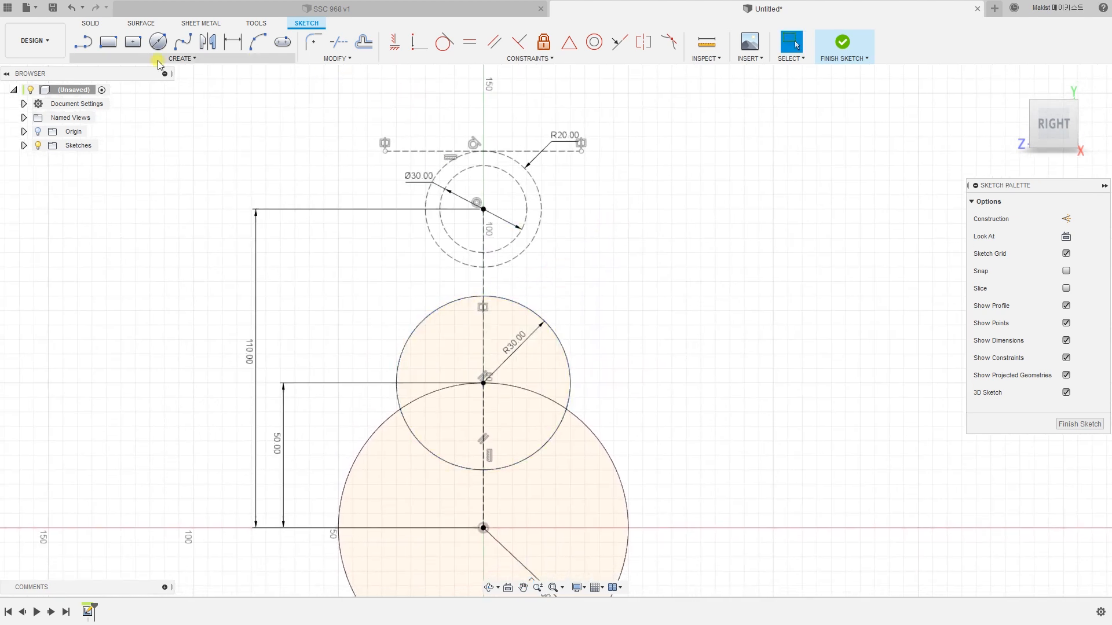
pyautogui.click(82, 42)
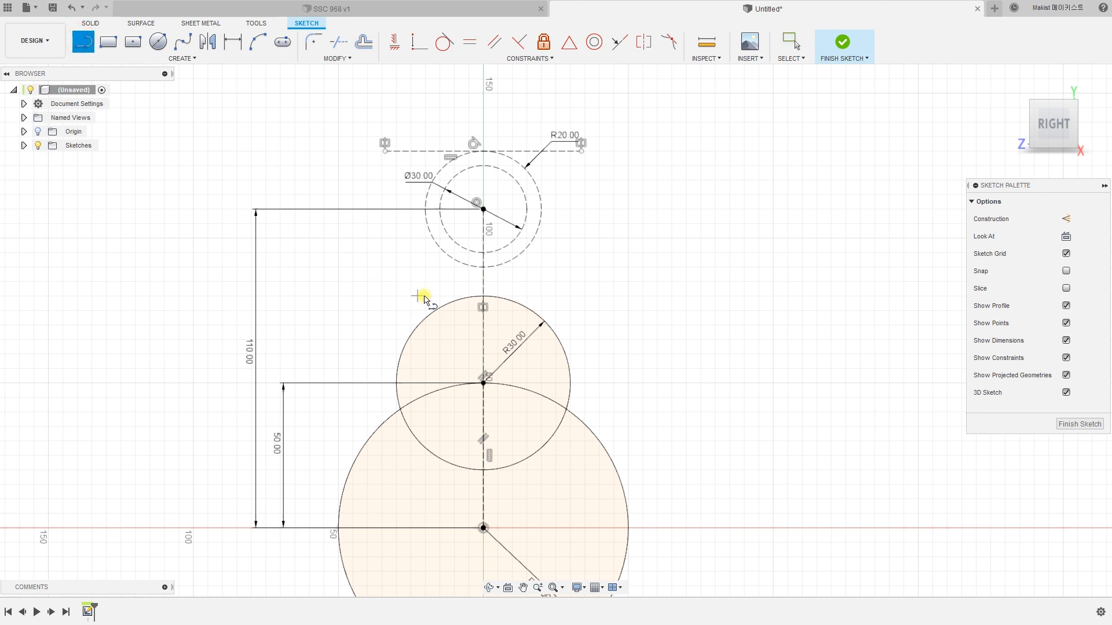
pyautogui.click(466, 299)
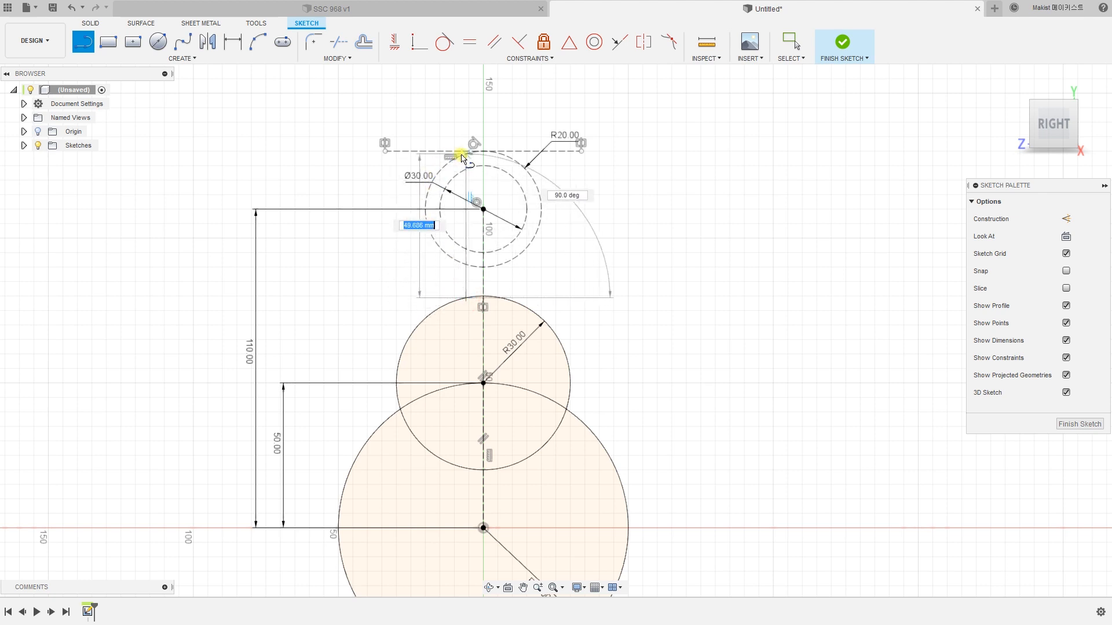
pyautogui.scroll(5, 443, 161)
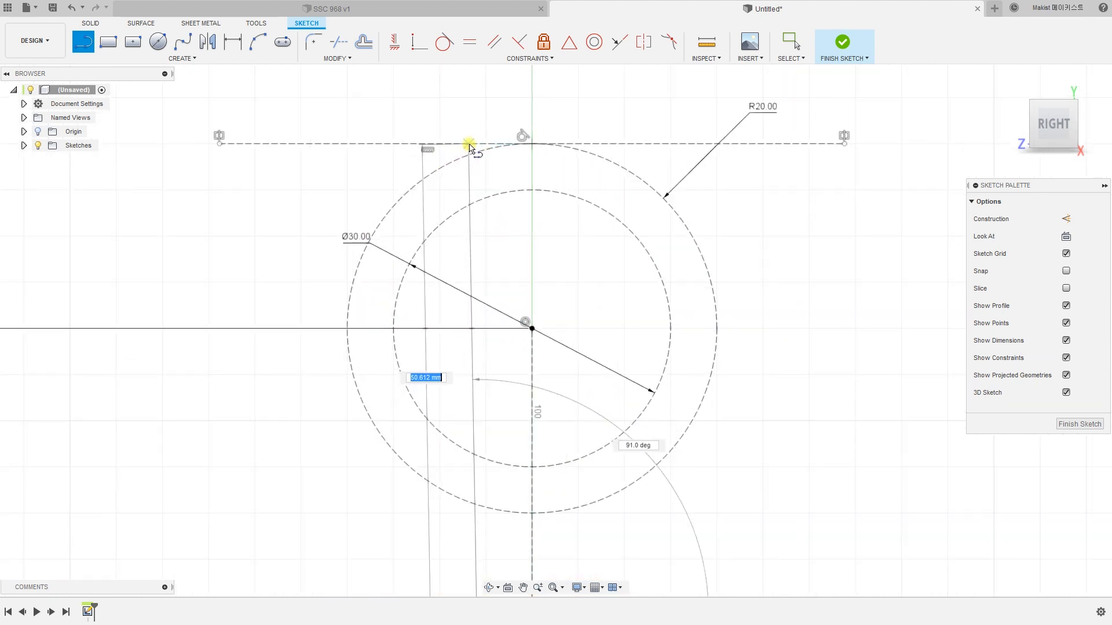
pyautogui.click(477, 145)
pyautogui.scroll(-4, 640, 273)
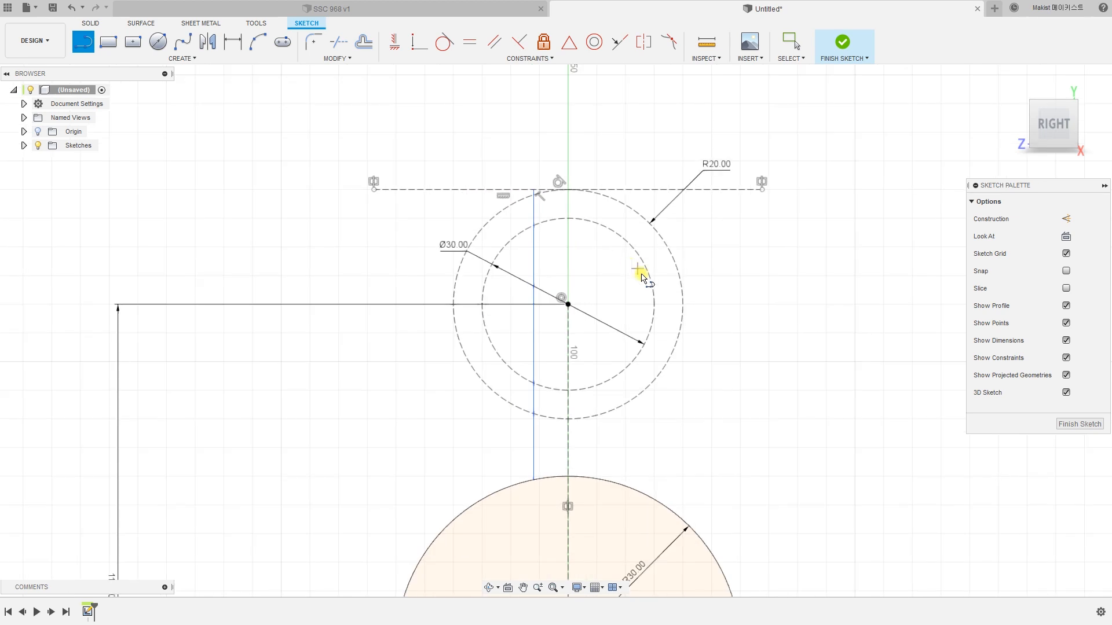
# Draw a matching vertical line about 50.6 mm long right of the axis, from the R30 circle to the horizontal construction line.
pyautogui.click(609, 451)
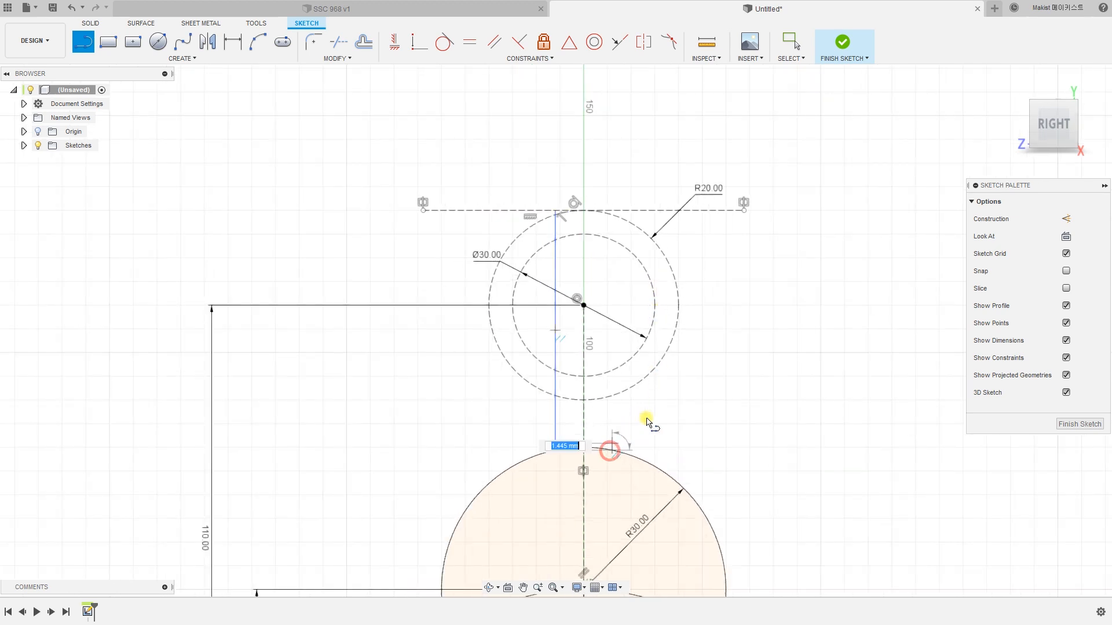
pyautogui.scroll(5, 641, 291)
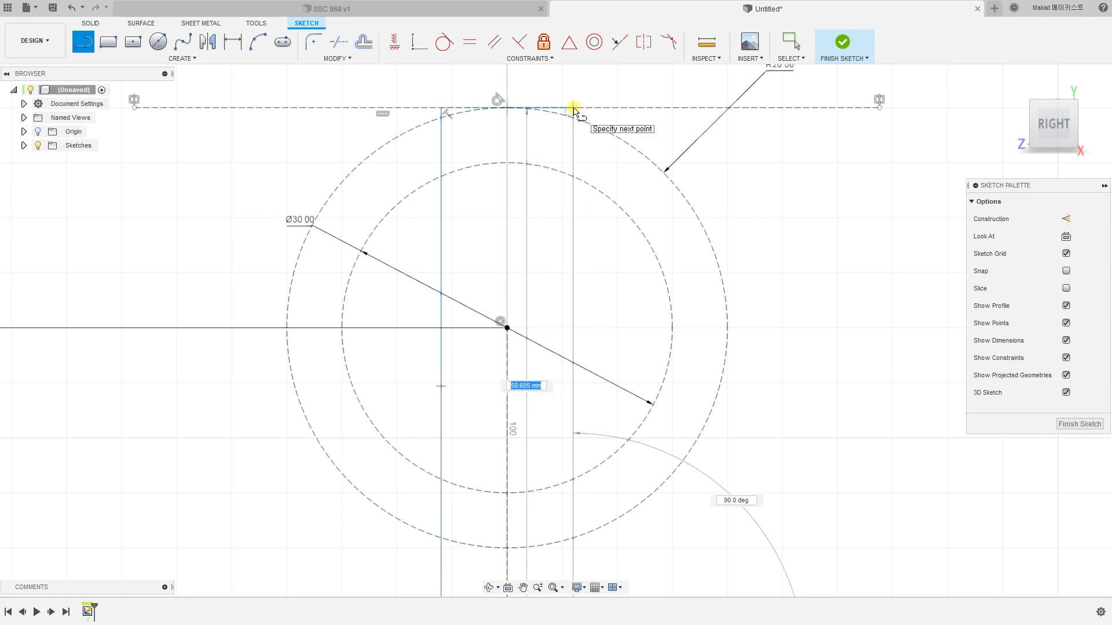
pyautogui.click(573, 107)
pyautogui.press('Escape')
pyautogui.scroll(-4, 724, 281)
pyautogui.moveTo(724, 282); pyautogui.dragTo(600, 282, button='middle')
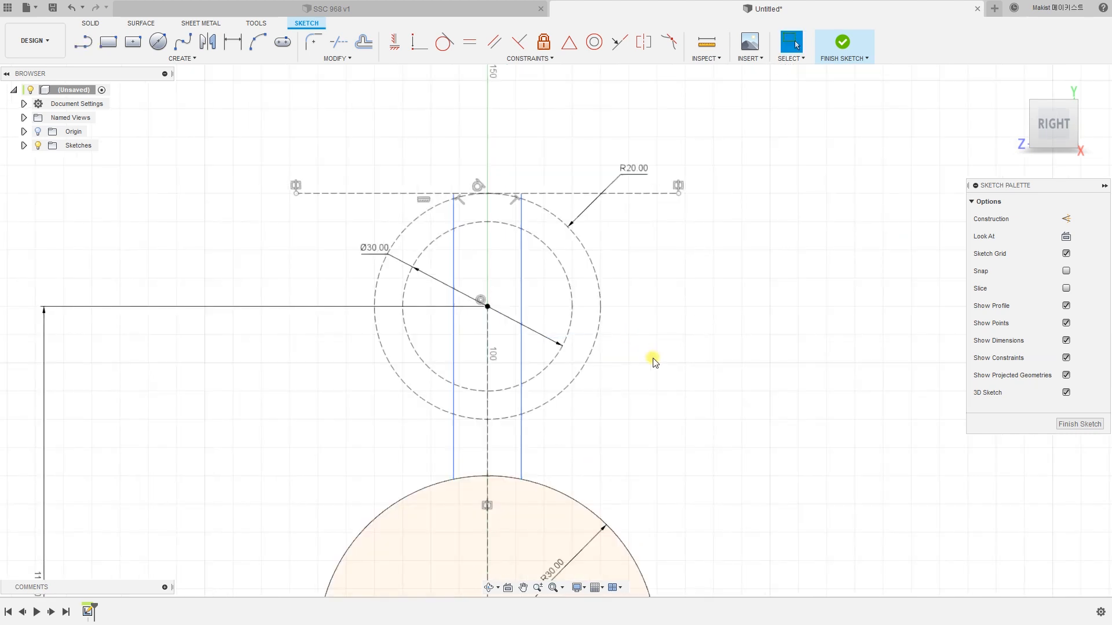
# Make the two vertical lug lines symmetric about the vertical construction line.
pyautogui.click(664, 421)
pyautogui.moveTo(571, 455); pyautogui.dragTo(441, 453)
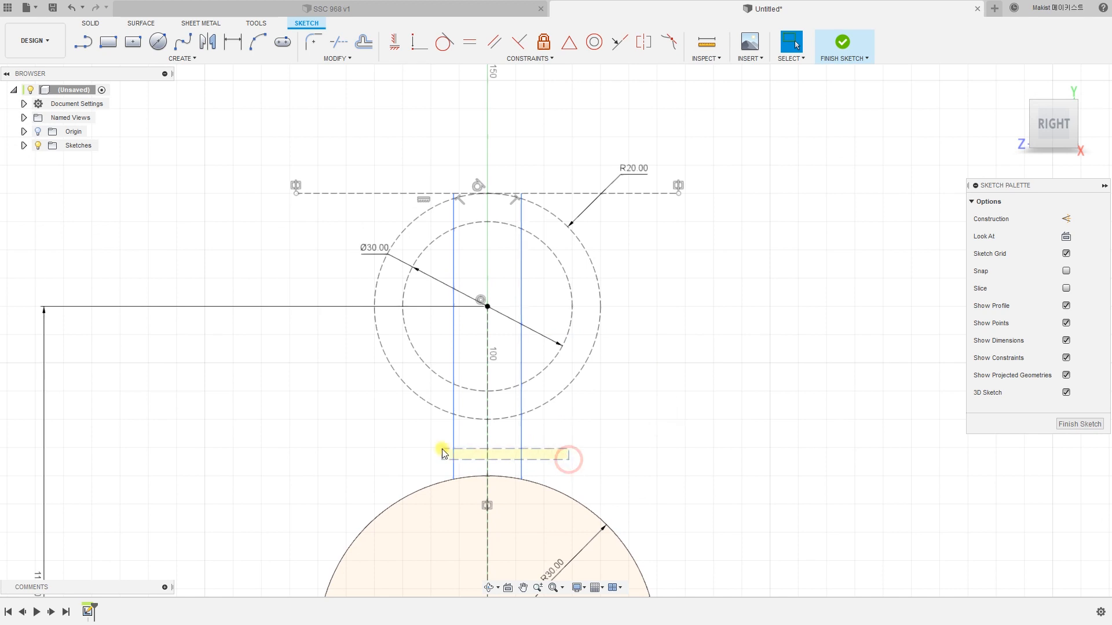
pyautogui.click(663, 437)
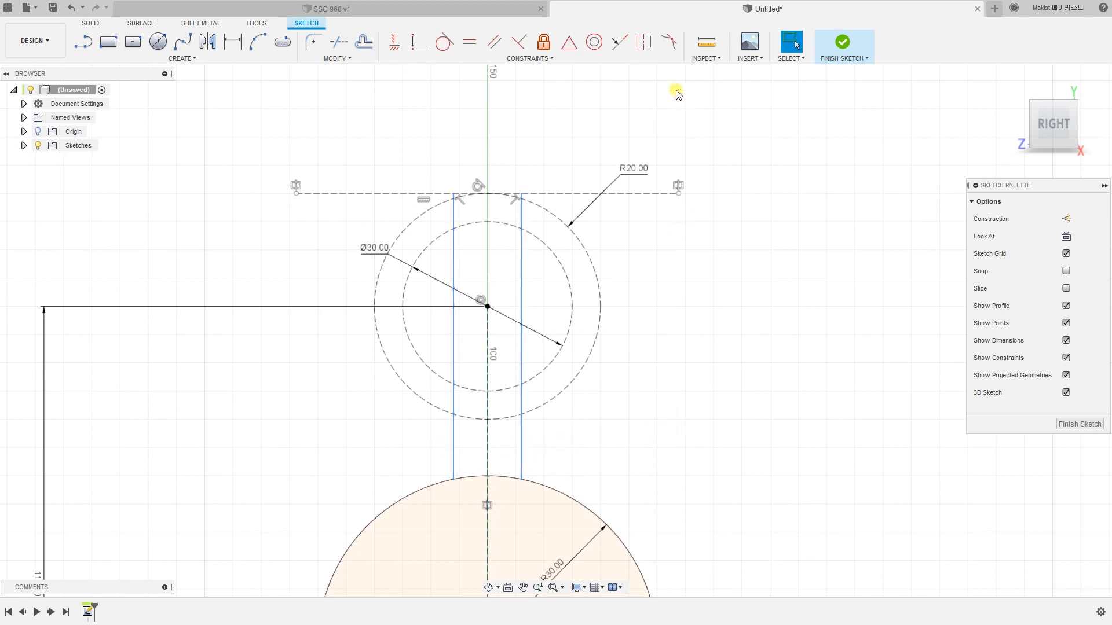
pyautogui.click(644, 47)
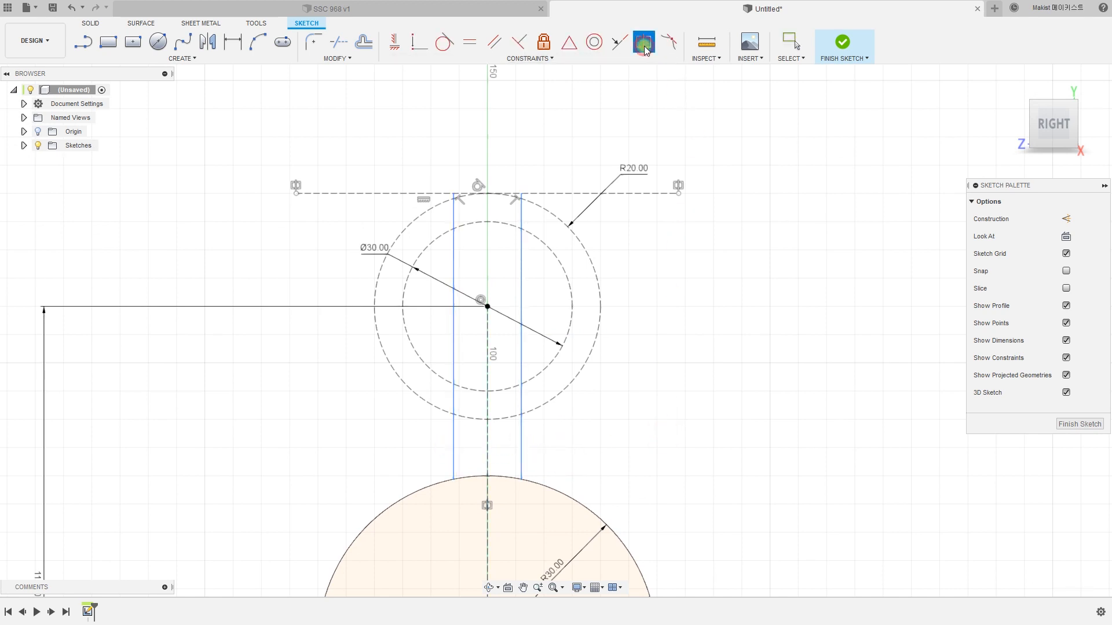
pyautogui.click(454, 255)
pyautogui.click(520, 258)
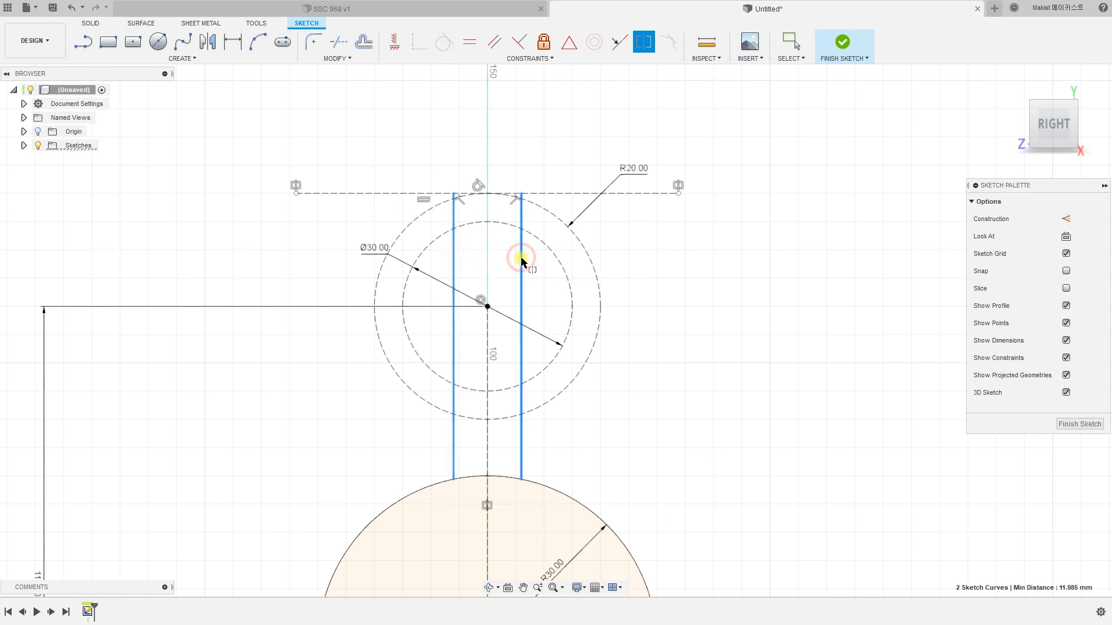
pyautogui.click(487, 456)
pyautogui.press('Escape')
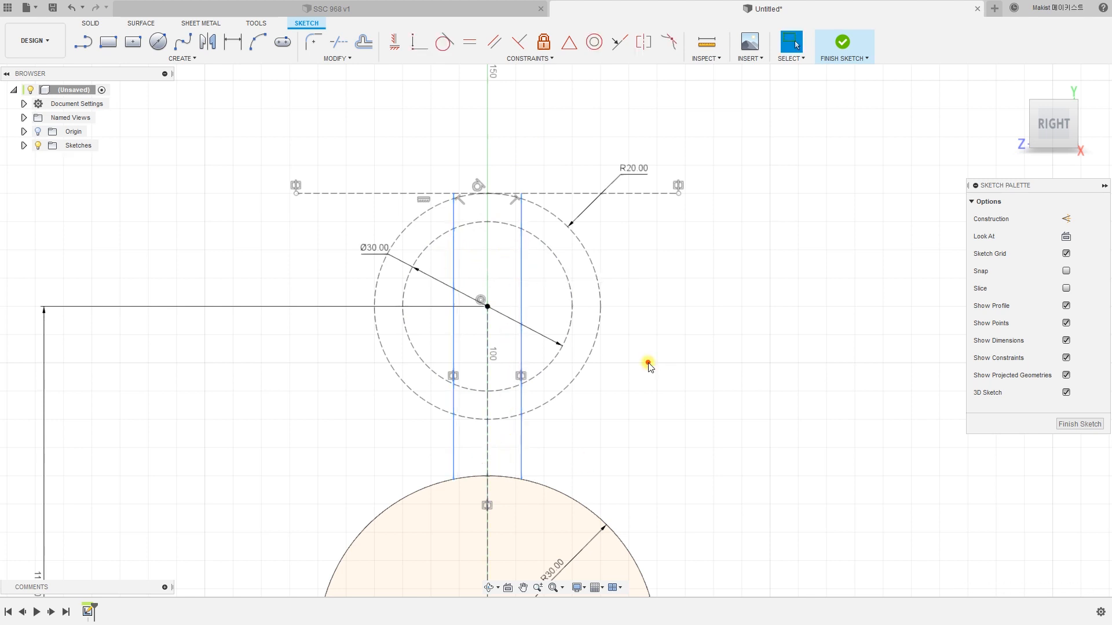
# Test the symmetry by slightly moving the upper end point of the left lug line along the horizontal construction line.
pyautogui.click(521, 284)
pyautogui.click(546, 290)
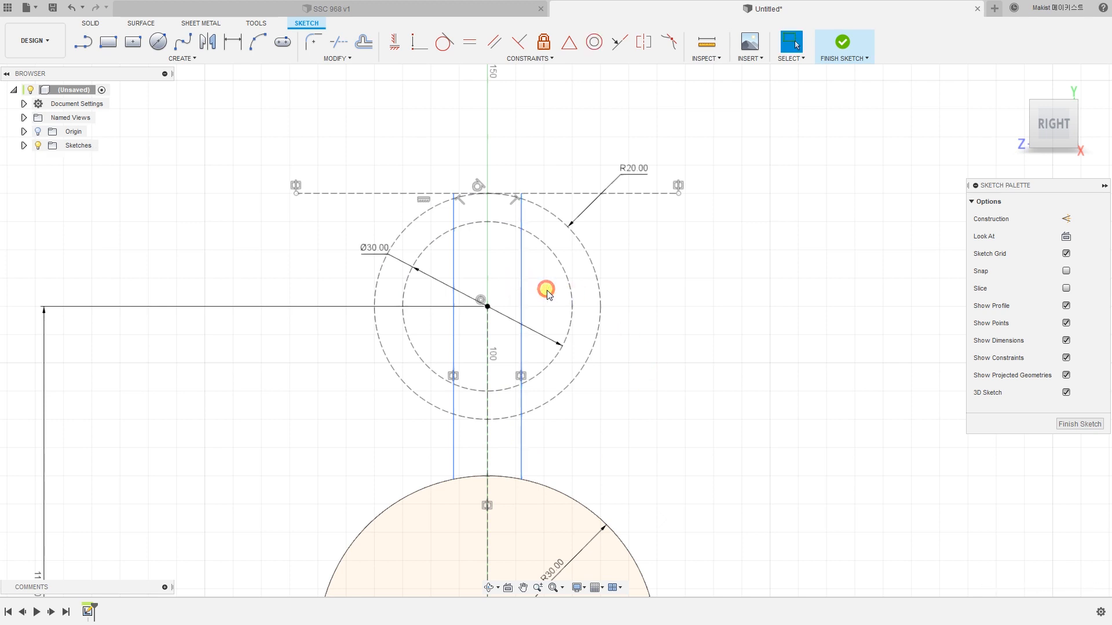
pyautogui.click(520, 266)
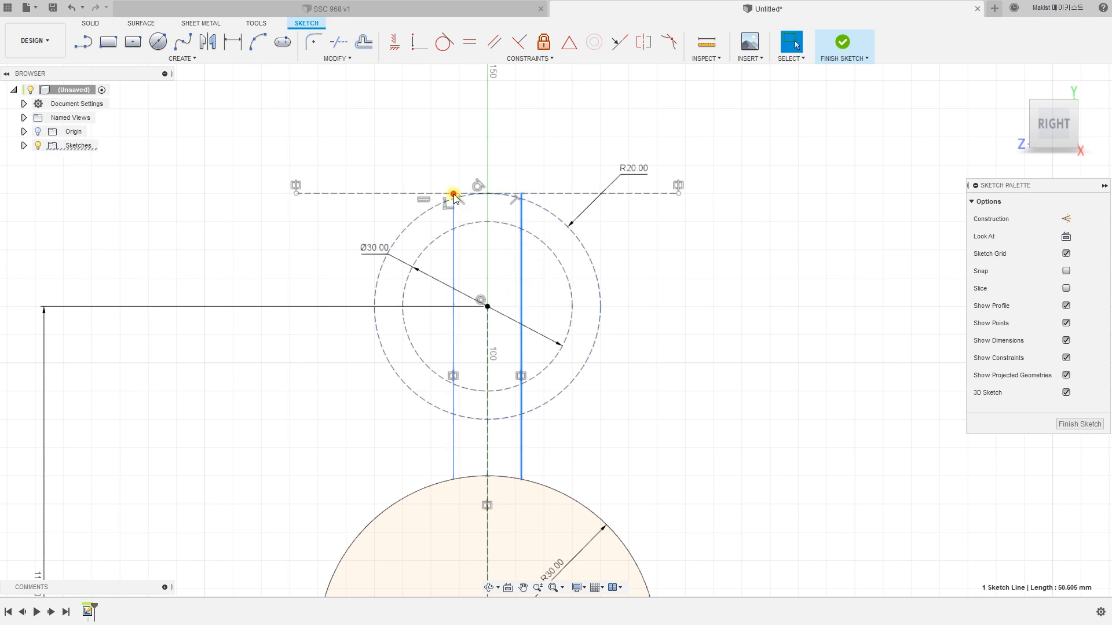
pyautogui.moveTo(454, 195)
pyautogui.mouseDown()
pyautogui.moveTo(422, 191)
pyautogui.moveTo(454, 192)
pyautogui.mouseUp()
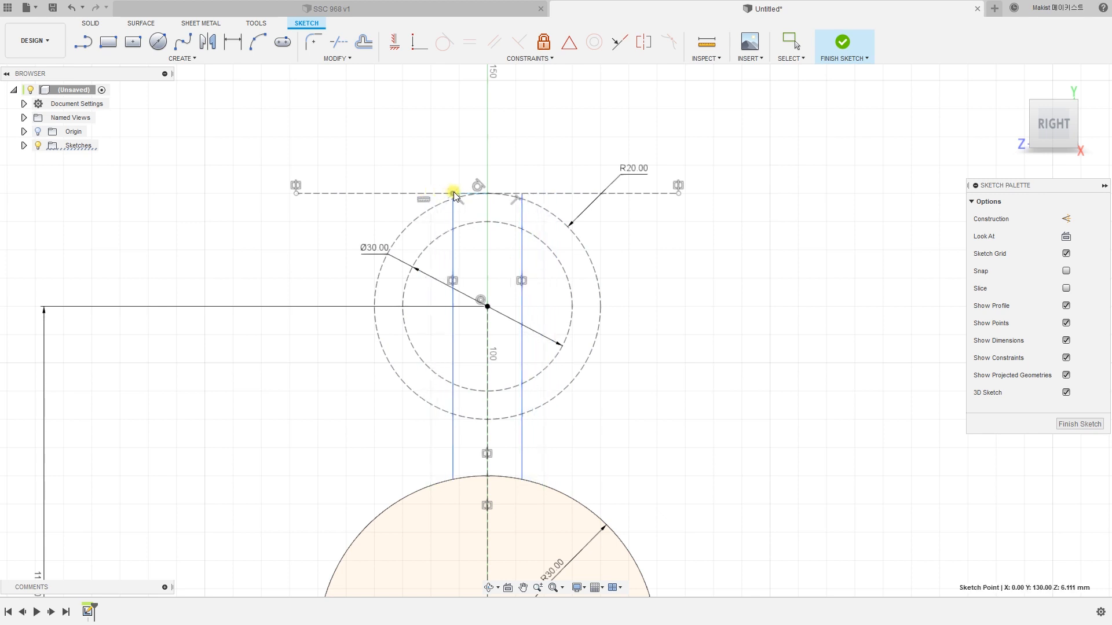
pyautogui.click(706, 241)
pyautogui.click(447, 158)
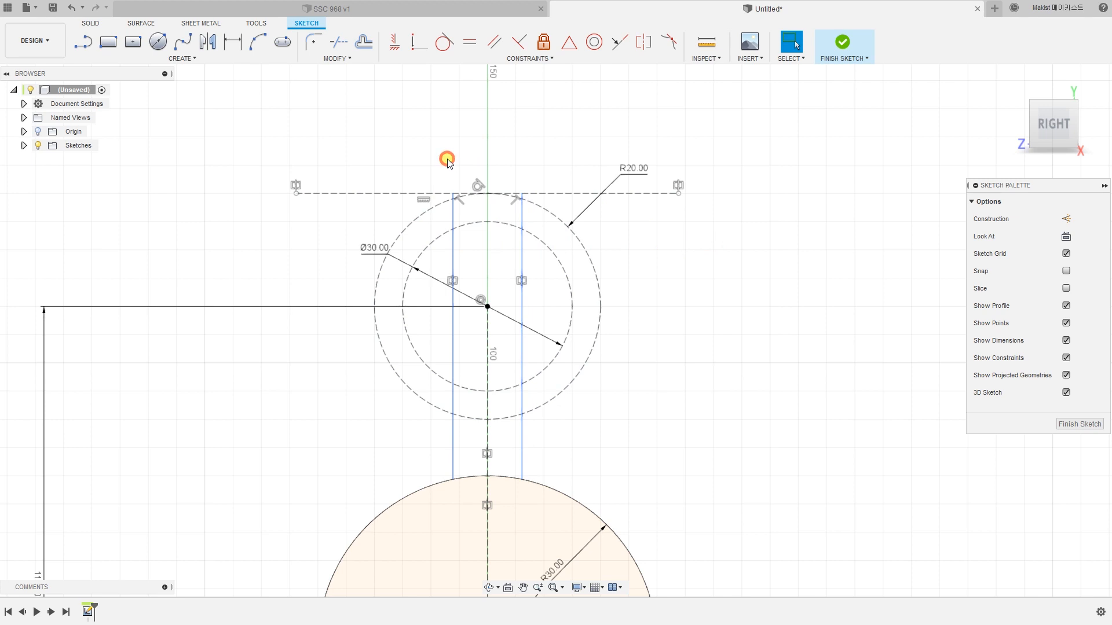
# Dimension the distance between the two vertical lug lines as 10 mm.
pyautogui.press('d')
pyautogui.click(453, 253)
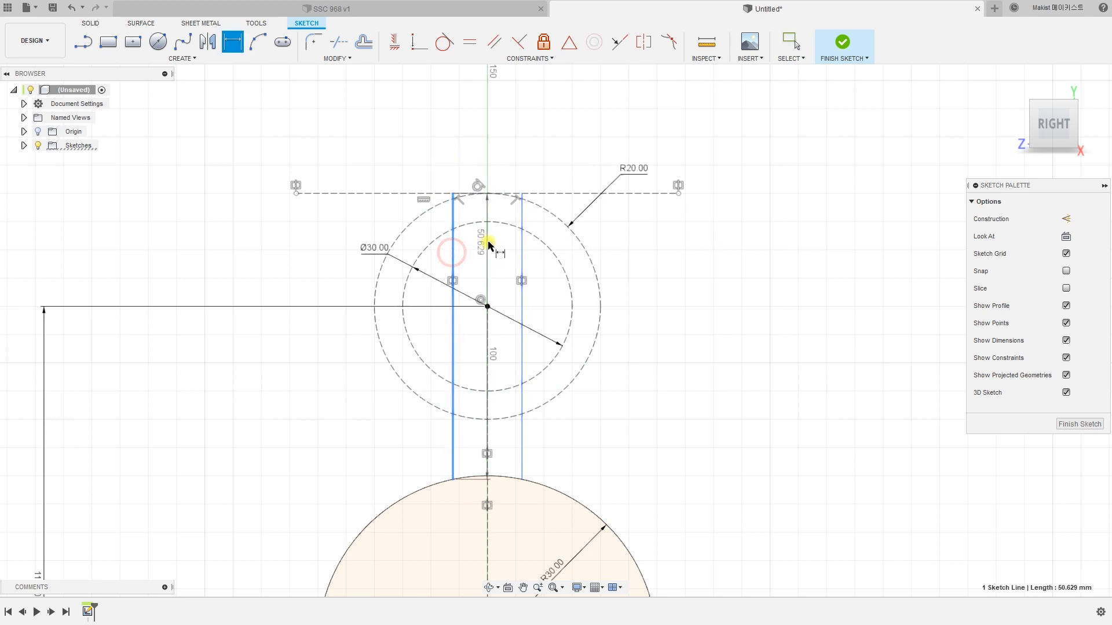
pyautogui.click(521, 243)
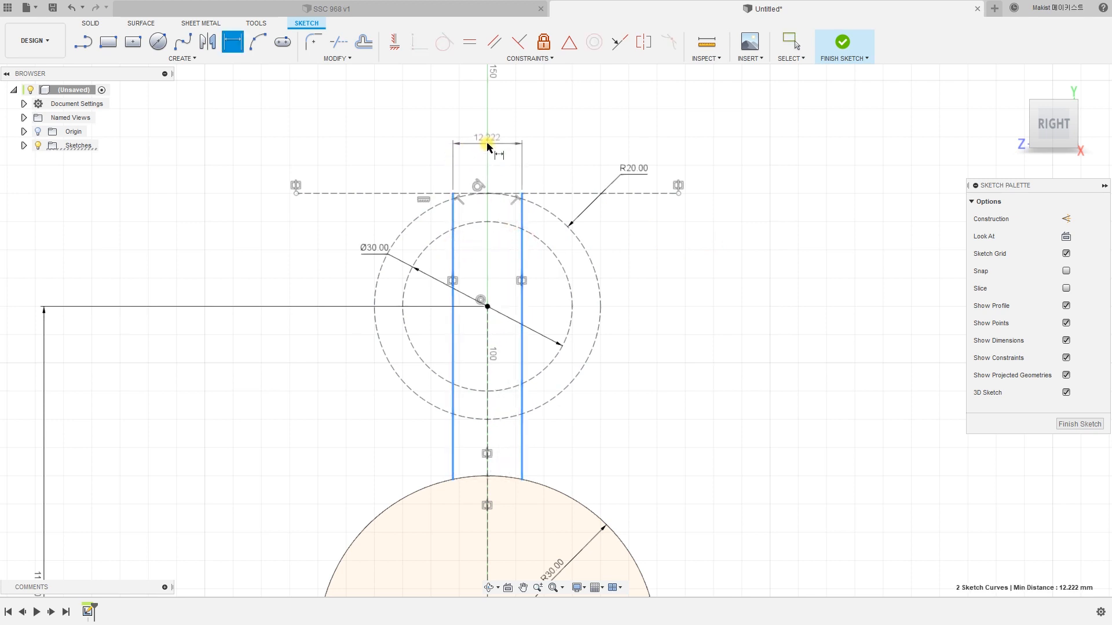
pyautogui.click(482, 131)
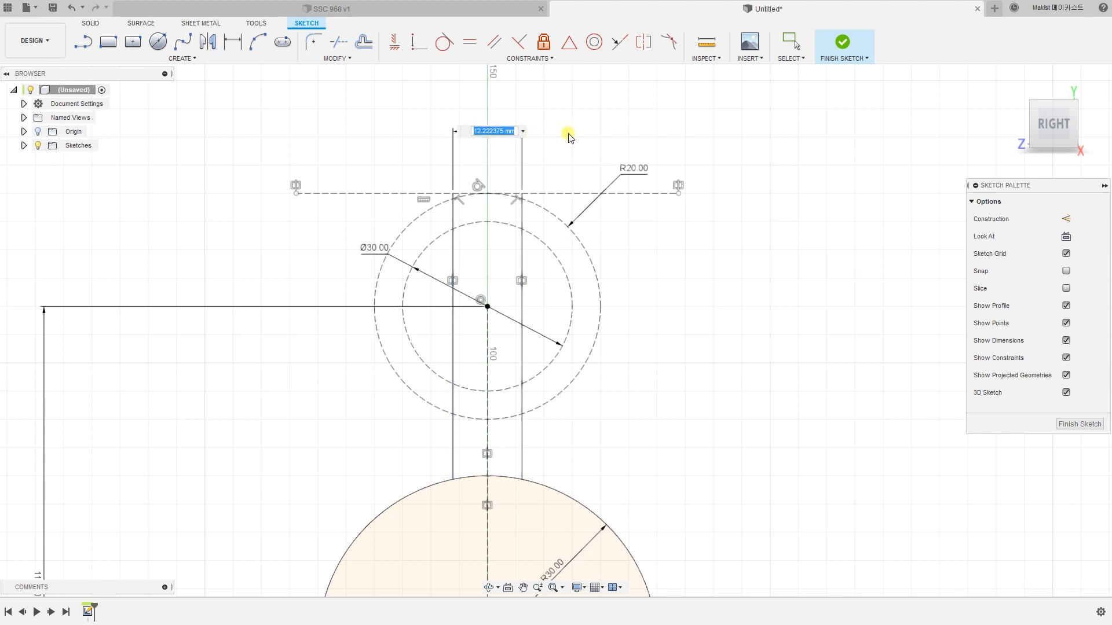
pyautogui.write('10')
pyautogui.press('Return')
# Trim away both top arc segments of the R30 circle between the two vertical lug lines.
pyautogui.scroll(-3, 533, 133)
pyautogui.moveTo(665, 334)
pyautogui.mouseDown(button='middle')
pyautogui.moveTo(672, 307)
pyautogui.moveTo(650, 300)
pyautogui.moveTo(648, 328)
pyautogui.mouseUp(button='middle')
pyautogui.scroll(-4, 672, 307)
pyautogui.scroll(1, 649, 328)
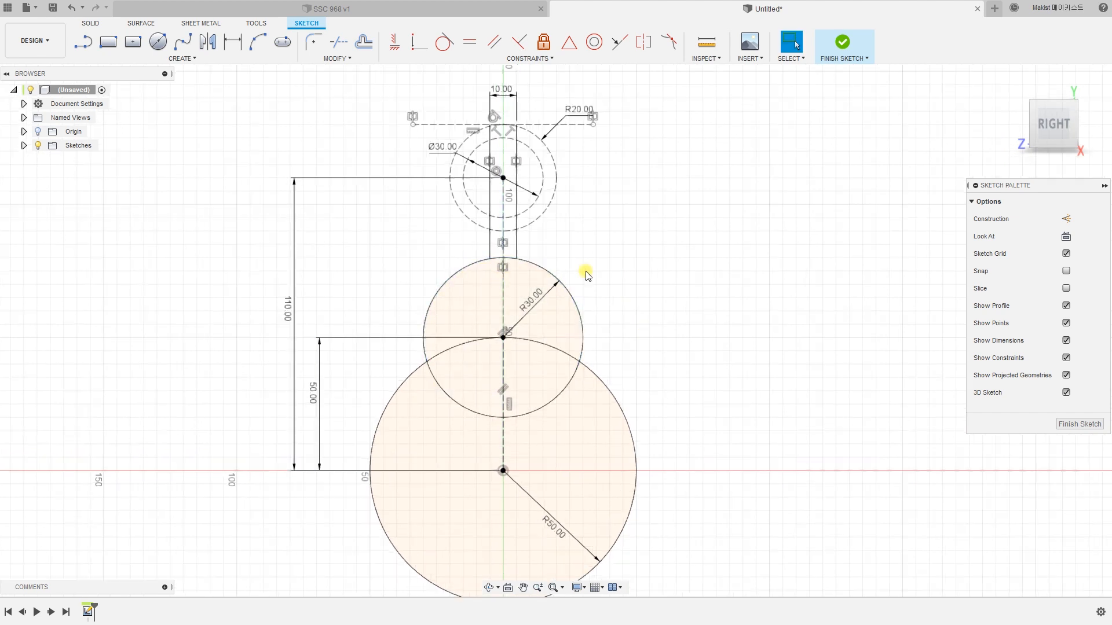
pyautogui.click(338, 58)
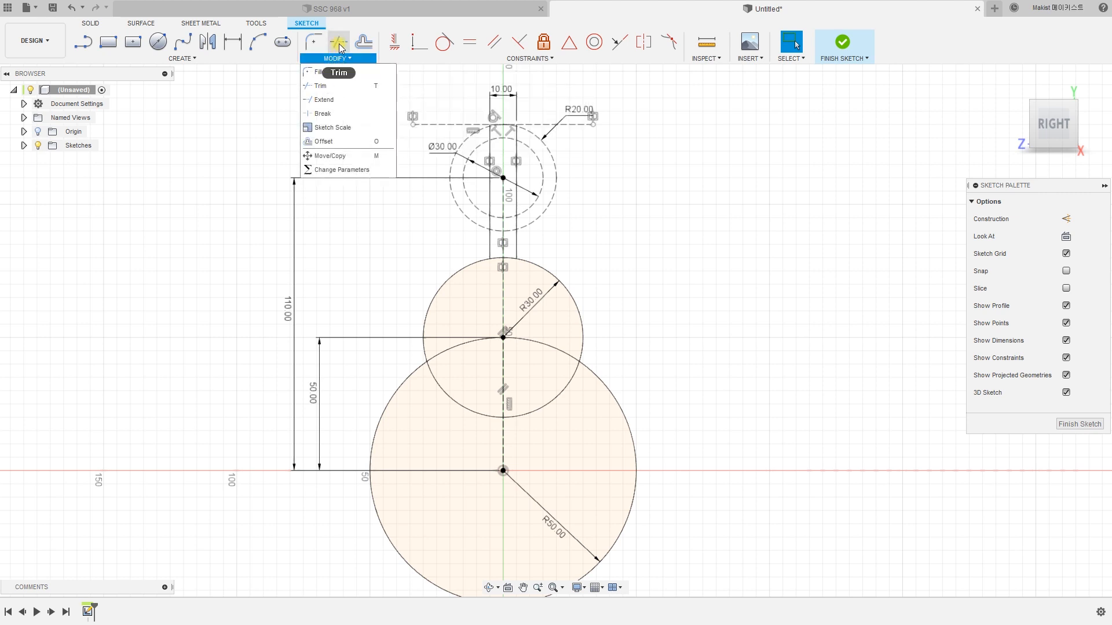
pyautogui.click(338, 44)
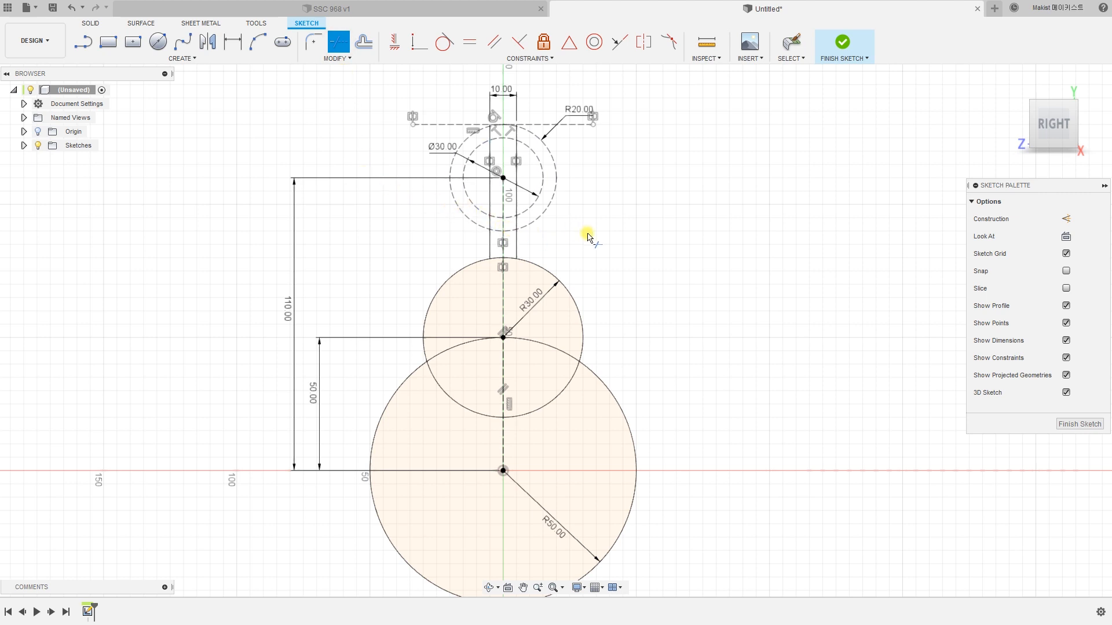
pyautogui.scroll(4, 585, 236)
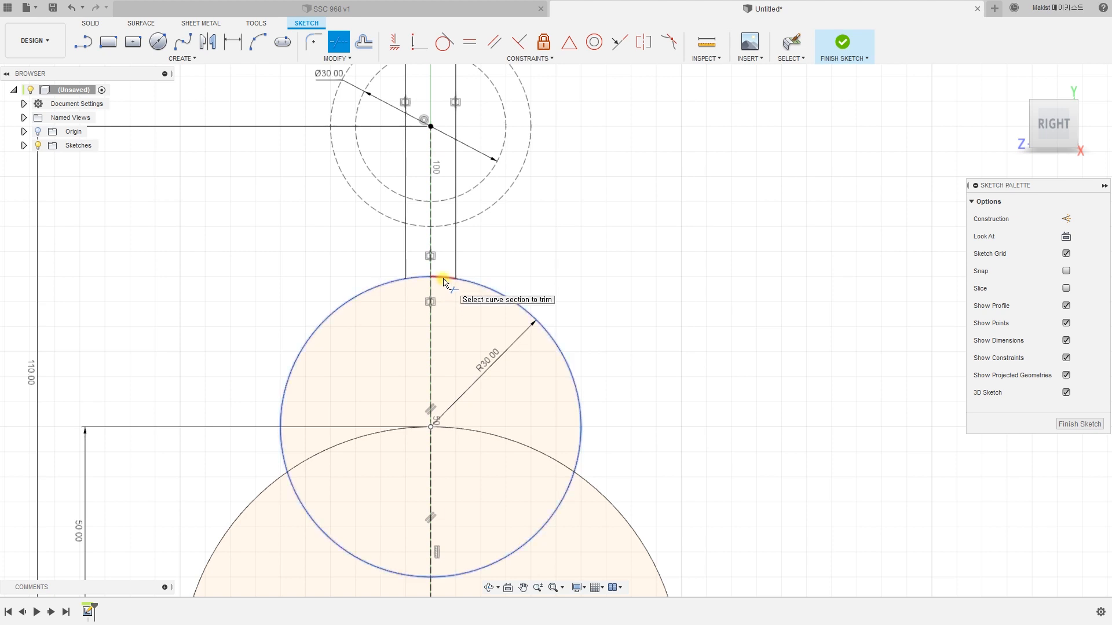
pyautogui.click(444, 282)
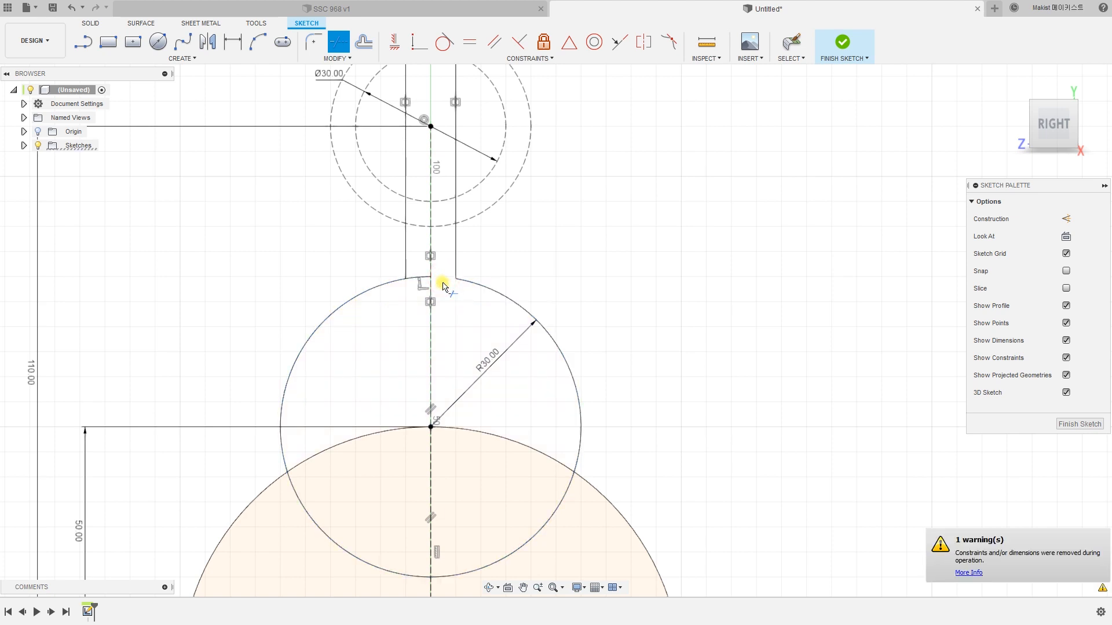
pyautogui.click(414, 280)
# Trim the overlapping inner arcs of the R50 and R30 circles, leaving only their joined outer outline.
pyautogui.scroll(-3, 429, 357)
pyautogui.moveTo(430, 358); pyautogui.dragTo(465, 219, button='middle')
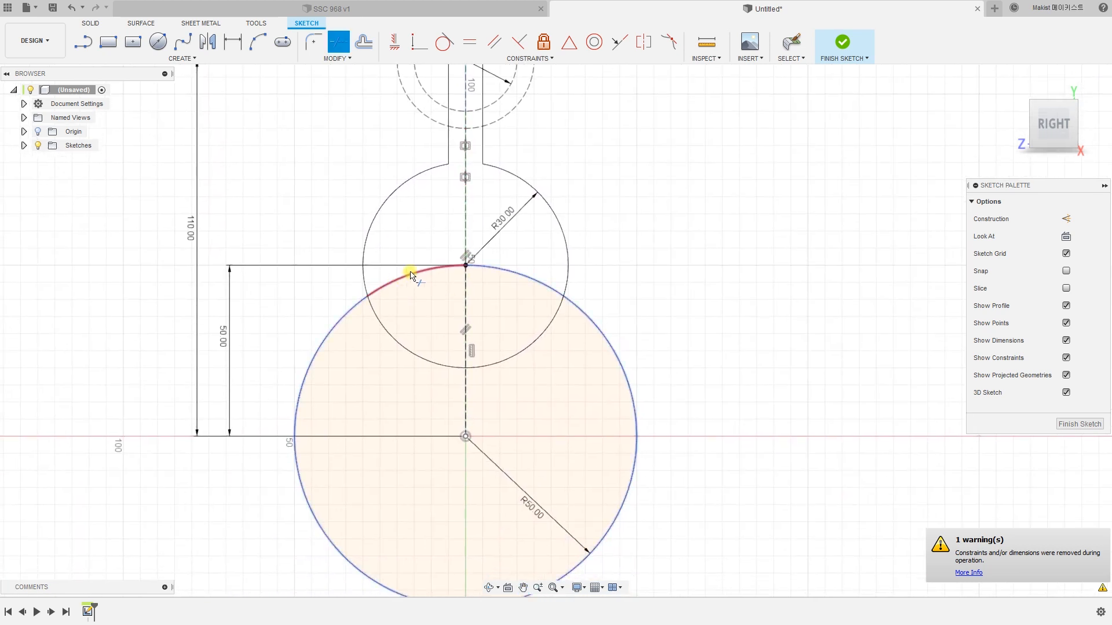
pyautogui.click(515, 280)
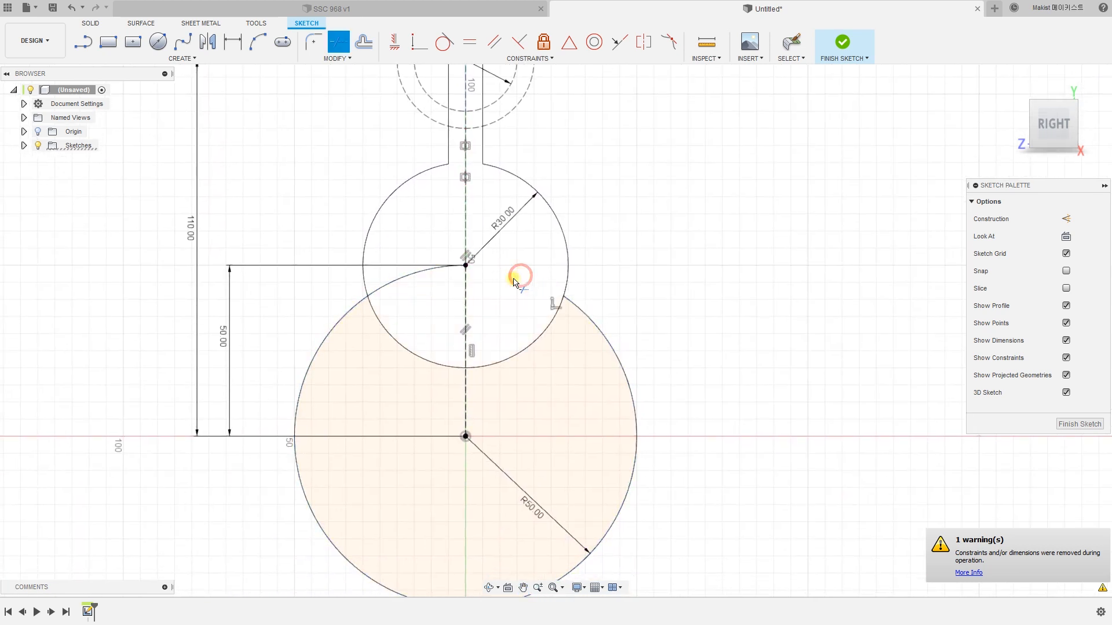
pyautogui.click(405, 280)
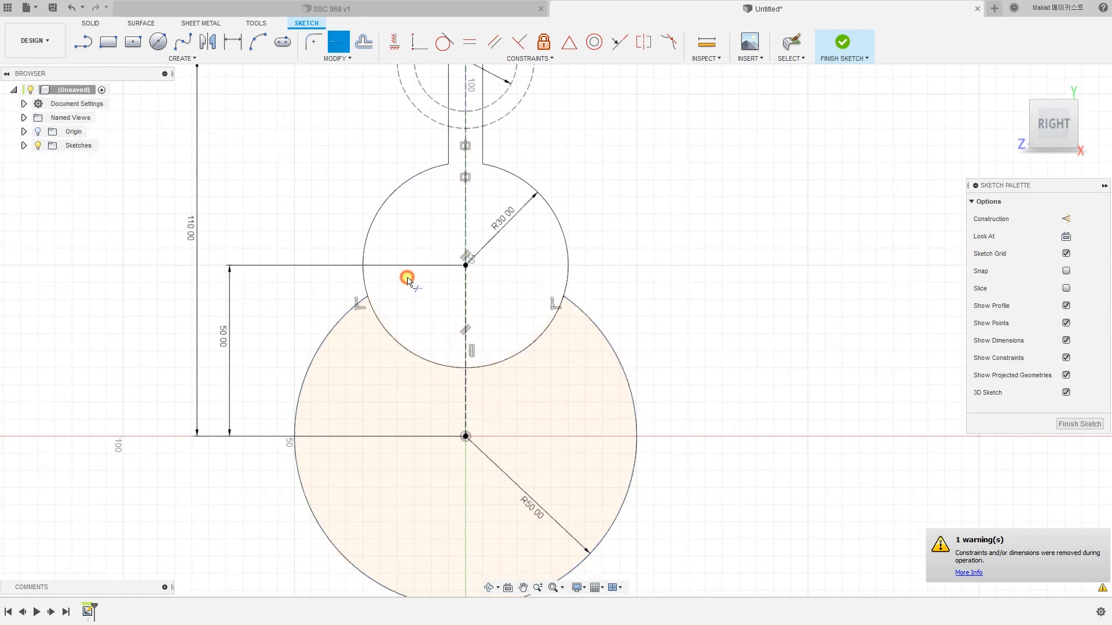
pyautogui.click(410, 351)
pyautogui.click(527, 349)
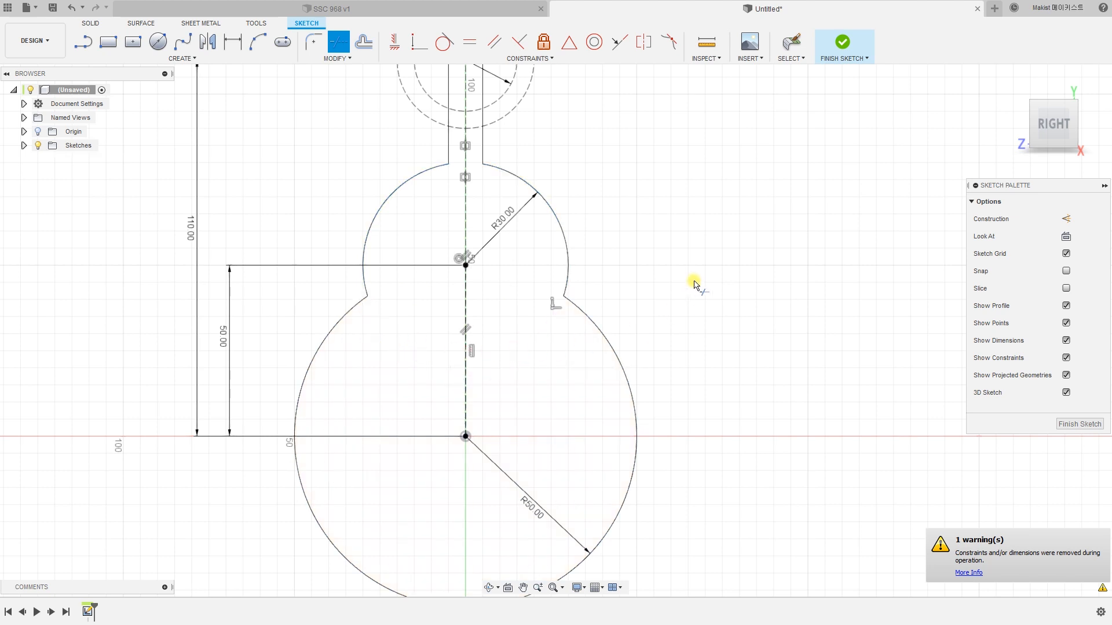
pyautogui.scroll(-3, 653, 255)
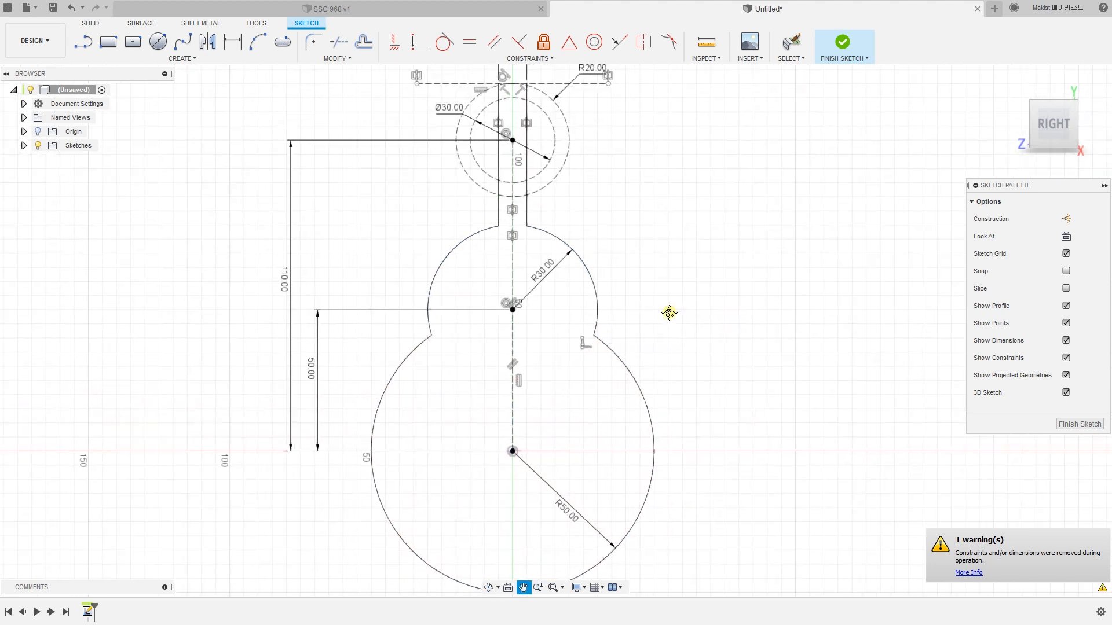
pyautogui.scroll(2, 670, 319)
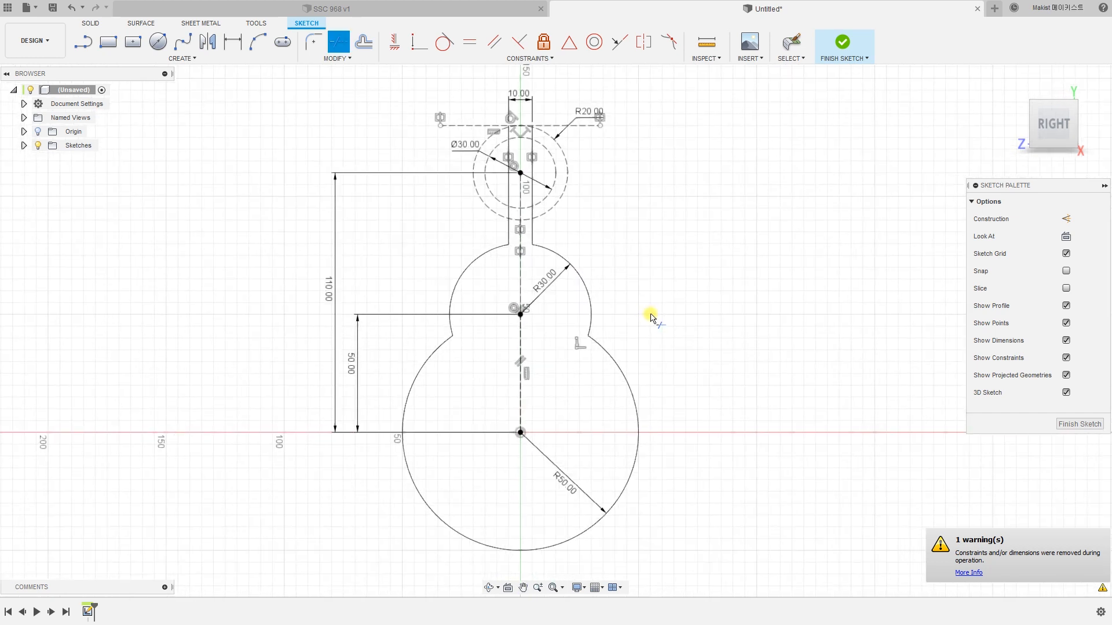
pyautogui.press('Escape')
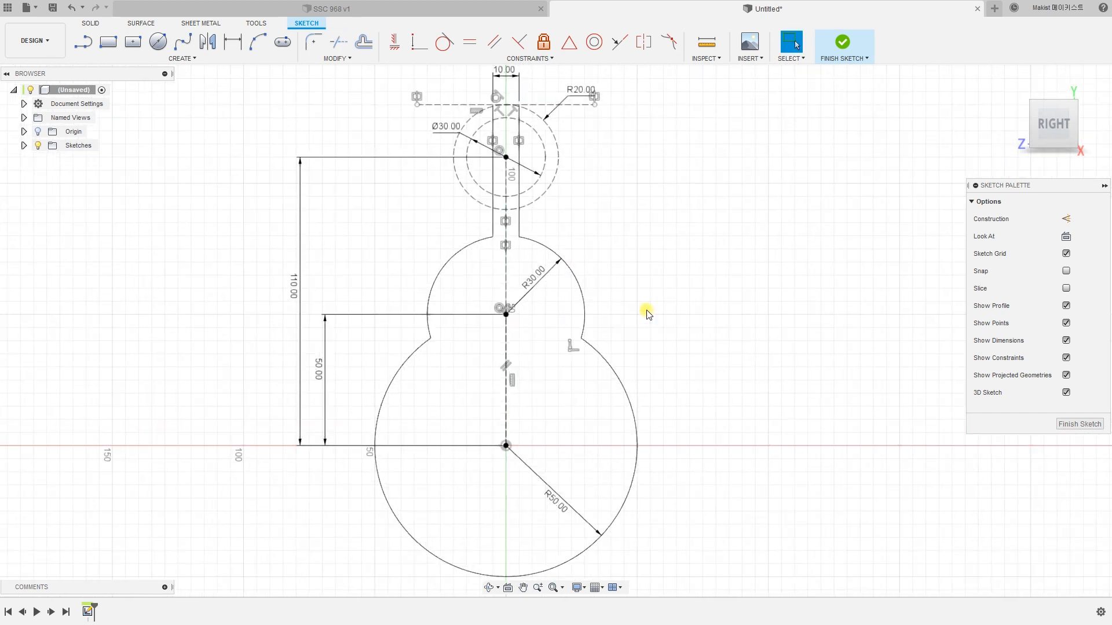
# Examine the junction of the R30 and R50 arcs on the reference drawing, marking its inner and outer corners.
pyautogui.scroll(5, 638, 316)
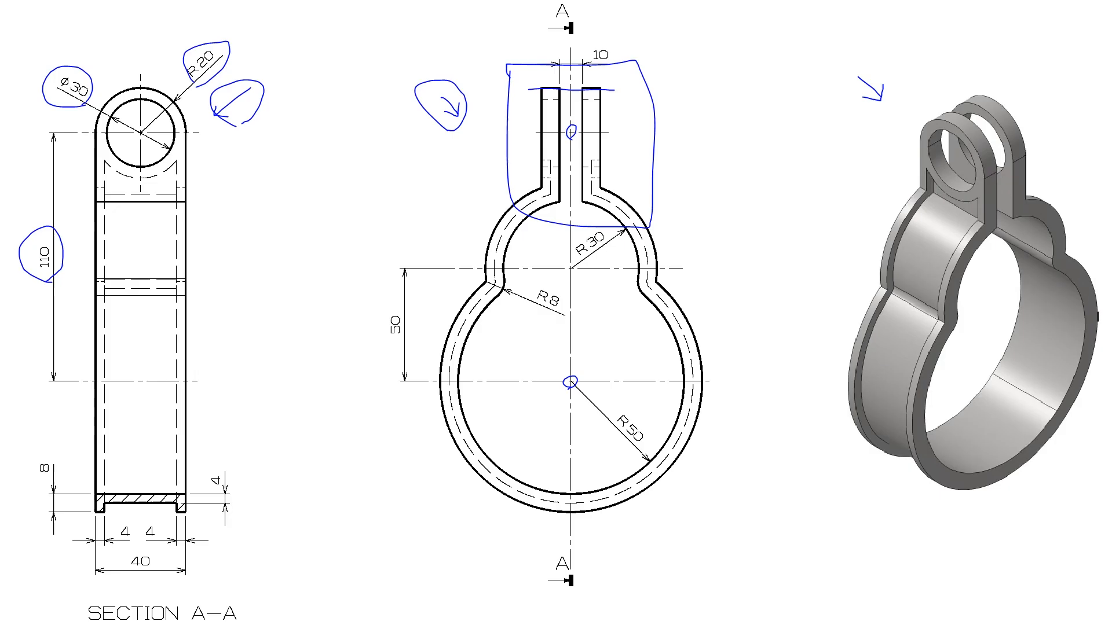
pyautogui.moveTo(508, 306)
pyautogui.mouseDown()
pyautogui.moveTo(493, 298)
pyautogui.moveTo(501, 281)
pyautogui.moveTo(504, 306)
pyautogui.mouseUp()
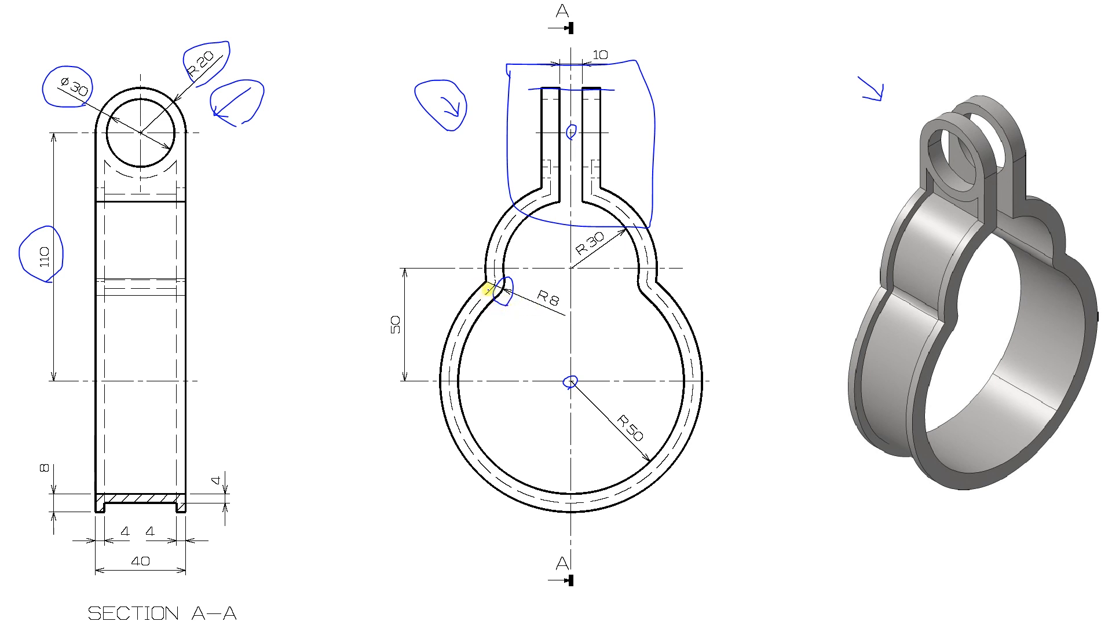
pyautogui.moveTo(486, 286); pyautogui.dragTo(475, 276)
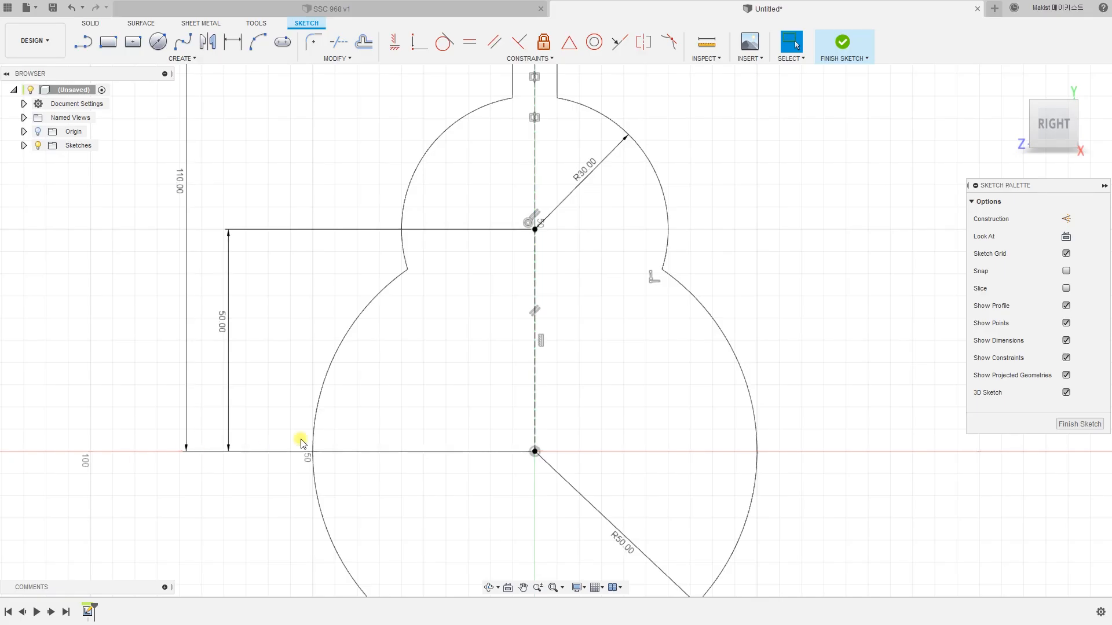
# Fillet the left junction of the R30 and R50 arcs with an 8 mm radius.
pyautogui.scroll(4, 418, 274)
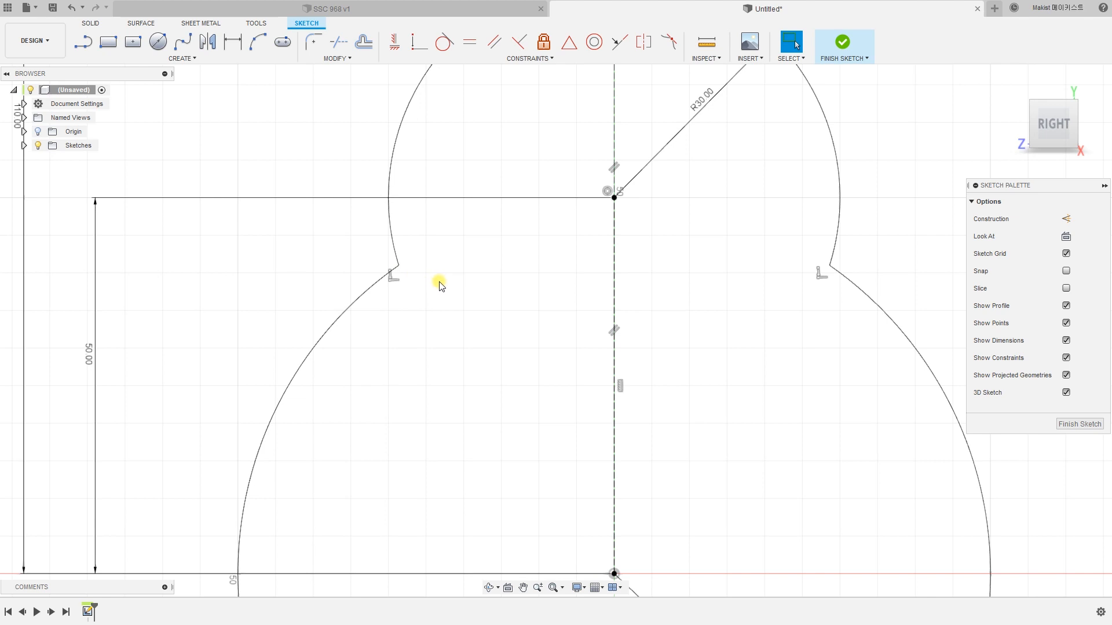
pyautogui.click(332, 59)
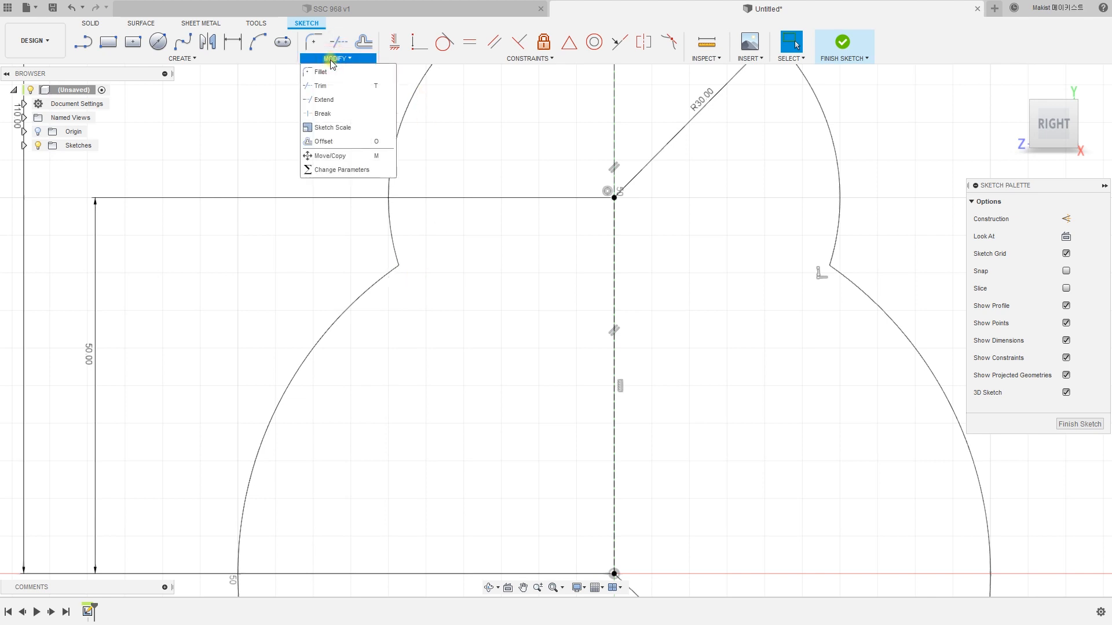
pyautogui.click(324, 72)
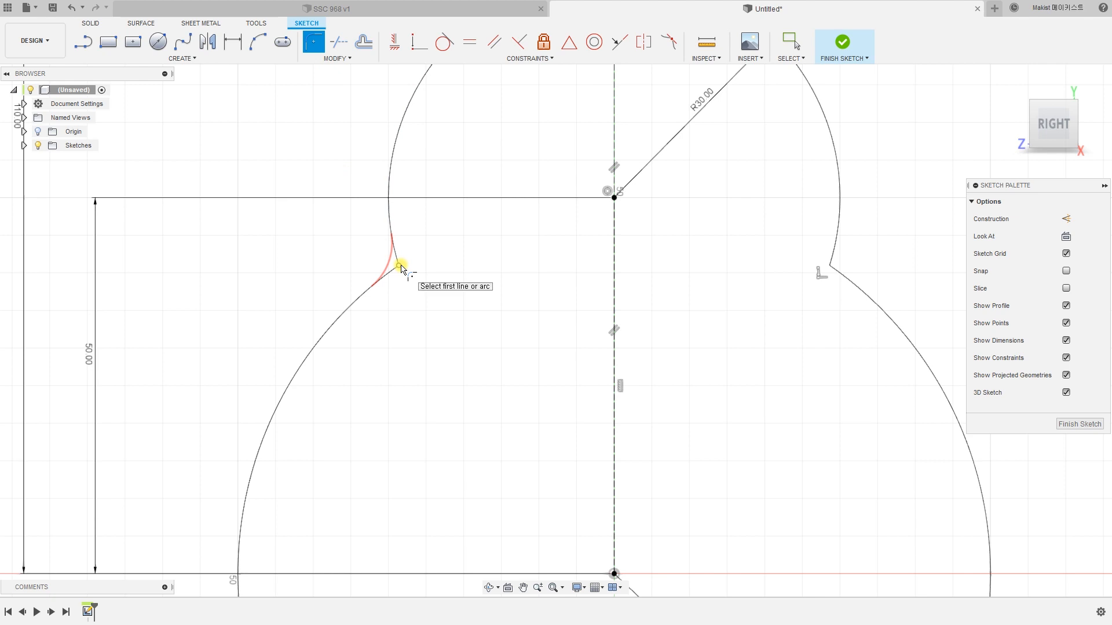
pyautogui.click(401, 268)
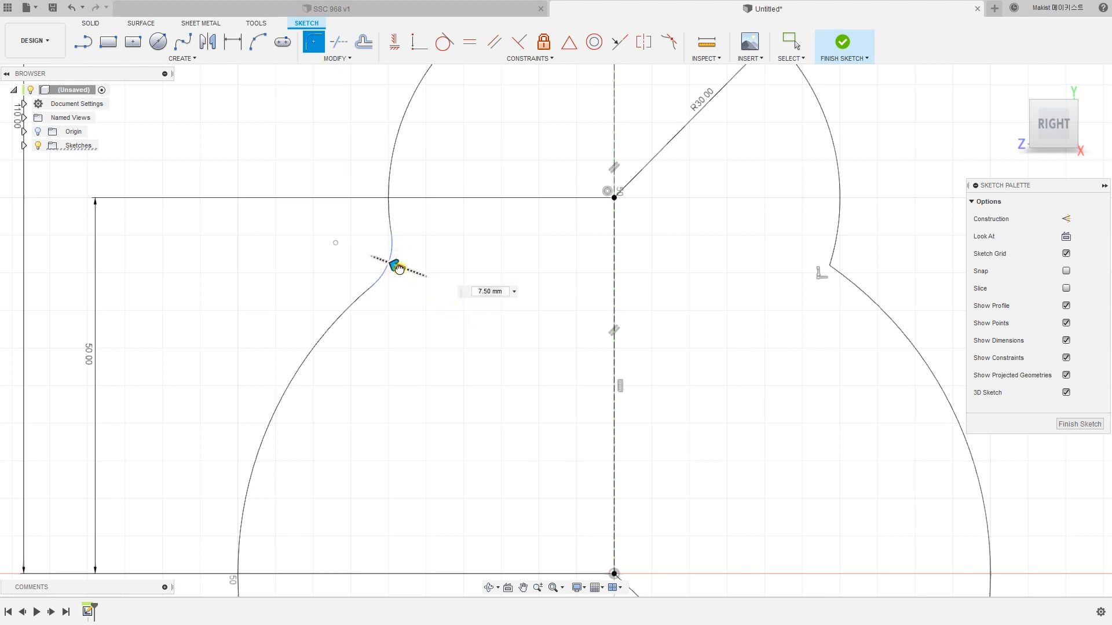
pyautogui.moveTo(400, 269)
pyautogui.mouseDown()
pyautogui.moveTo(389, 261)
pyautogui.moveTo(400, 268)
pyautogui.mouseUp()
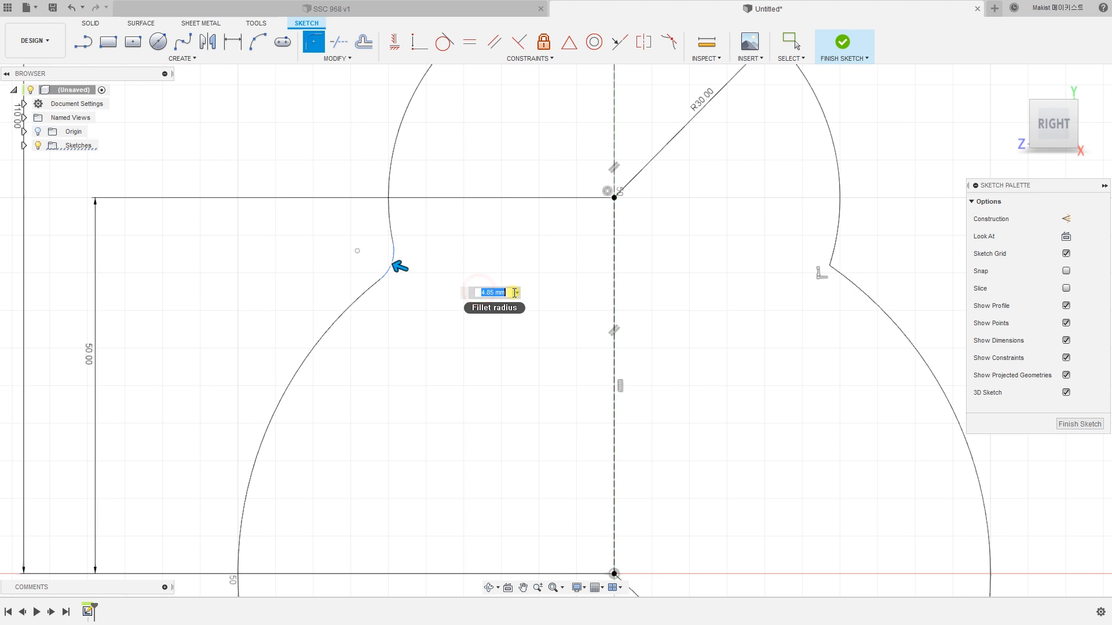
pyautogui.write('8')
pyautogui.press('Return')
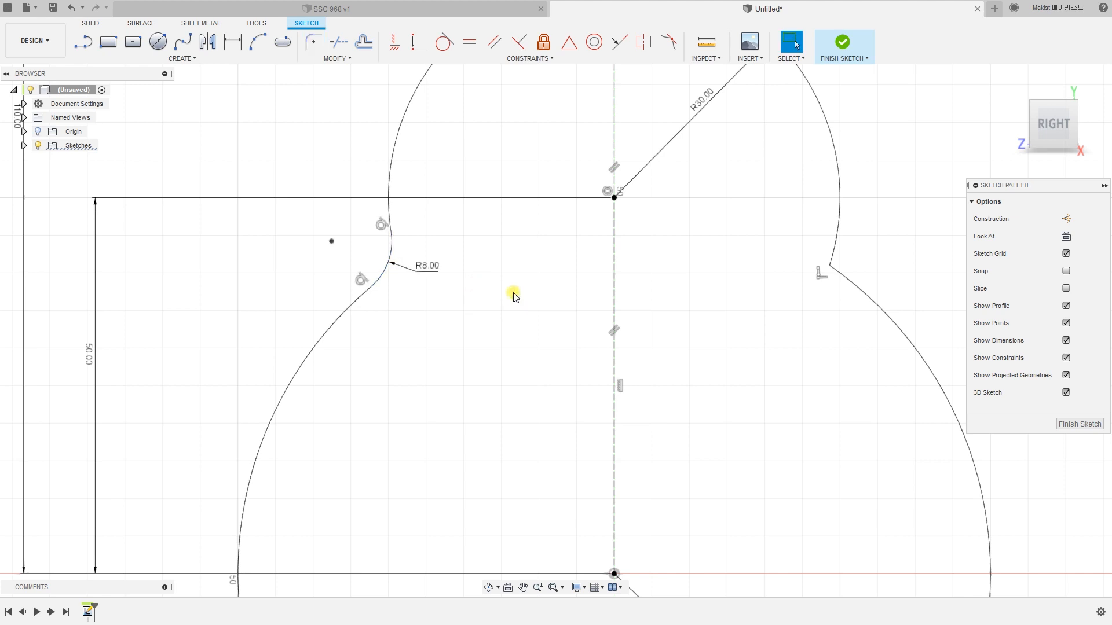
# Fillet the right junction of the R30 and R50 arcs with an 8 mm radius.
pyautogui.click(687, 268)
pyautogui.click(314, 44)
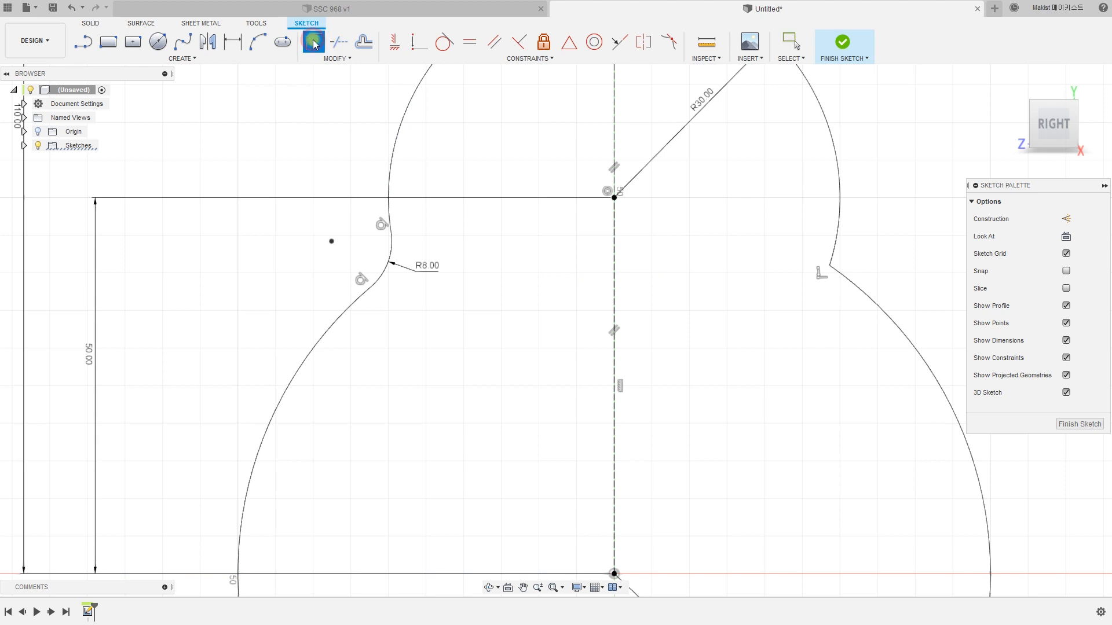
pyautogui.click(828, 270)
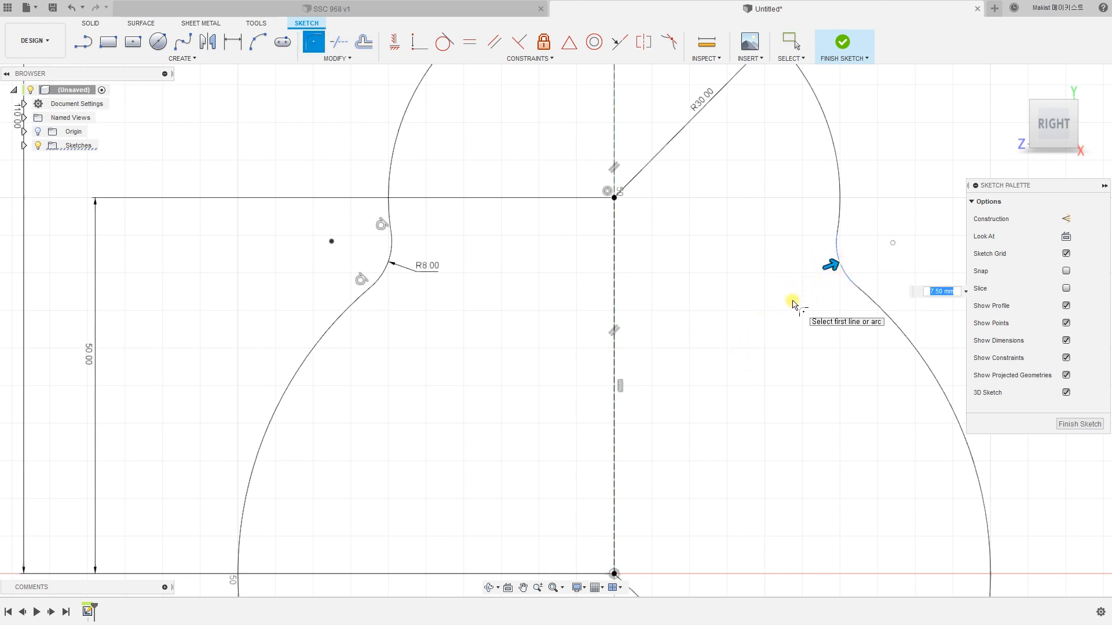
pyautogui.press('Return')
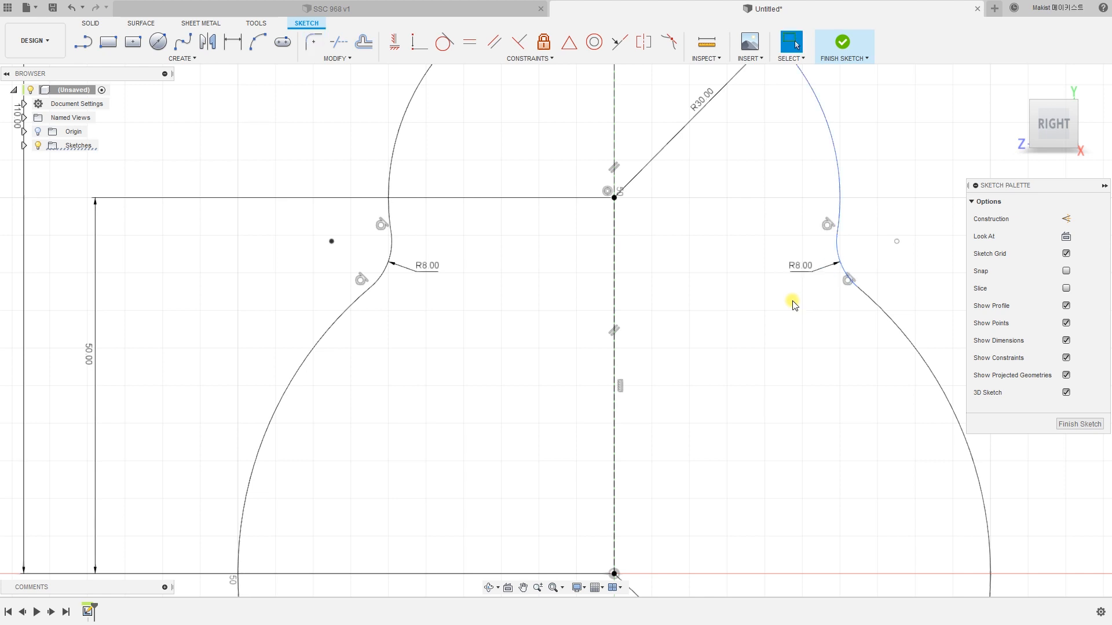
# Pull the right upper arc outward to a radius of about 31.6 mm and reposition the R30 dimension beside the left upper arc.
pyautogui.scroll(-3, 683, 385)
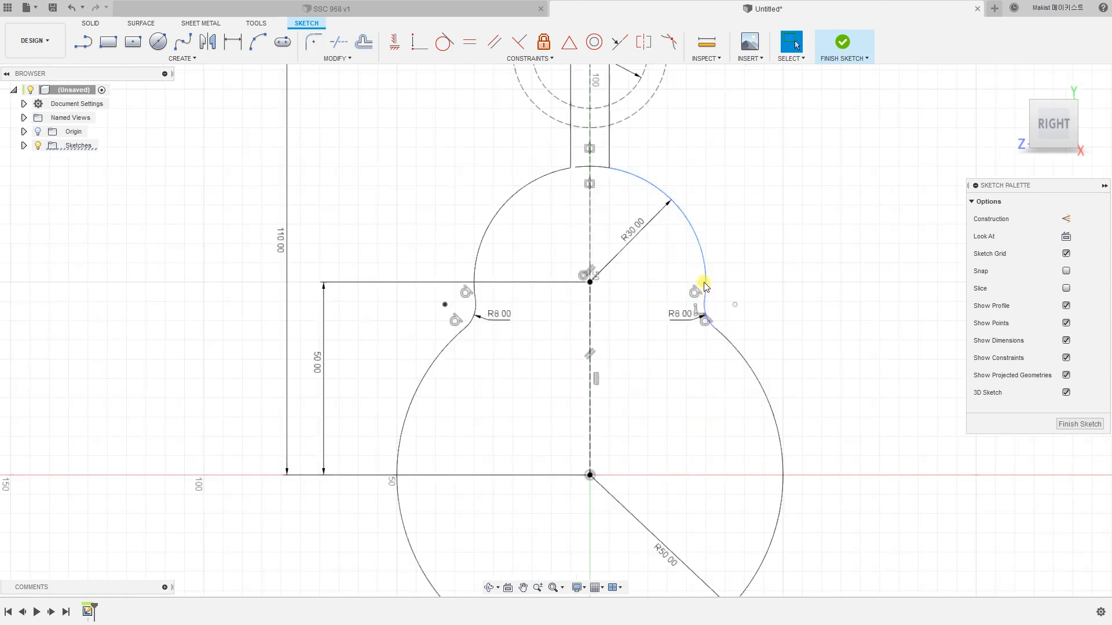
pyautogui.moveTo(680, 204)
pyautogui.mouseDown()
pyautogui.moveTo(717, 186)
pyautogui.moveTo(688, 214)
pyautogui.moveTo(700, 201)
pyautogui.moveTo(672, 209)
pyautogui.moveTo(686, 215)
pyautogui.mouseUp()
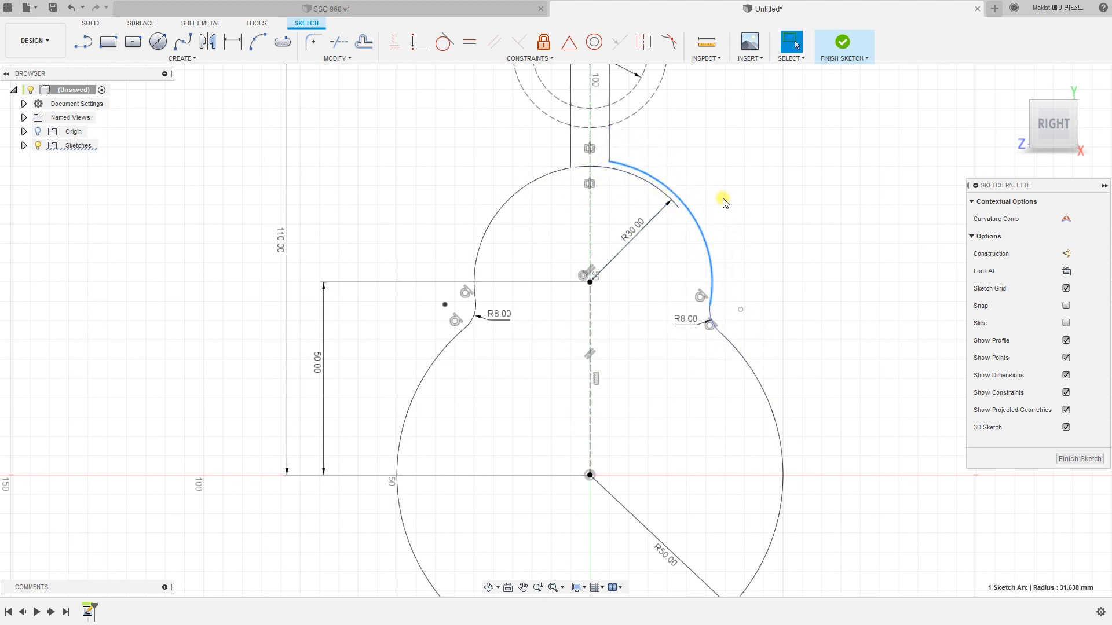
pyautogui.scroll(3, 721, 201)
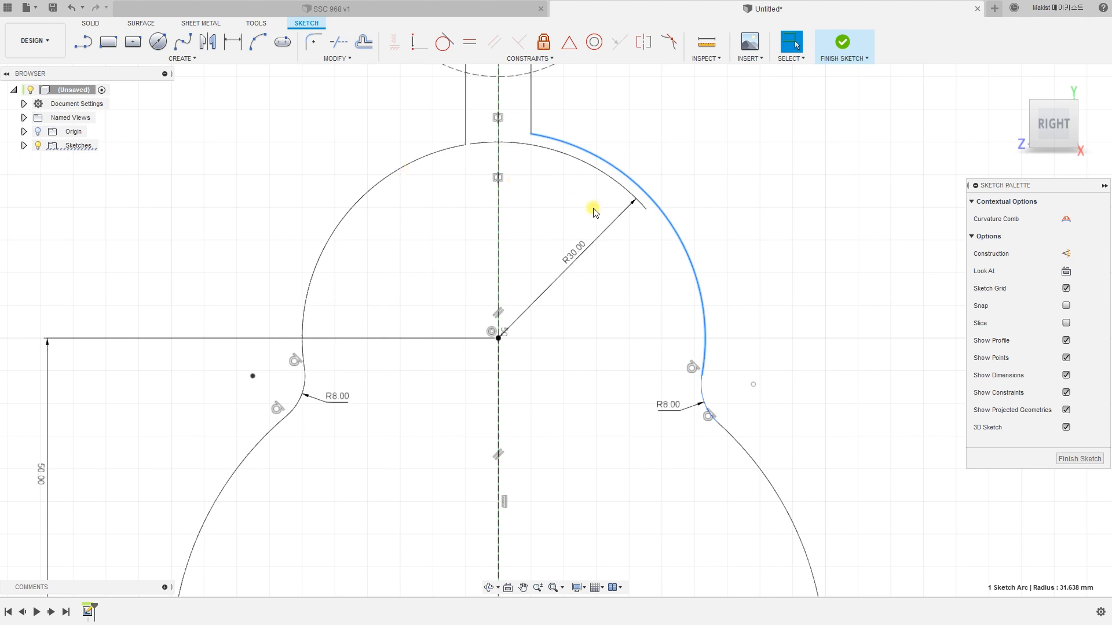
pyautogui.moveTo(587, 243); pyautogui.dragTo(430, 248)
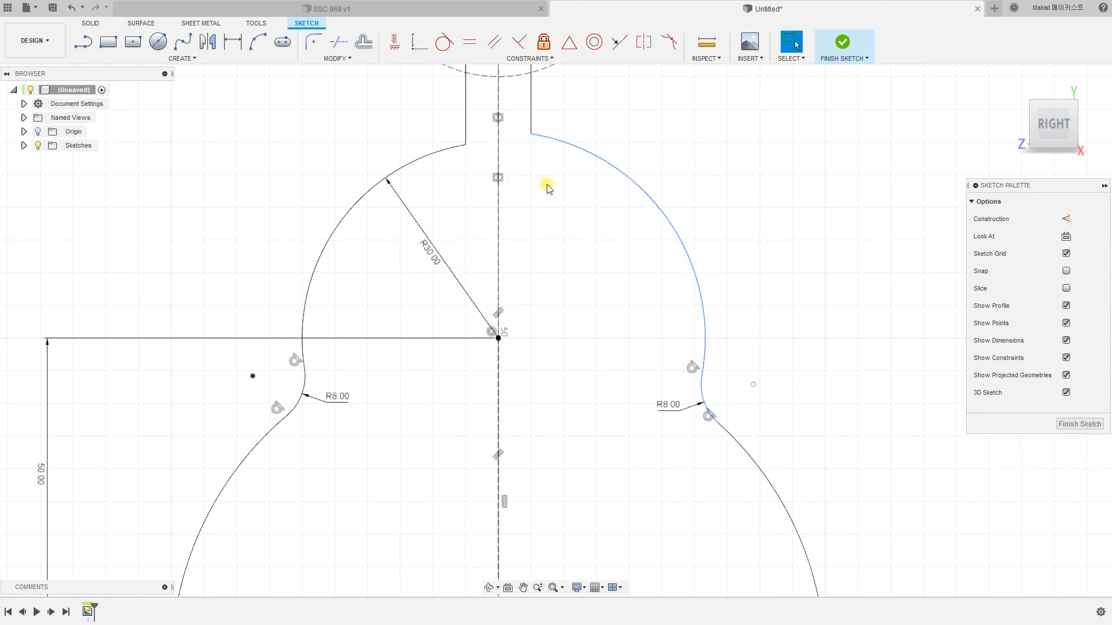
# Apply an Equal constraint between the right upper arc and the left R30 arc.
pyautogui.click(470, 46)
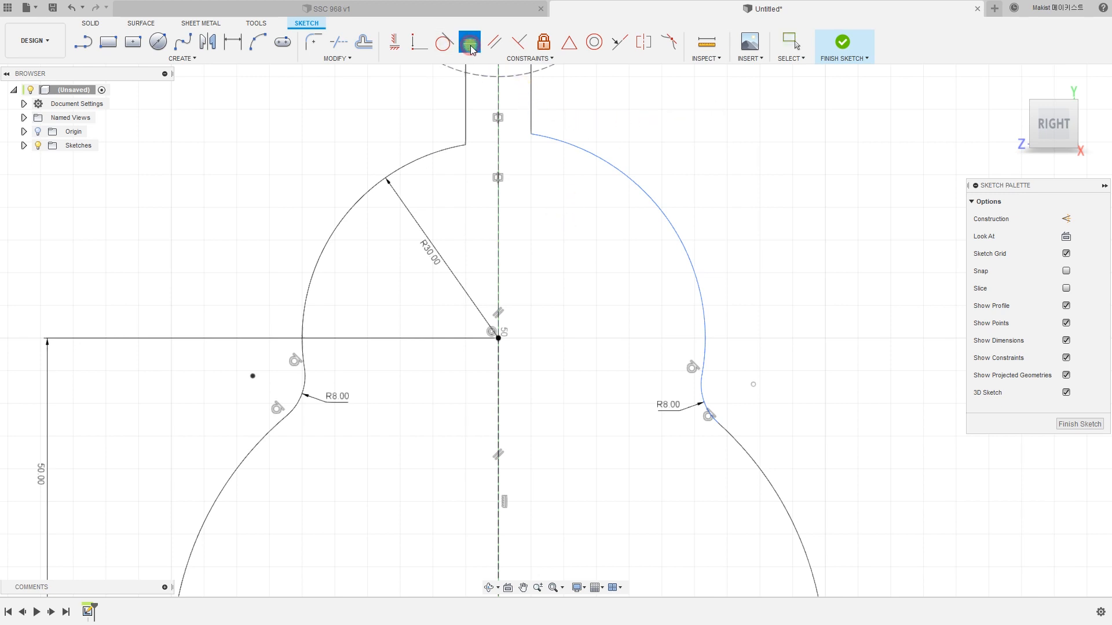
pyautogui.click(598, 155)
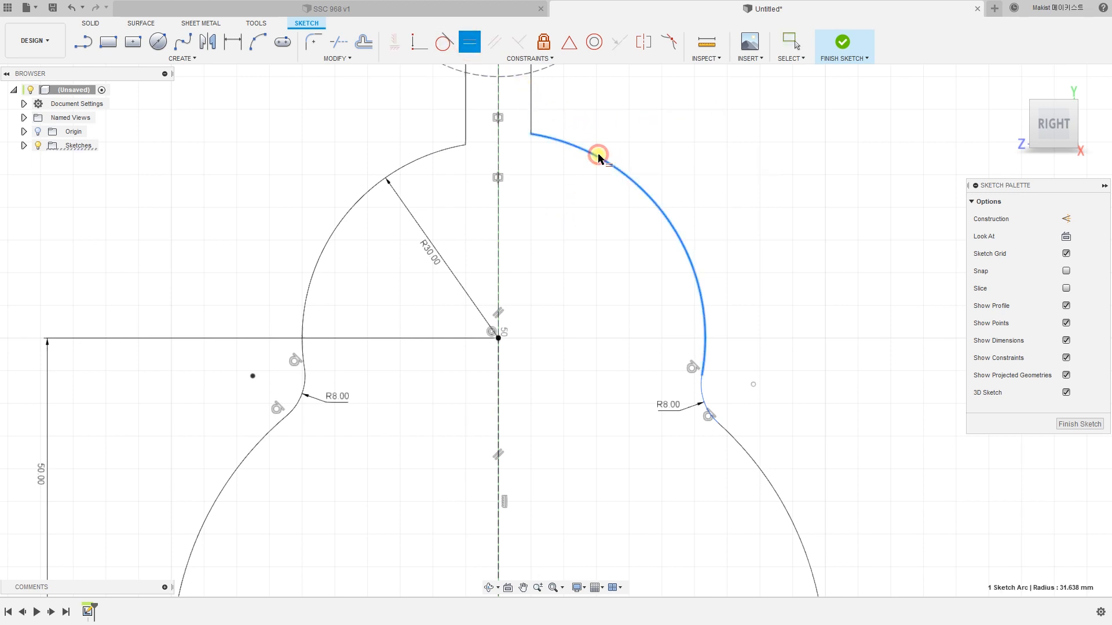
pyautogui.click(414, 170)
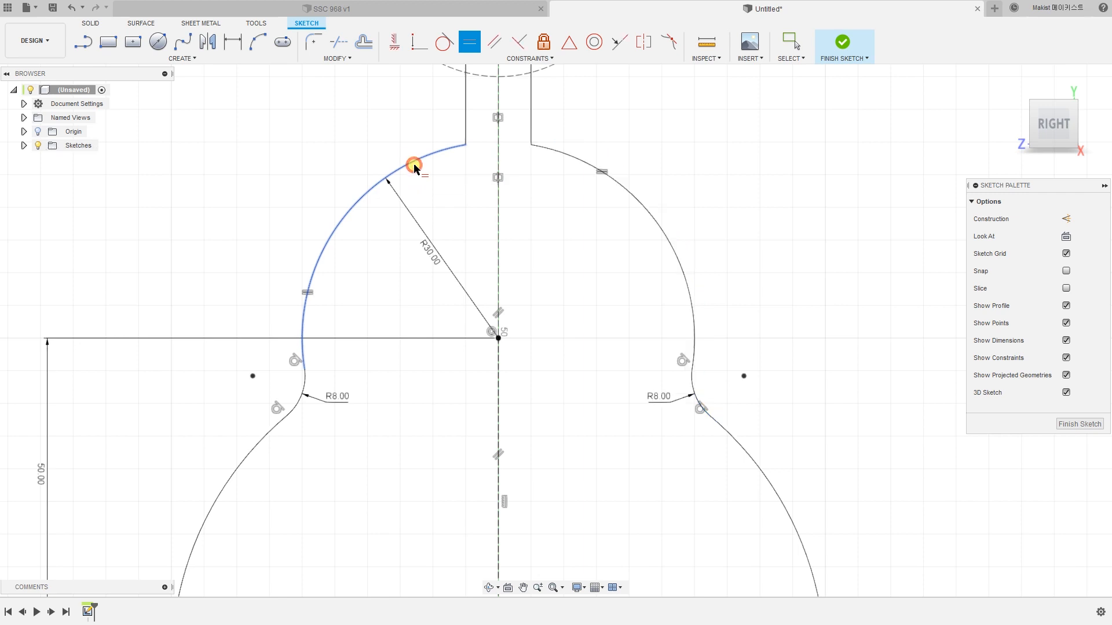
pyautogui.press('Escape')
pyautogui.scroll(-3, 778, 313)
pyautogui.scroll(-3, 778, 314)
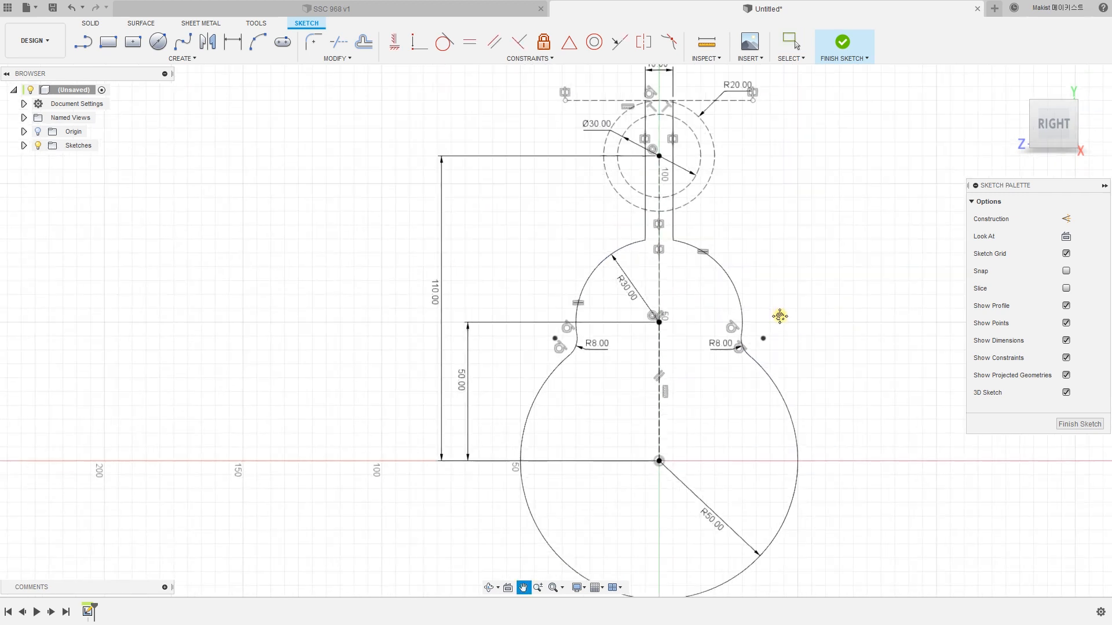
pyautogui.scroll(-2, 678, 308)
pyautogui.scroll(-2, 635, 263)
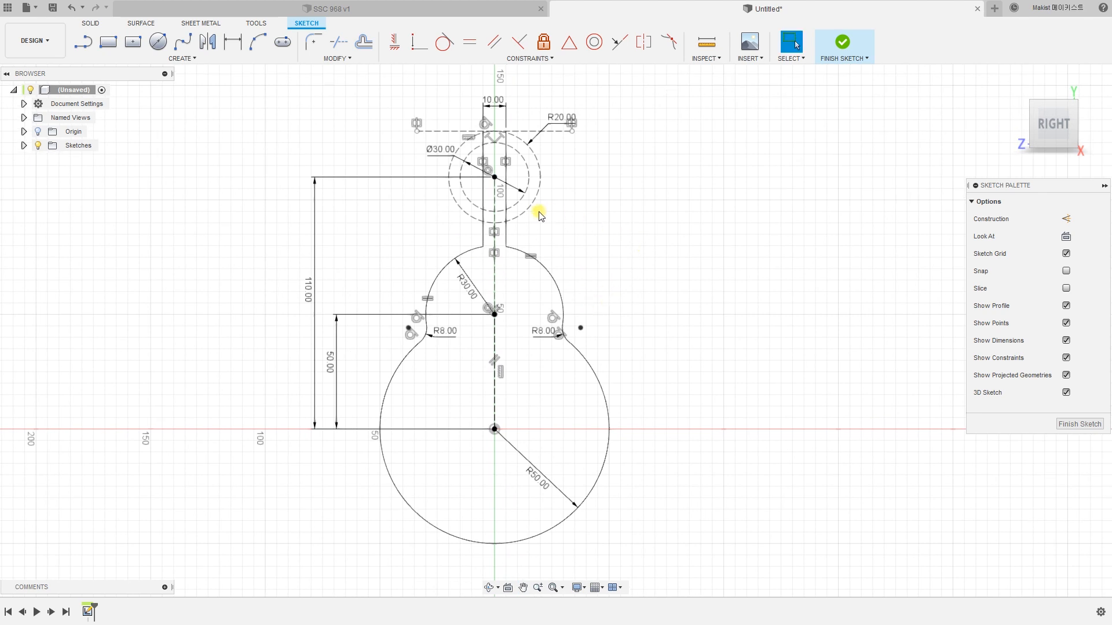
# Compare the sketched inner outline with the reference drawing, tracing the inner and outer contours around the R30 and R50 junction.
pyautogui.click(506, 227)
pyautogui.keyDown('ctrl'); pyautogui.click(577, 346); pyautogui.keyUp('ctrl')
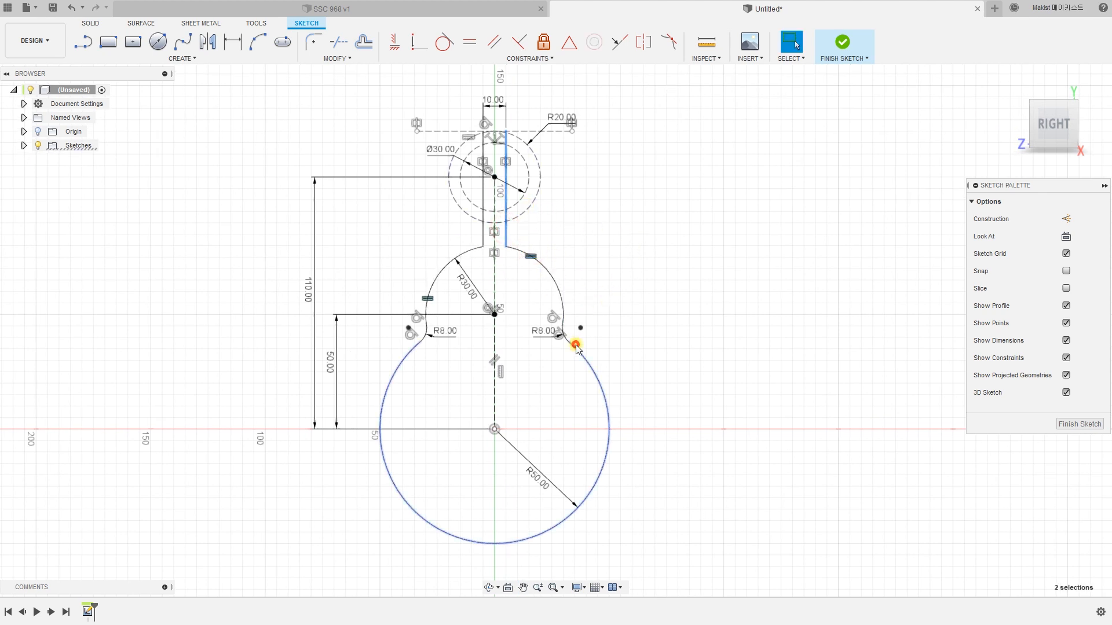
pyautogui.click(649, 256)
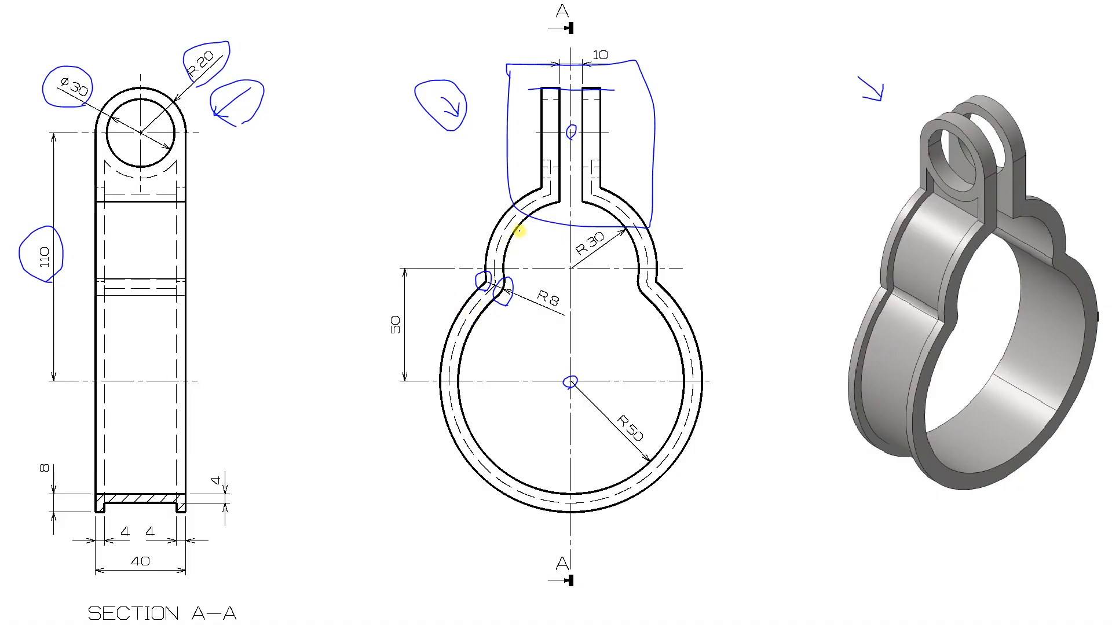
pyautogui.moveTo(535, 213); pyautogui.dragTo(524, 221)
pyautogui.moveTo(501, 295); pyautogui.dragTo(479, 323)
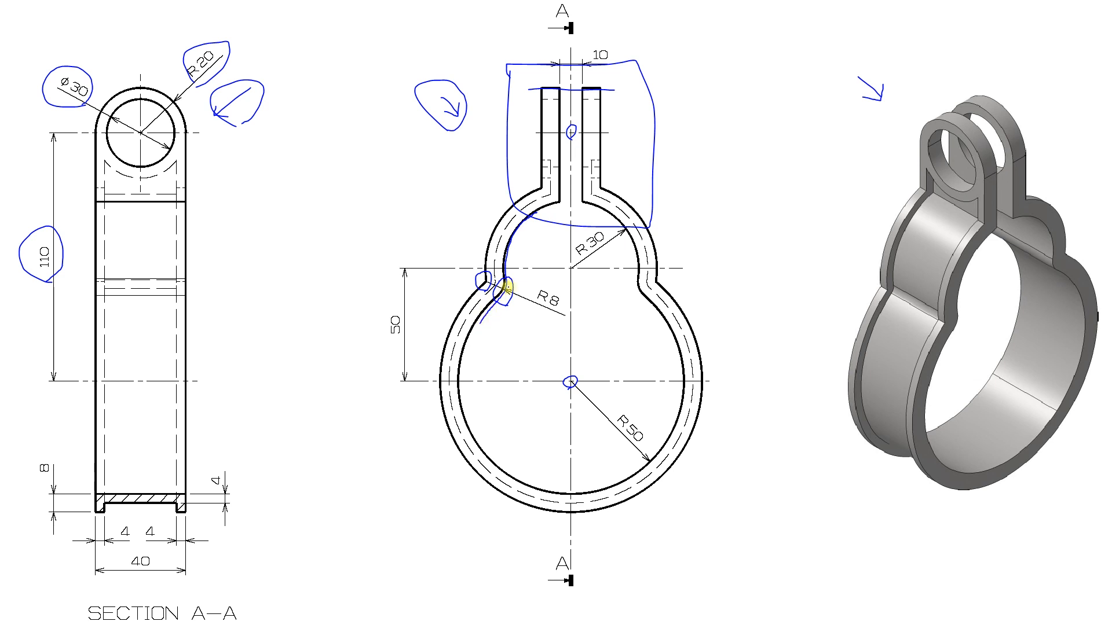
pyautogui.moveTo(534, 212); pyautogui.dragTo(494, 227)
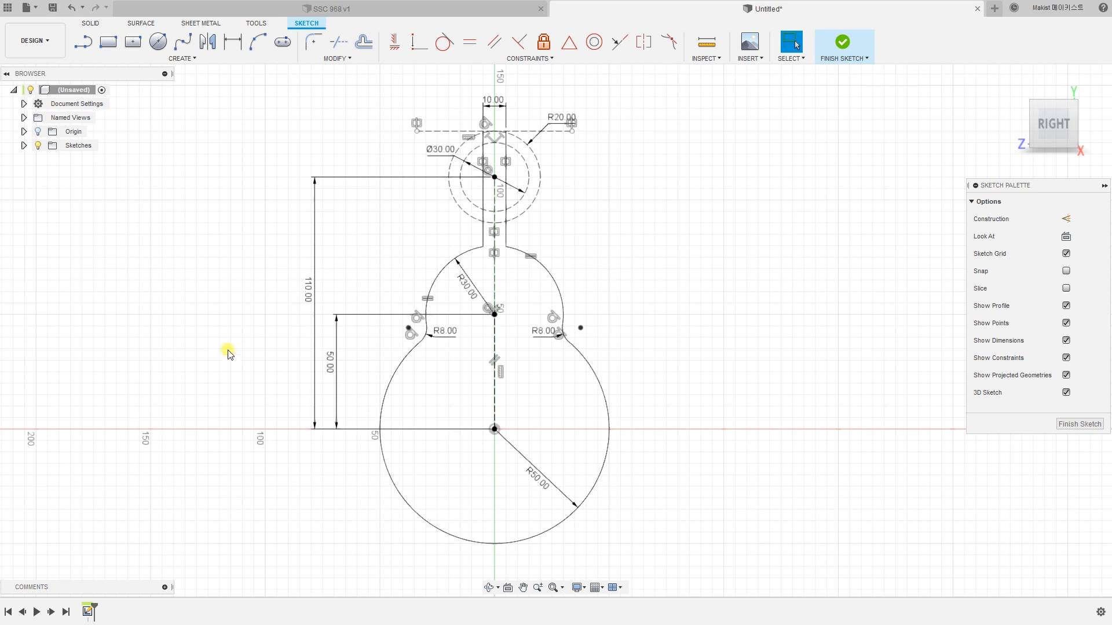
# Offset the entire chained inner outline outward by 8 mm, matching the wall thickness on the reference section view.
pyautogui.moveTo(226, 331); pyautogui.dragTo(253, 311, button='middle')
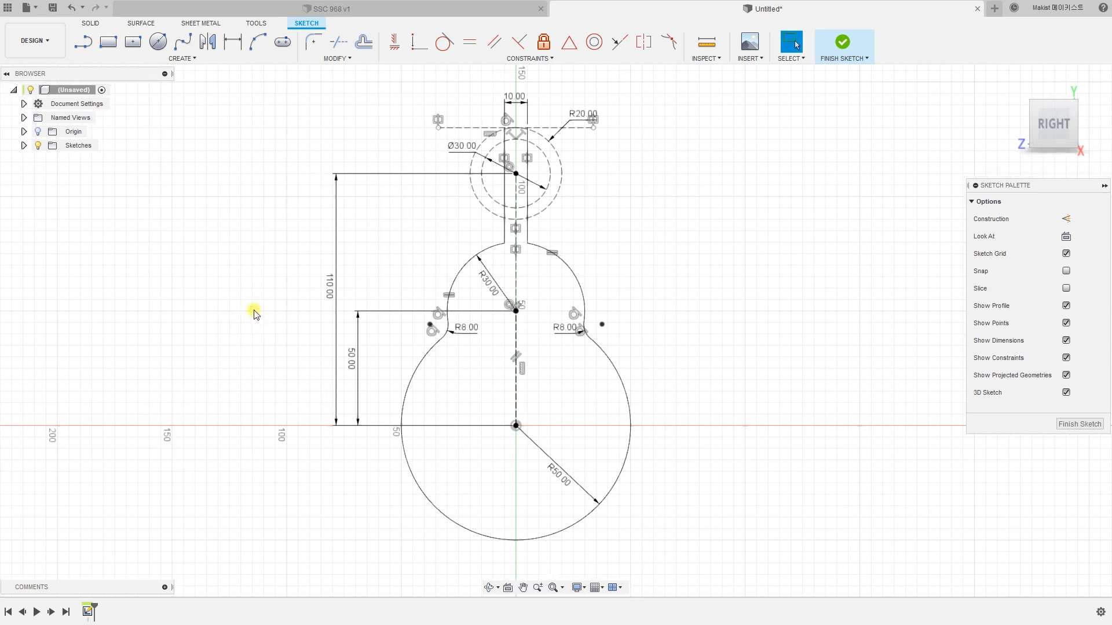
pyautogui.click(370, 49)
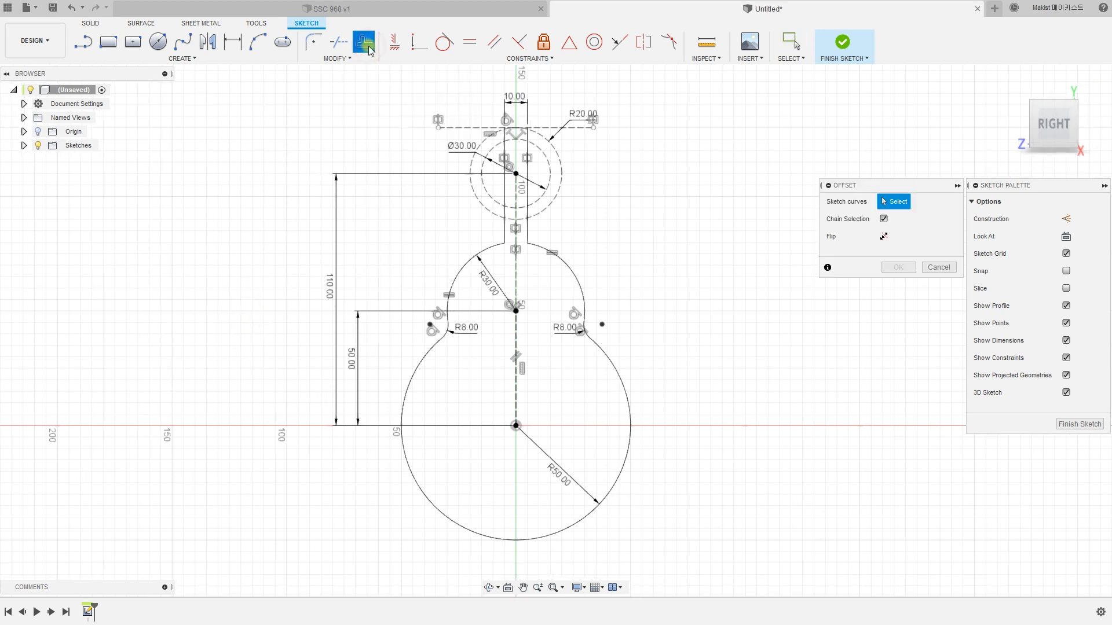
pyautogui.click(576, 277)
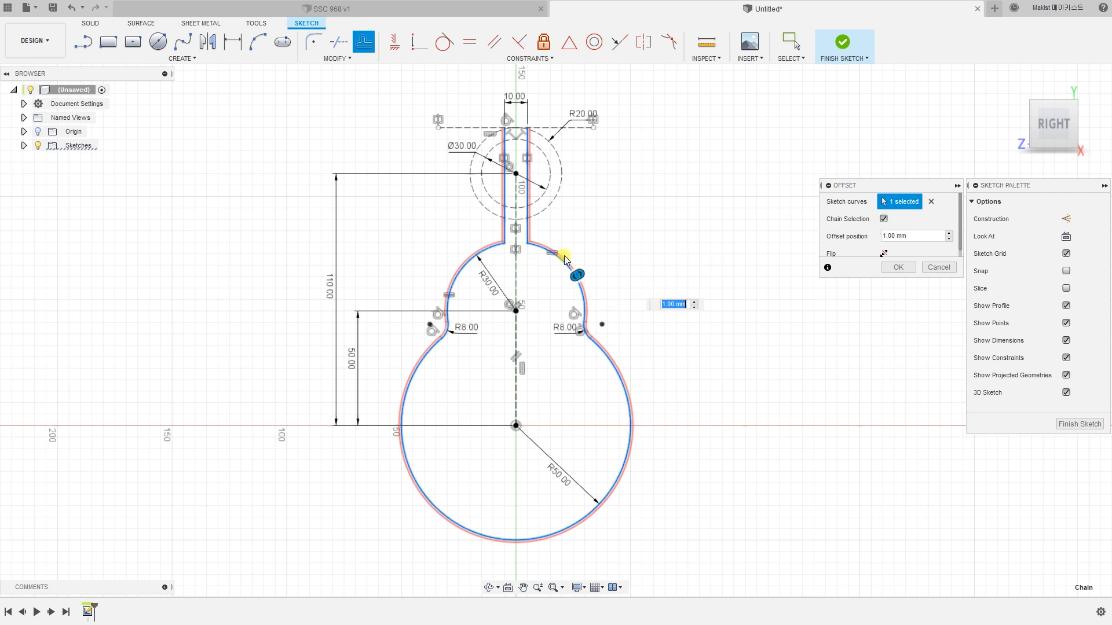
pyautogui.click(883, 219)
pyautogui.moveTo(579, 276)
pyautogui.mouseDown()
pyautogui.moveTo(587, 270)
pyautogui.moveTo(607, 297)
pyautogui.moveTo(577, 274)
pyautogui.moveTo(605, 306)
pyautogui.moveTo(596, 271)
pyautogui.mouseUp()
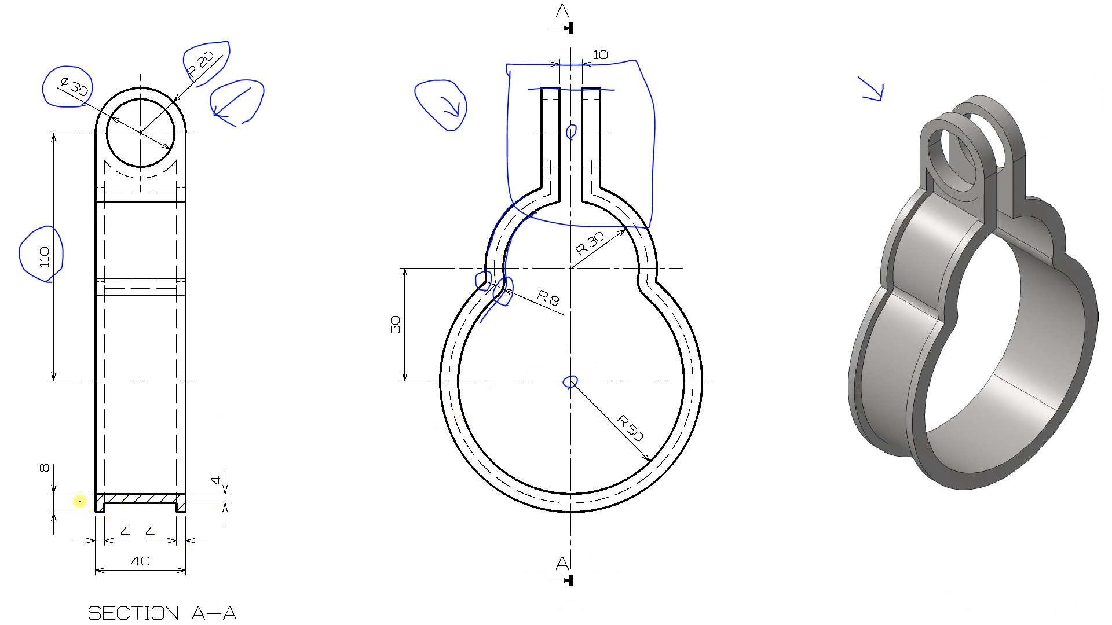
pyautogui.moveTo(41, 483)
pyautogui.mouseDown()
pyautogui.moveTo(41, 463)
pyautogui.moveTo(95, 494)
pyautogui.mouseUp()
pyautogui.click(90, 512)
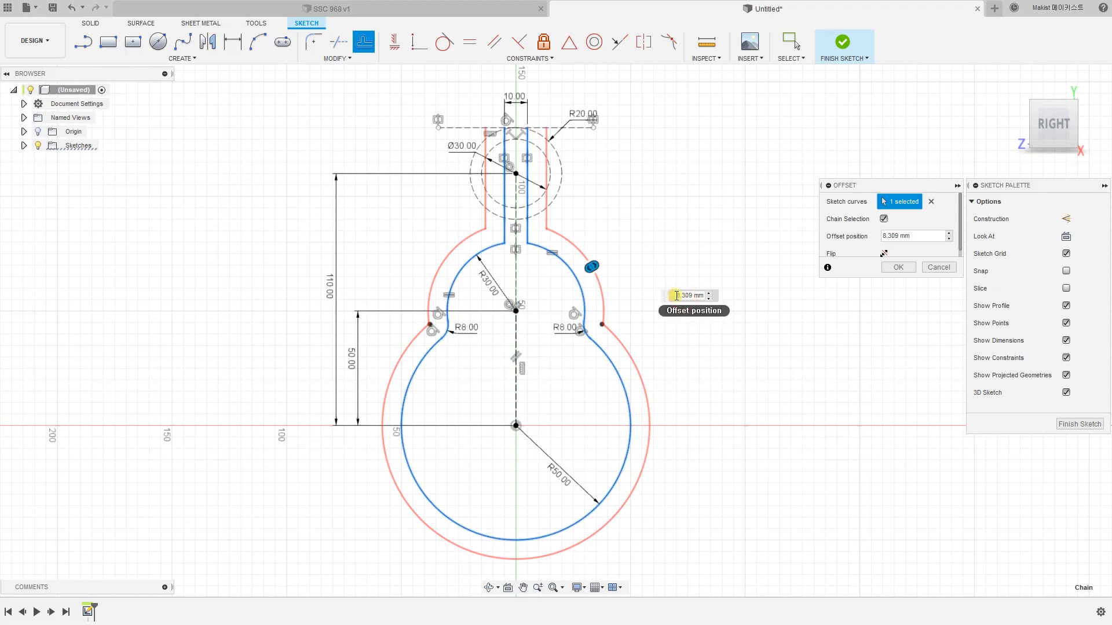
pyautogui.moveTo(676, 295); pyautogui.dragTo(704, 294)
pyautogui.write('8')
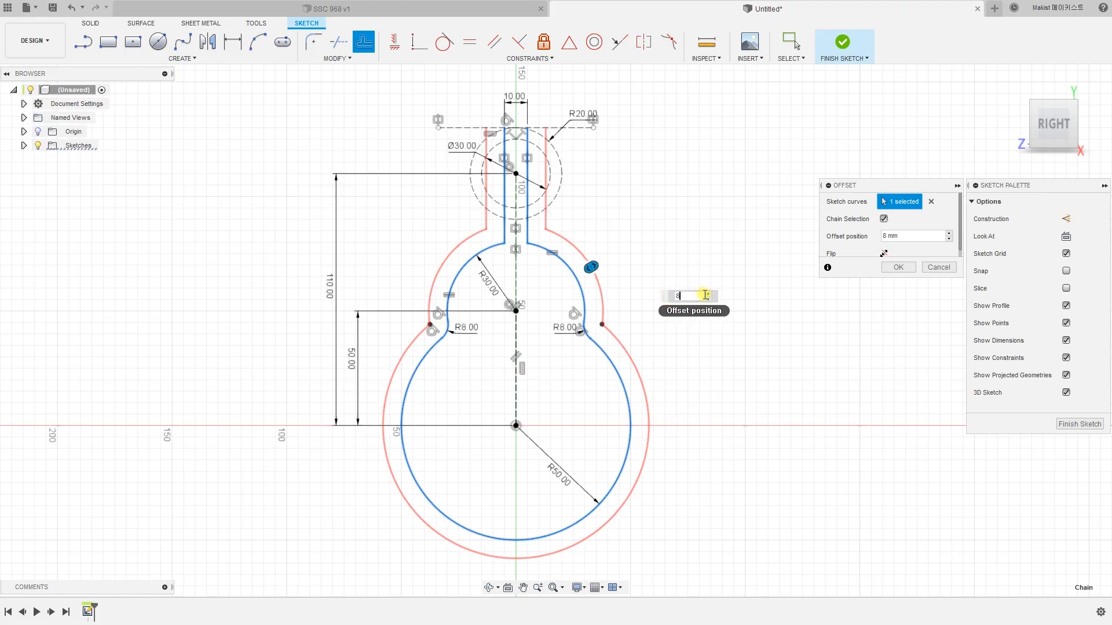
pyautogui.press('Return')
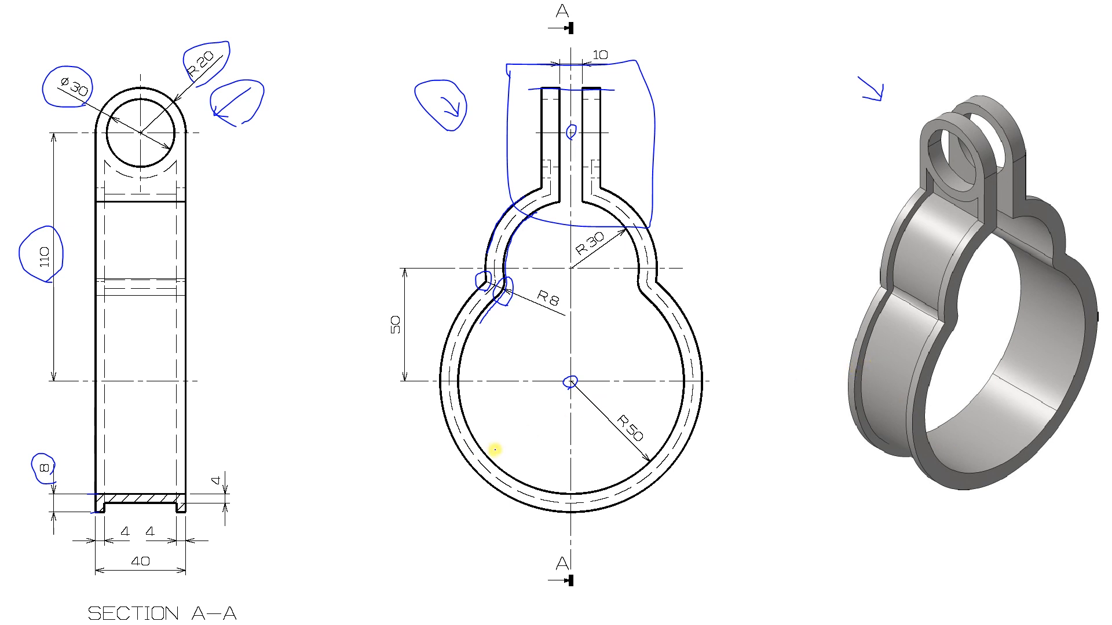
# Offset the inner outline outward by 4 mm to create the middle contour shown as a hidden line on the reference drawing.
pyautogui.moveTo(480, 465); pyautogui.dragTo(492, 474)
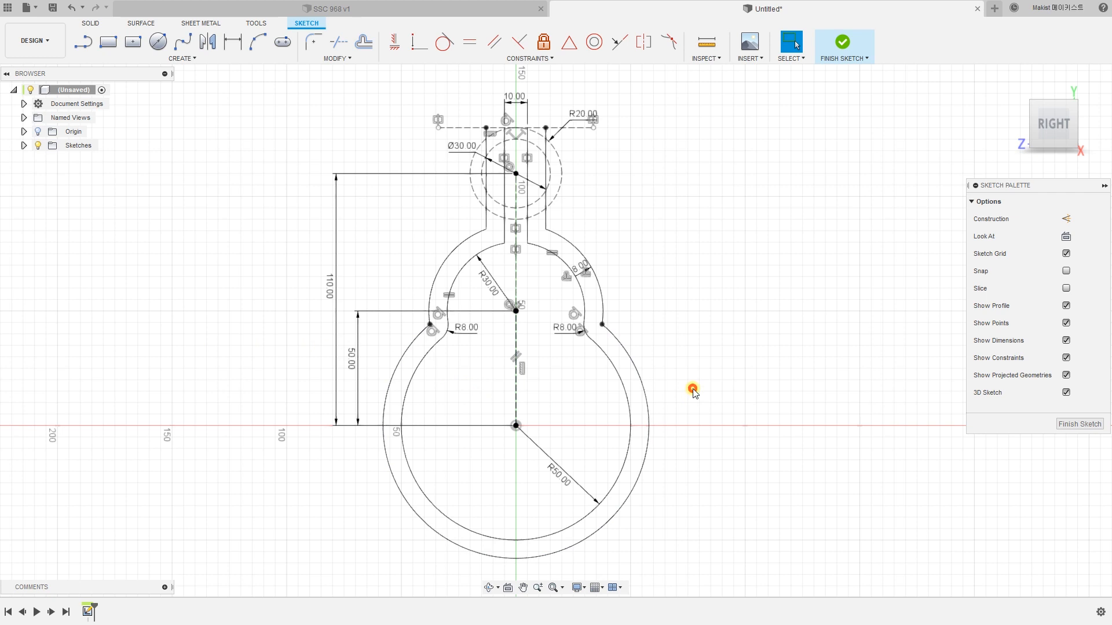
pyautogui.click(365, 46)
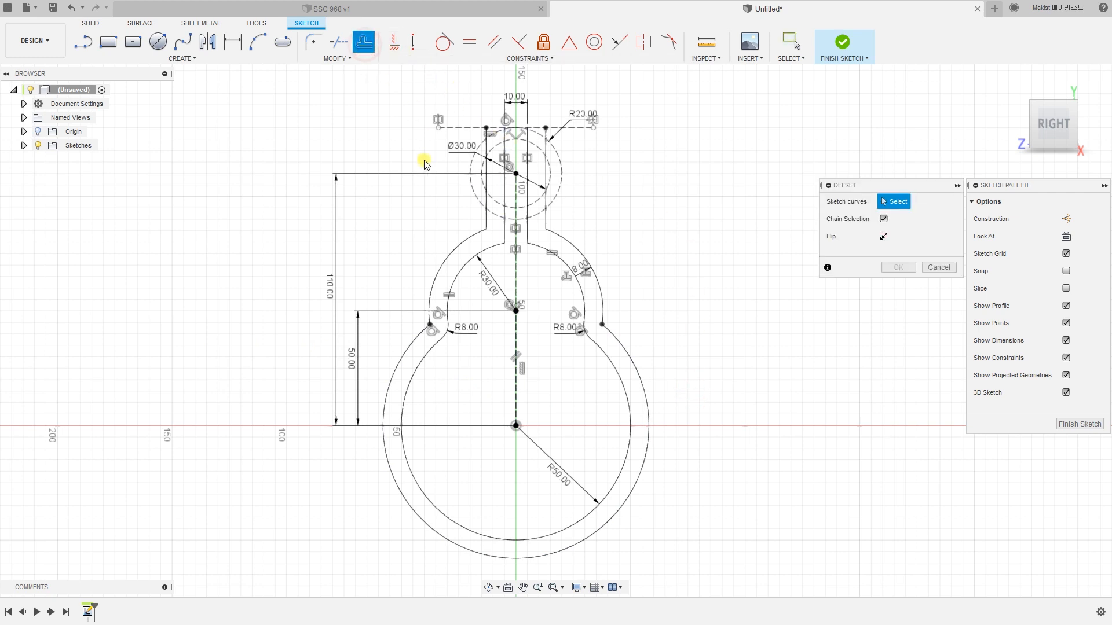
pyautogui.click(461, 277)
pyautogui.moveTo(456, 272); pyautogui.dragTo(452, 268)
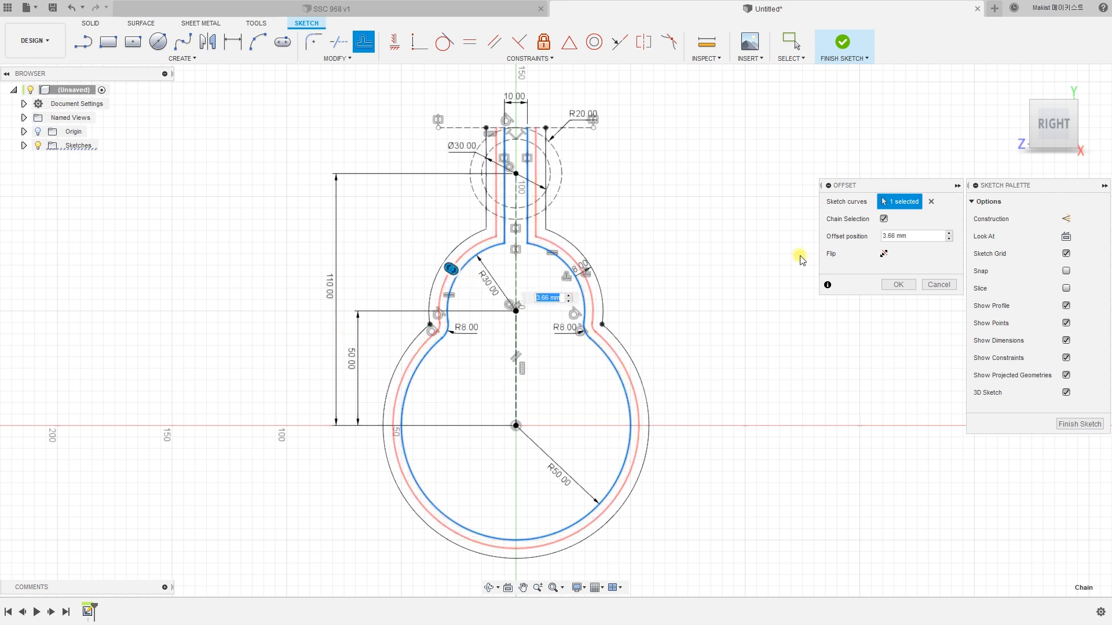
pyautogui.doubleClick(904, 236)
pyautogui.write('4')
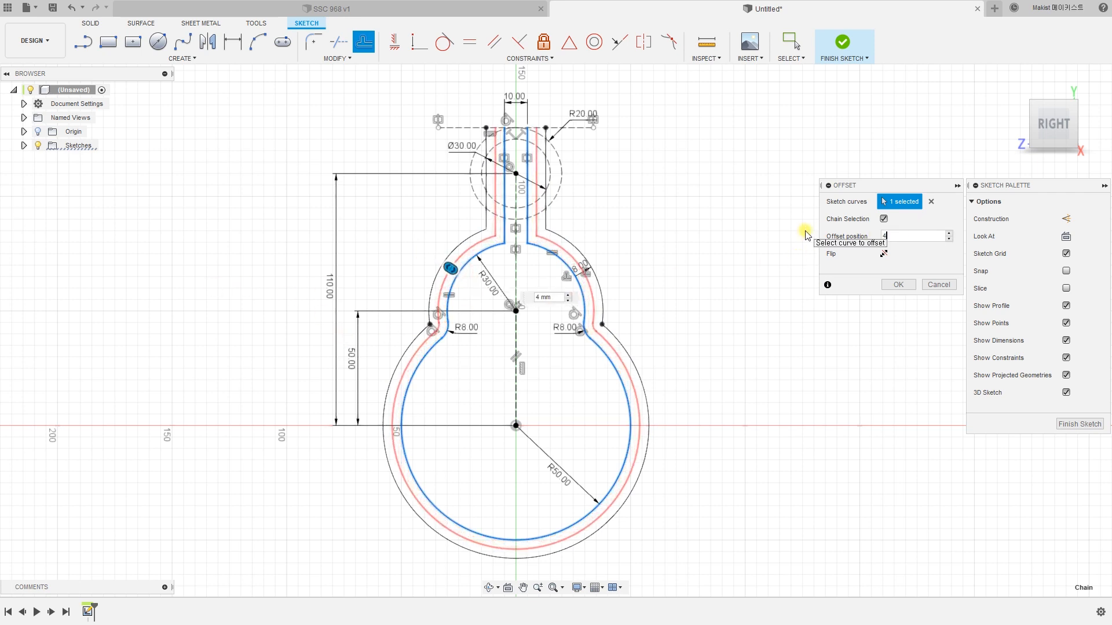
pyautogui.click(898, 284)
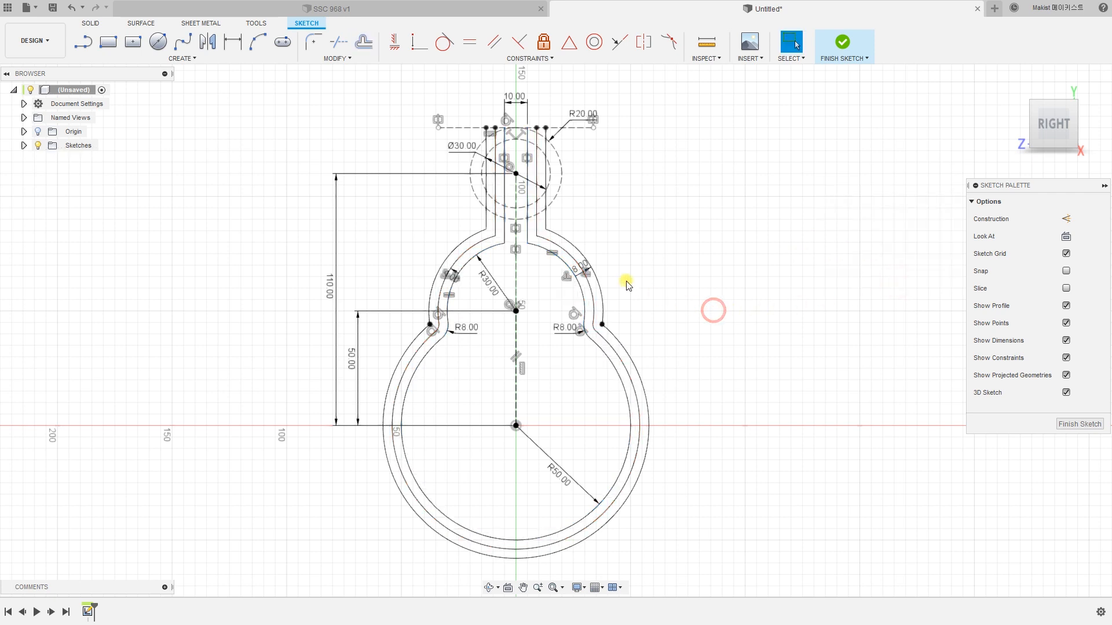
pyautogui.scroll(-2, 631, 272)
pyautogui.scroll(3, 575, 149)
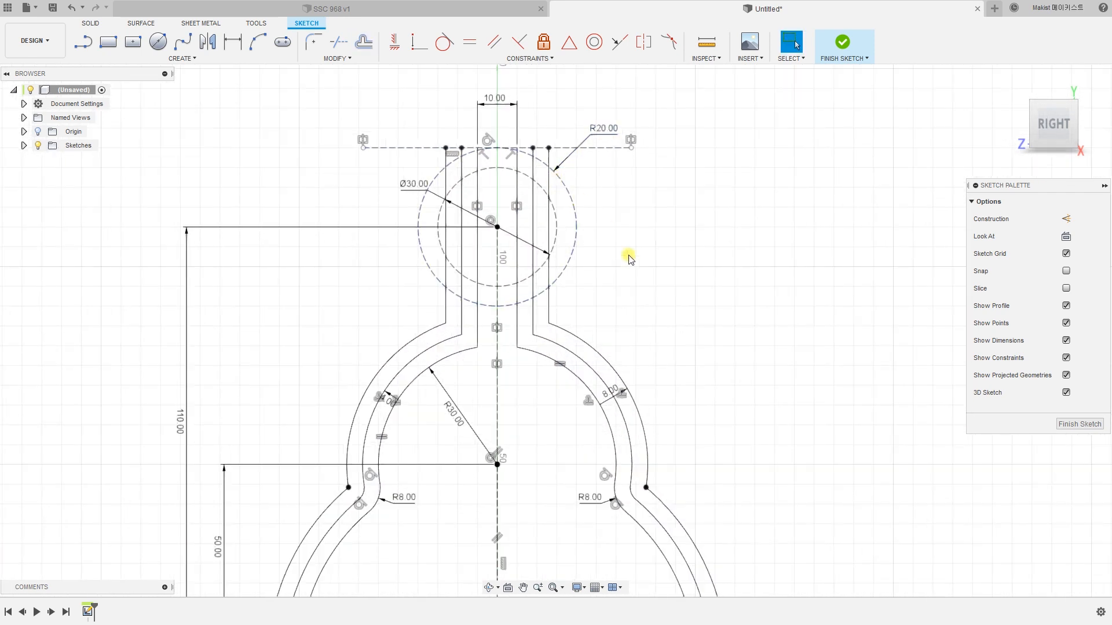
# Close the open upper ends of both neck walls with short horizontal lines from outer to inner outline, and finish the sketch.
pyautogui.scroll(-2, 631, 255)
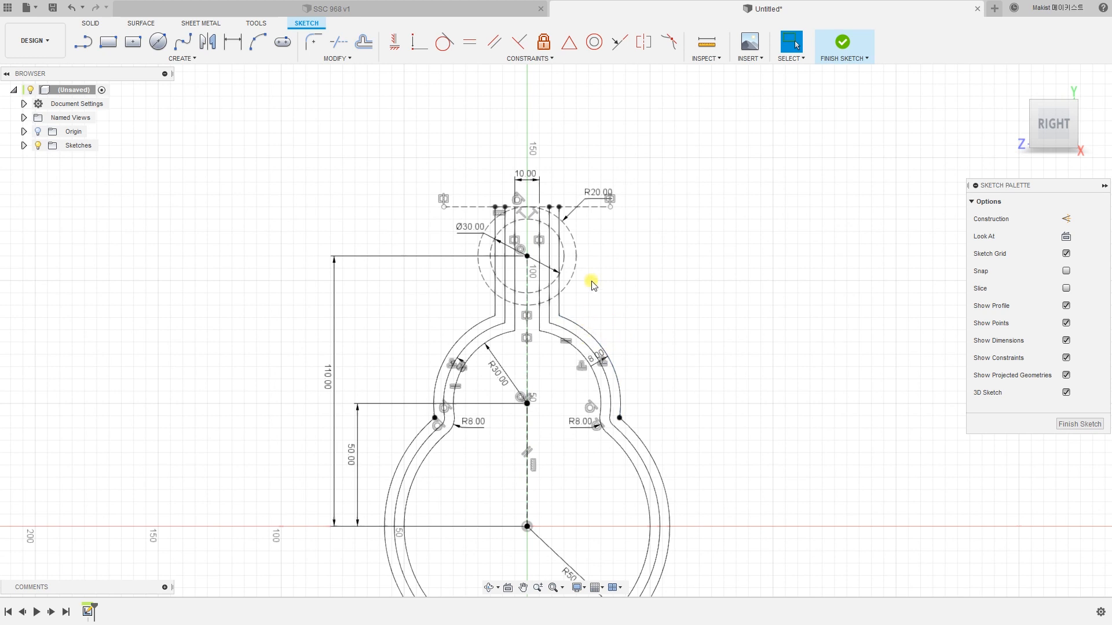
pyautogui.scroll(4, 590, 253)
pyautogui.moveTo(591, 252); pyautogui.dragTo(654, 325, button='middle')
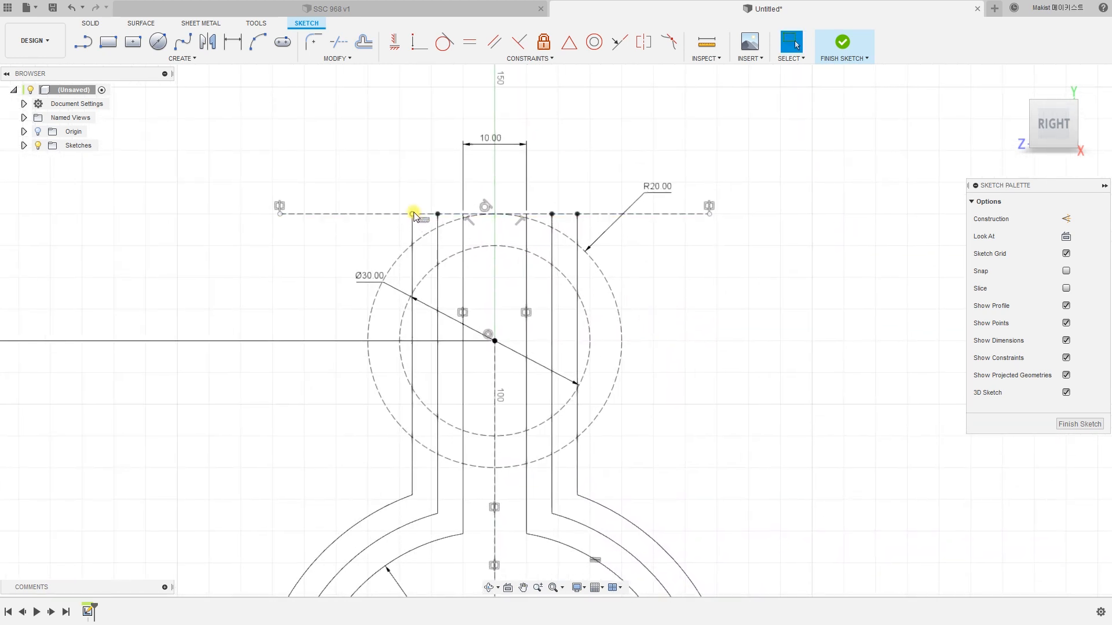
pyautogui.click(83, 42)
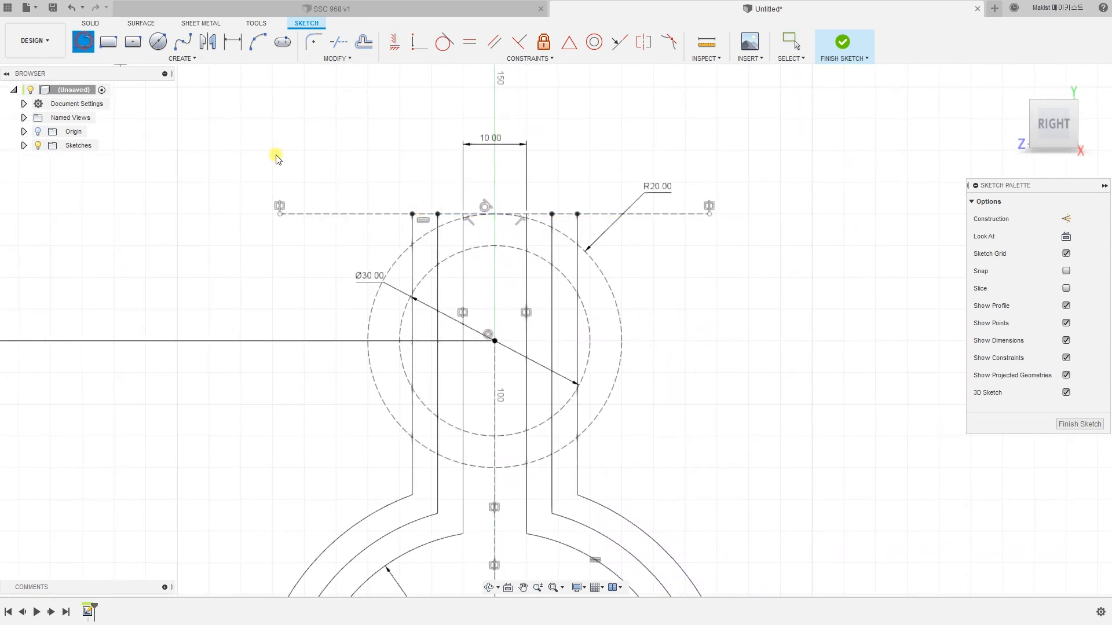
pyautogui.click(412, 214)
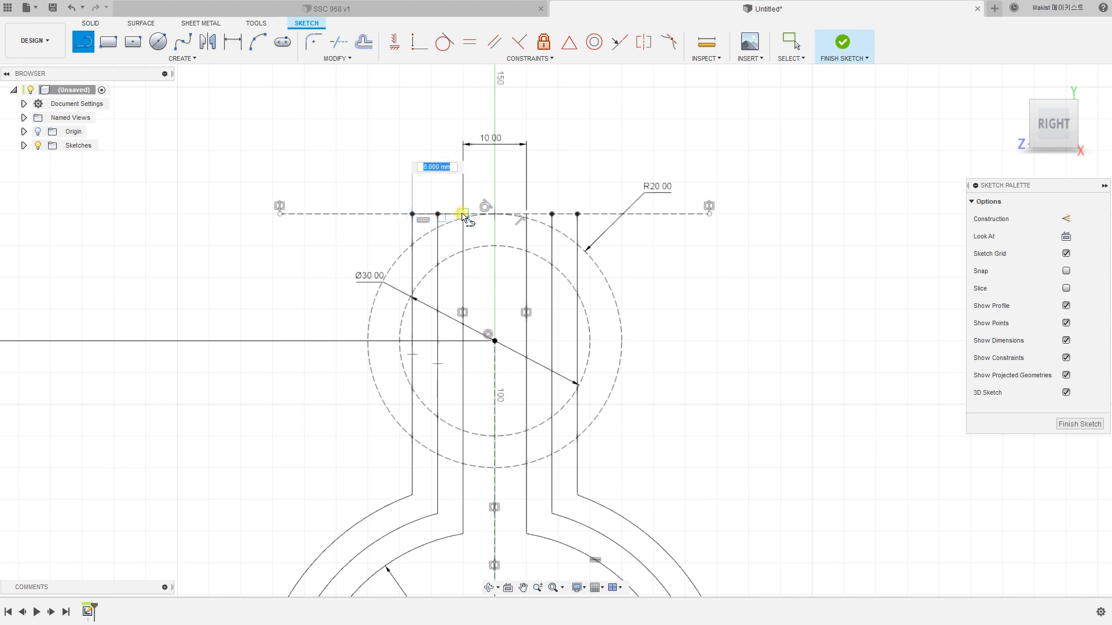
pyautogui.click(463, 214)
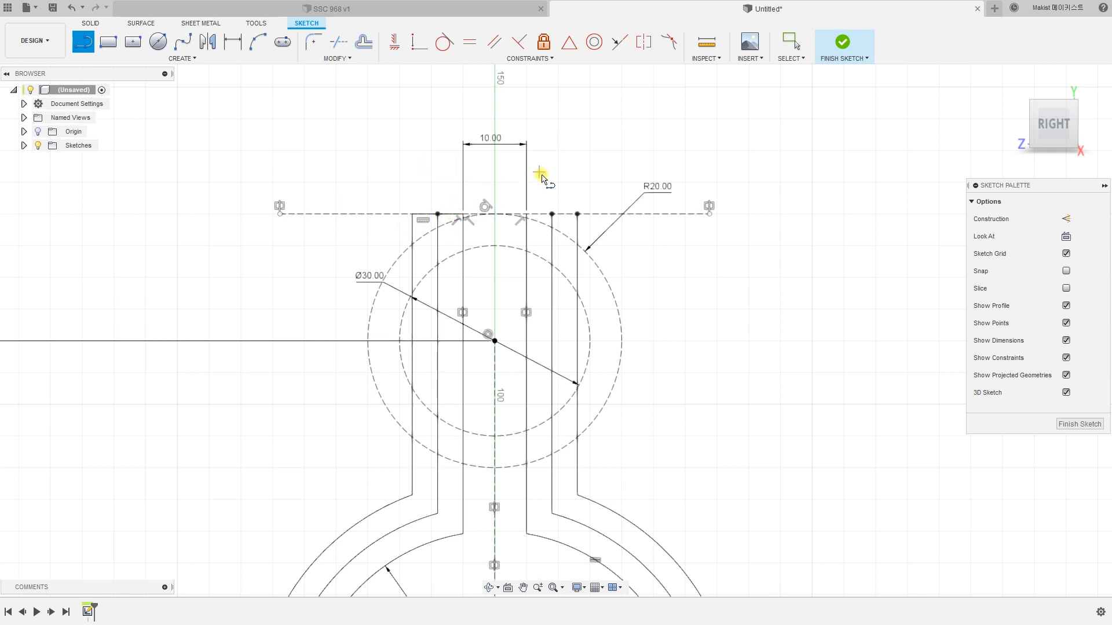
pyautogui.click(527, 215)
pyautogui.click(577, 214)
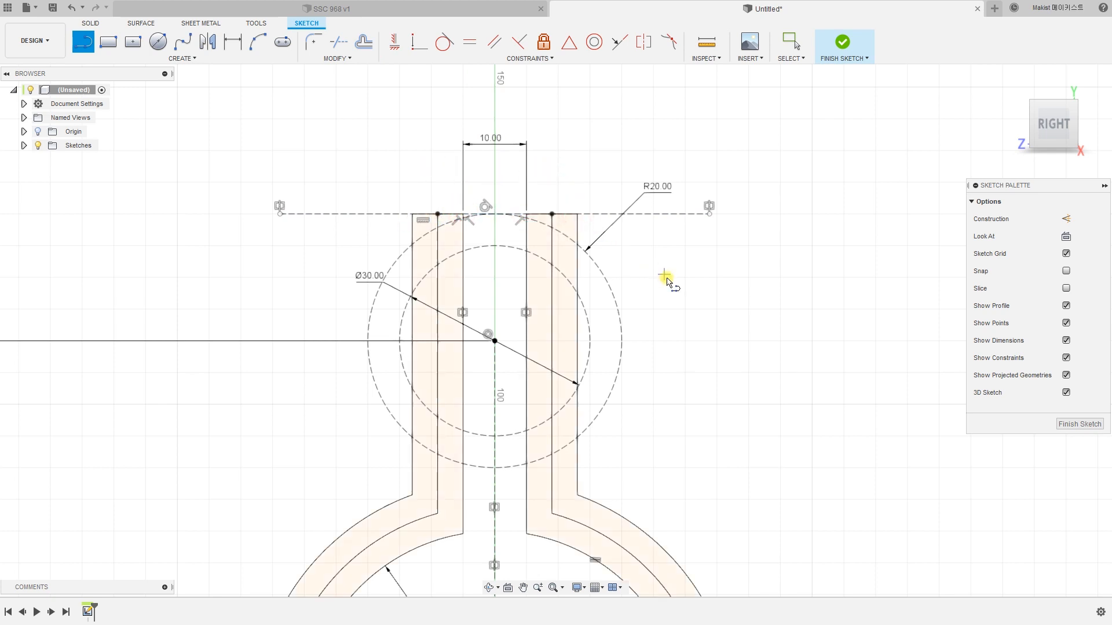
pyautogui.scroll(-3, 664, 275)
pyautogui.moveTo(752, 311)
pyautogui.mouseDown(button='middle')
pyautogui.moveTo(714, 235)
pyautogui.moveTo(674, 234)
pyautogui.mouseUp(button='middle')
pyautogui.scroll(-1, 714, 236)
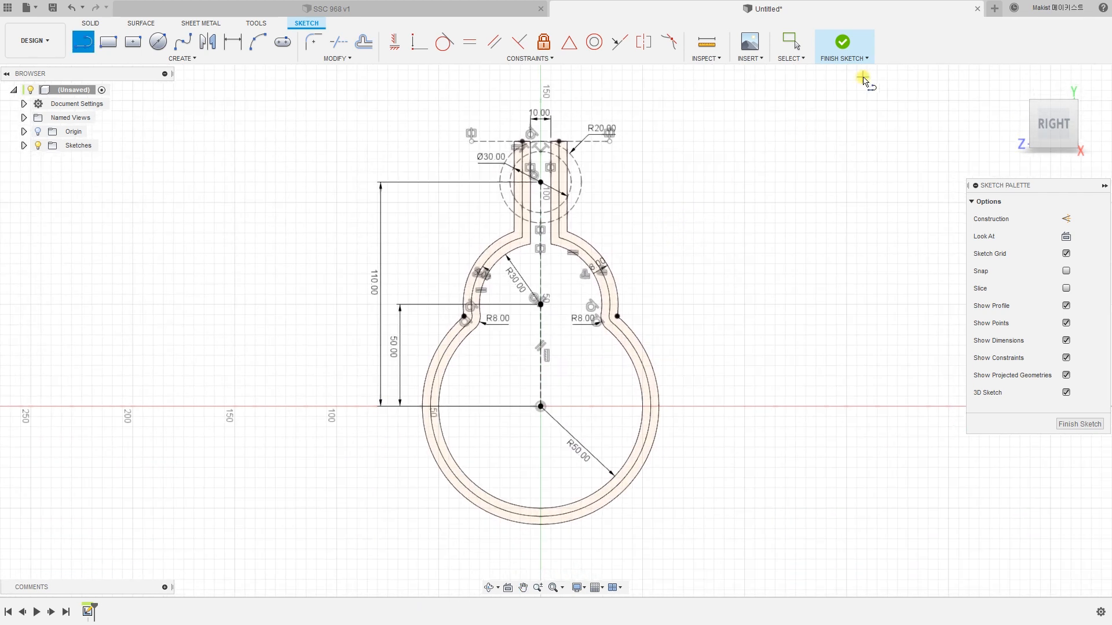
pyautogui.click(841, 45)
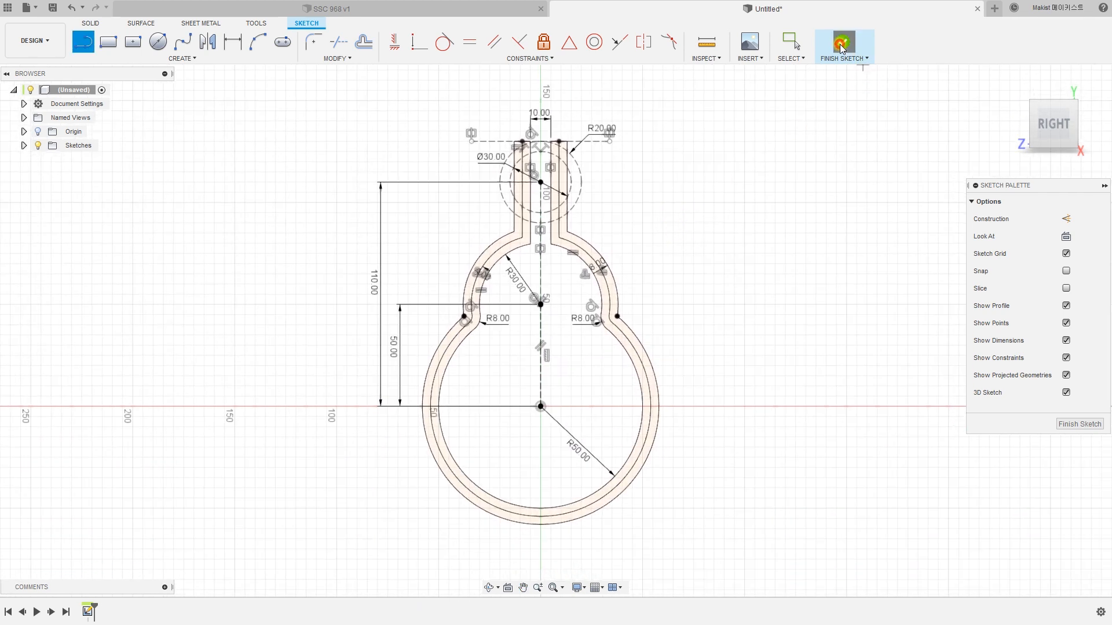
# Start an Extrude with both the outer and the inner ring band profiles selected.
pyautogui.scroll(-4, 772, 242)
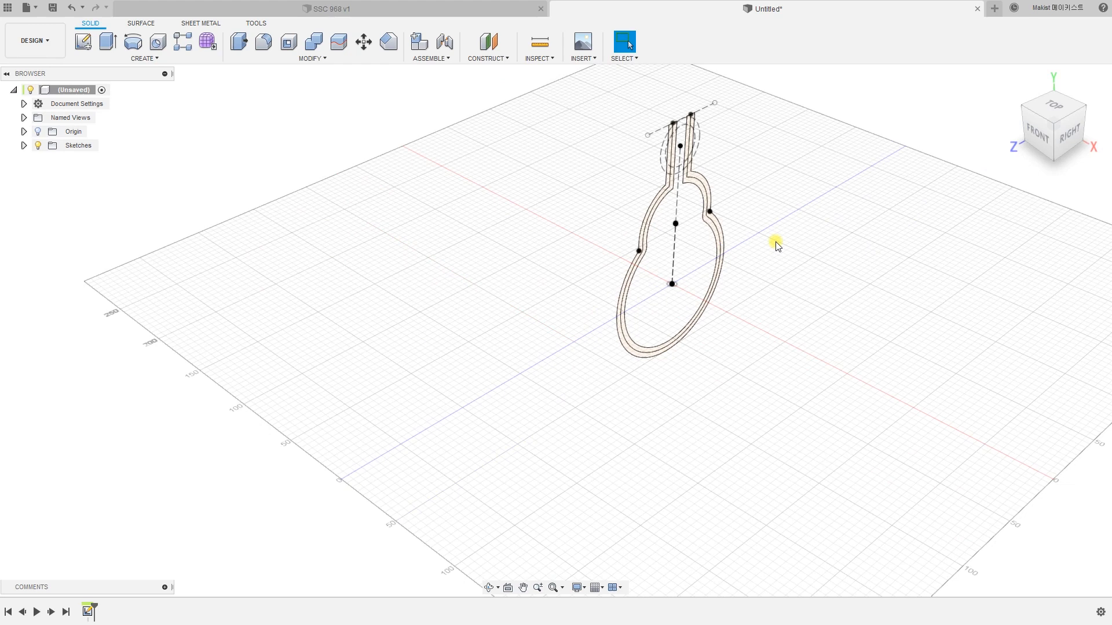
pyautogui.moveTo(775, 242)
pyautogui.mouseDown(button='middle')
pyautogui.moveTo(720, 280)
pyautogui.moveTo(739, 328)
pyautogui.mouseUp(button='middle')
pyautogui.scroll(1, 719, 279)
pyautogui.click(752, 248)
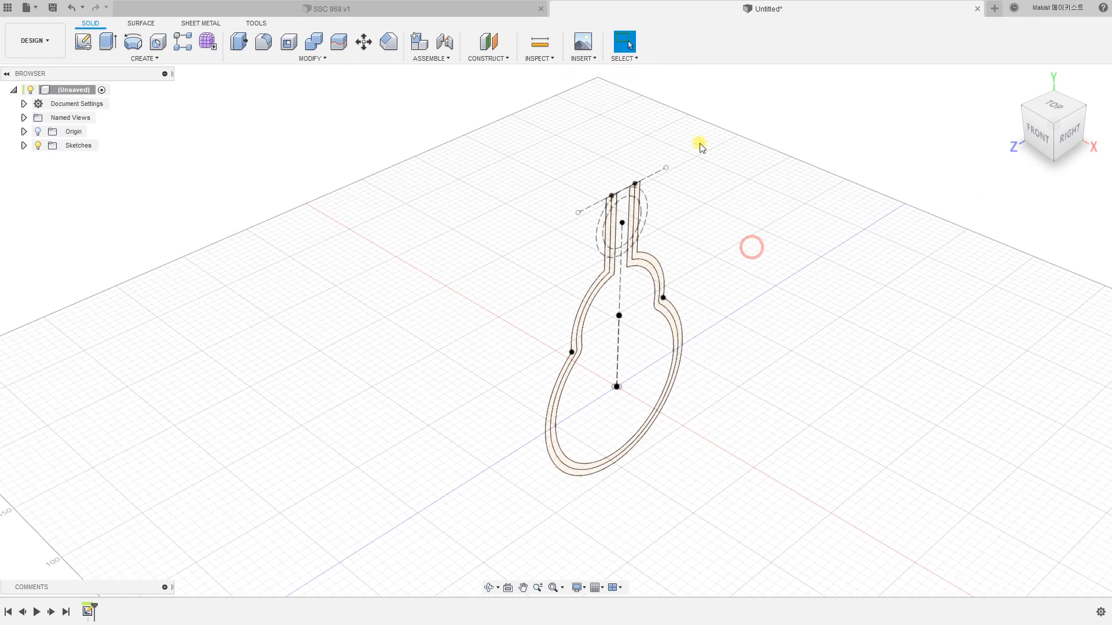
pyautogui.click(162, 62)
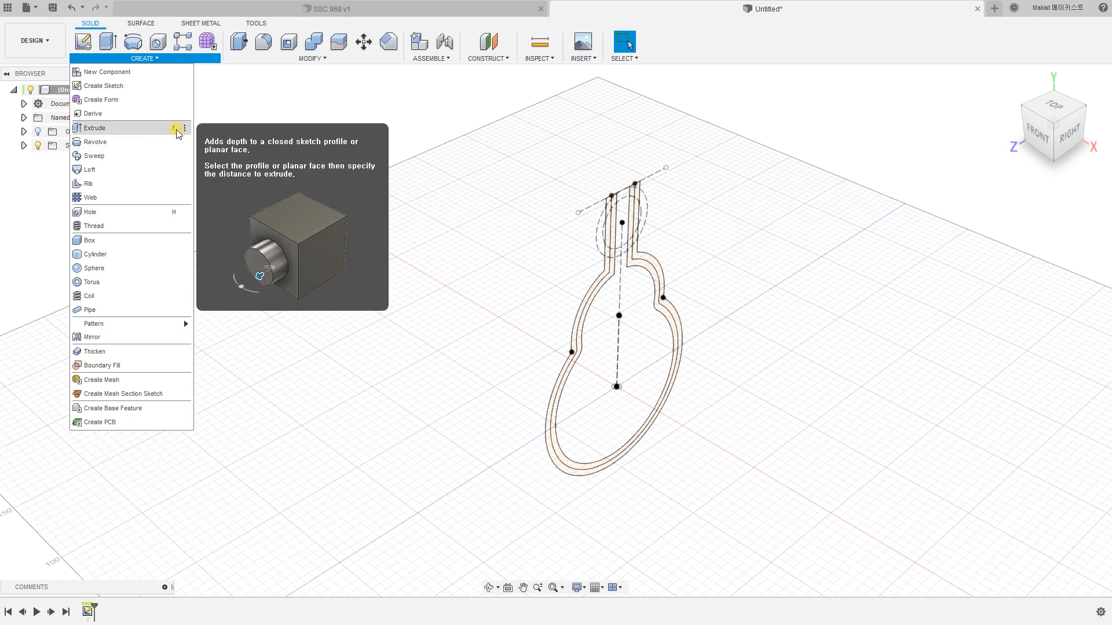
pyautogui.click(152, 132)
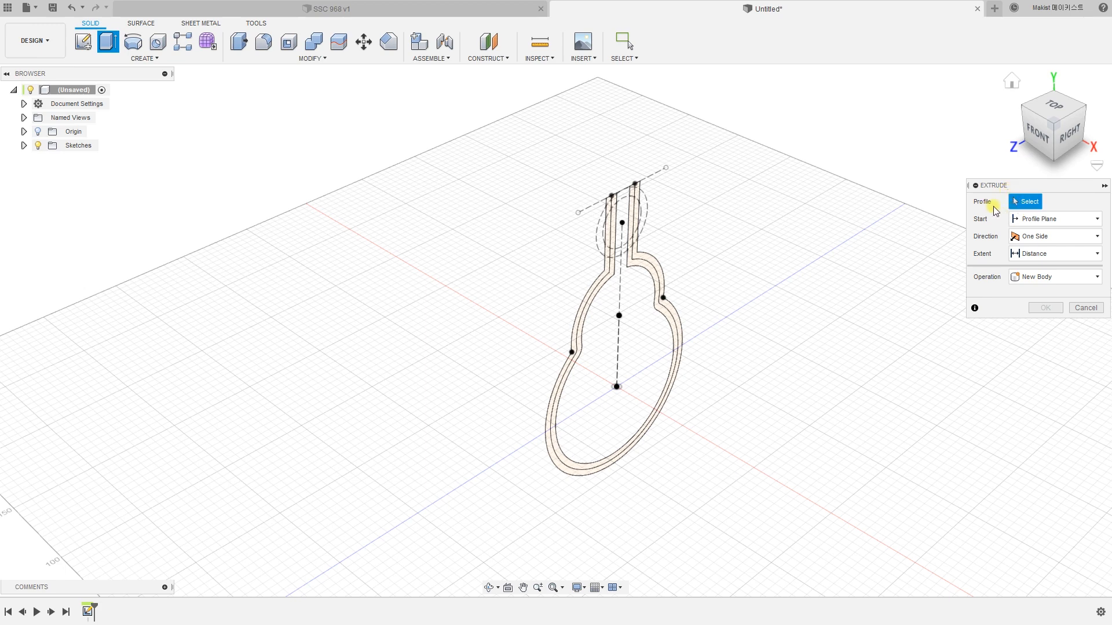
pyautogui.scroll(4, 819, 261)
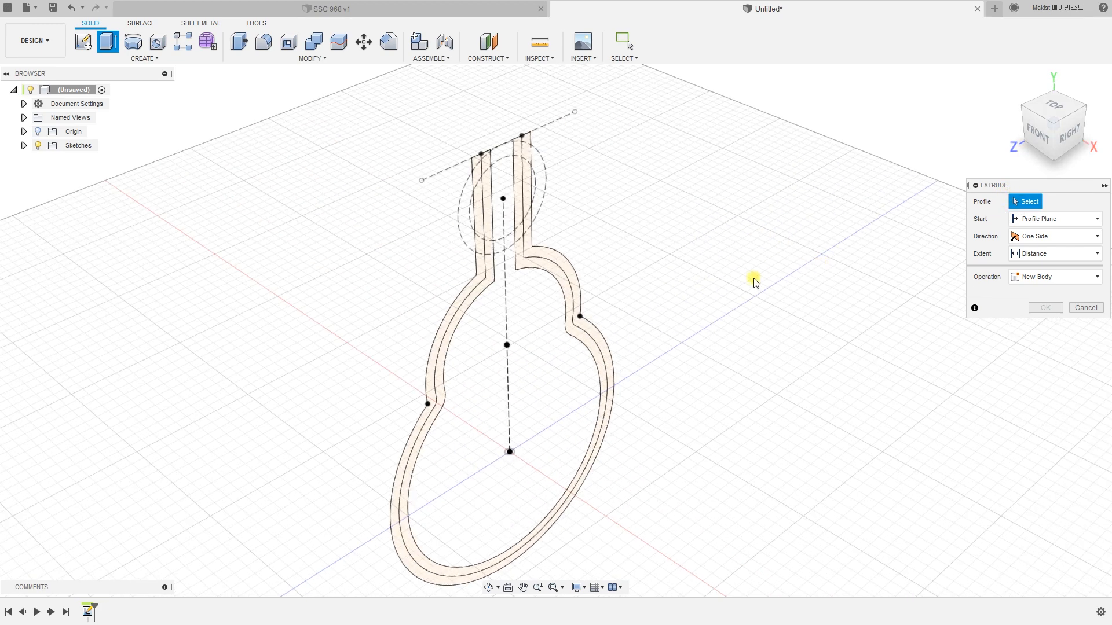
pyautogui.moveTo(752, 278); pyautogui.dragTo(762, 240, button='middle')
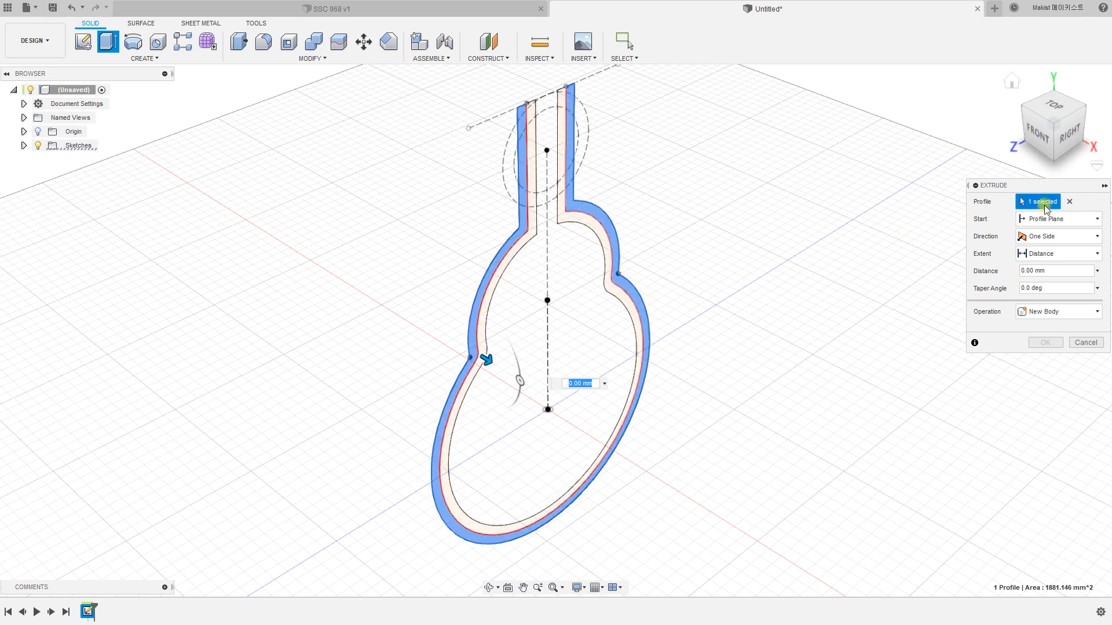
pyautogui.click(628, 310)
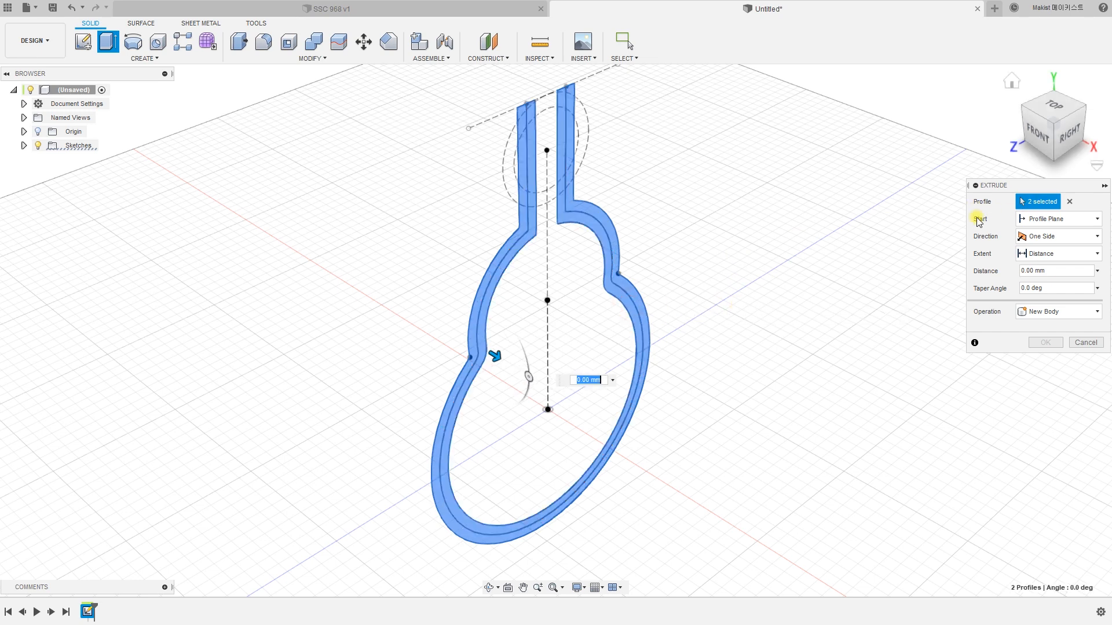
pyautogui.scroll(-3, 836, 249)
pyautogui.moveTo(837, 249); pyautogui.dragTo(751, 291, button='middle')
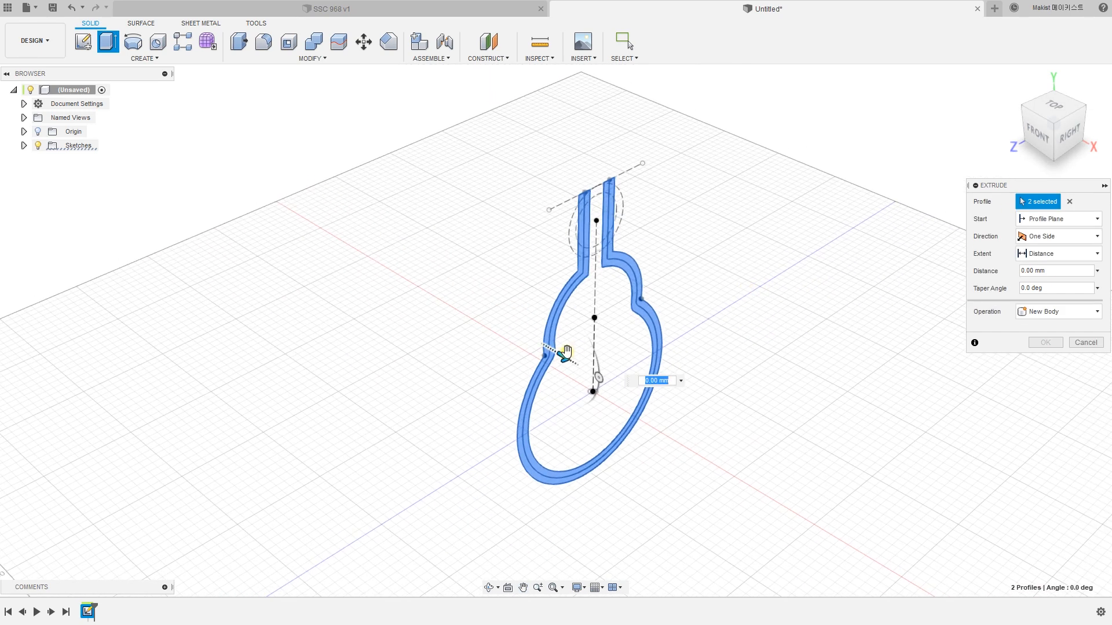
# Extrude both band profiles symmetrically as a new body, with a distance of 40 mm measured over the whole length.
pyautogui.moveTo(564, 357); pyautogui.dragTo(611, 386)
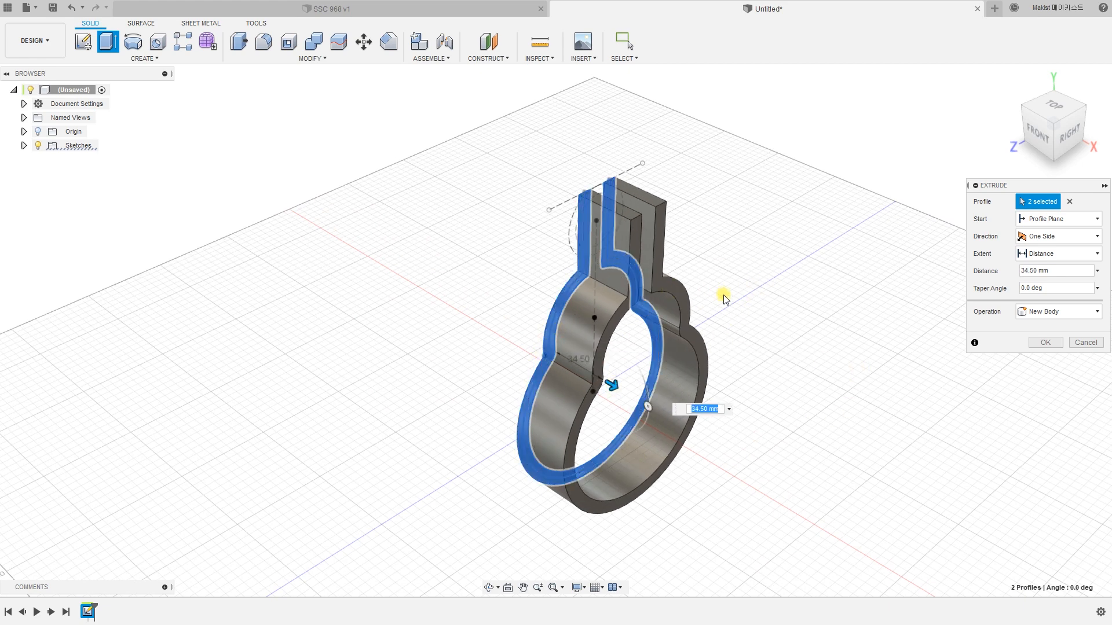
pyautogui.moveTo(609, 386)
pyautogui.mouseDown()
pyautogui.moveTo(471, 325)
pyautogui.moveTo(614, 413)
pyautogui.moveTo(596, 398)
pyautogui.mouseUp()
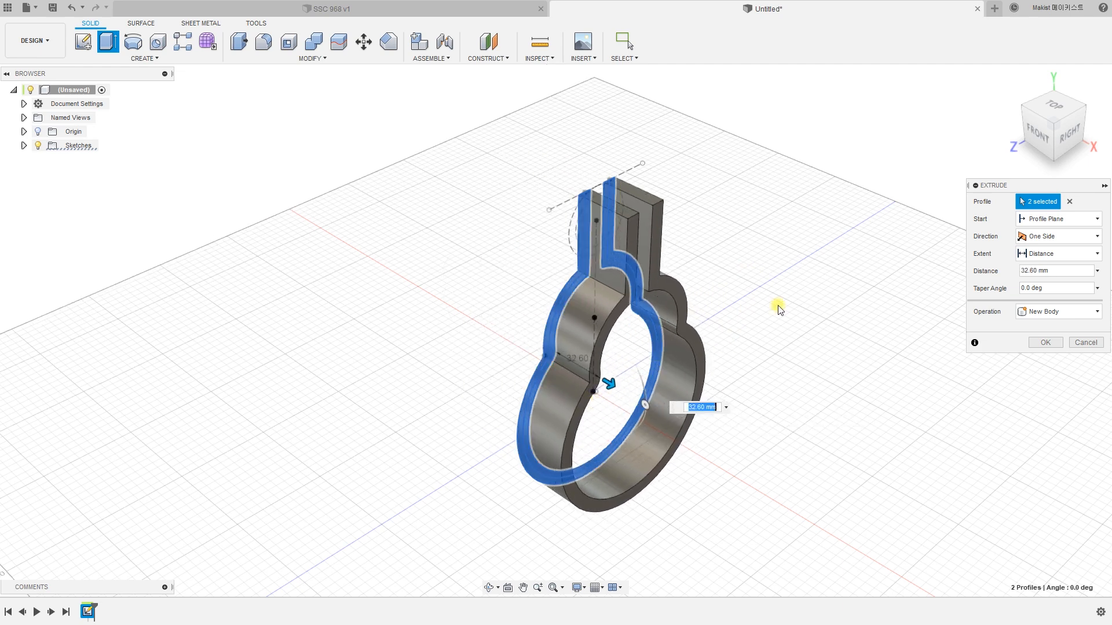
pyautogui.click(1045, 237)
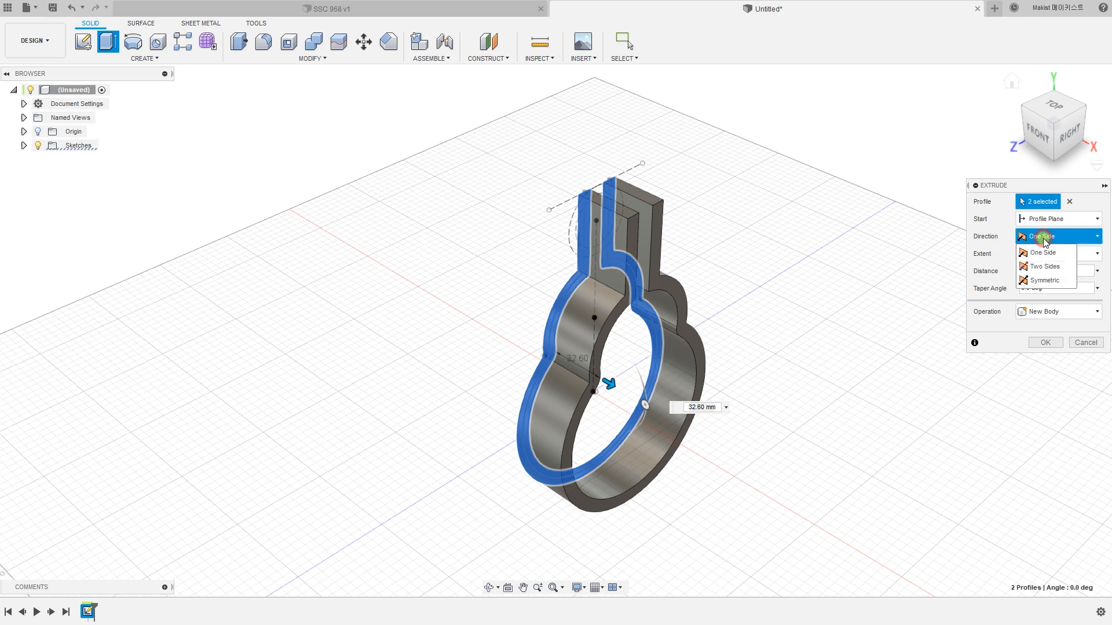
pyautogui.click(1040, 281)
pyautogui.moveTo(608, 384)
pyautogui.mouseDown()
pyautogui.moveTo(639, 400)
pyautogui.moveTo(598, 377)
pyautogui.mouseUp()
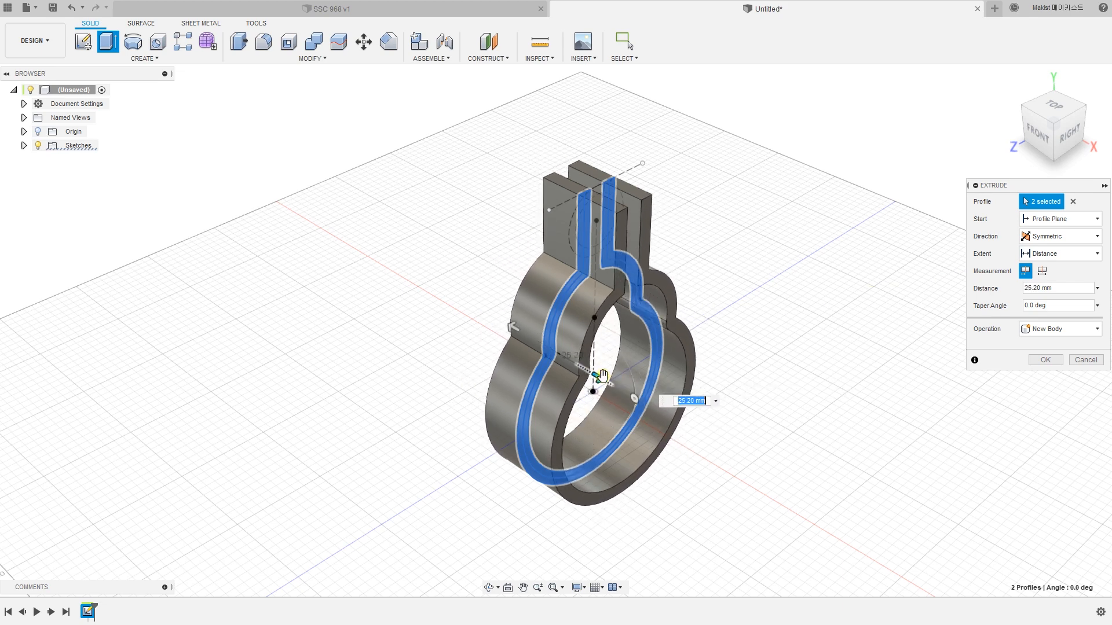
pyautogui.click(1042, 271)
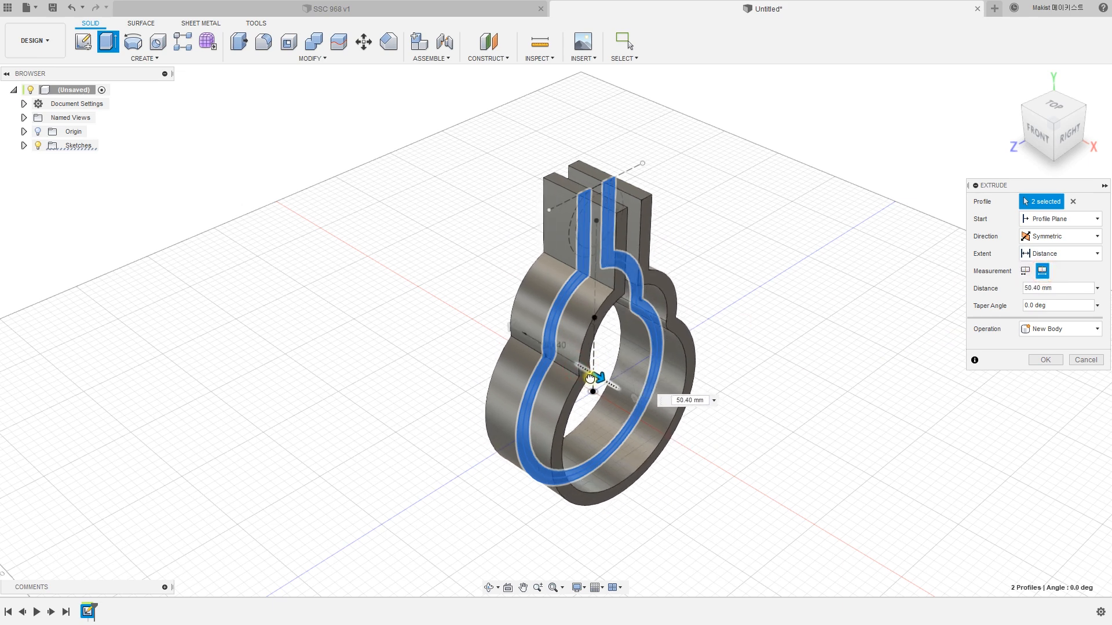
pyautogui.moveTo(590, 378); pyautogui.dragTo(655, 366)
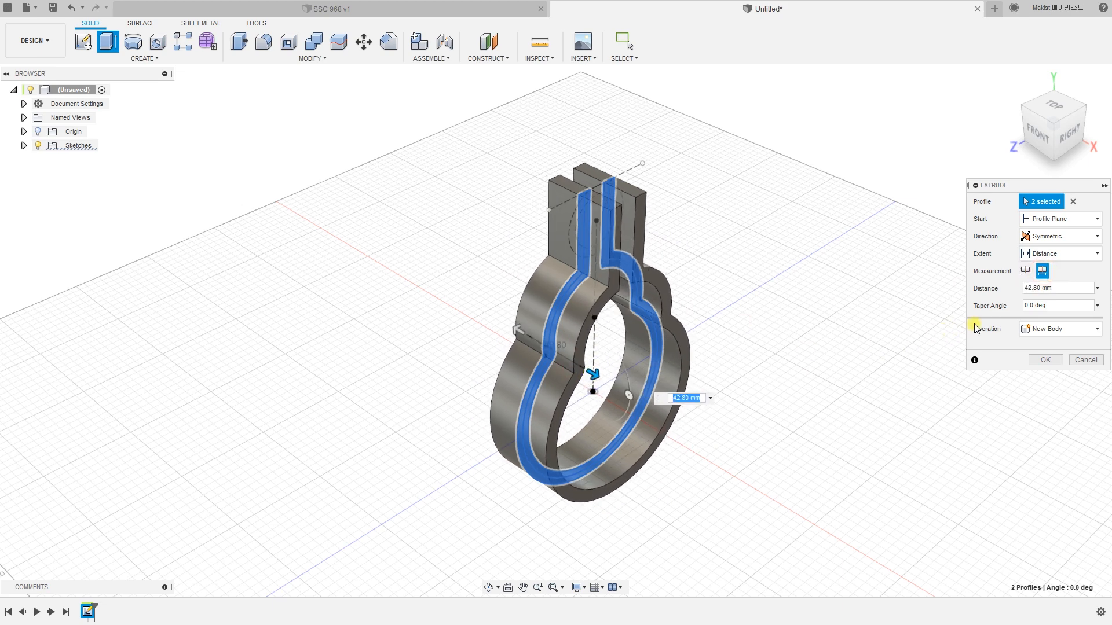
pyautogui.click(1042, 288)
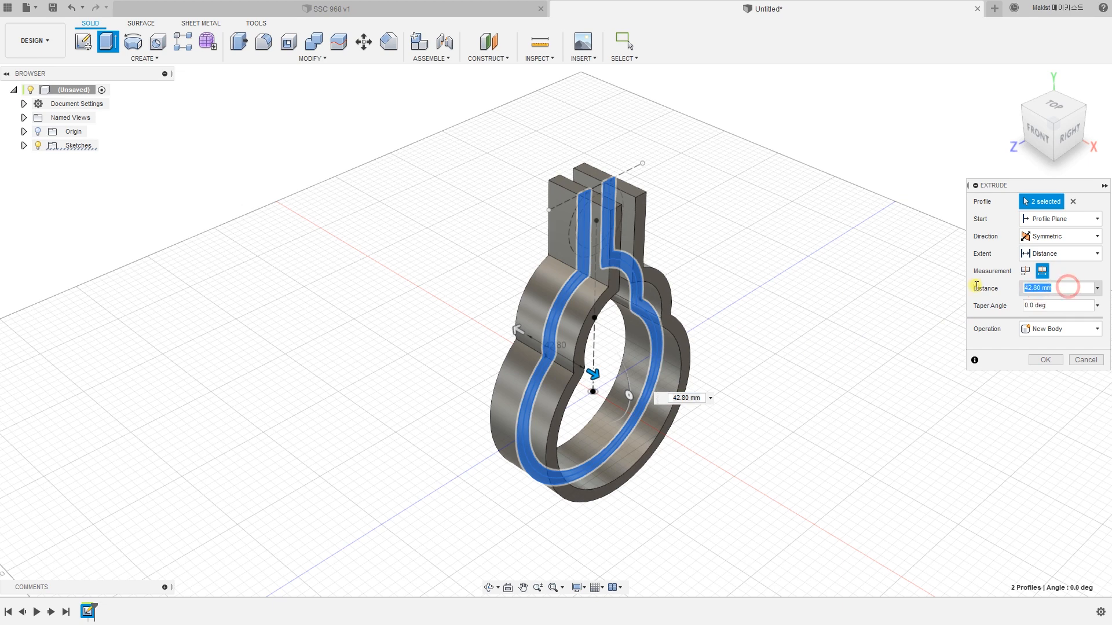
pyautogui.write('40')
pyautogui.press('Return')
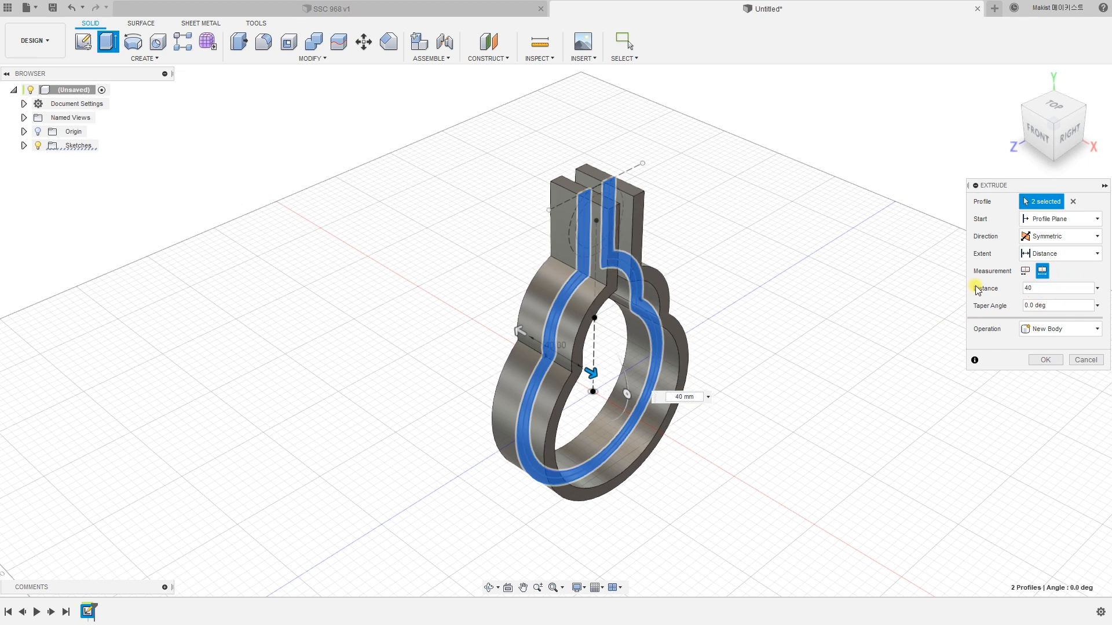
pyautogui.click(1044, 355)
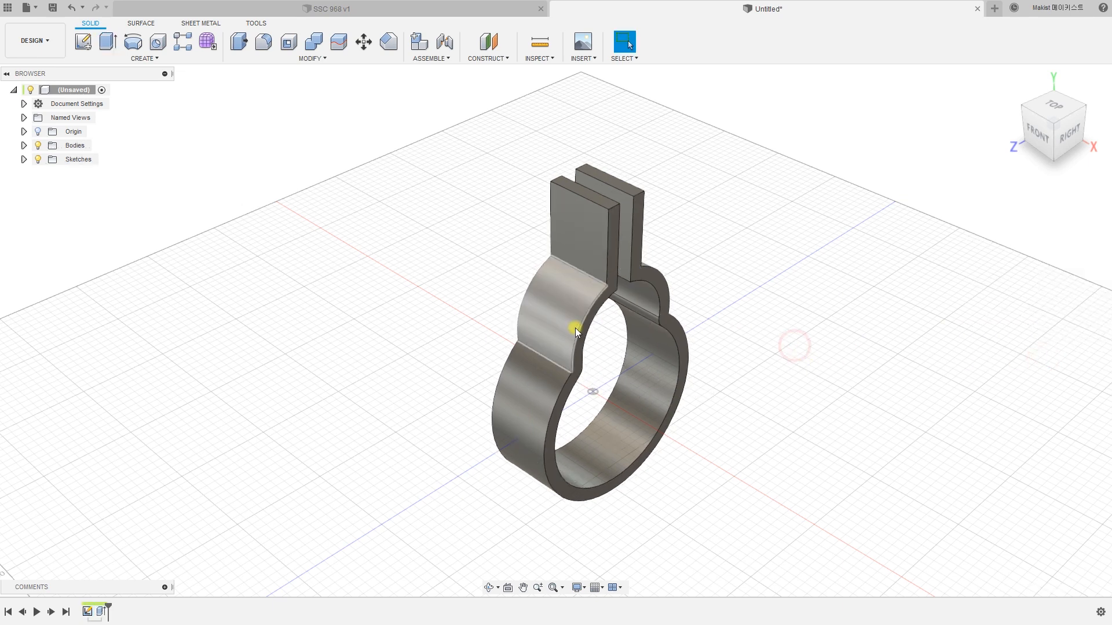
# Make Sketch1 visible again over the extruded ring body.
pyautogui.keyDown('shift'); pyautogui.moveTo(828, 344); pyautogui.dragTo(805, 325, button='middle'); pyautogui.keyUp('shift')
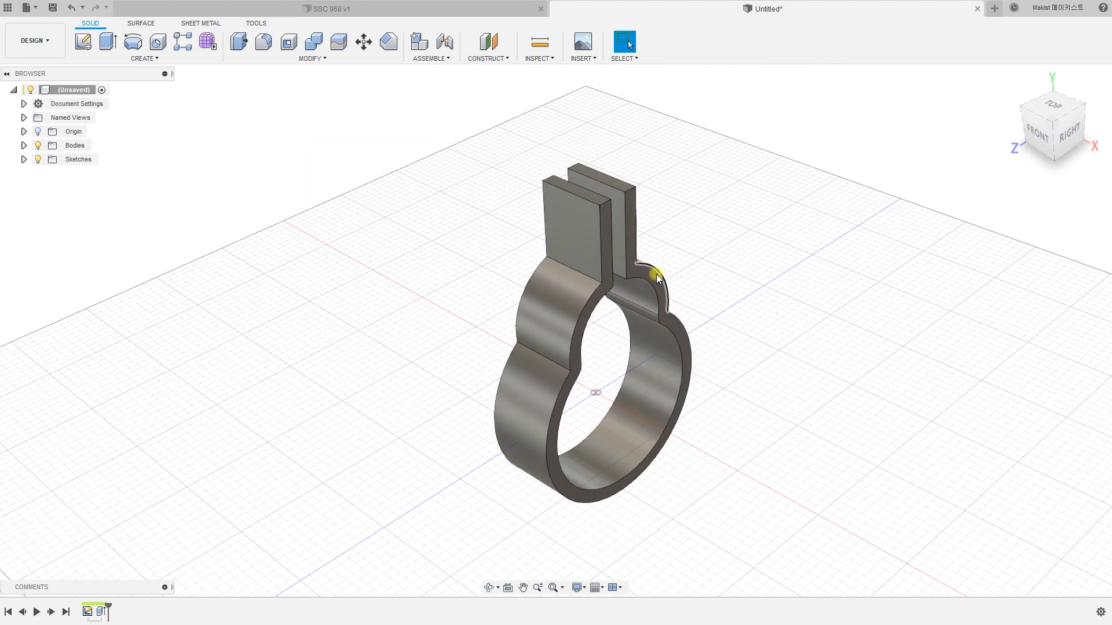
pyautogui.click(24, 159)
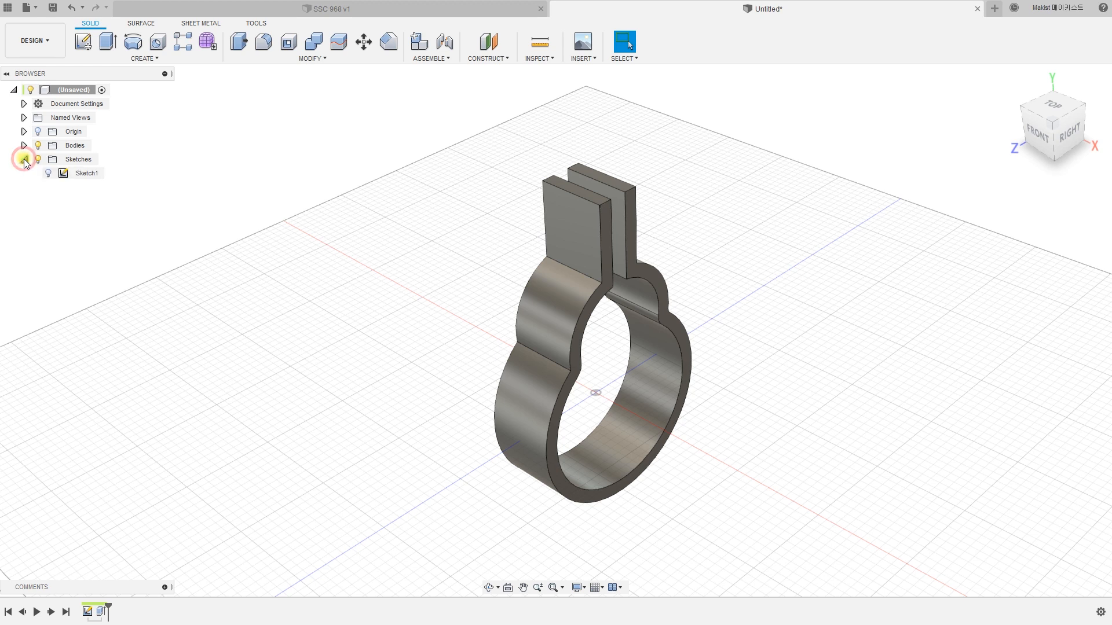
pyautogui.click(50, 173)
pyautogui.click(50, 172)
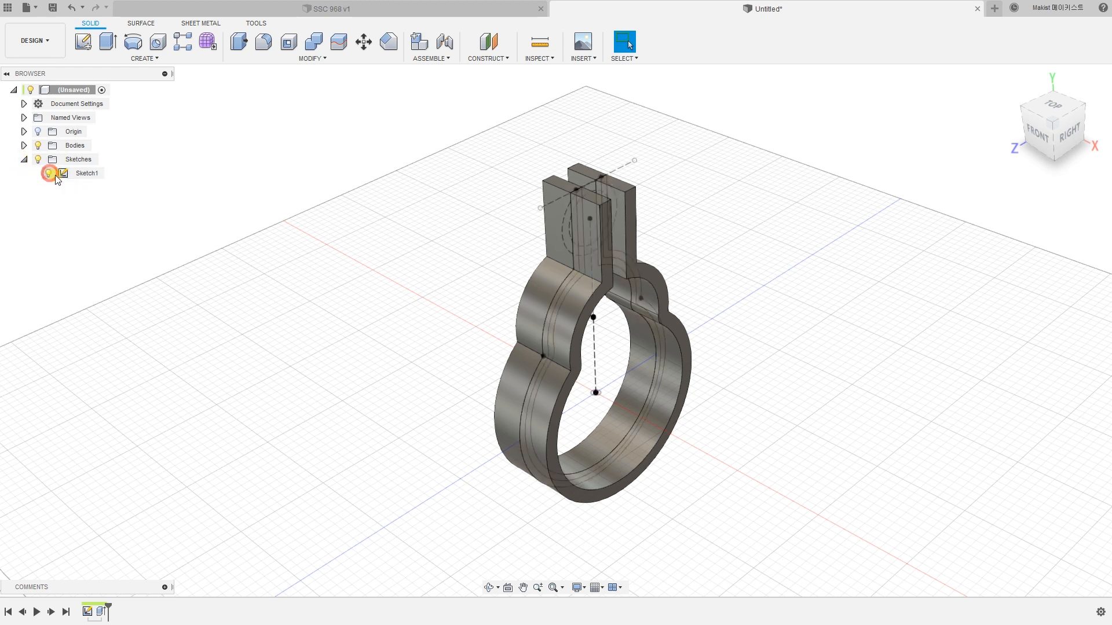
# Start an Extrude of the outer band profile in Sketch1 with the direction set to Symmetric.
pyautogui.keyDown('shift'); pyautogui.moveTo(777, 411); pyautogui.dragTo(756, 385, button='middle'); pyautogui.keyUp('shift')
pyautogui.scroll(3, 756, 385)
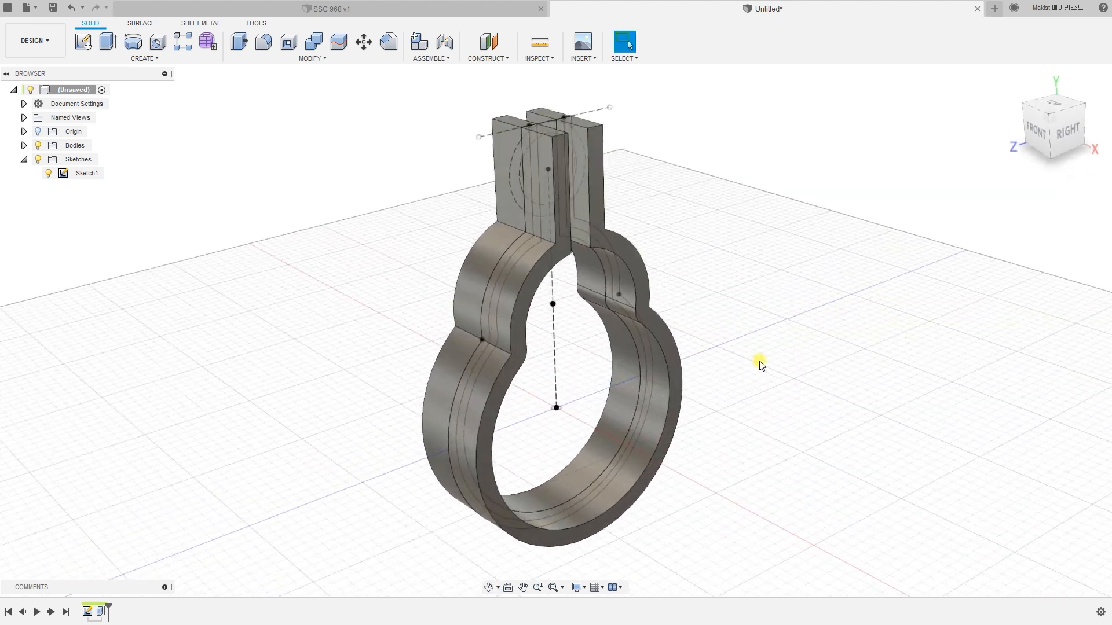
pyautogui.press('e')
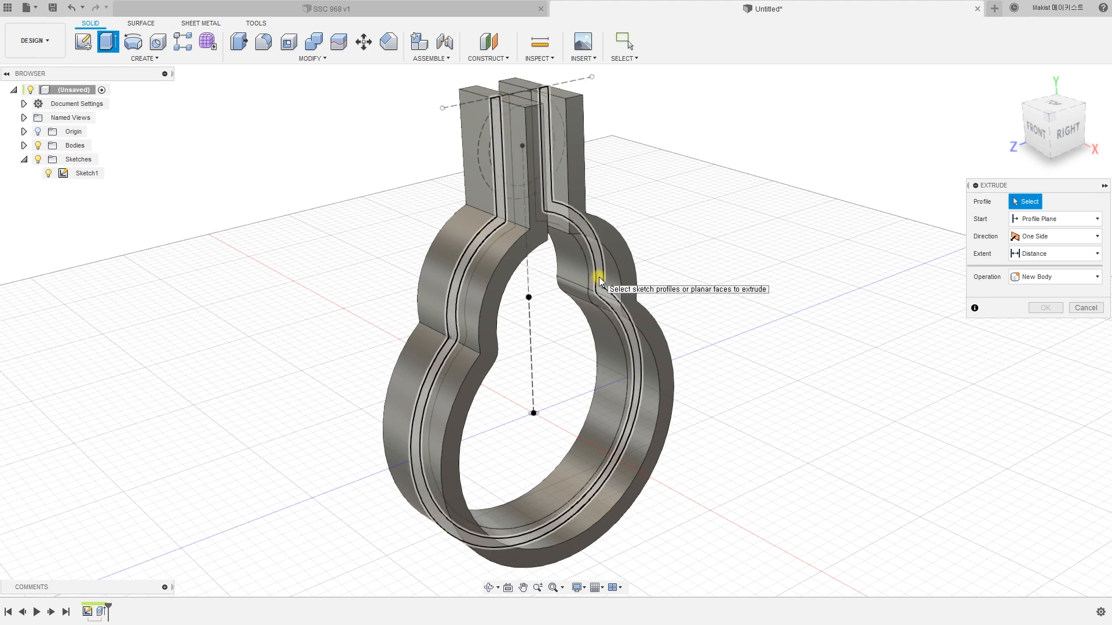
pyautogui.click(600, 274)
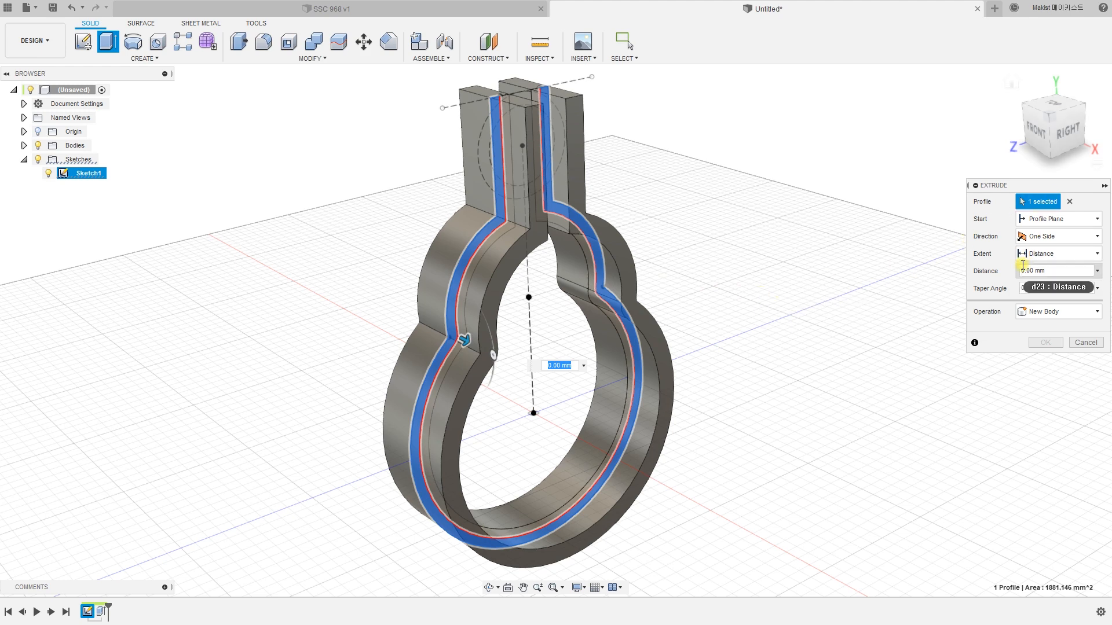
pyautogui.click(1023, 236)
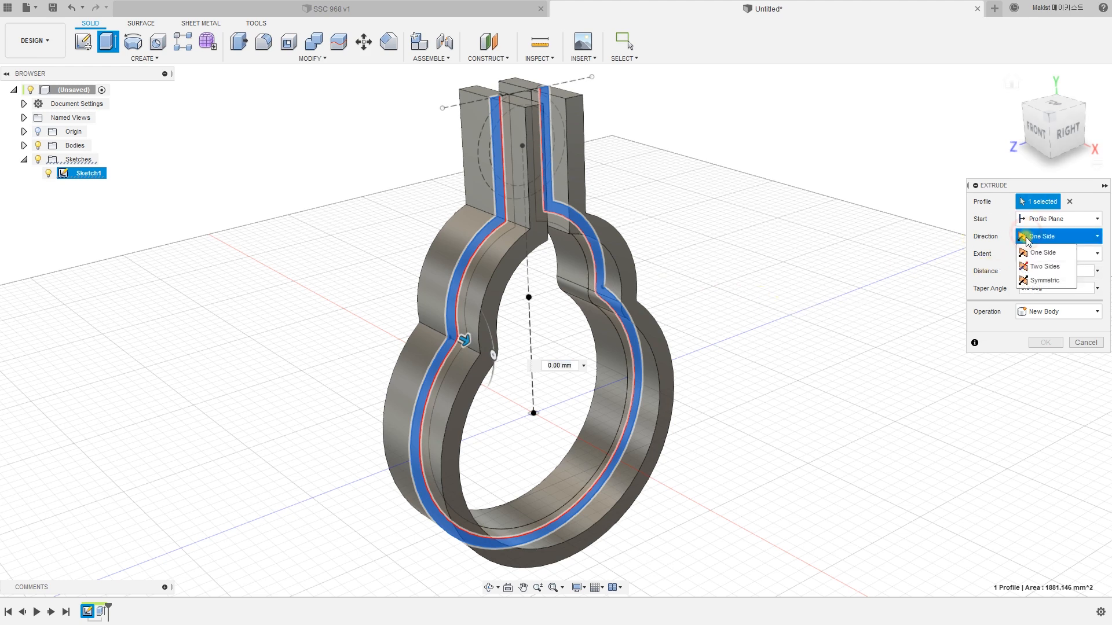
pyautogui.click(1028, 280)
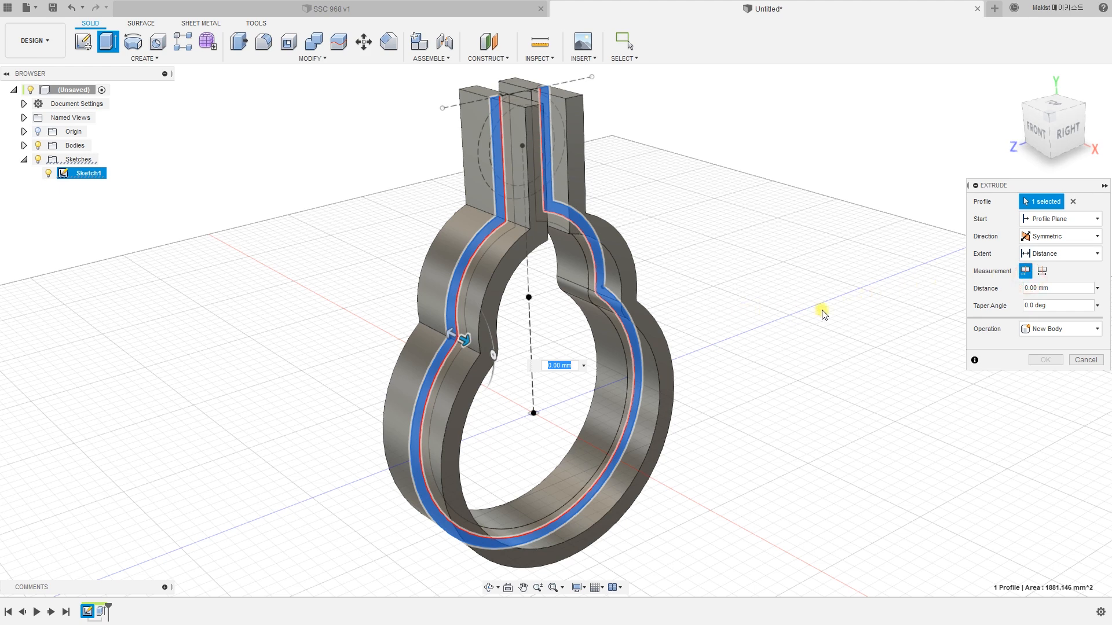
# Cut the outer band profile symmetrically out of the ring body, with a distance of 32 mm measured over the whole length.
pyautogui.moveTo(465, 341); pyautogui.dragTo(485, 350)
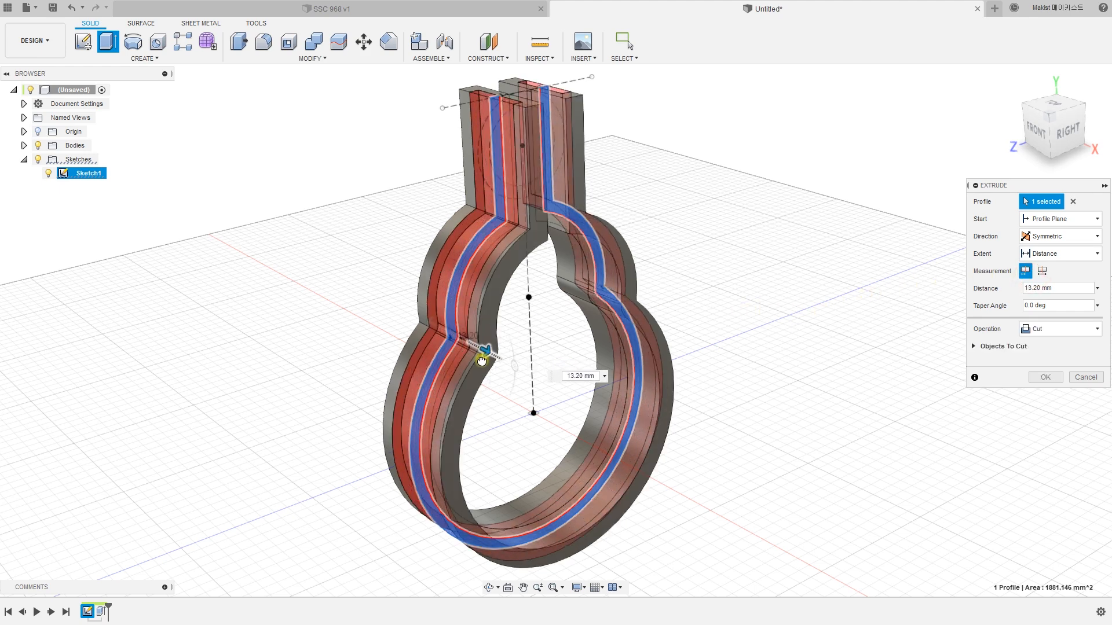
pyautogui.click(1044, 270)
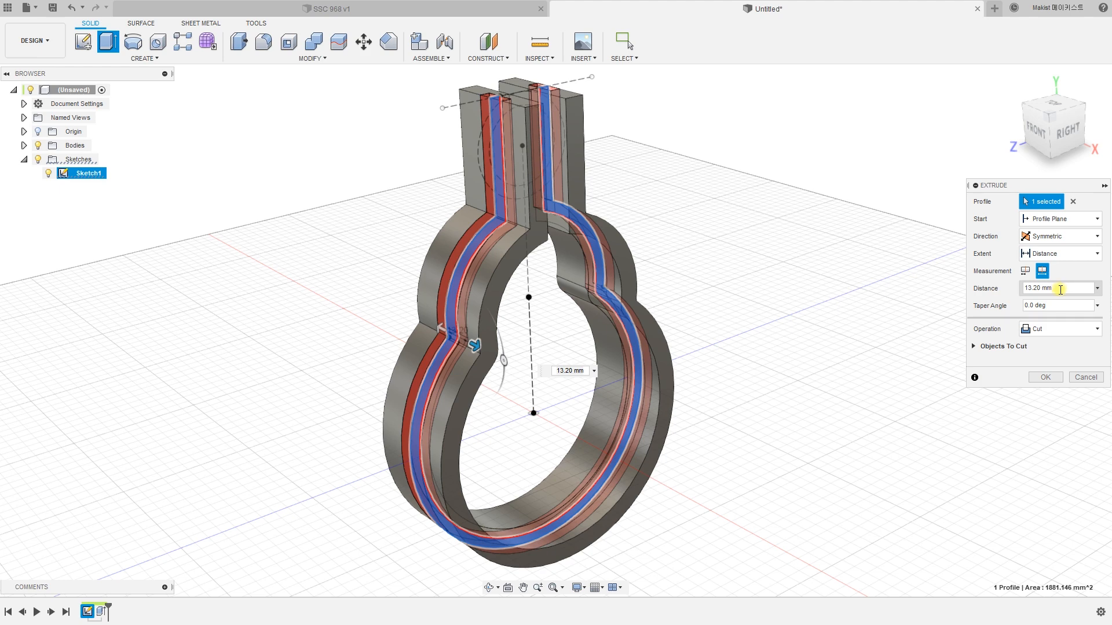
pyautogui.click(1060, 290)
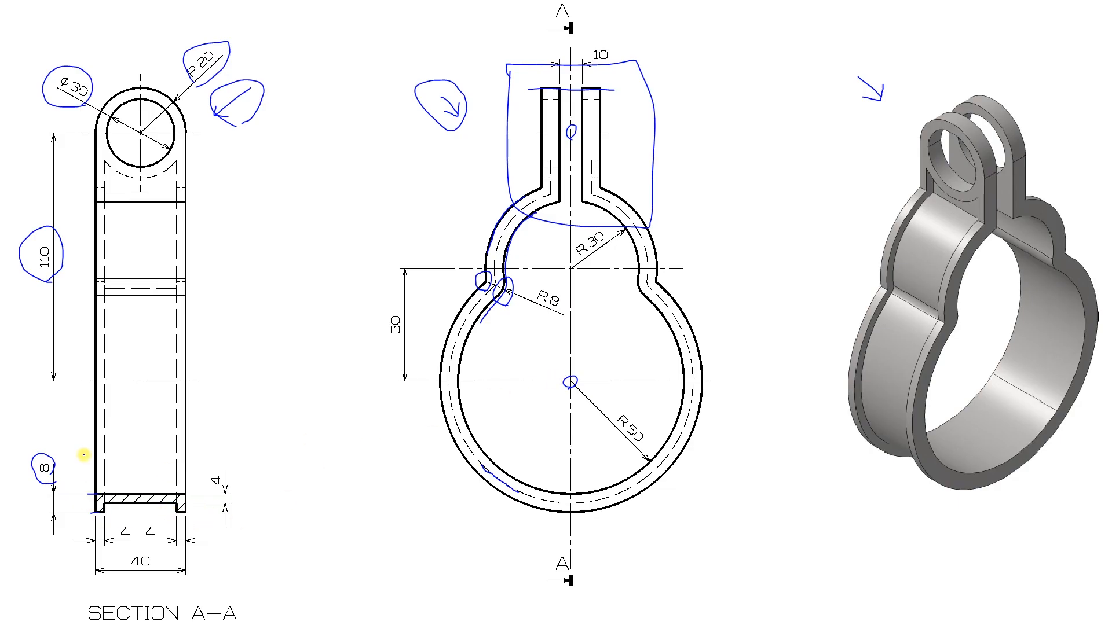
pyautogui.moveTo(142, 578)
pyautogui.mouseDown()
pyautogui.moveTo(129, 555)
pyautogui.moveTo(151, 572)
pyautogui.moveTo(117, 529)
pyautogui.moveTo(155, 519)
pyautogui.moveTo(152, 542)
pyautogui.mouseUp()
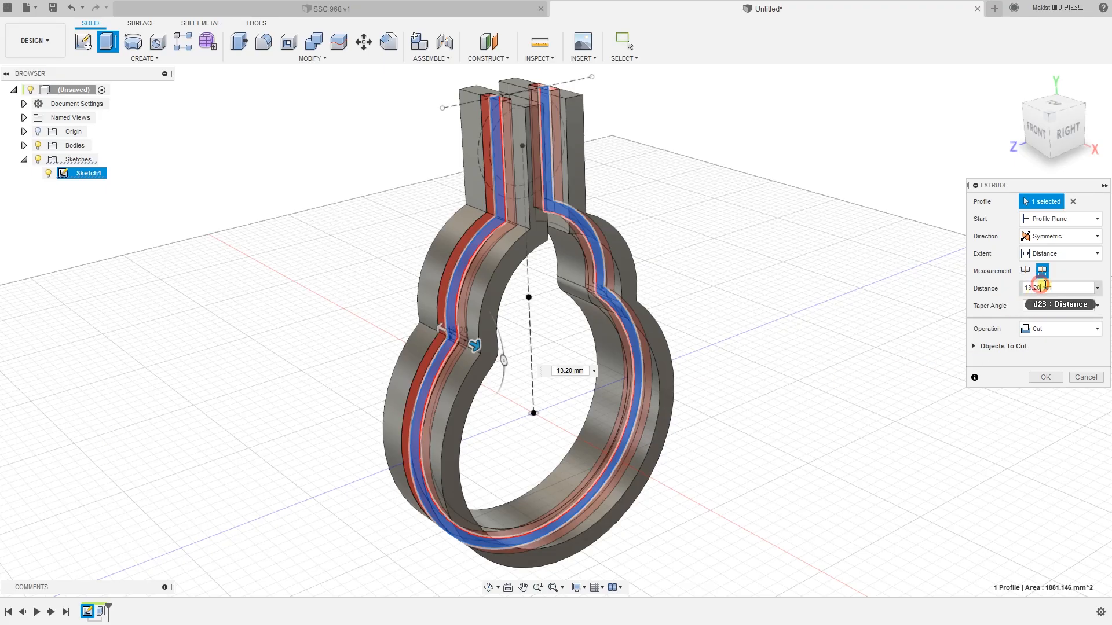
pyautogui.click(1063, 284)
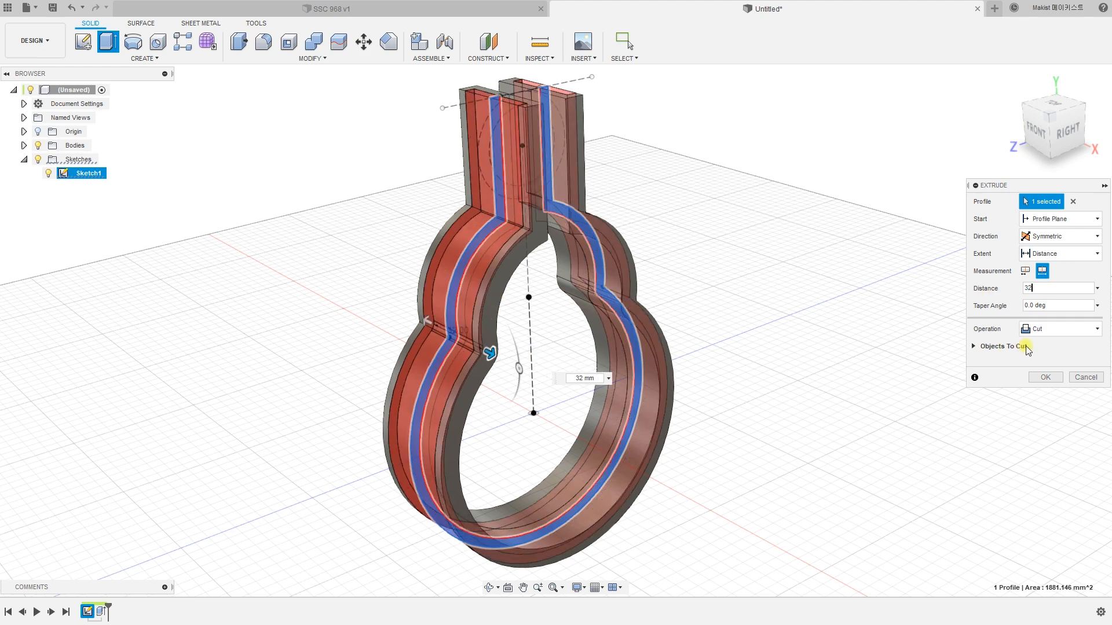
pyautogui.click(1050, 329)
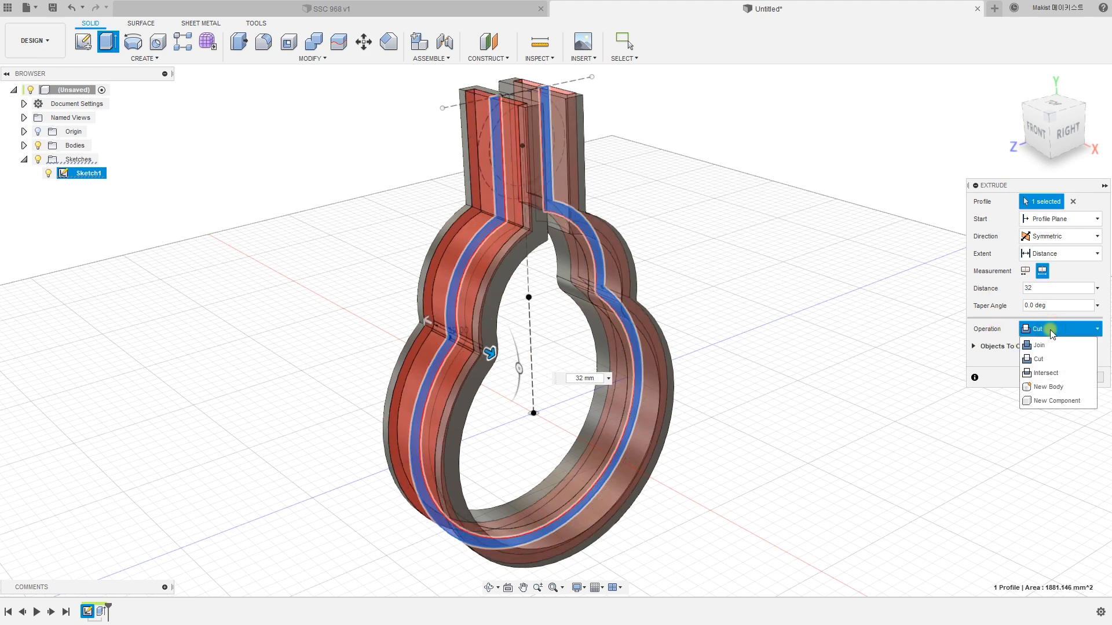
pyautogui.click(1050, 329)
pyautogui.click(1042, 377)
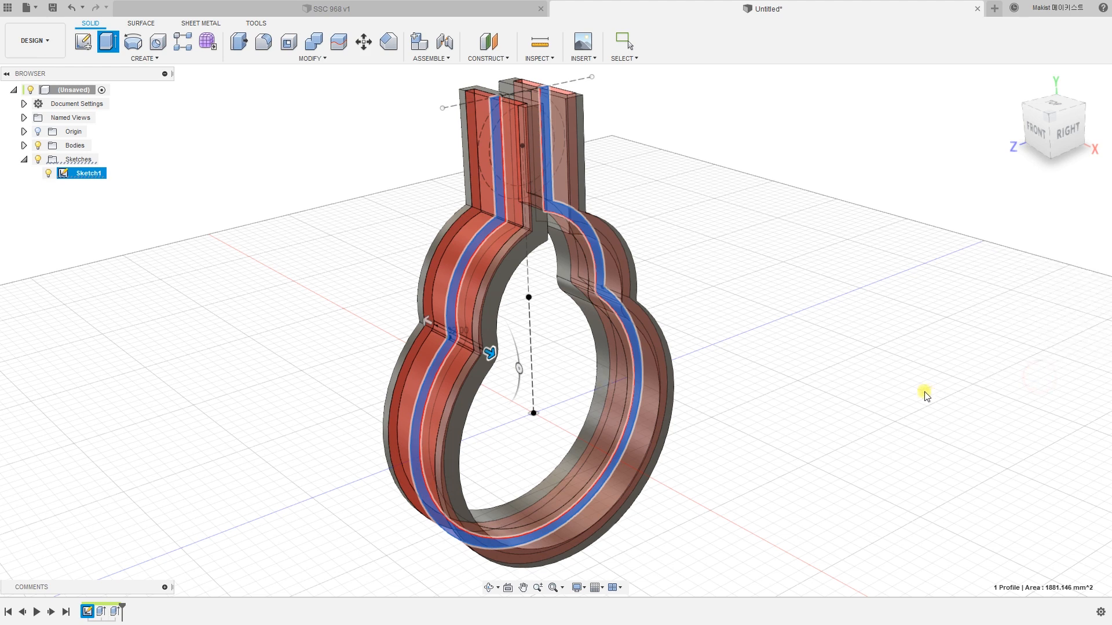
# Hide Sketch1 and inspect the grooved ring body from several sides.
pyautogui.click(48, 174)
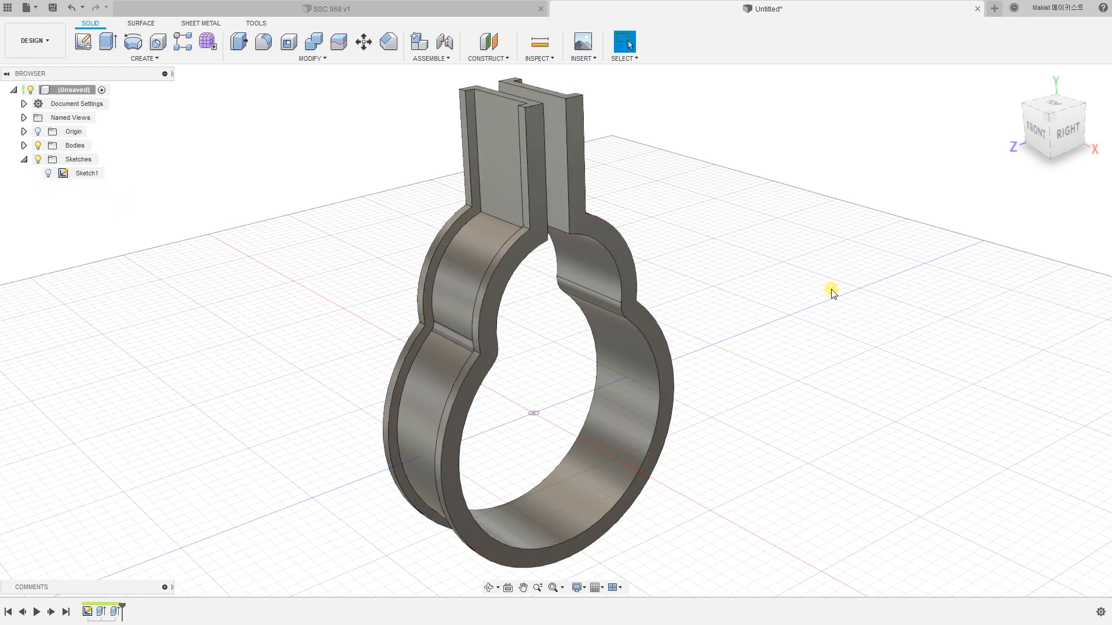
pyautogui.scroll(-3, 832, 349)
pyautogui.moveTo(829, 352)
pyautogui.mouseDown()
pyautogui.moveTo(839, 332)
pyautogui.moveTo(776, 375)
pyautogui.moveTo(830, 362)
pyautogui.mouseUp()
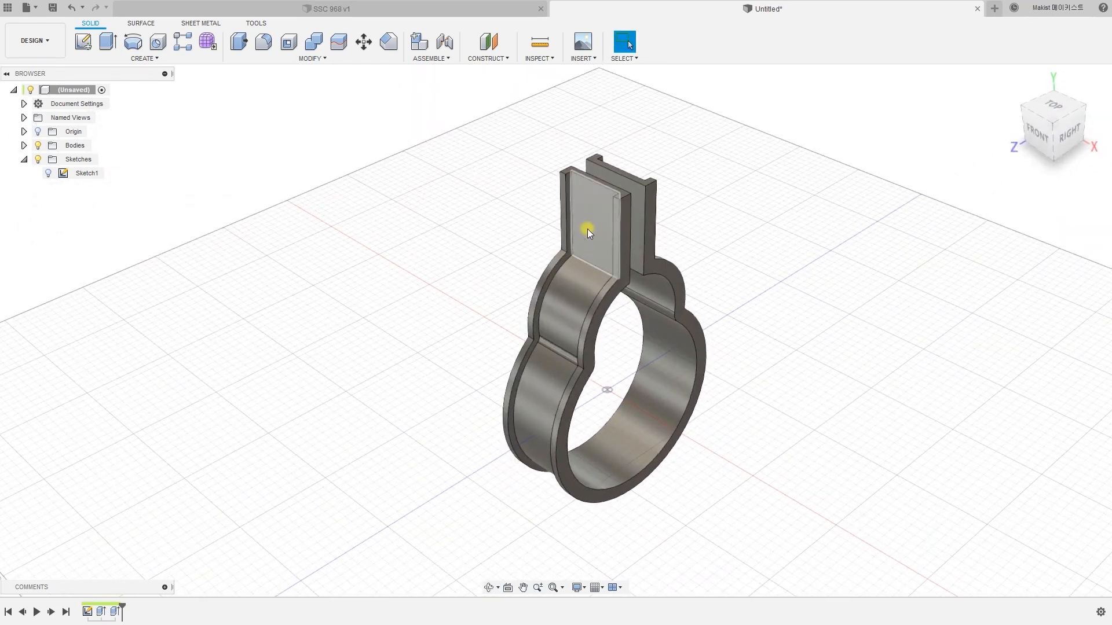
pyautogui.moveTo(587, 228); pyautogui.dragTo(760, 316)
pyautogui.press('Escape')
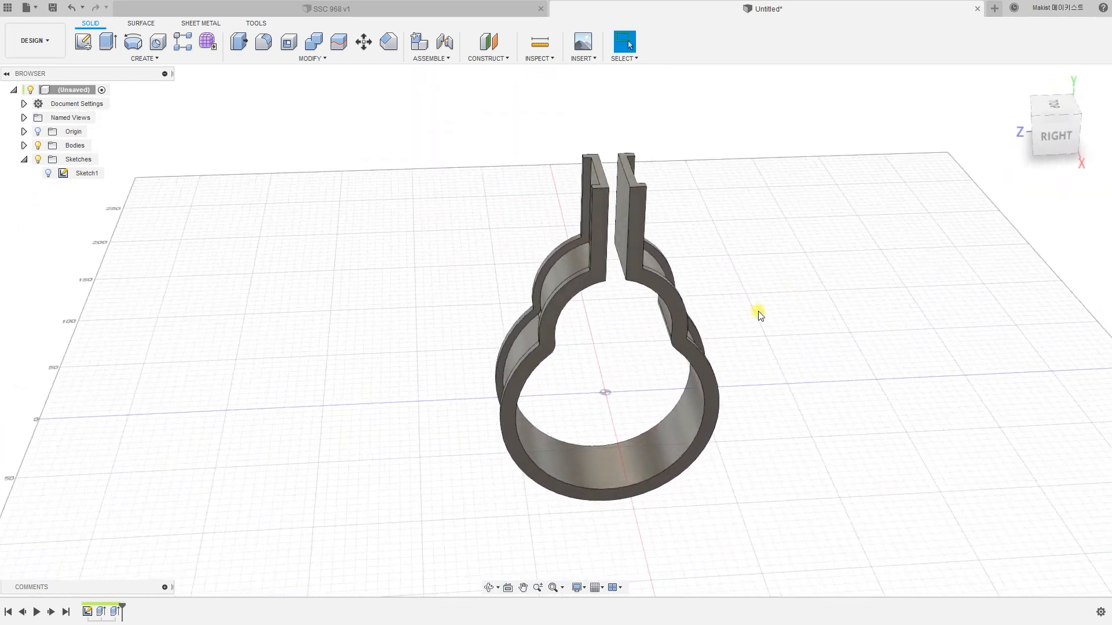
pyautogui.keyDown('shift'); pyautogui.moveTo(608, 216); pyautogui.dragTo(827, 336, button='middle'); pyautogui.keyUp('shift')
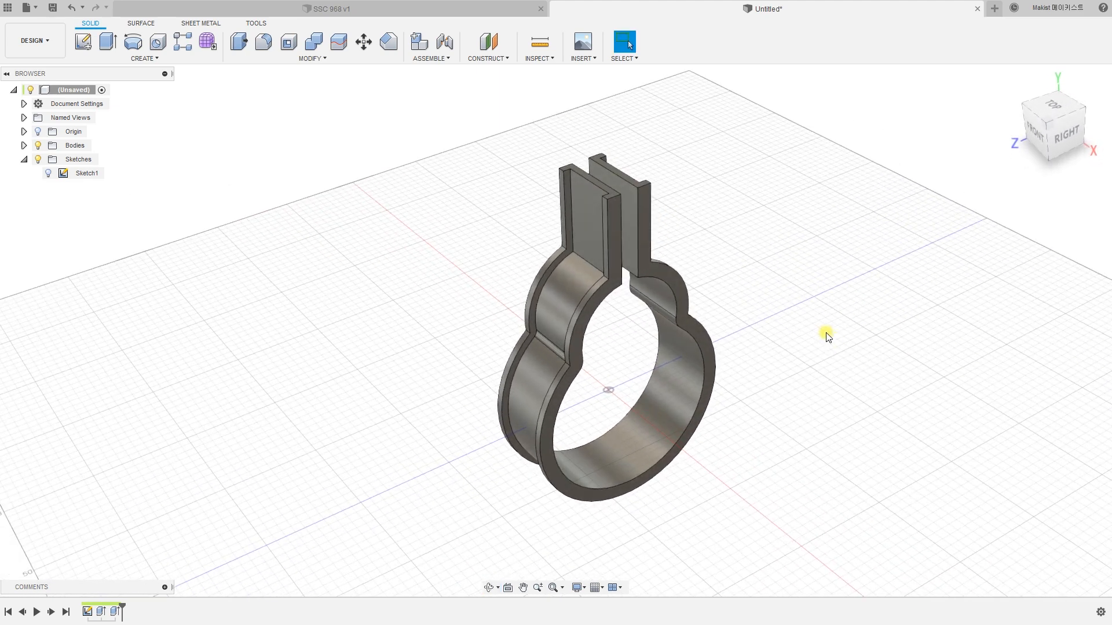
# Start a new sketch on the vertical XY origin plane, facing the flat neck walls.
pyautogui.click(83, 41)
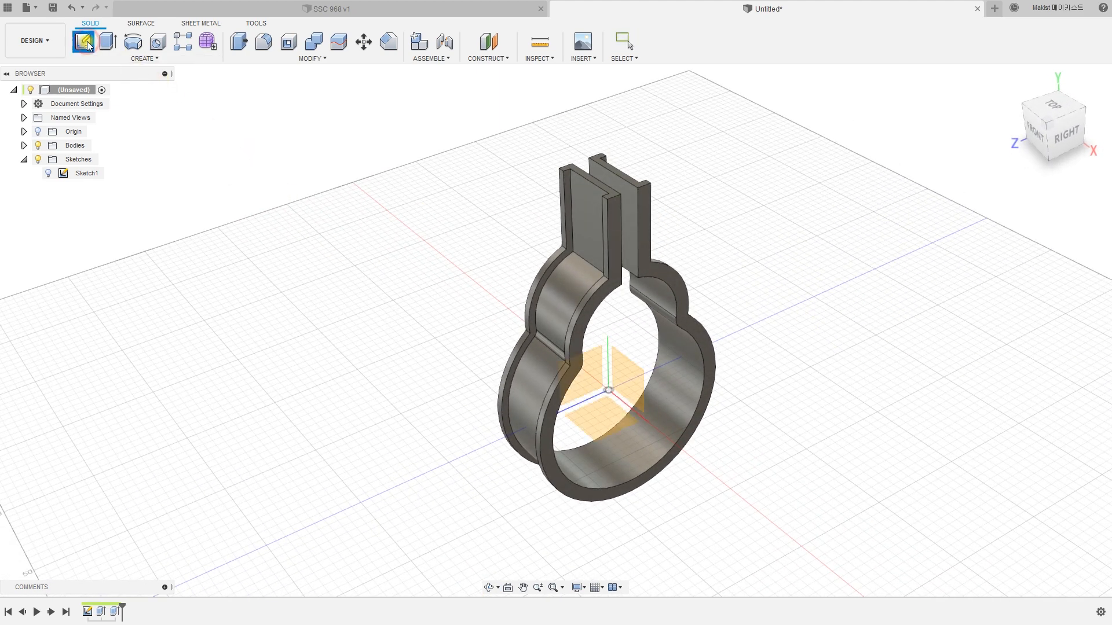
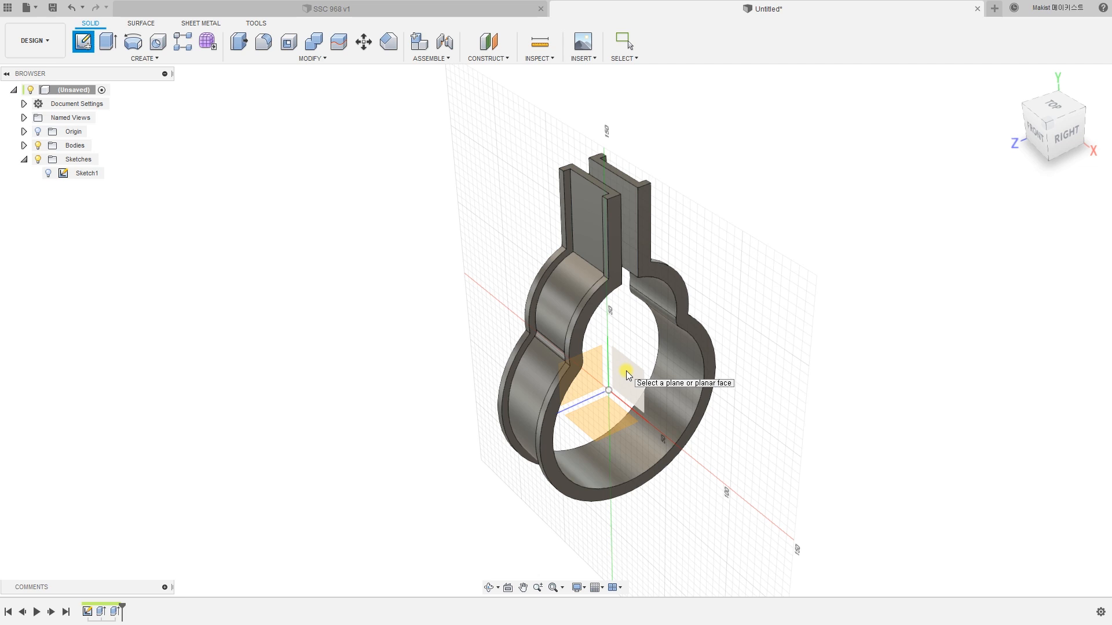
pyautogui.click(626, 372)
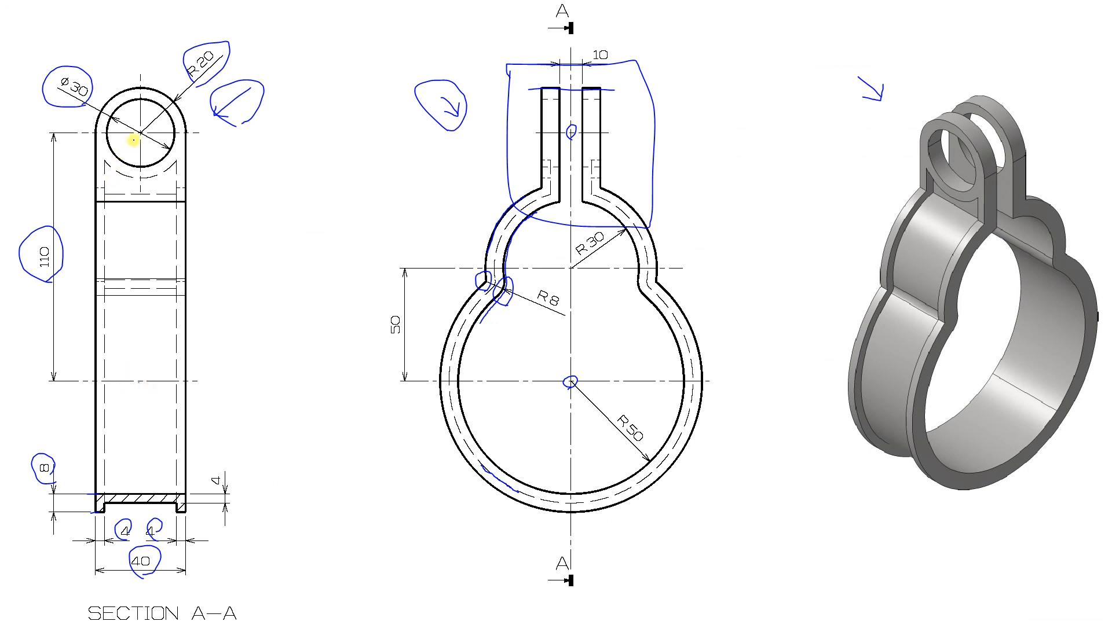
pyautogui.moveTo(140, 134); pyautogui.dragTo(140, 346)
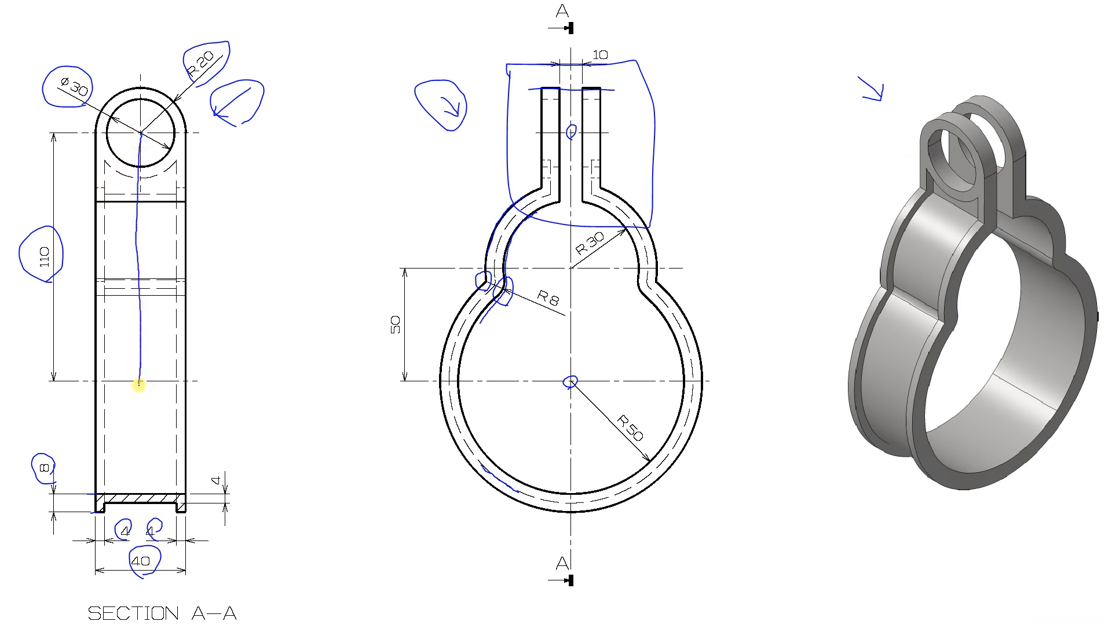
pyautogui.moveTo(55, 265)
pyautogui.mouseDown()
pyautogui.moveTo(29, 253)
pyautogui.moveTo(64, 266)
pyautogui.mouseUp()
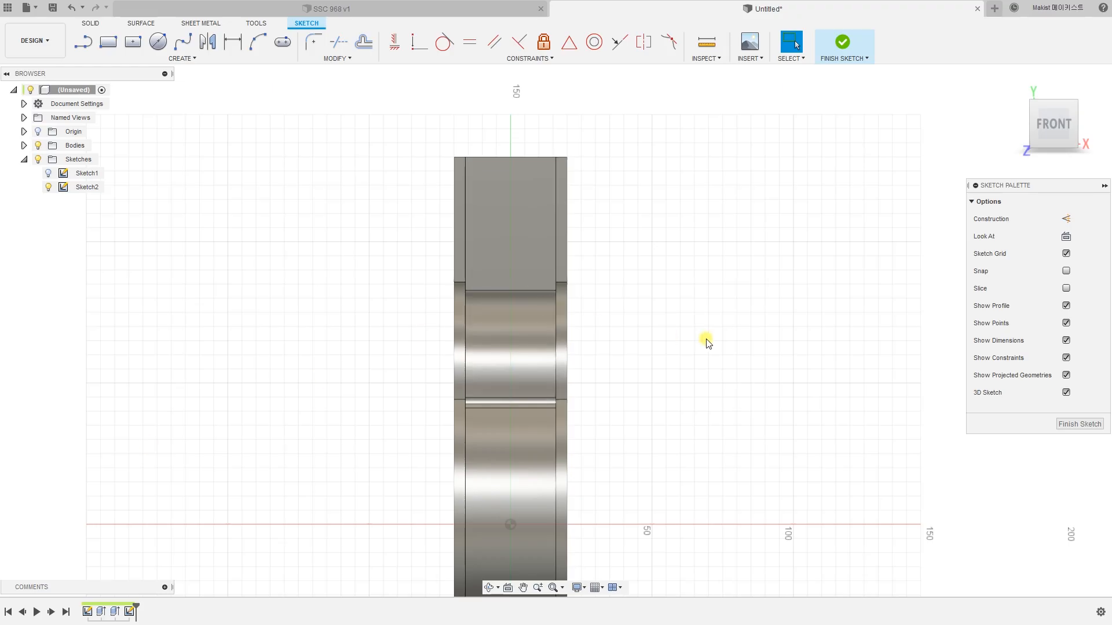
# Draw a vertical line about 141 mm long from the origin up to a point above the neck walls.
pyautogui.moveTo(706, 340); pyautogui.dragTo(707, 301, button='middle')
pyautogui.scroll(-1, 707, 306)
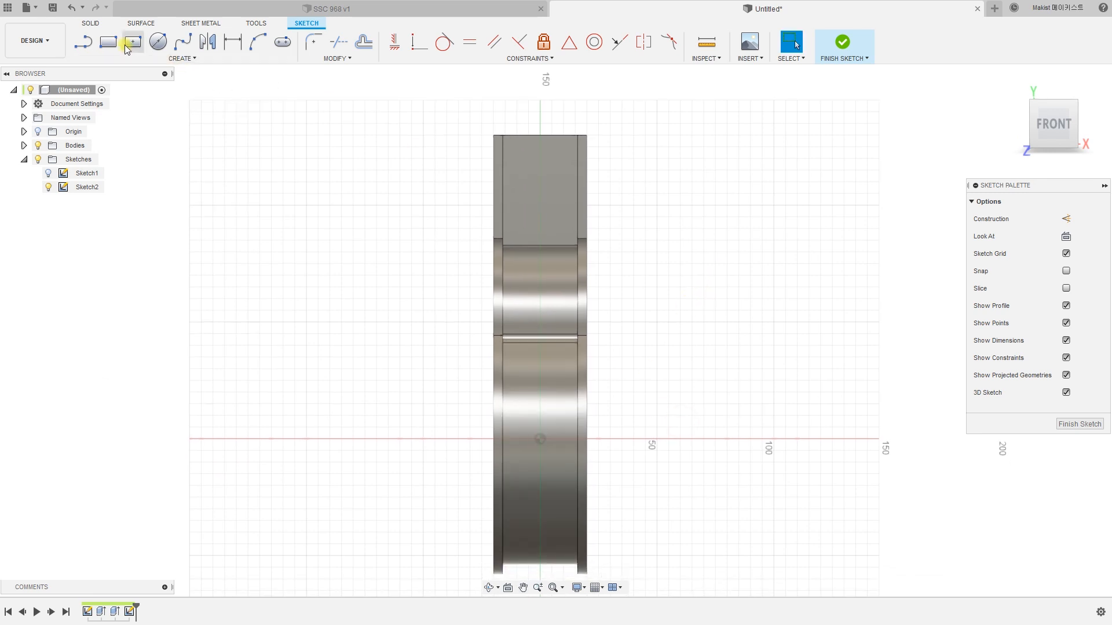
pyautogui.click(87, 47)
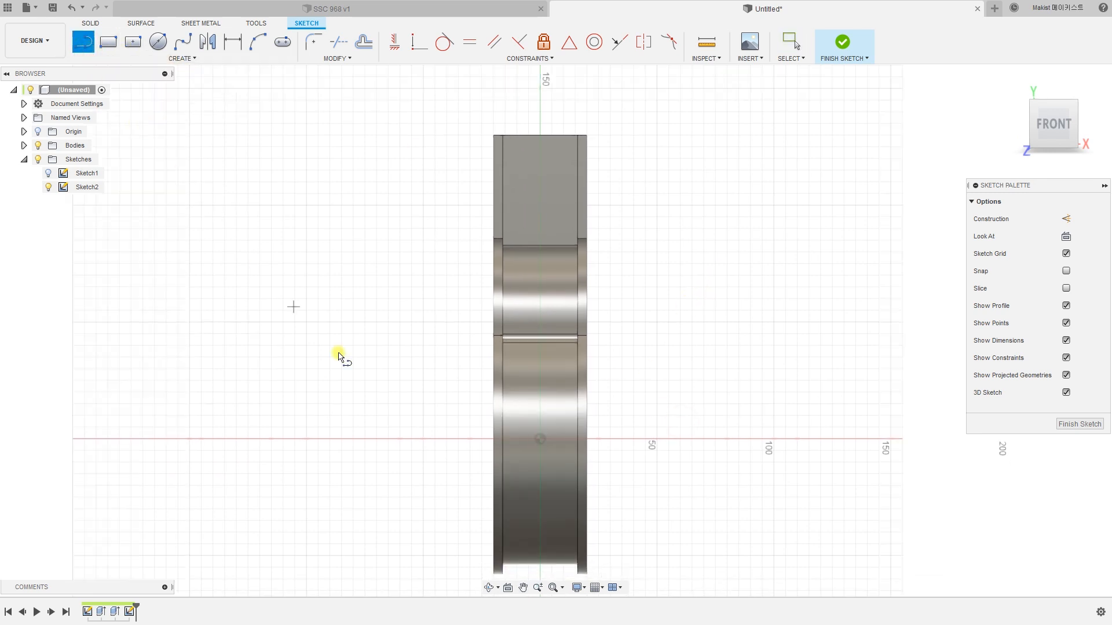
pyautogui.click(541, 439)
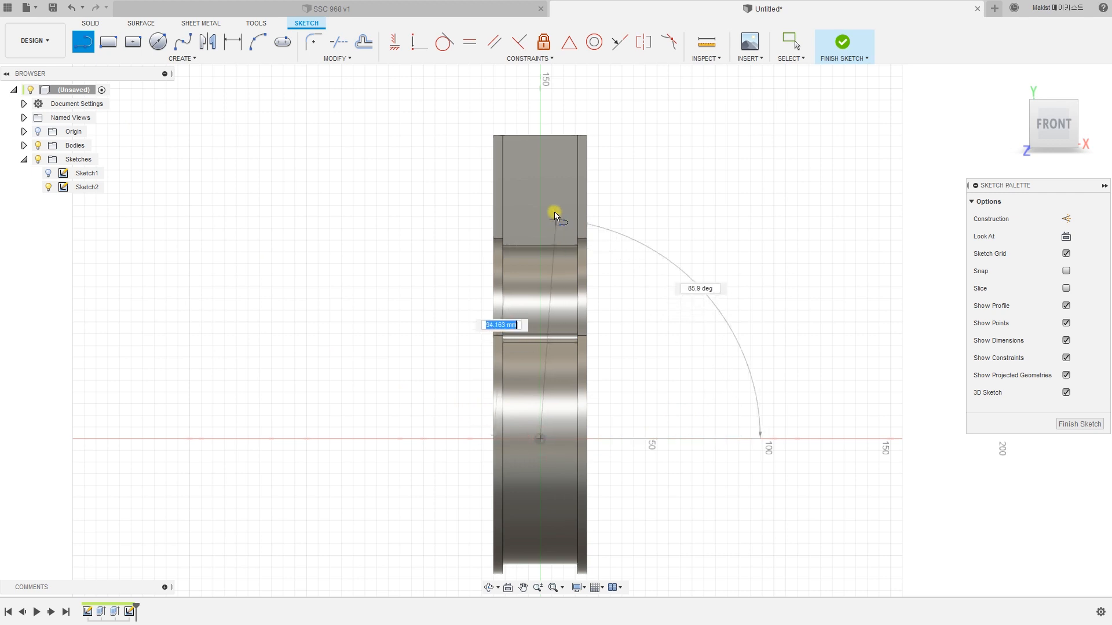
pyautogui.click(539, 109)
pyautogui.press('Escape')
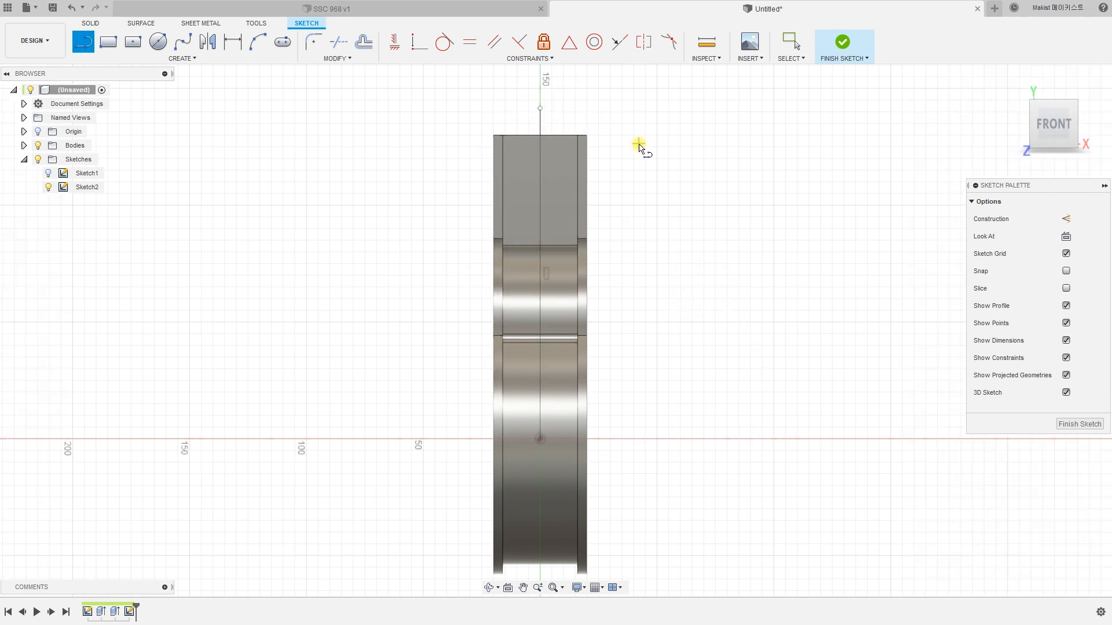
pyautogui.press('Escape')
pyautogui.click(636, 161)
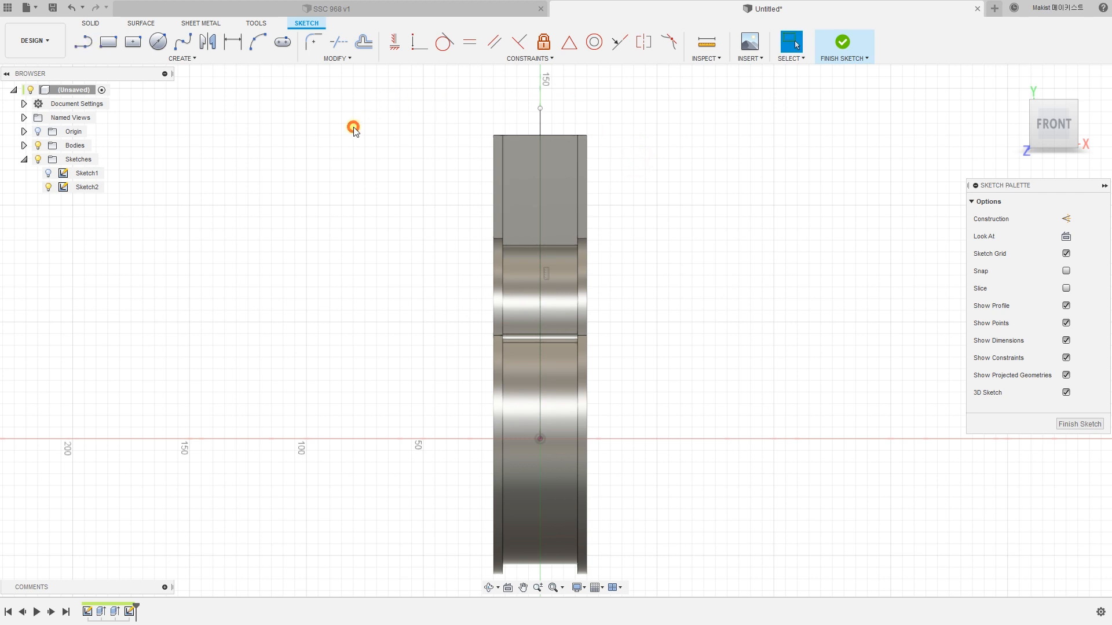
# Dimension the vertical line's length to 110 mm and convert it to a construction line.
pyautogui.press('d')
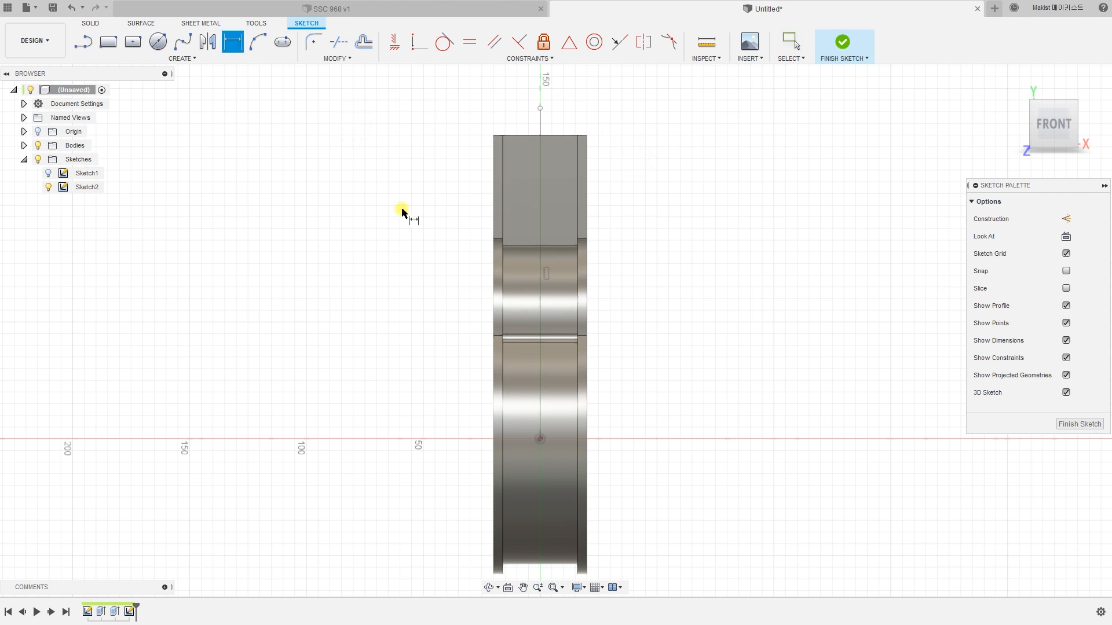
pyautogui.click(539, 131)
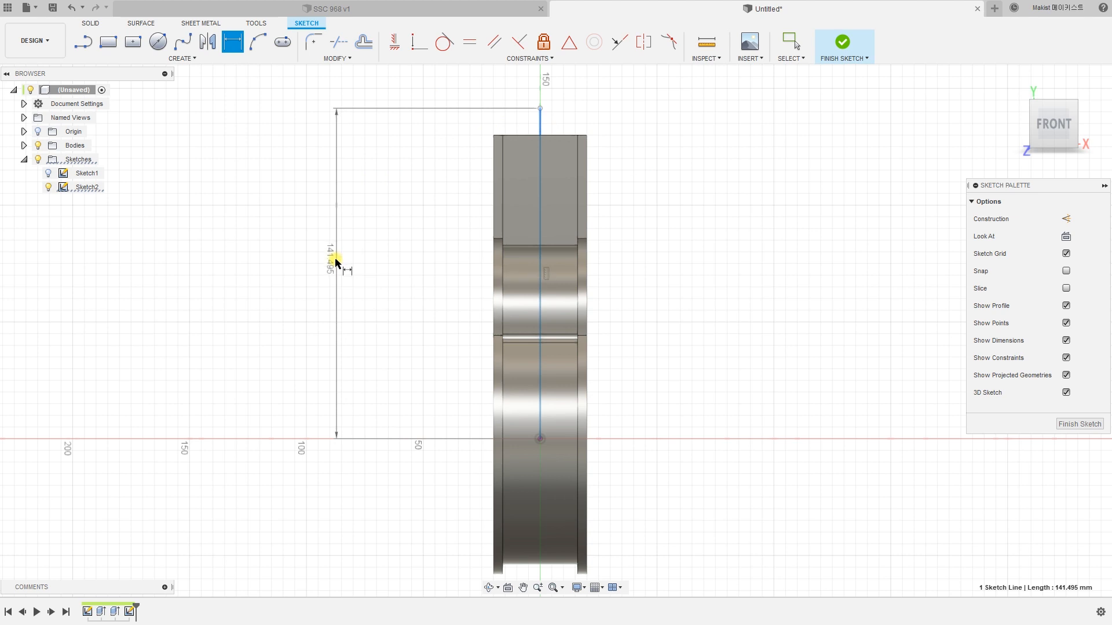
pyautogui.click(333, 262)
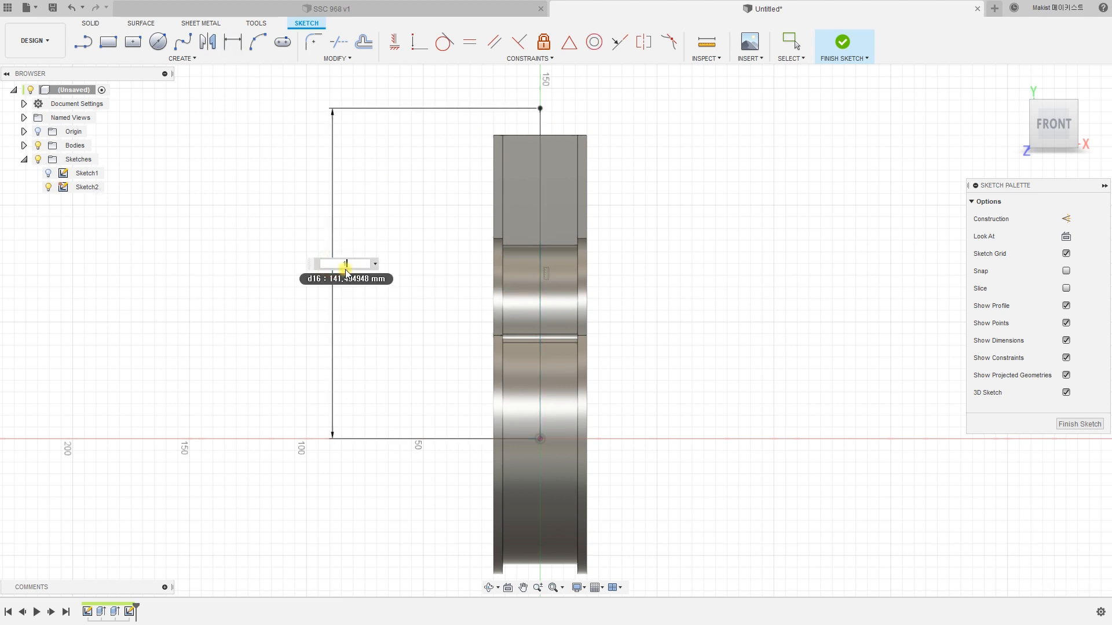
pyautogui.write('110')
pyautogui.press('Return')
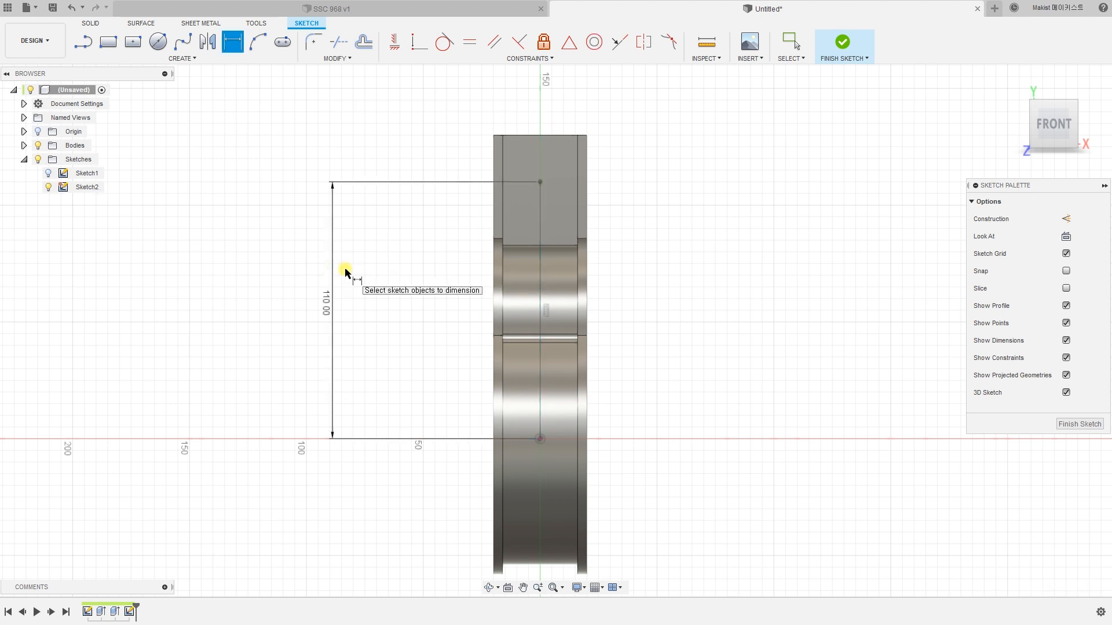
pyautogui.press('Escape')
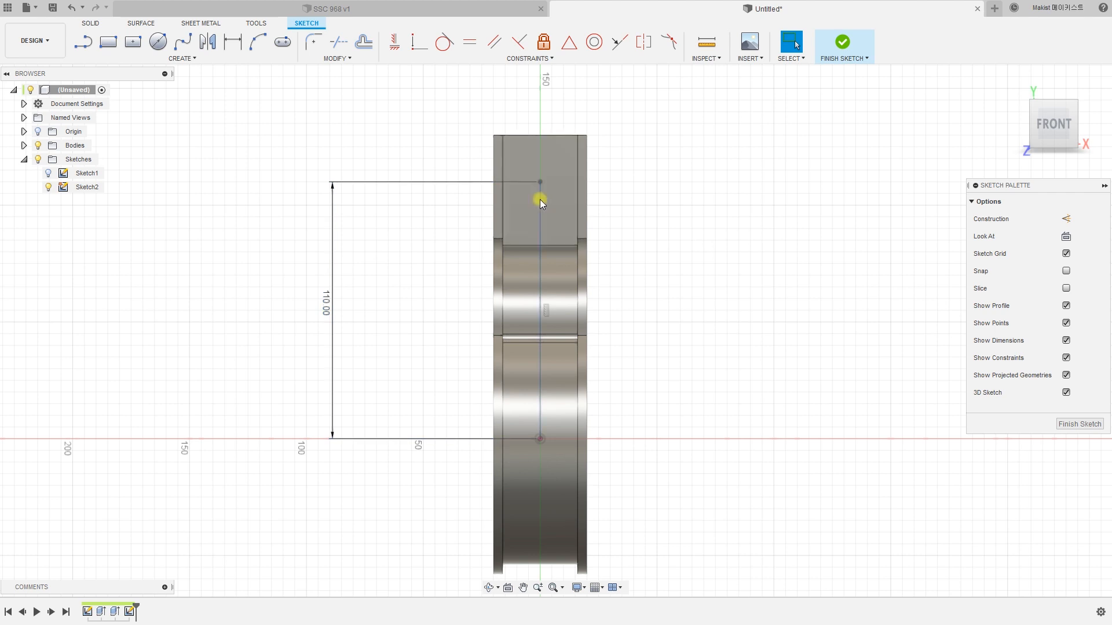
pyautogui.click(541, 265)
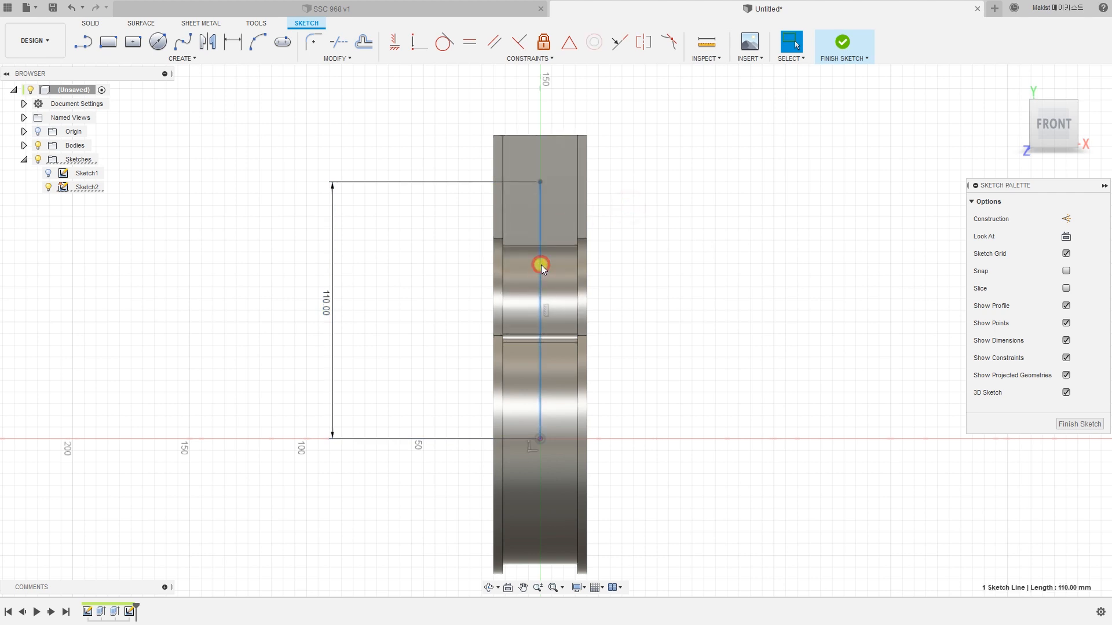
pyautogui.click(676, 240)
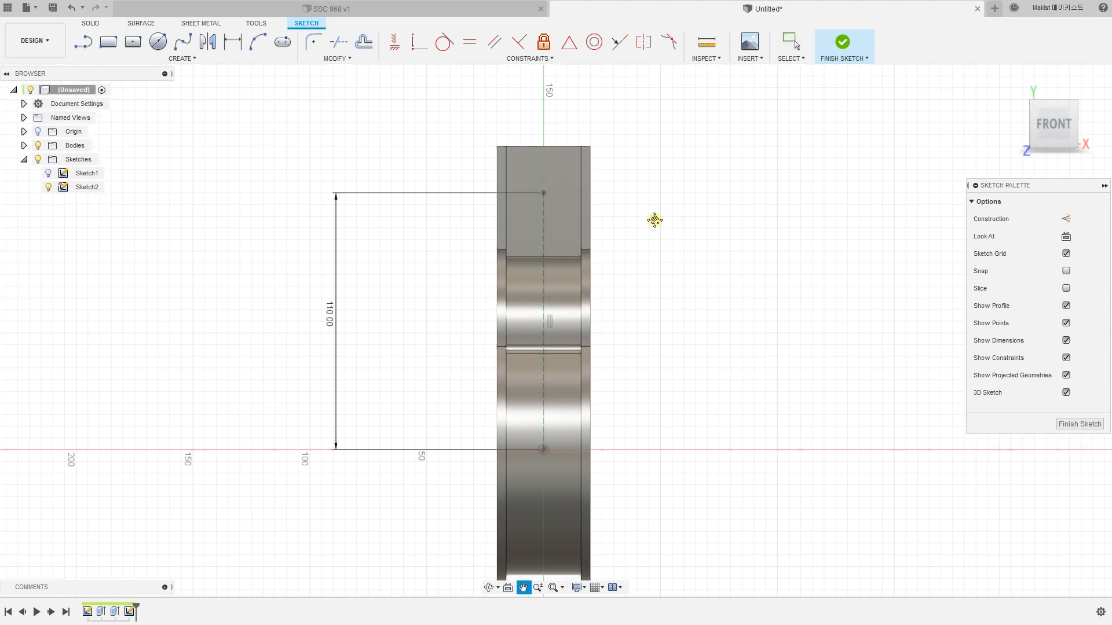
# Draw a circle centred on the construction line's upper endpoint and dimension its diameter to 30 mm.
pyautogui.moveTo(658, 211); pyautogui.dragTo(663, 230, button='middle')
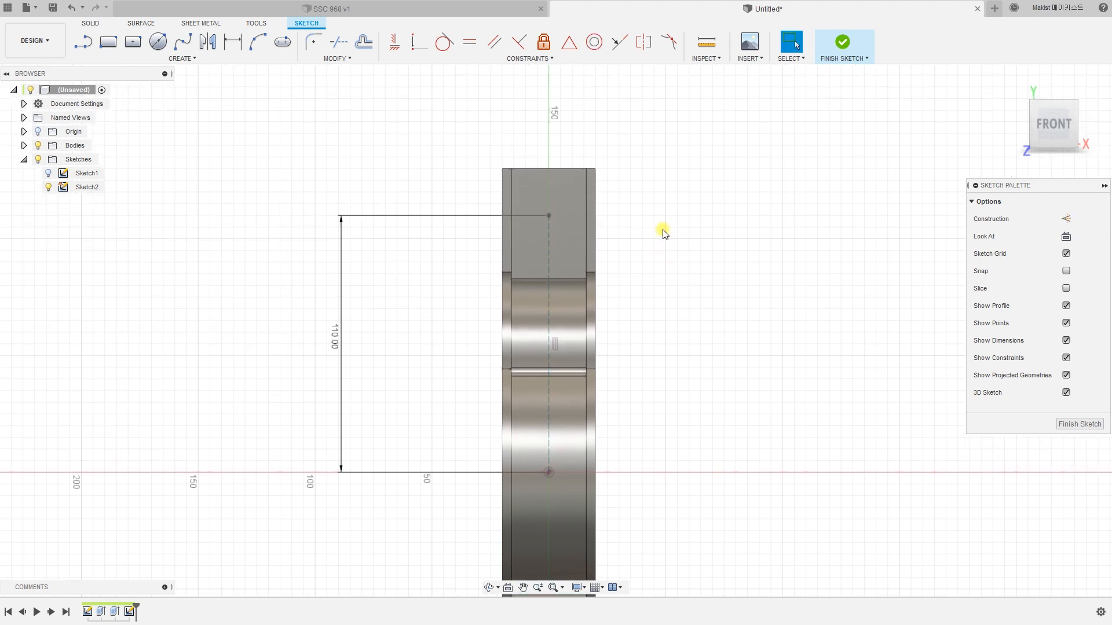
pyautogui.press('c')
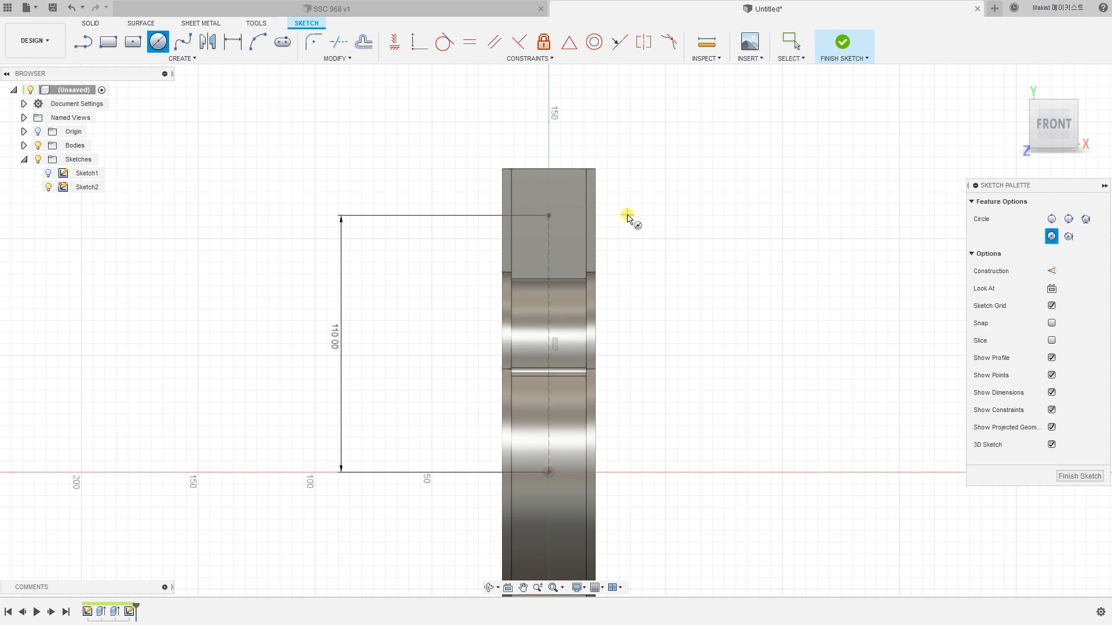
pyautogui.click(549, 216)
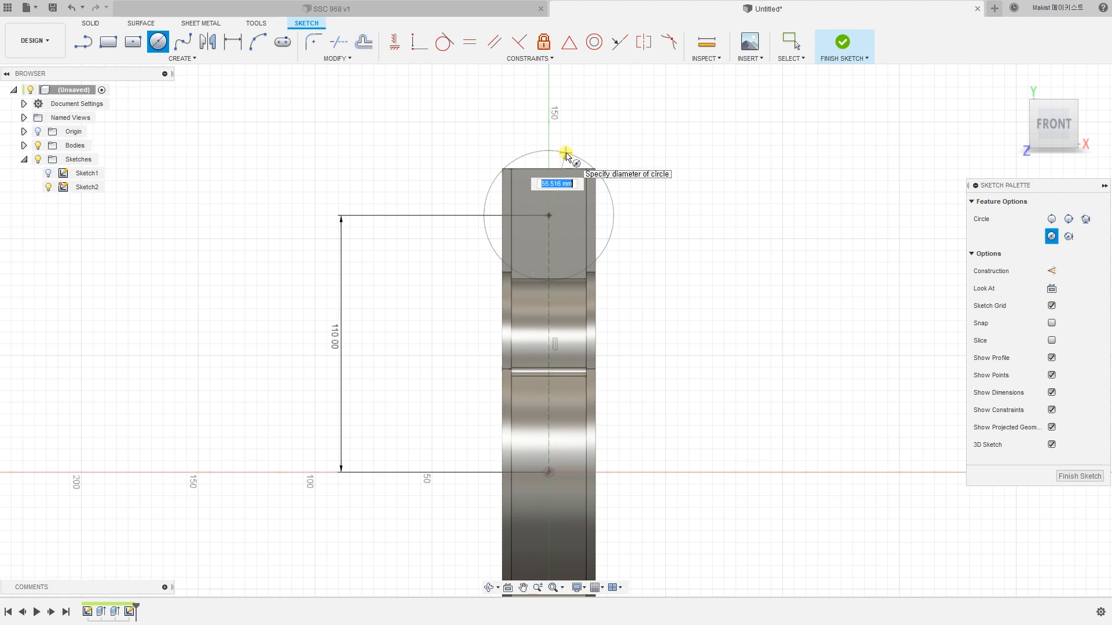
pyautogui.click(566, 155)
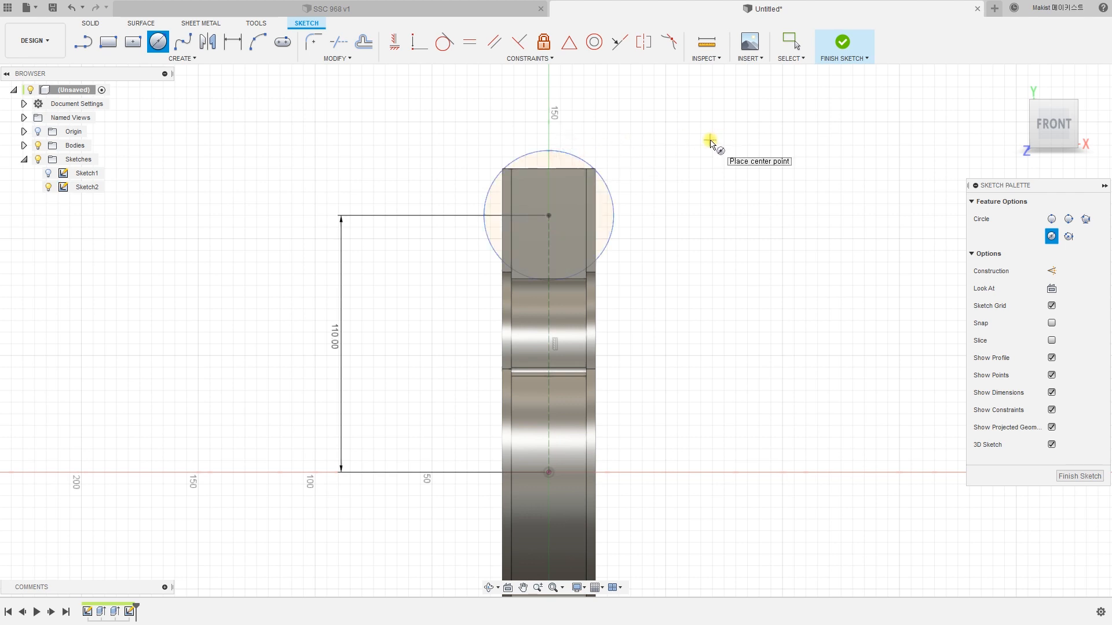
pyautogui.press('d')
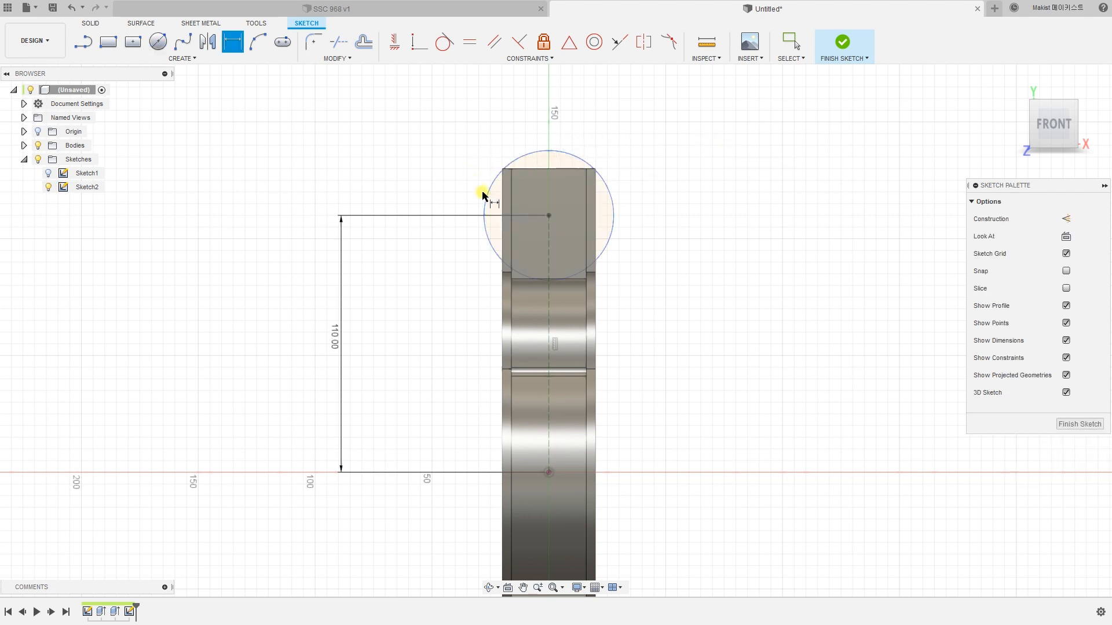
pyautogui.click(483, 194)
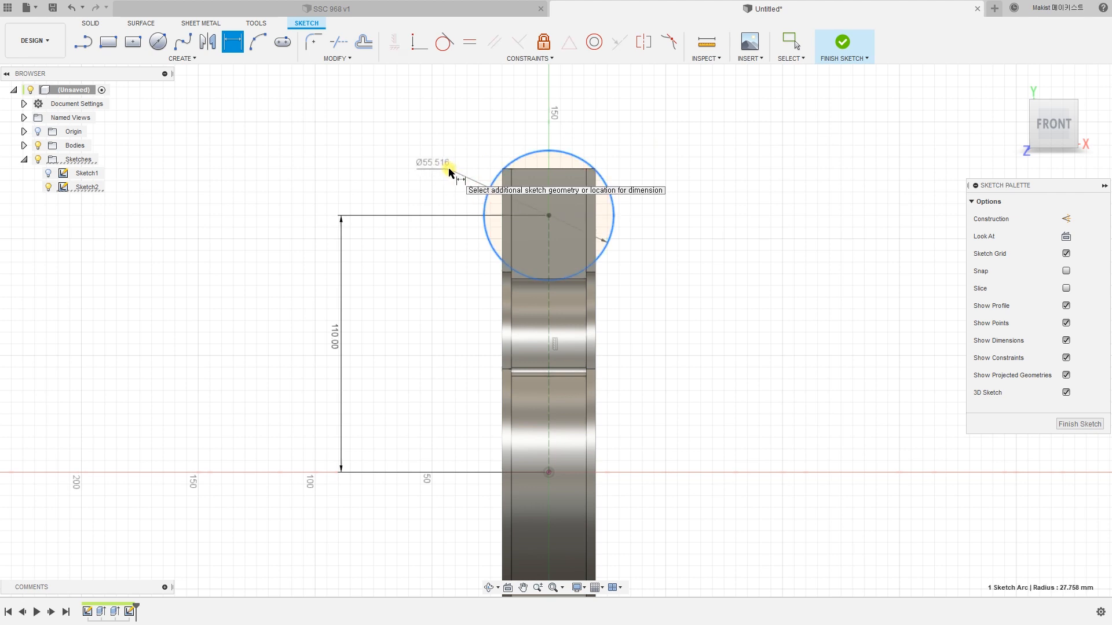
pyautogui.click(450, 170)
pyautogui.press('Return')
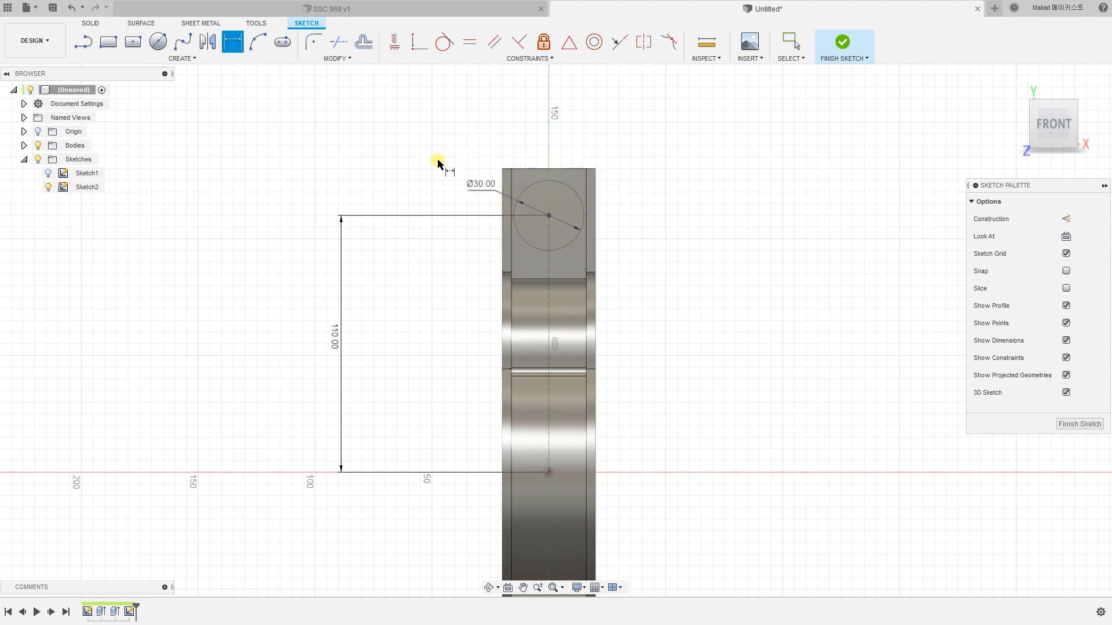
# Draw a larger circle concentric with the 30 mm circle and give it a radius dimension of 20 mm.
pyautogui.press('c')
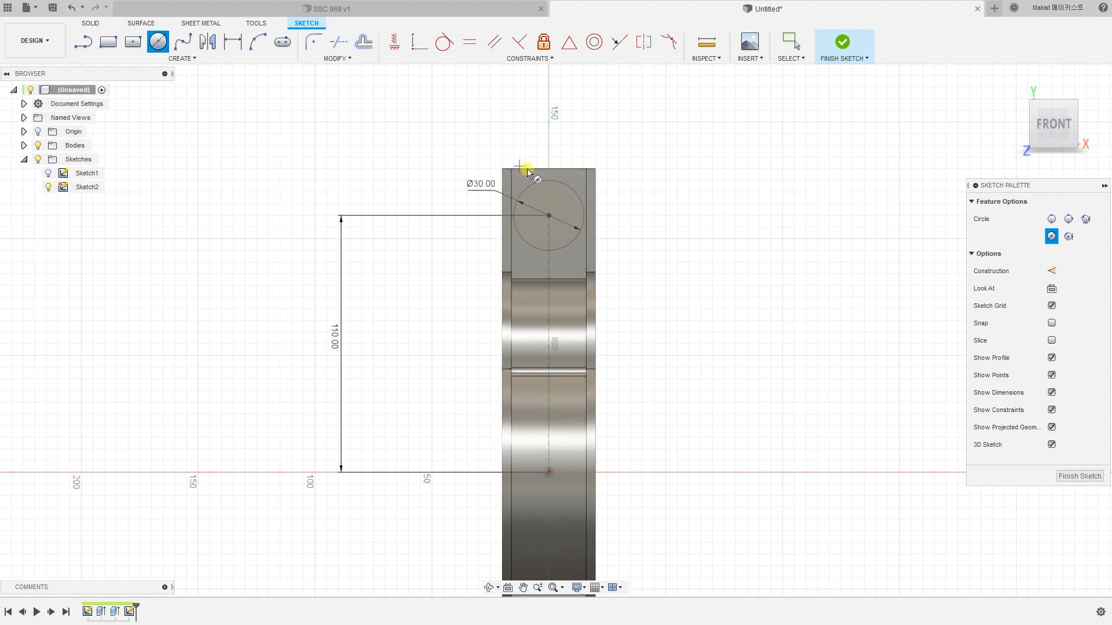
pyautogui.click(550, 214)
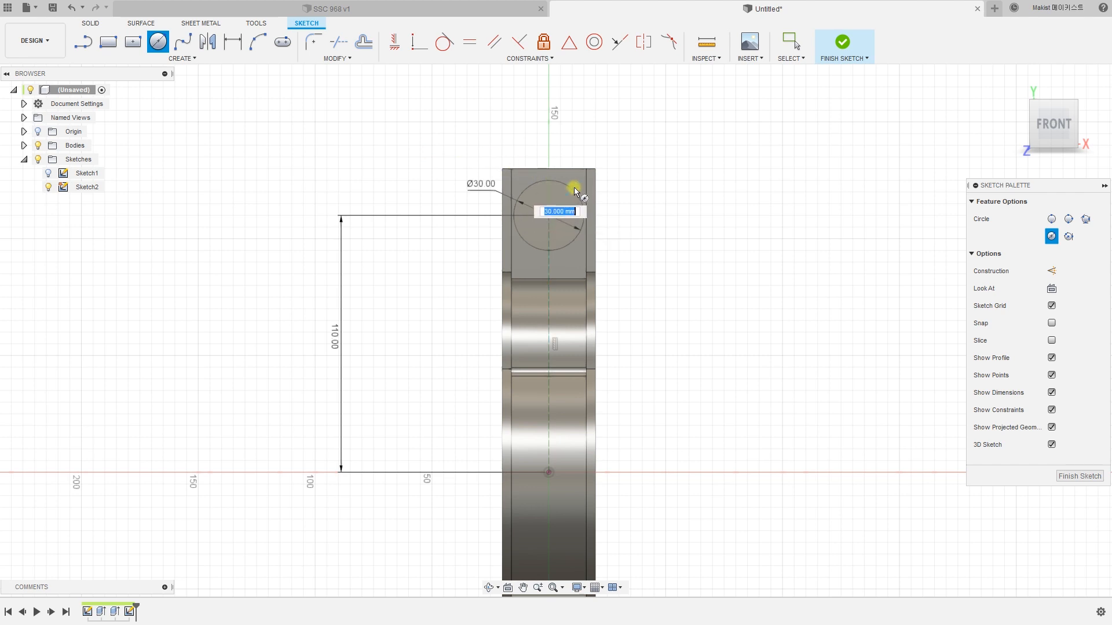
pyautogui.click(582, 175)
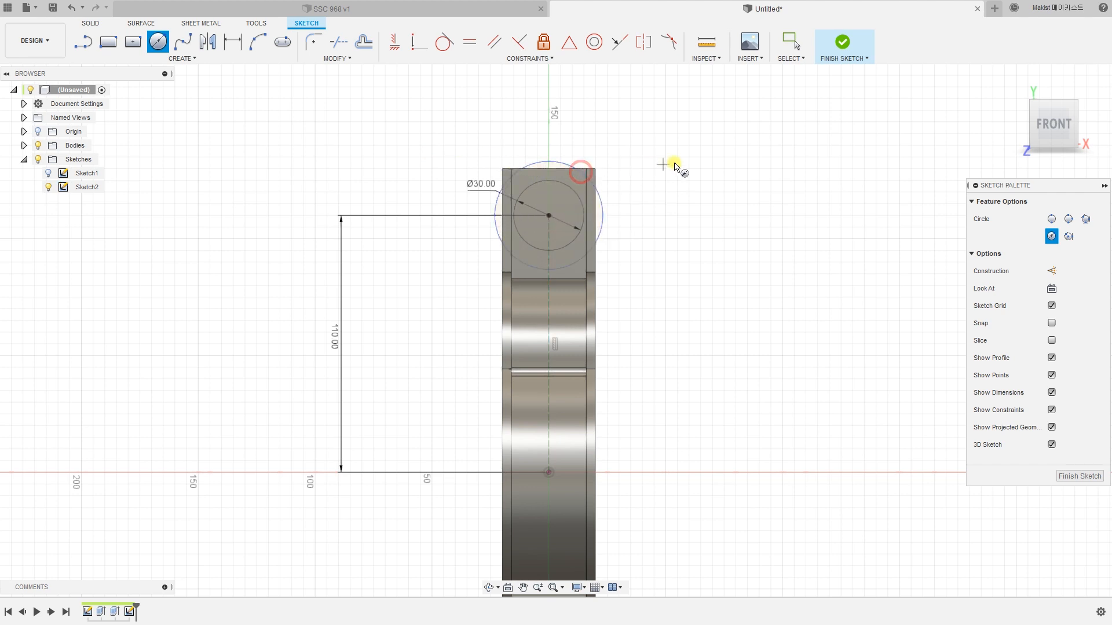
pyautogui.press('d')
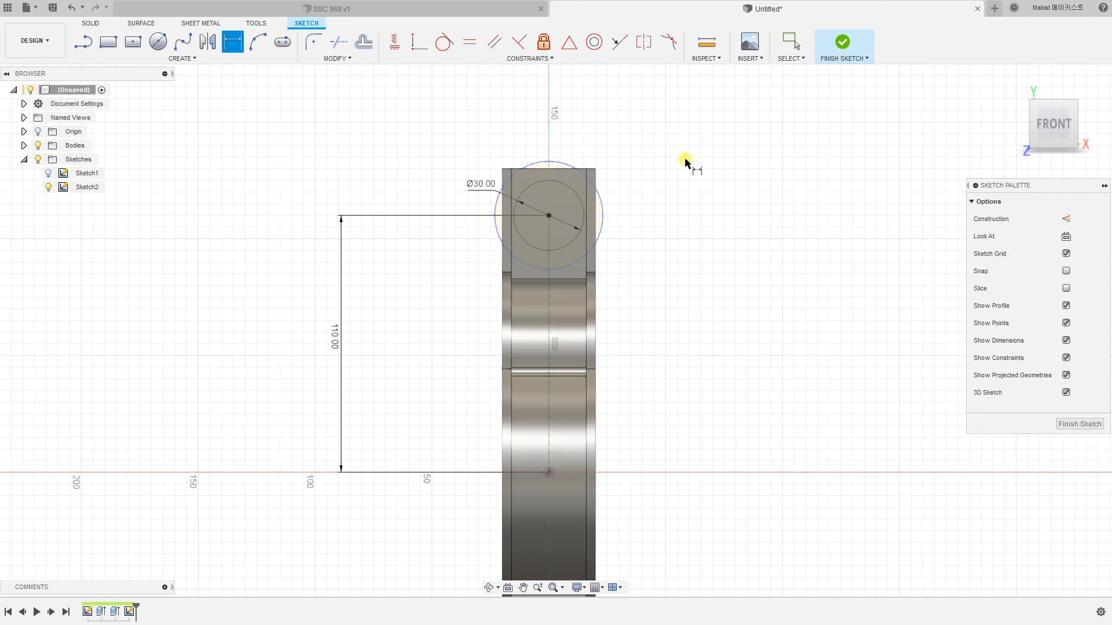
pyautogui.click(571, 167)
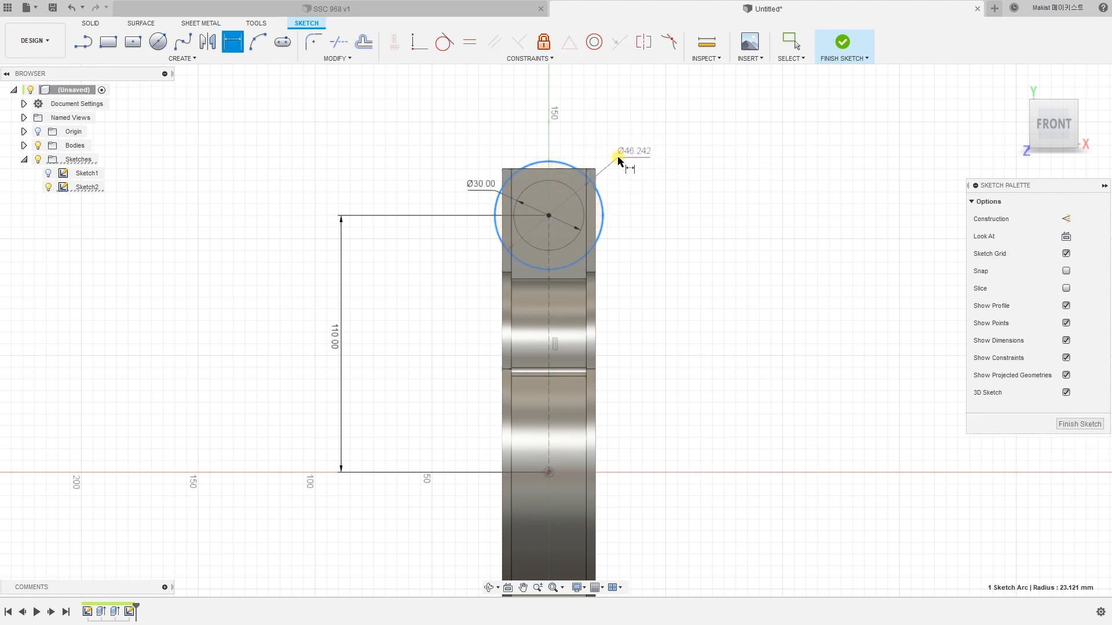
pyautogui.rightClick(618, 161)
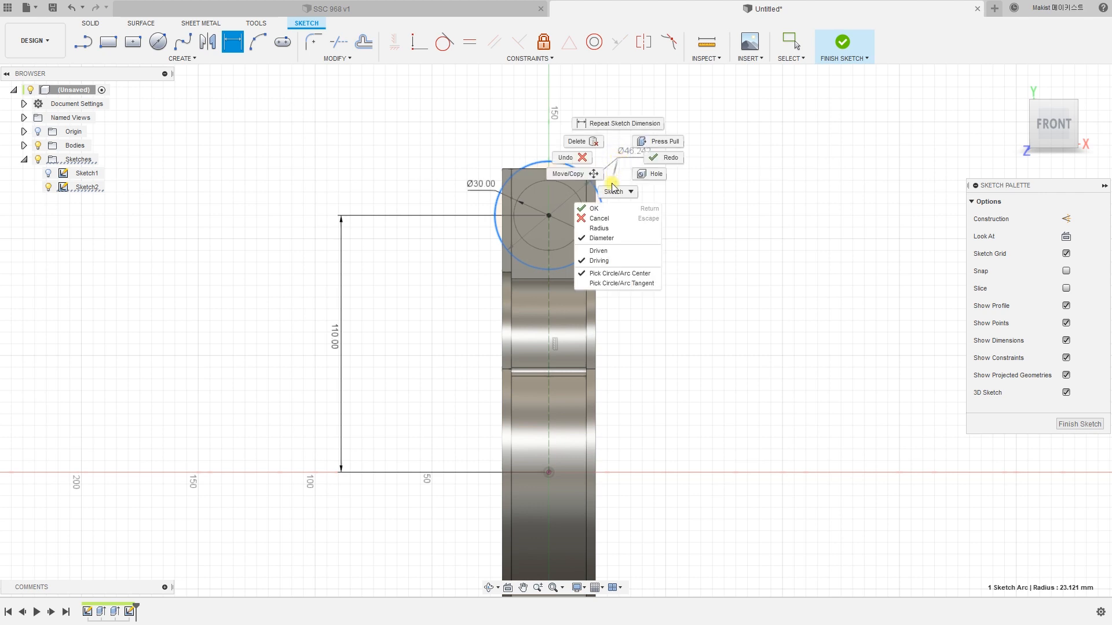
pyautogui.click(609, 234)
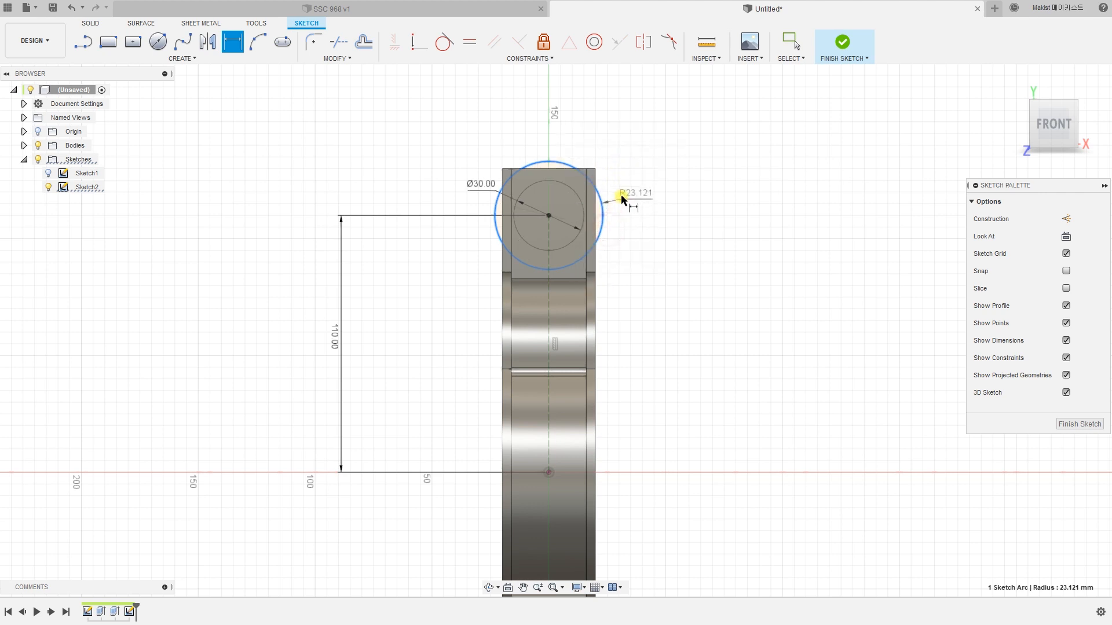
pyautogui.click(617, 163)
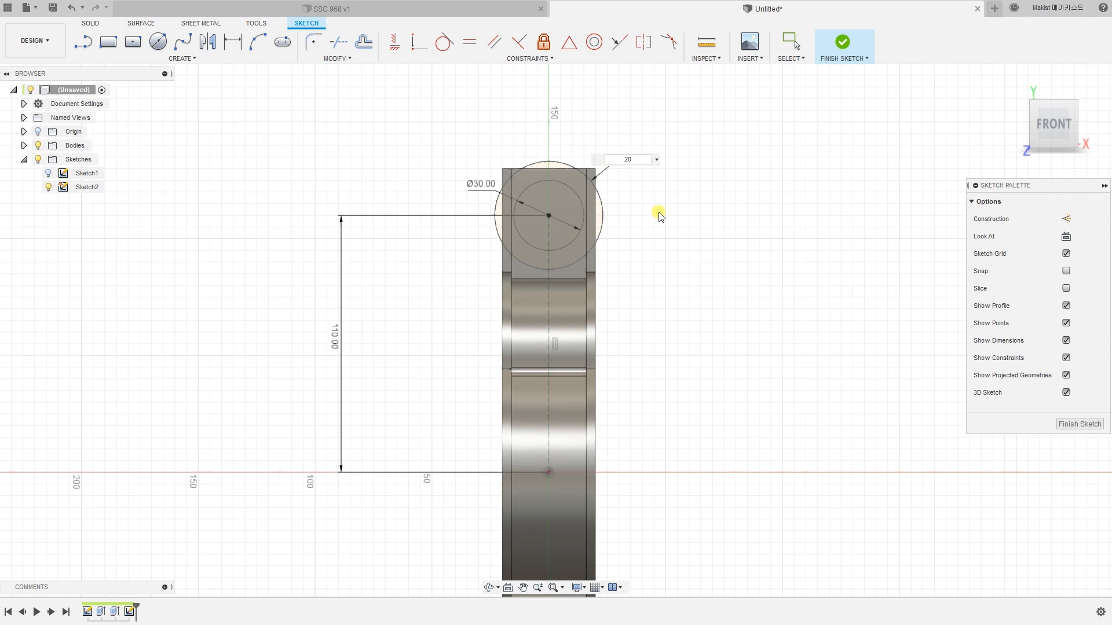
pyautogui.press('Return')
pyautogui.press('Escape')
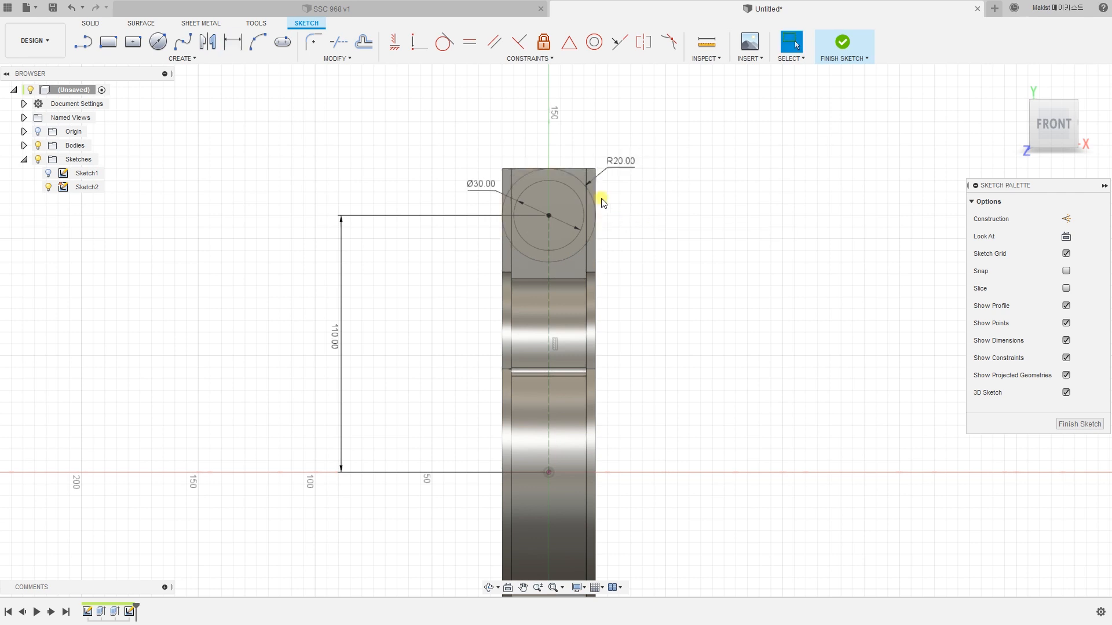
# Turn on Slice so the ring body is cut away at the sketch plane between the neck walls.
pyautogui.keyDown('shift'); pyautogui.moveTo(662, 221); pyautogui.dragTo(613, 236, button='middle'); pyautogui.keyUp('shift')
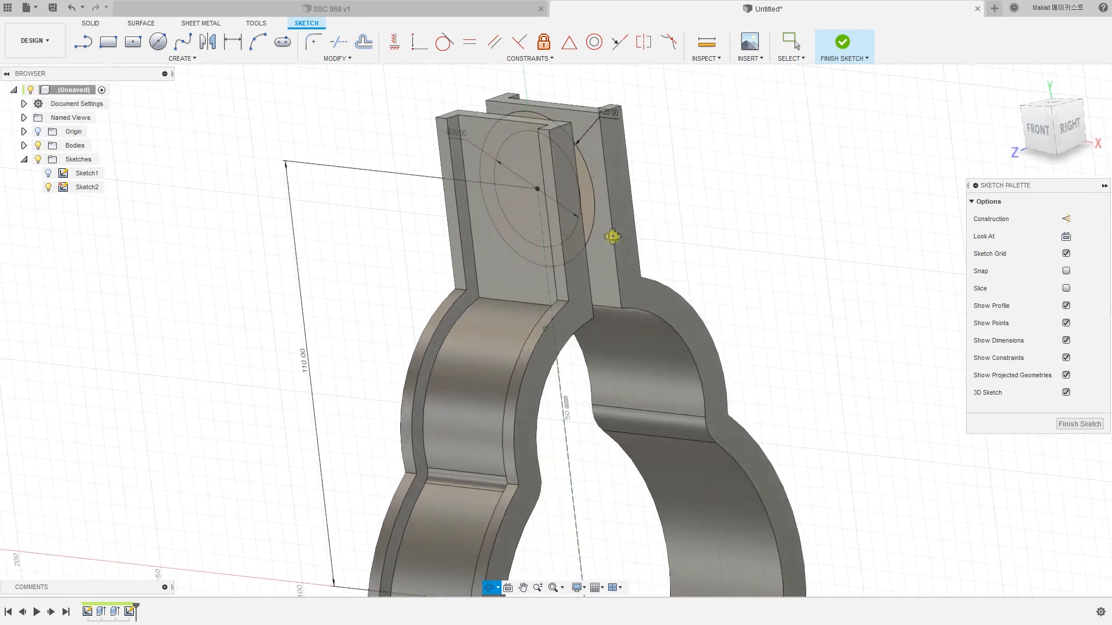
pyautogui.keyDown('shift'); pyautogui.moveTo(697, 205); pyautogui.dragTo(747, 197, button='middle'); pyautogui.keyUp('shift')
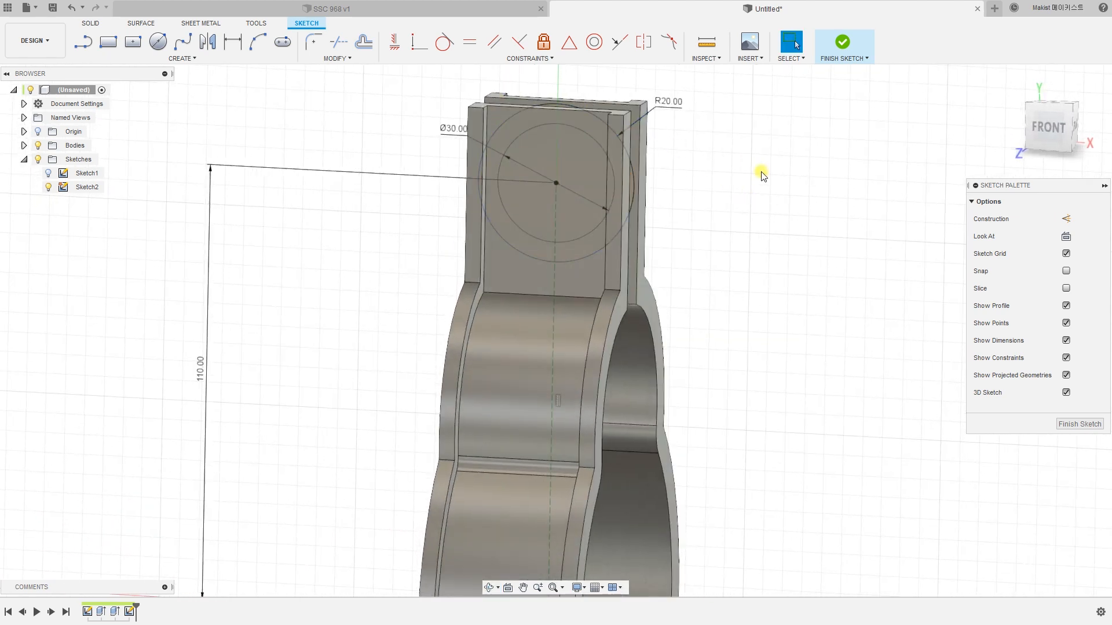
pyautogui.scroll(-1, 760, 177)
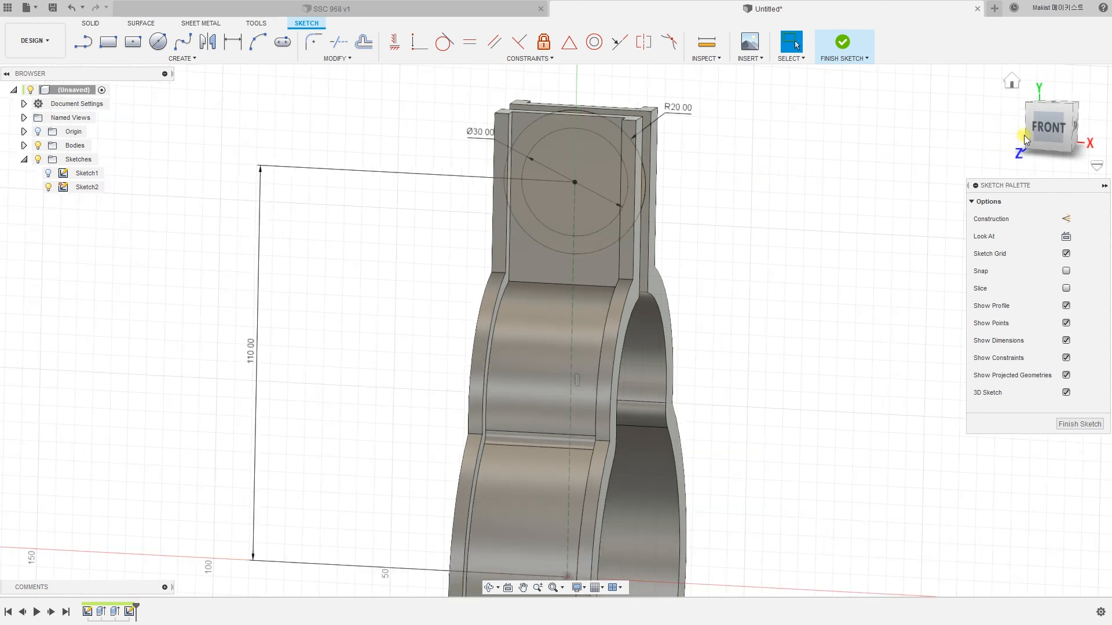
pyautogui.click(1050, 127)
pyautogui.moveTo(760, 227); pyautogui.dragTo(733, 249, button='middle')
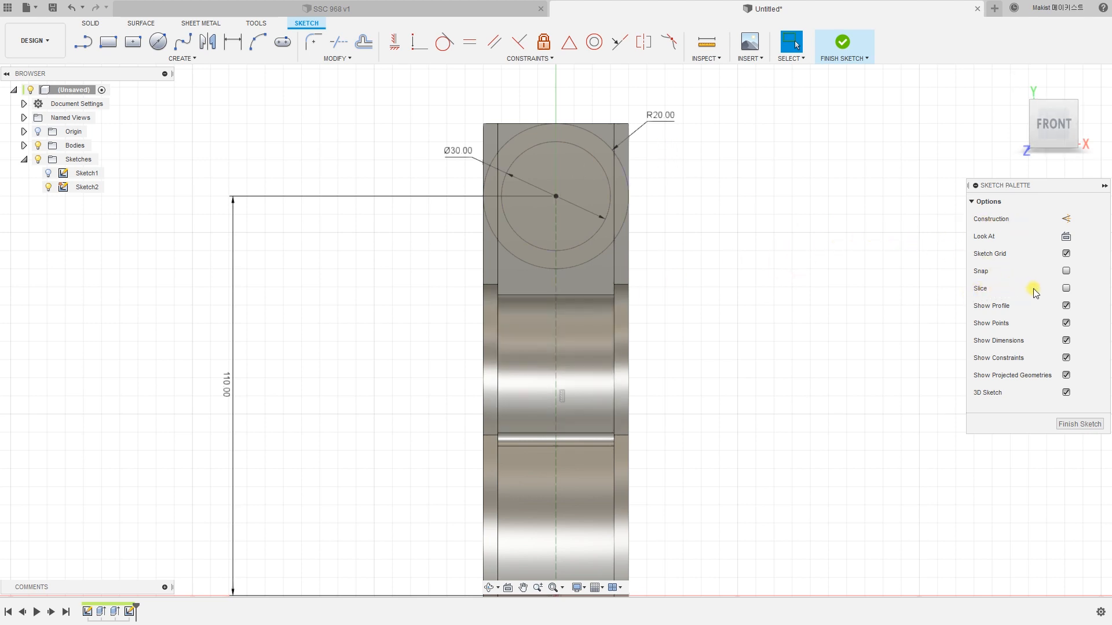
pyautogui.click(1065, 289)
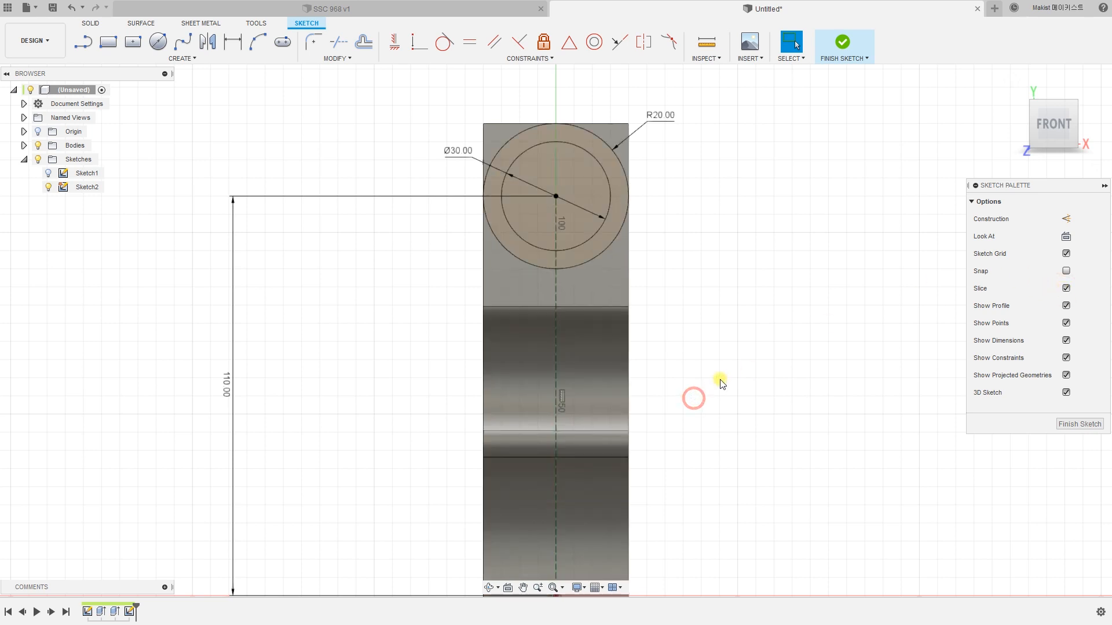
# Examine the sliced ring body and how the two circles sit against the neck wall's inner face.
pyautogui.keyDown('shift'); pyautogui.moveTo(720, 384); pyautogui.dragTo(684, 325, button='middle'); pyautogui.keyUp('shift')
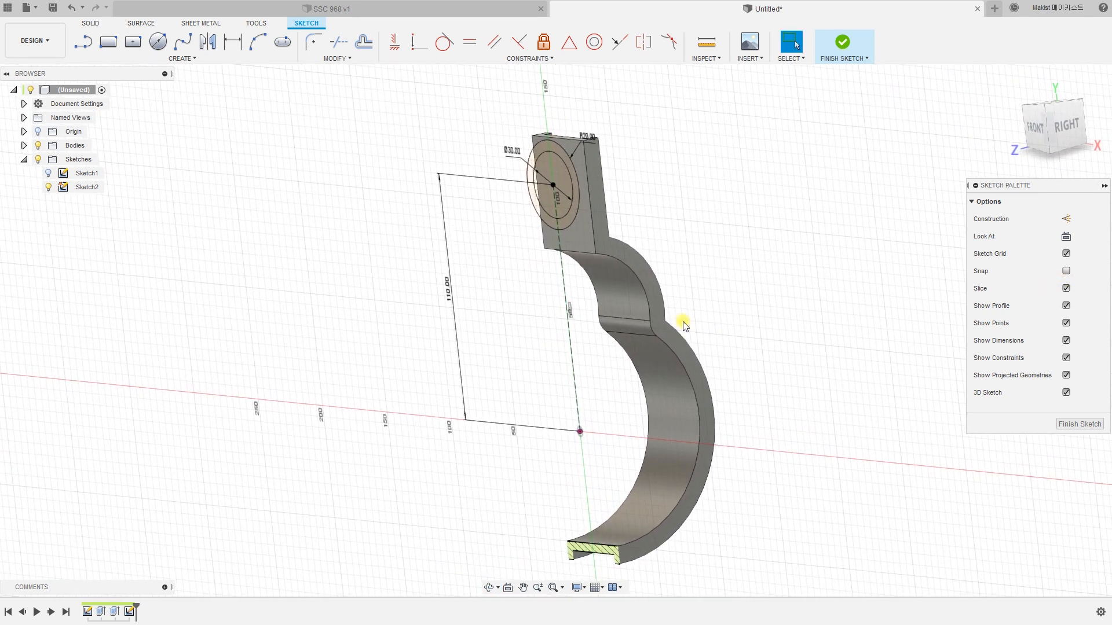
pyautogui.keyDown('shift'); pyautogui.moveTo(794, 457); pyautogui.dragTo(843, 452, button='middle'); pyautogui.keyUp('shift')
pyautogui.click(1065, 237)
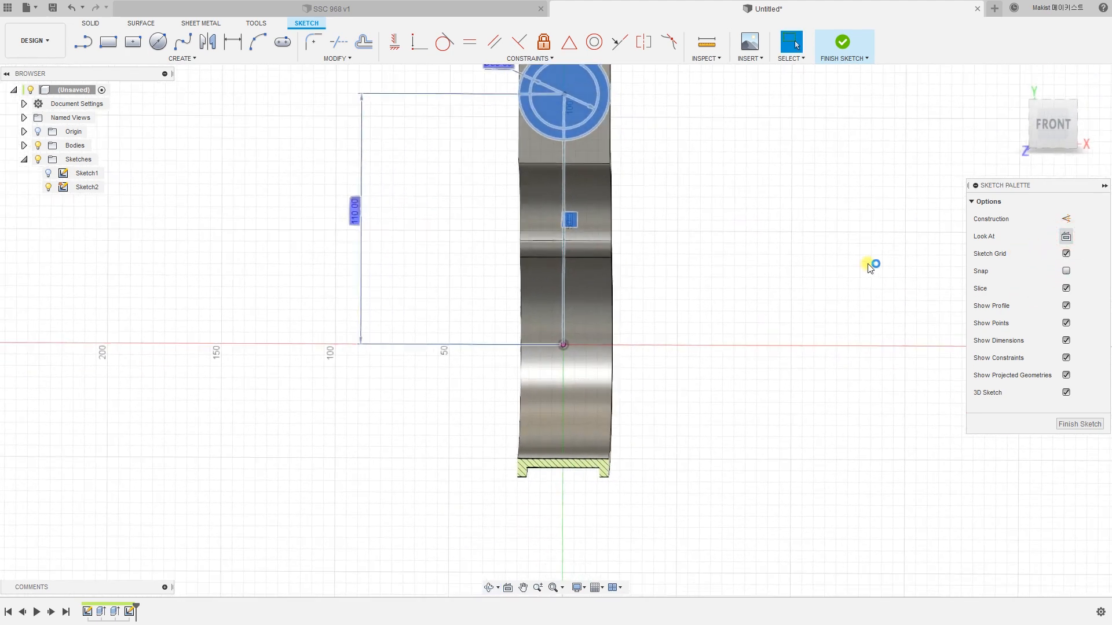
pyautogui.moveTo(698, 182); pyautogui.dragTo(640, 316, button='middle')
pyautogui.scroll(5, 600, 234)
pyautogui.keyDown('shift'); pyautogui.moveTo(598, 232); pyautogui.dragTo(563, 249, button='middle'); pyautogui.keyUp('shift')
pyautogui.click(479, 126)
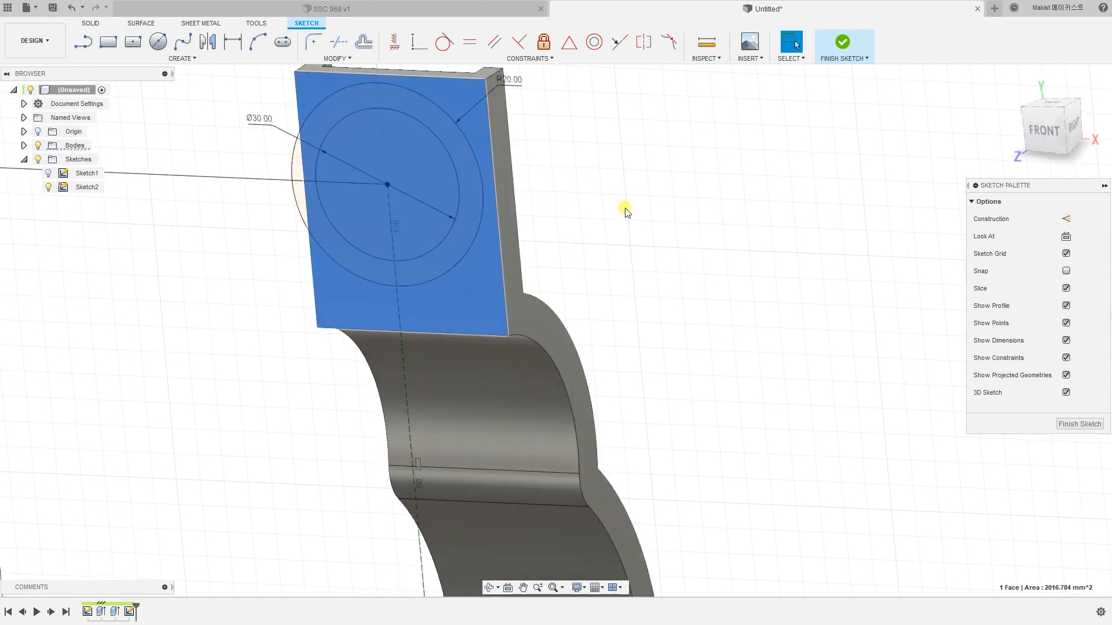
pyautogui.moveTo(626, 208)
pyautogui.keyDown('shift'); pyautogui.mouseDown(button='middle')
pyautogui.moveTo(565, 214)
pyautogui.moveTo(623, 203)
pyautogui.mouseUp(button='middle'); pyautogui.keyUp('shift')
pyautogui.click(703, 200)
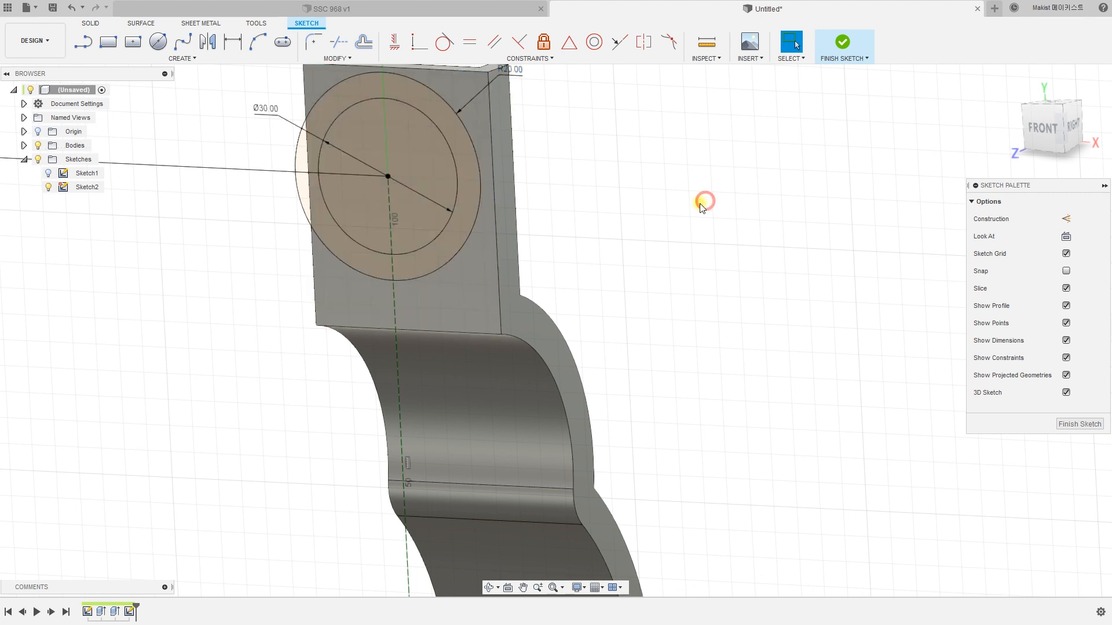
pyautogui.scroll(-3, 677, 236)
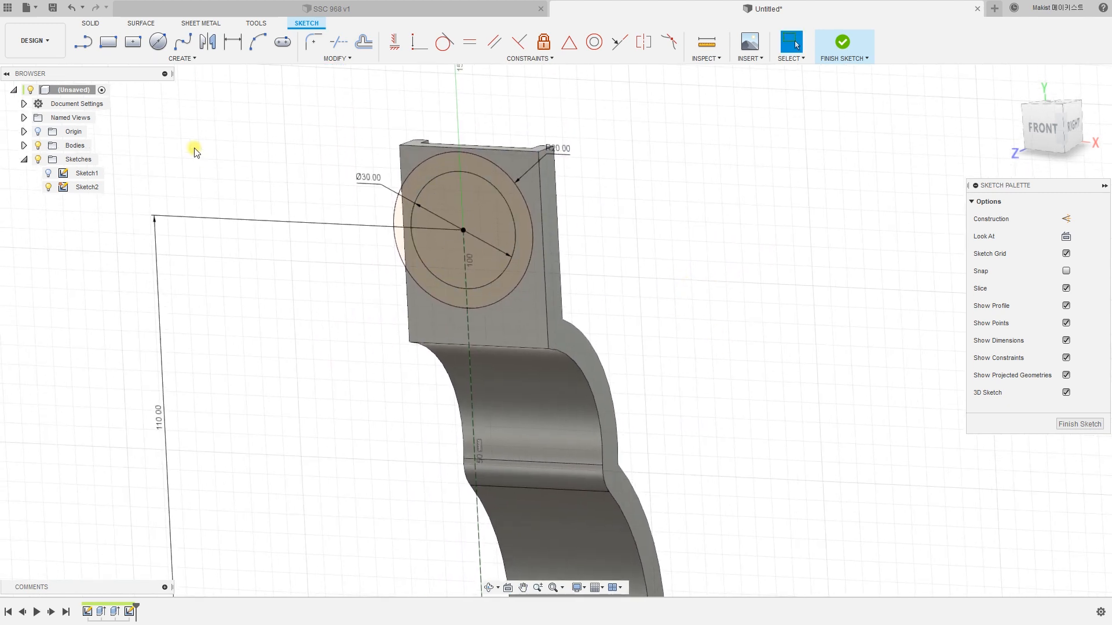
# Project the upper edge and both long side edges of the neck wall's inner face into the sketch with Projection Link on.
pyautogui.click(197, 58)
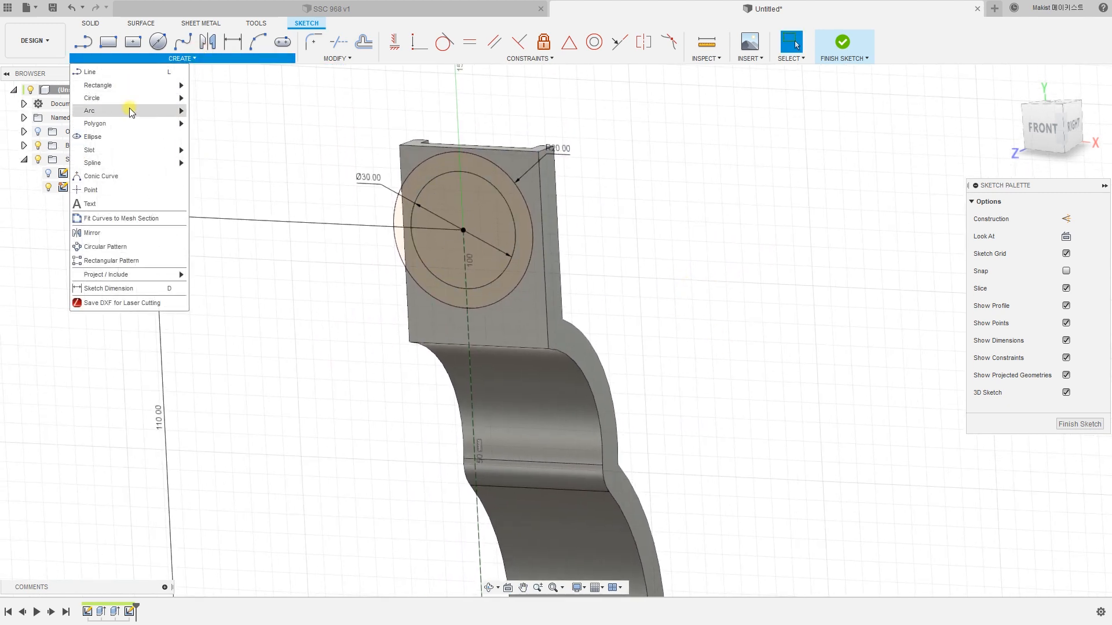
pyautogui.moveTo(154, 276)
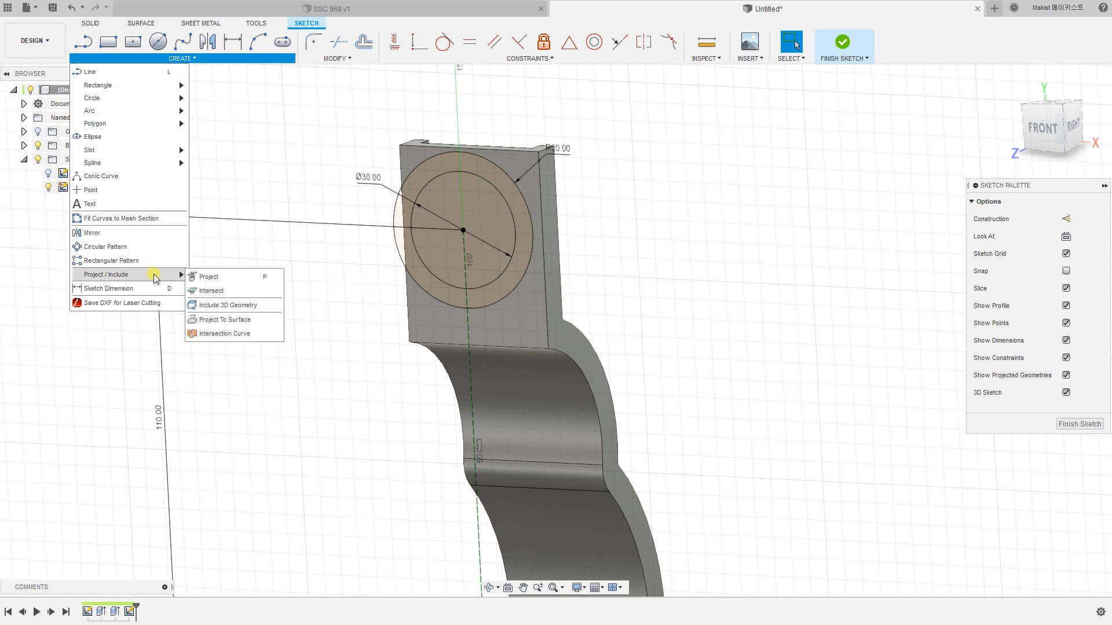
pyautogui.click(209, 277)
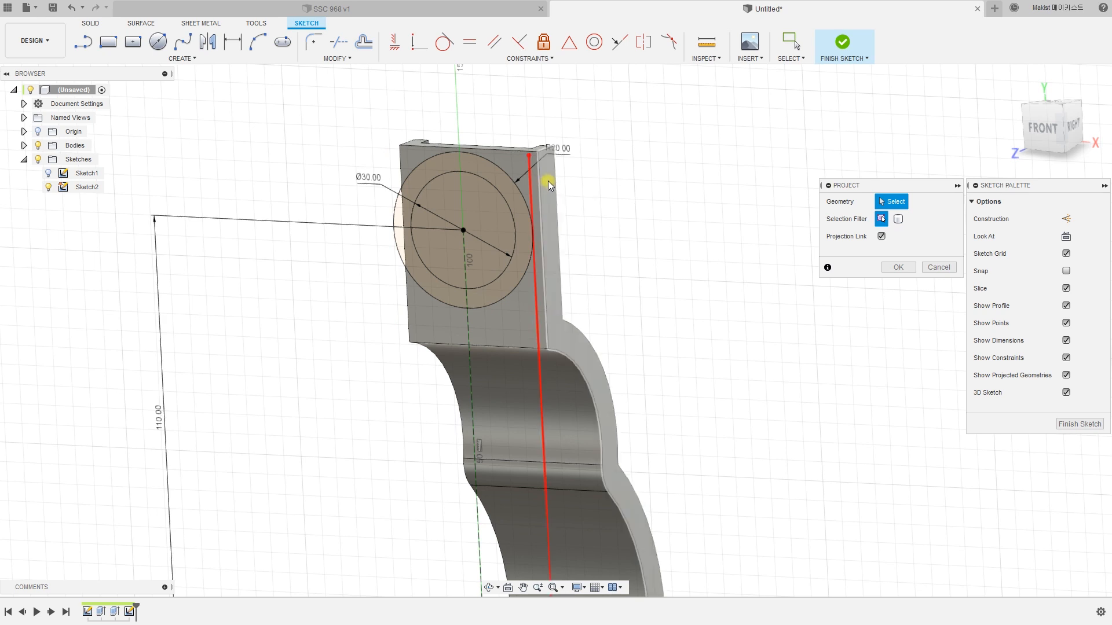
pyautogui.scroll(4, 550, 179)
pyautogui.keyDown('shift'); pyautogui.moveTo(608, 205); pyautogui.dragTo(518, 203, button='middle'); pyautogui.keyUp('shift')
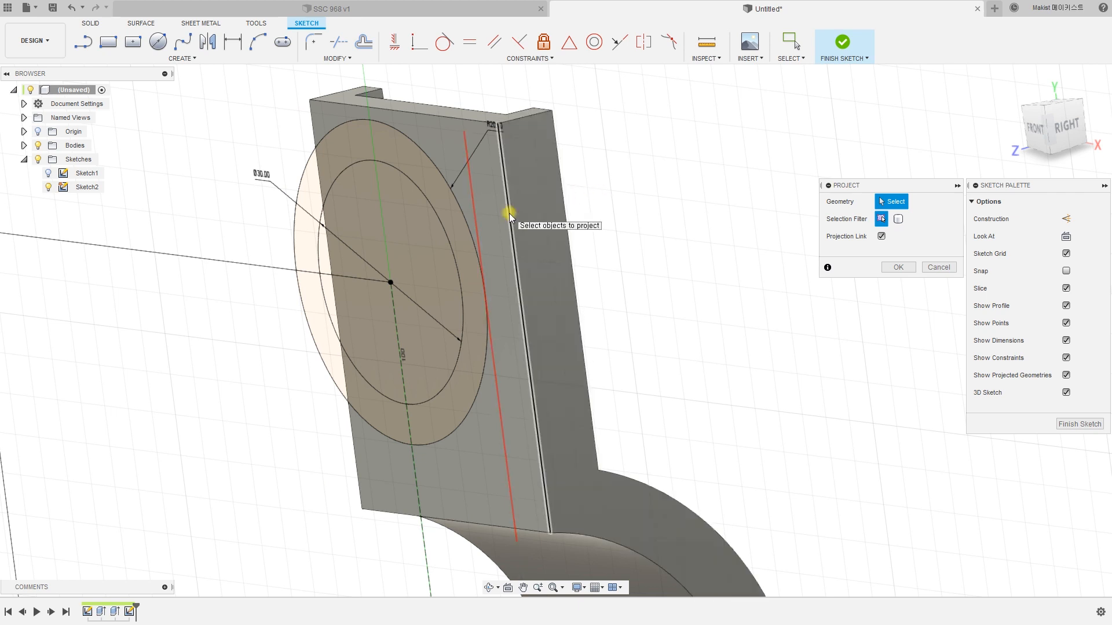
pyautogui.click(509, 213)
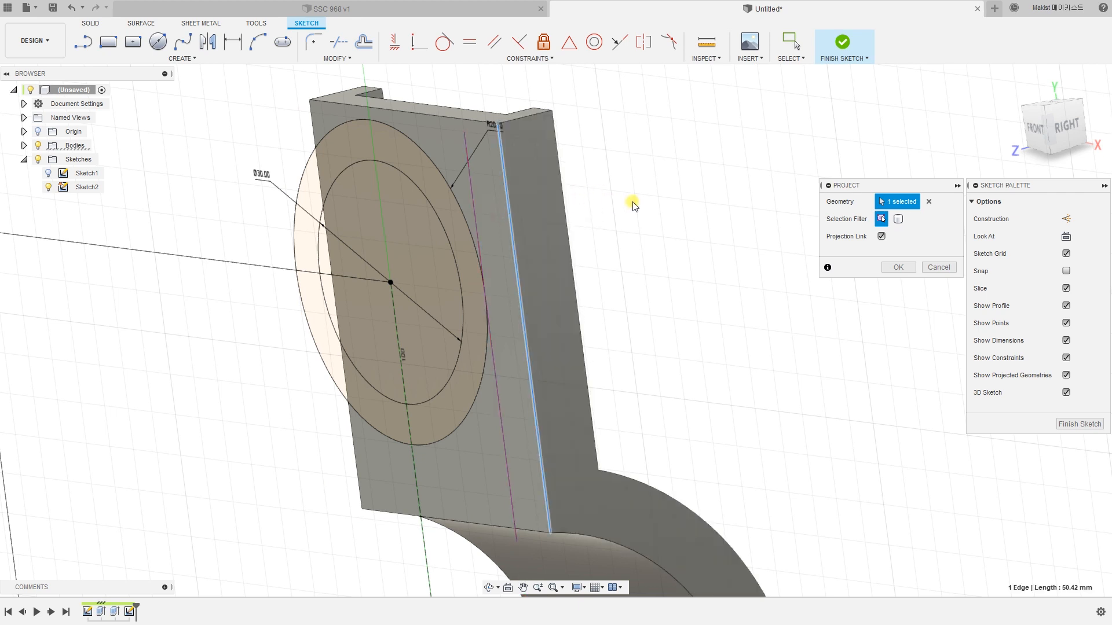
pyautogui.moveTo(631, 204)
pyautogui.keyDown('shift'); pyautogui.mouseDown(button='middle')
pyautogui.moveTo(663, 194)
pyautogui.moveTo(647, 211)
pyautogui.mouseUp(button='middle'); pyautogui.keyUp('shift')
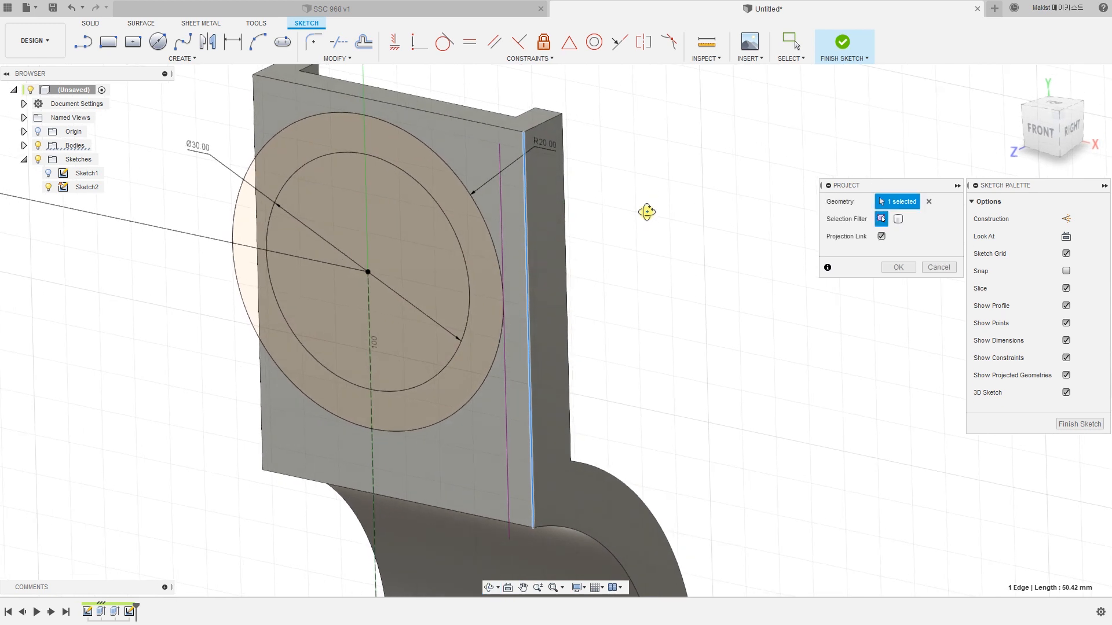
pyautogui.click(487, 123)
pyautogui.keyDown('shift'); pyautogui.moveTo(643, 202); pyautogui.dragTo(678, 198, button='middle'); pyautogui.keyUp('shift')
pyautogui.click(158, 135)
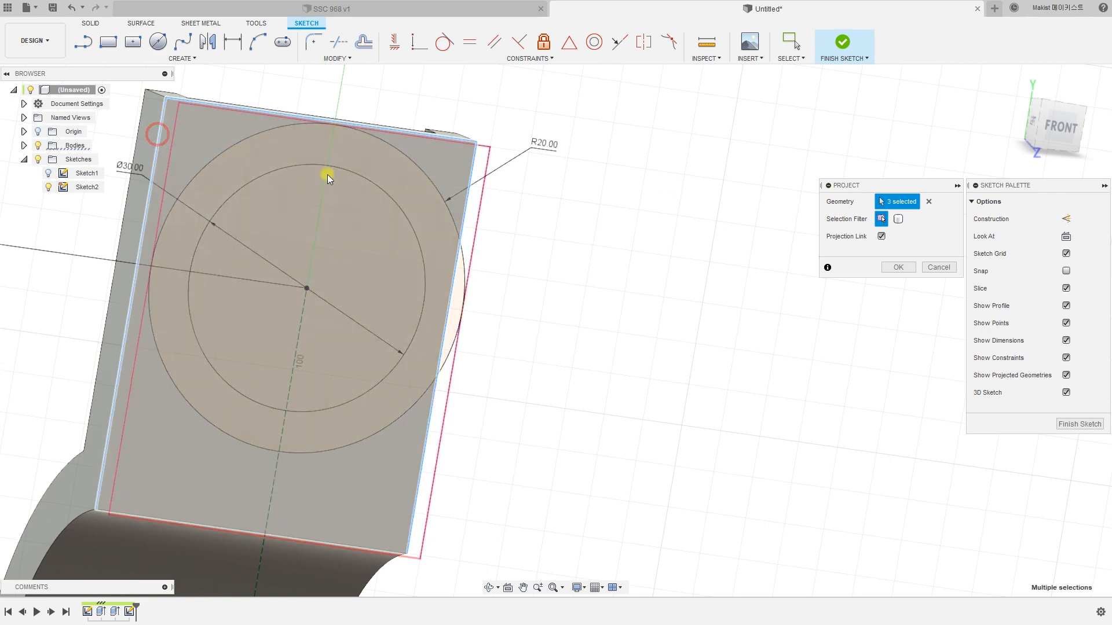
pyautogui.keyDown('shift'); pyautogui.moveTo(325, 174); pyautogui.dragTo(603, 268, button='middle'); pyautogui.keyUp('shift')
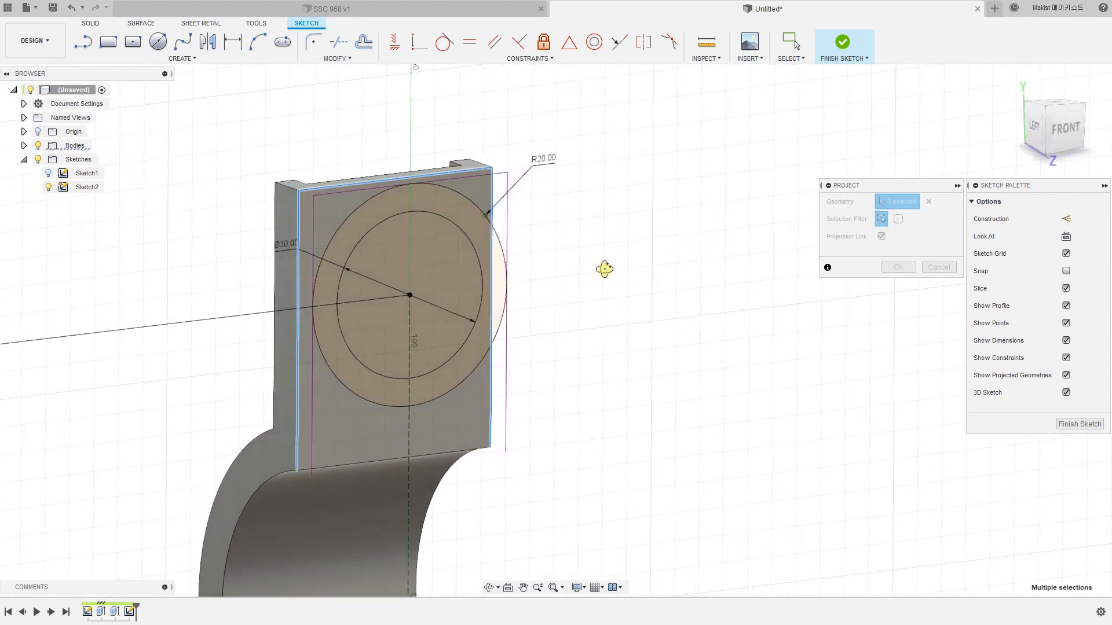
pyautogui.click(894, 268)
pyautogui.keyDown('shift'); pyautogui.moveTo(893, 272); pyautogui.dragTo(738, 315, button='middle'); pyautogui.keyUp('shift')
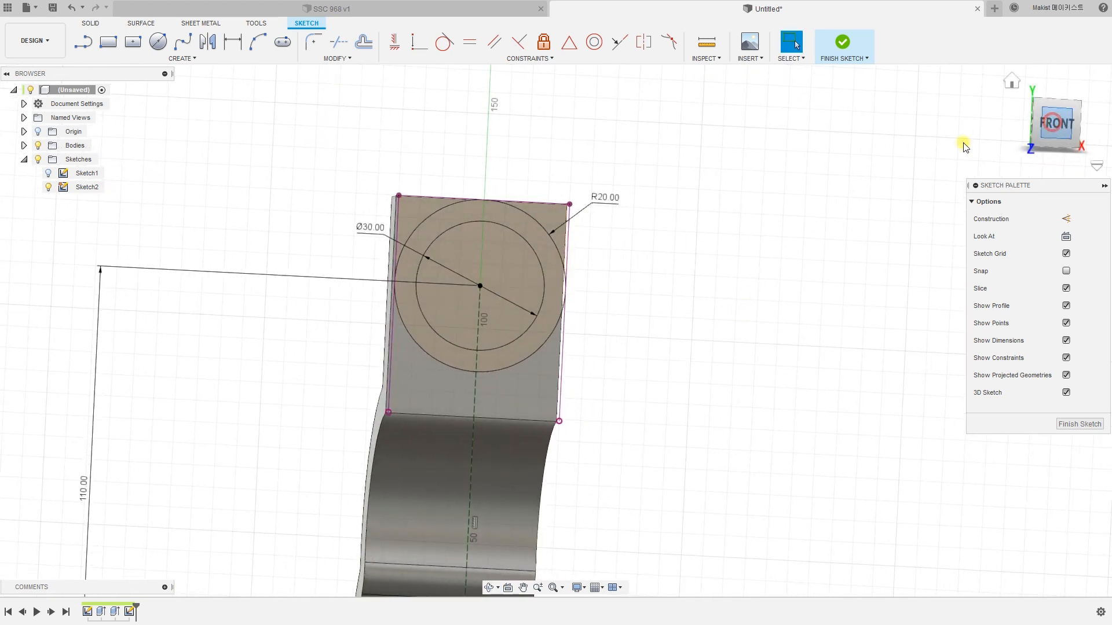
# Check the two corner profiles outside the R20 circle at the wall's upper end and finish the sketch.
pyautogui.scroll(5, 614, 253)
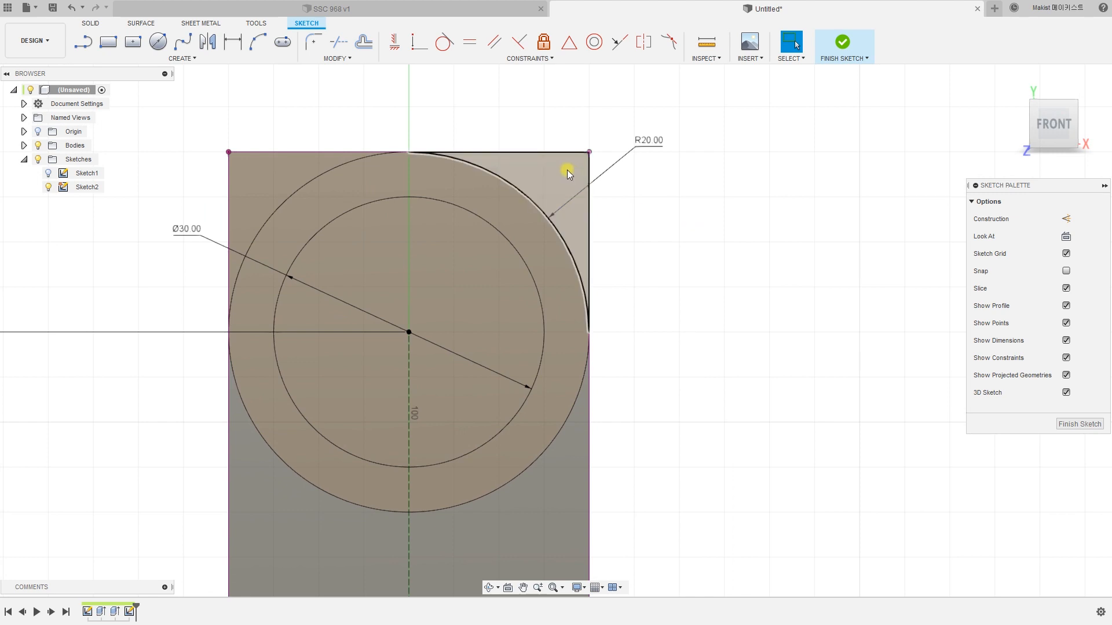
pyautogui.click(571, 182)
pyautogui.keyDown('shift'); pyautogui.click(260, 174); pyautogui.keyUp('shift')
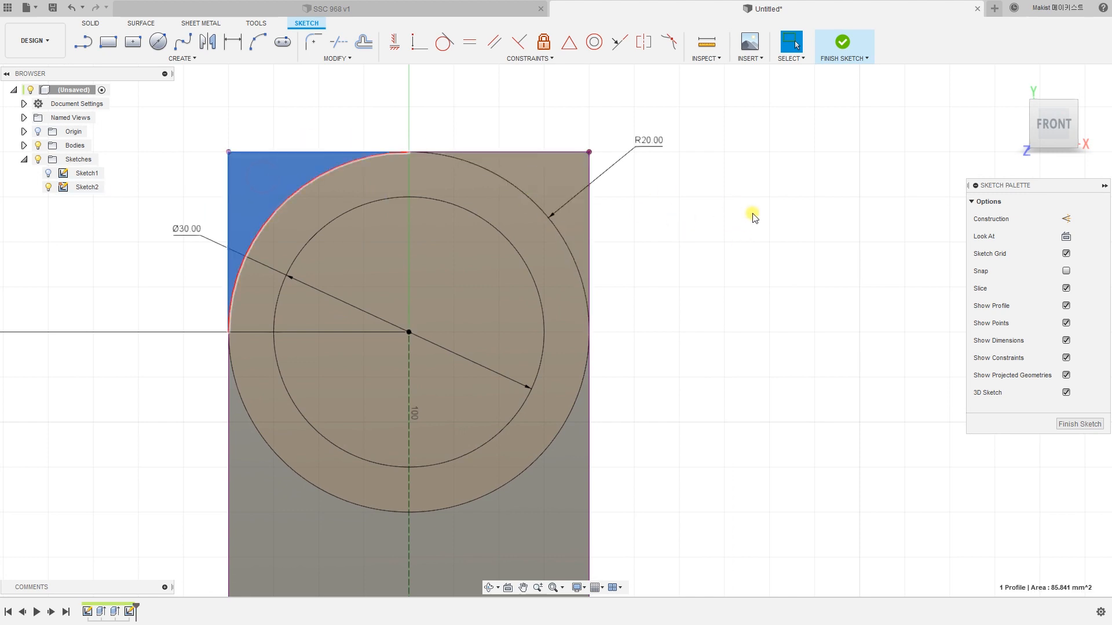
pyautogui.click(752, 213)
pyautogui.scroll(-6, 752, 213)
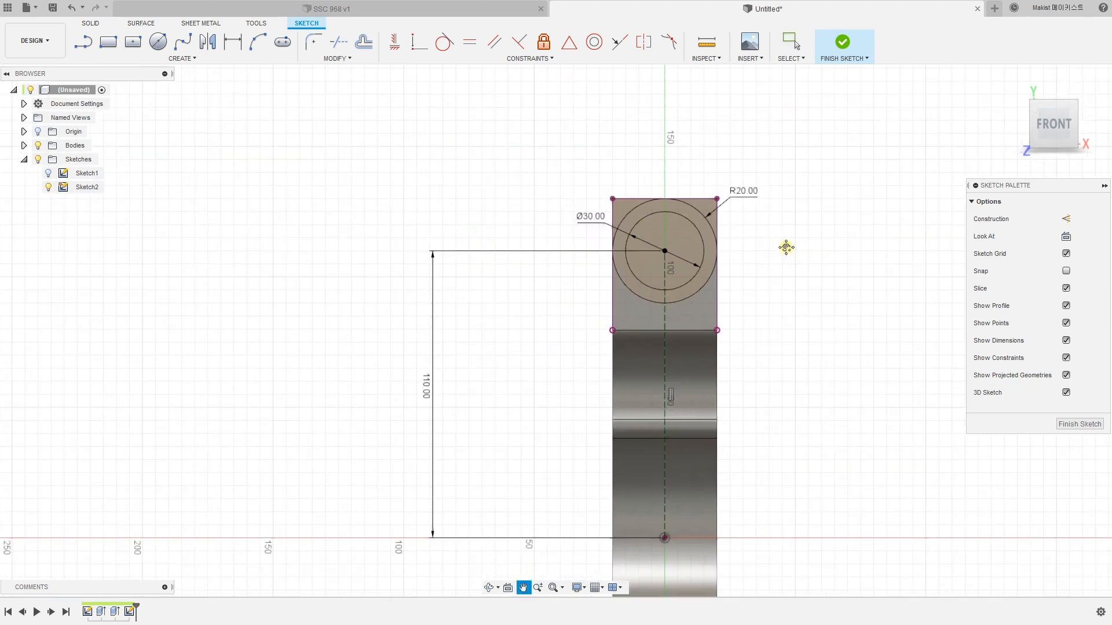
pyautogui.scroll(-2, 770, 219)
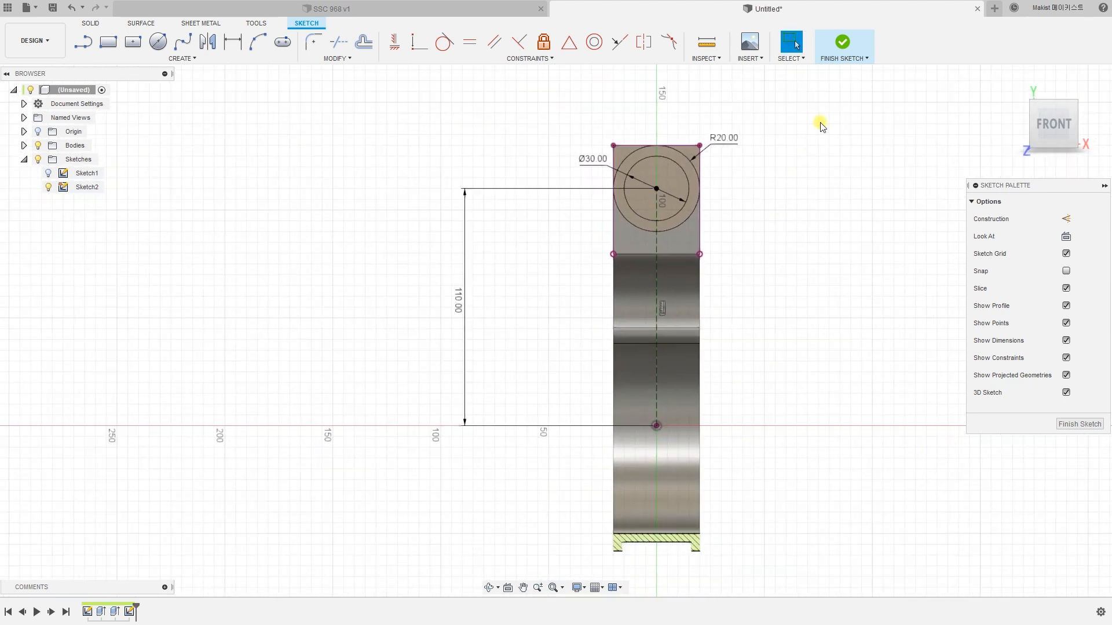
pyautogui.click(845, 42)
# Extrude the two corner profiles and the 30 mm circle as a cut, pulled about 32.9 mm through one neck wall.
pyautogui.scroll(5, 721, 260)
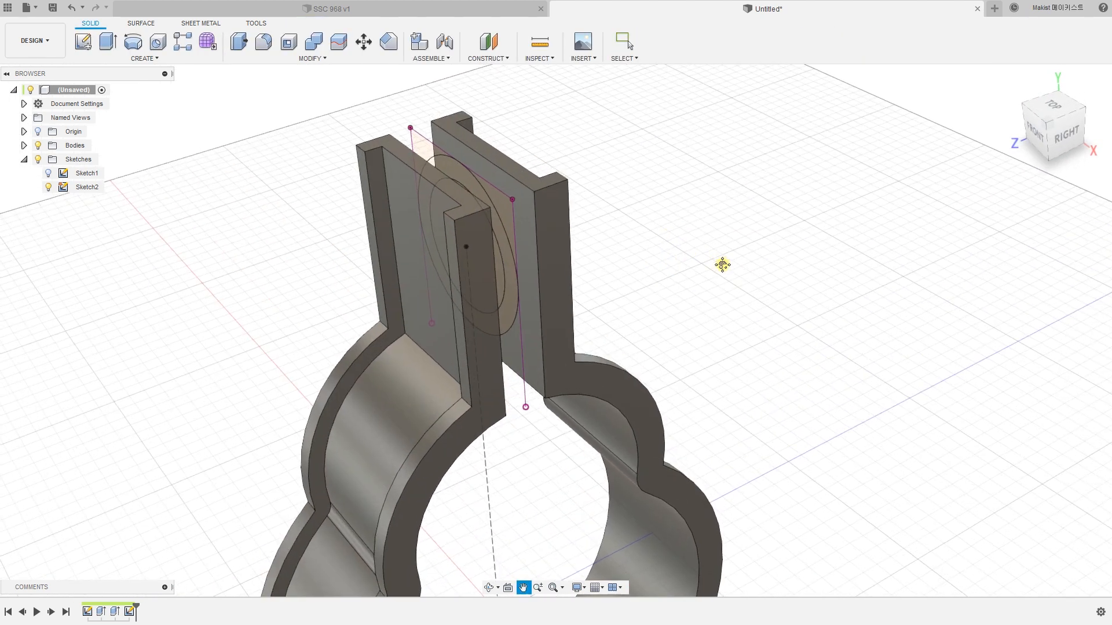
pyautogui.moveTo(722, 265); pyautogui.dragTo(766, 302, button='middle')
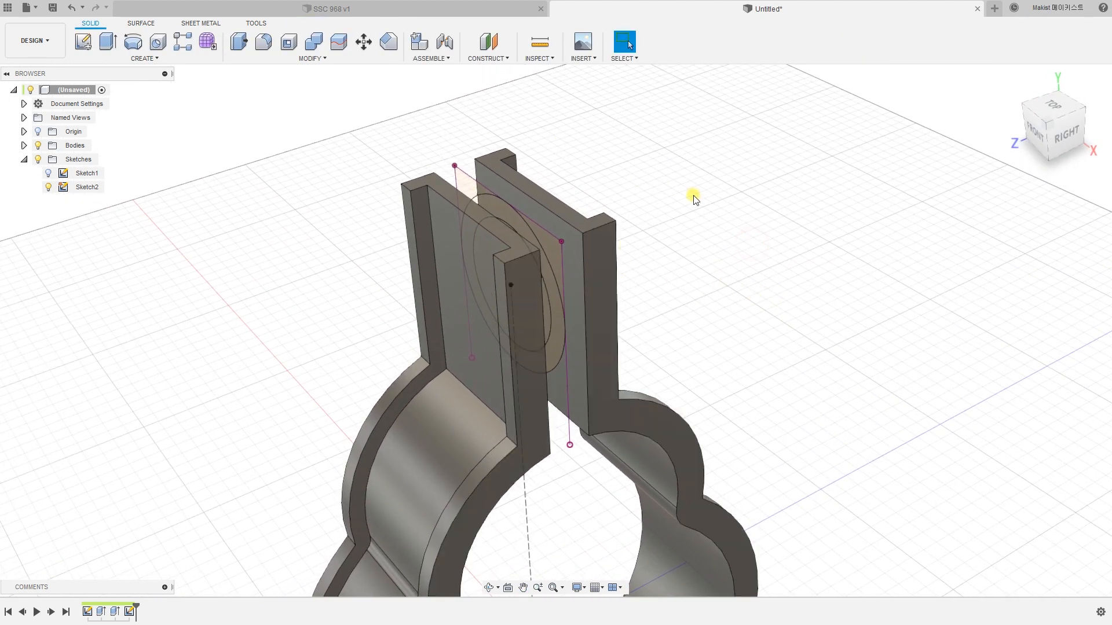
pyautogui.press('e')
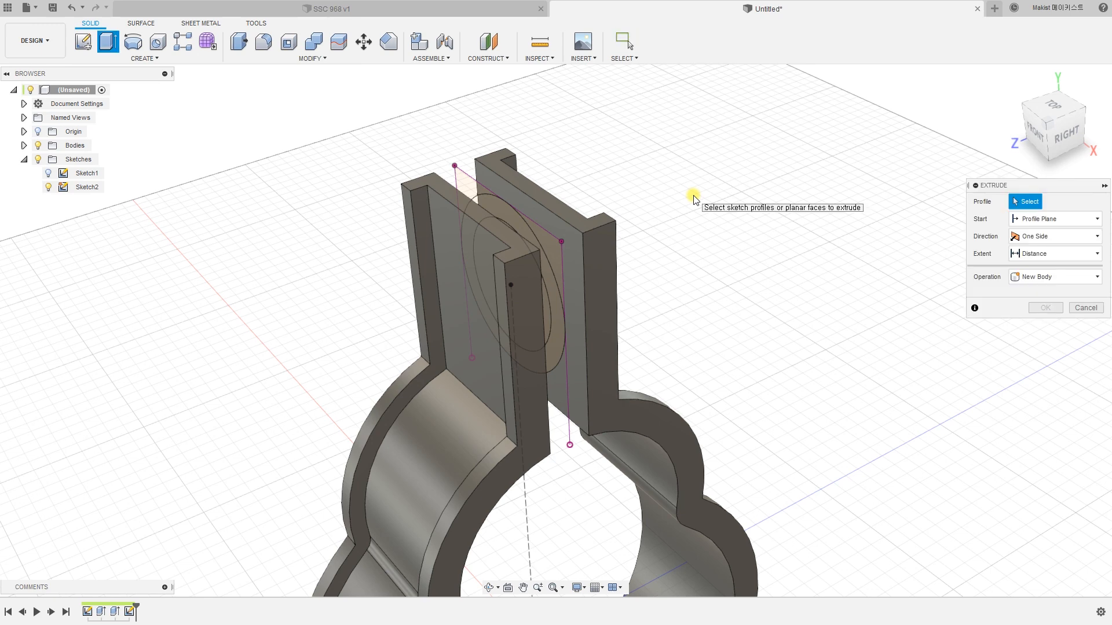
pyautogui.click(556, 246)
pyautogui.click(472, 188)
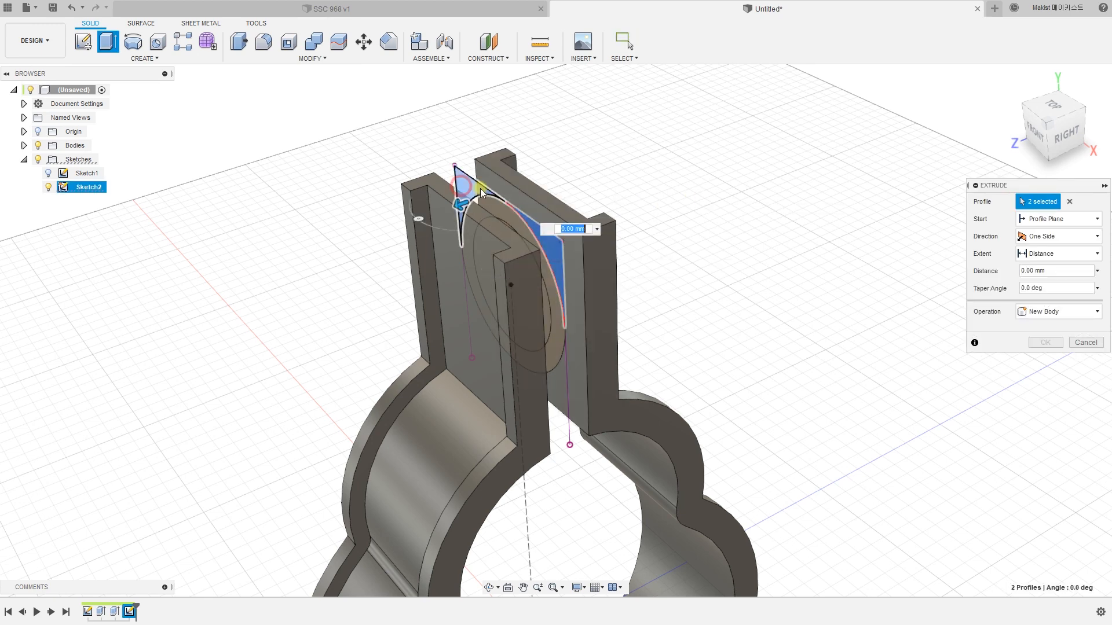
pyautogui.moveTo(733, 211)
pyautogui.keyDown('shift'); pyautogui.mouseDown(button='middle')
pyautogui.moveTo(727, 196)
pyautogui.moveTo(718, 203)
pyautogui.mouseUp(button='middle'); pyautogui.keyUp('shift')
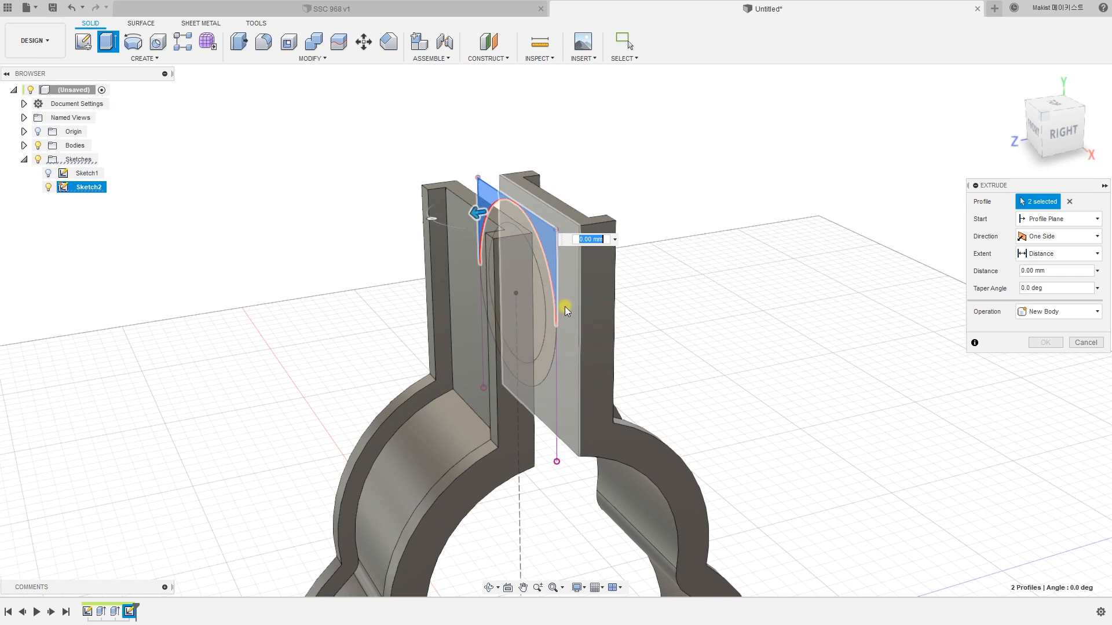
pyautogui.click(540, 314)
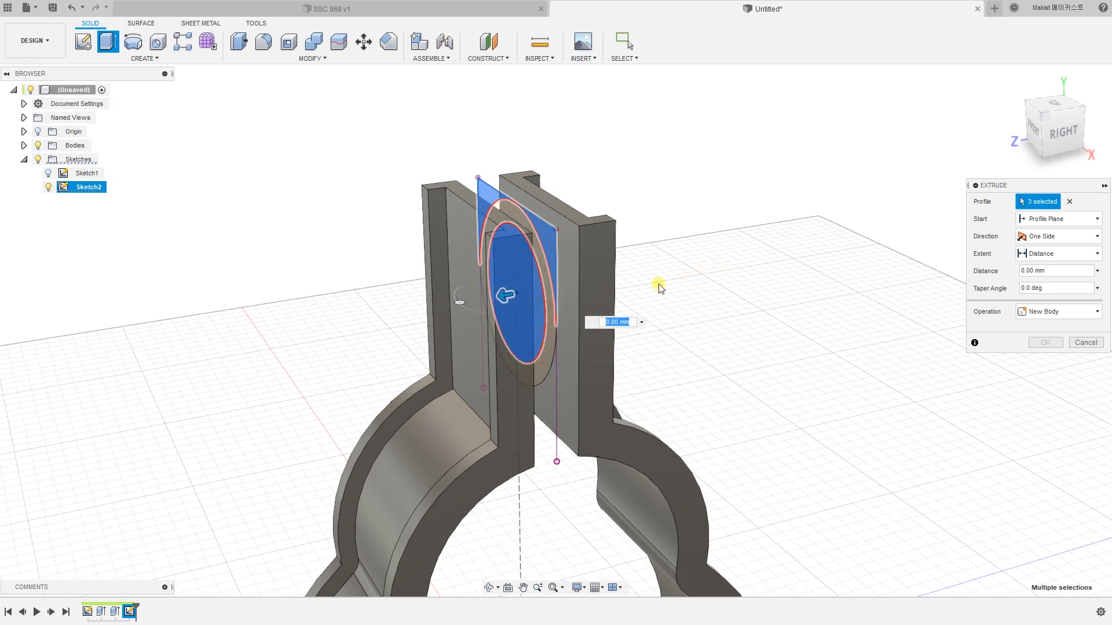
pyautogui.moveTo(514, 294); pyautogui.dragTo(355, 318)
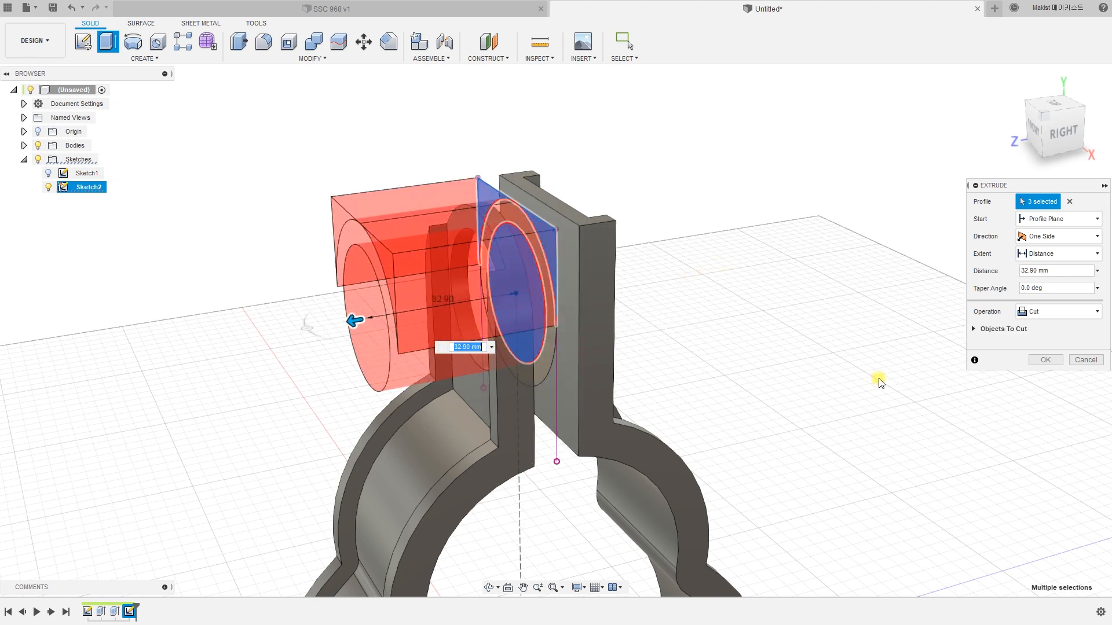
pyautogui.moveTo(879, 377)
pyautogui.keyDown('shift'); pyautogui.mouseDown(button='middle')
pyautogui.moveTo(916, 348)
pyautogui.moveTo(983, 332)
pyautogui.moveTo(888, 375)
pyautogui.mouseUp(button='middle'); pyautogui.keyUp('shift')
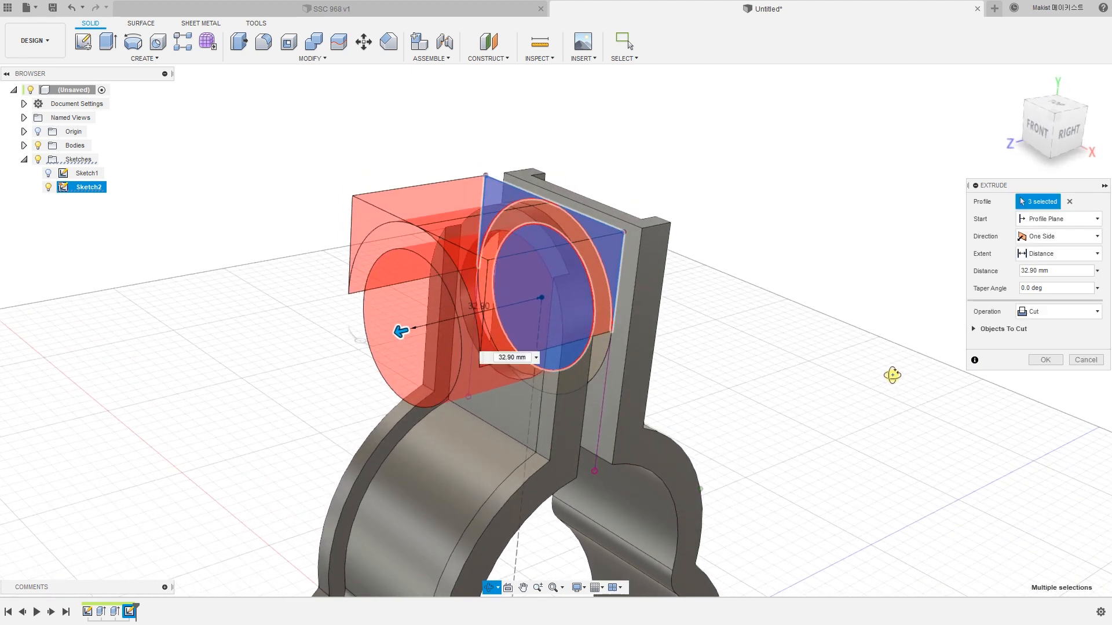
# Make the cut symmetric about the sketch plane and pull it about 33.6 mm past both neck walls.
pyautogui.click(1041, 237)
pyautogui.click(1039, 281)
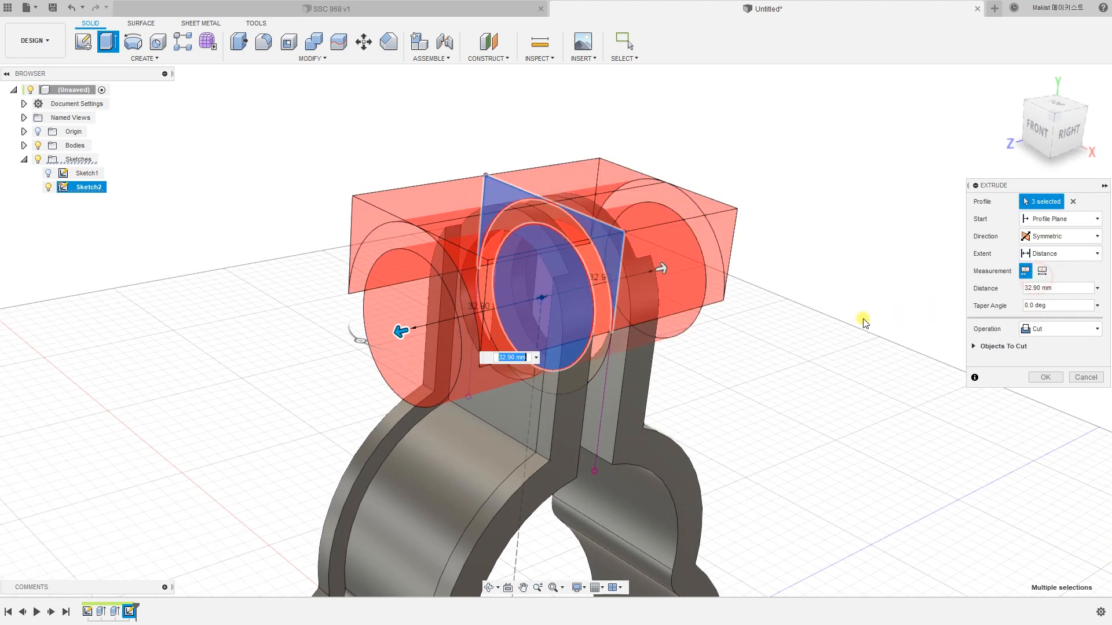
pyautogui.click(543, 439)
pyautogui.moveTo(835, 376)
pyautogui.keyDown('shift'); pyautogui.mouseDown(button='middle')
pyautogui.moveTo(824, 392)
pyautogui.moveTo(818, 381)
pyautogui.mouseUp(button='middle'); pyautogui.keyUp('shift')
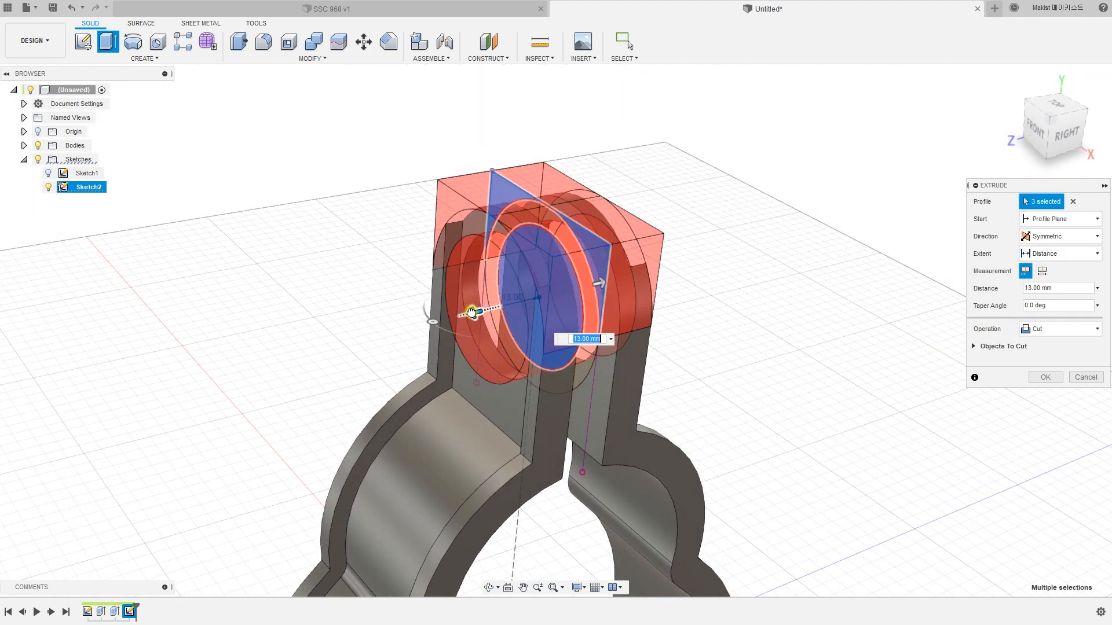
pyautogui.moveTo(472, 313); pyautogui.dragTo(382, 334)
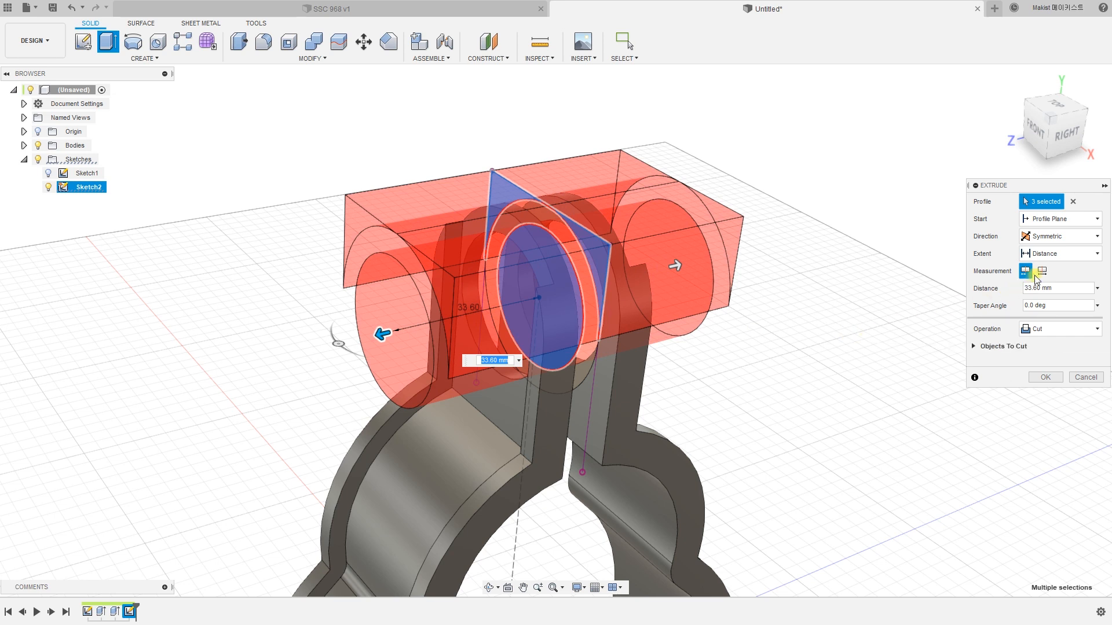
# Set the symmetric cut's extent to All and apply it, rounding and holing both neck walls.
pyautogui.click(1068, 256)
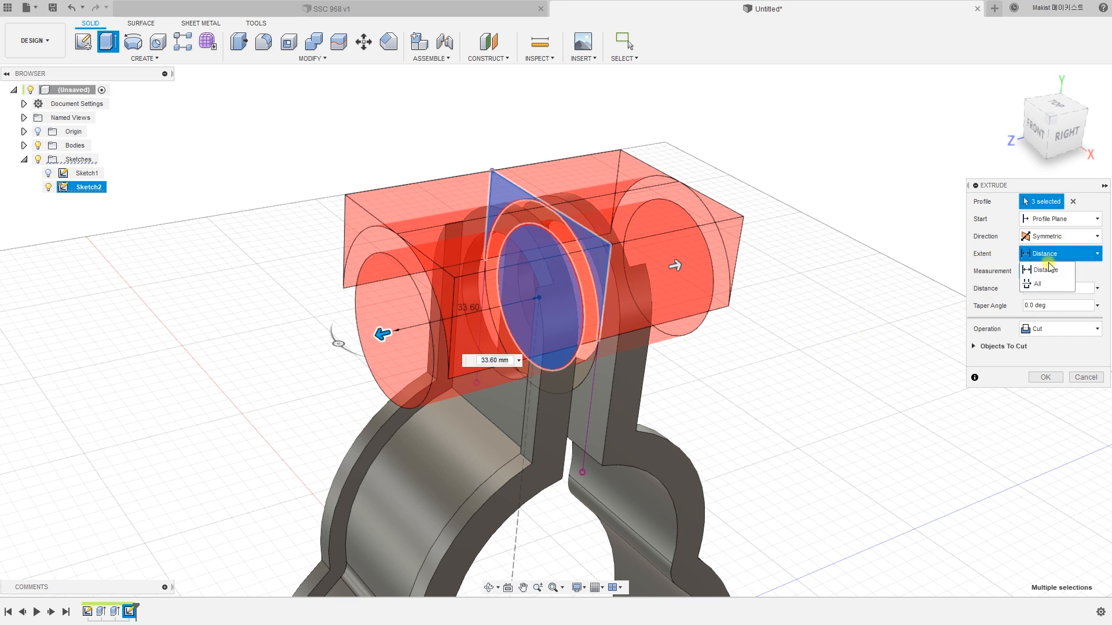
pyautogui.click(1041, 284)
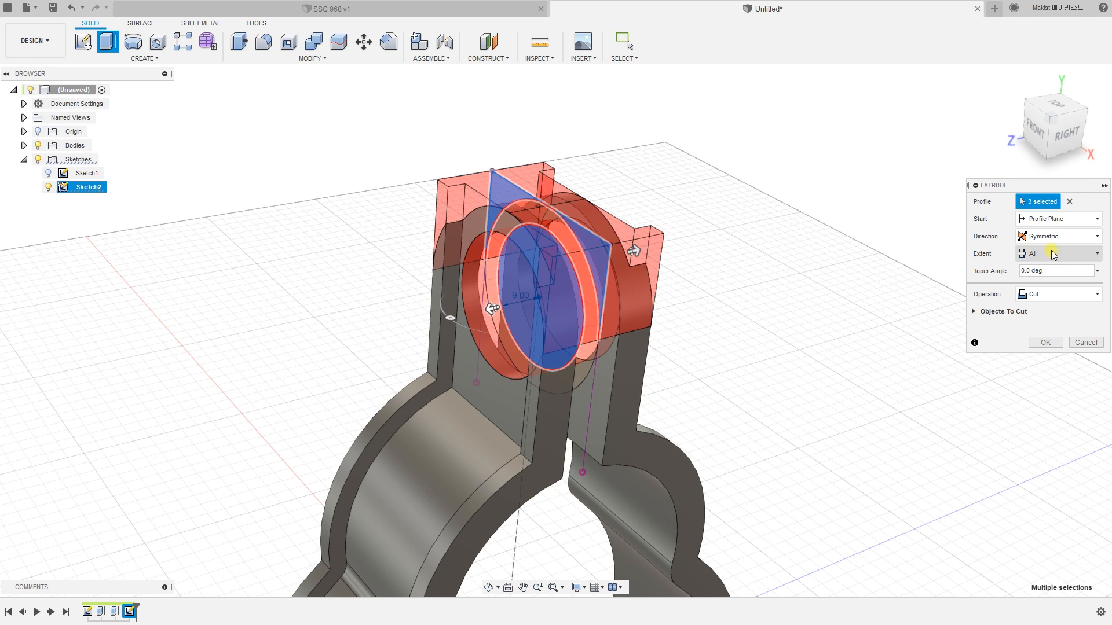
pyautogui.moveTo(737, 291)
pyautogui.keyDown('shift'); pyautogui.mouseDown(button='middle')
pyautogui.moveTo(712, 295)
pyautogui.moveTo(729, 293)
pyautogui.mouseUp(button='middle'); pyautogui.keyUp('shift')
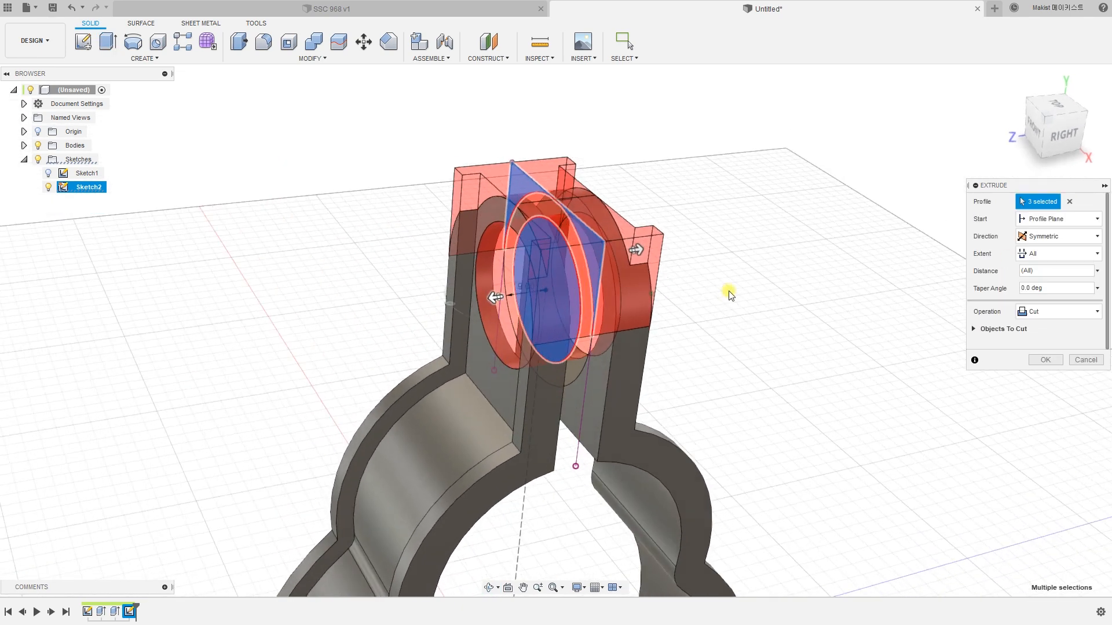
pyautogui.click(1035, 256)
pyautogui.click(1032, 284)
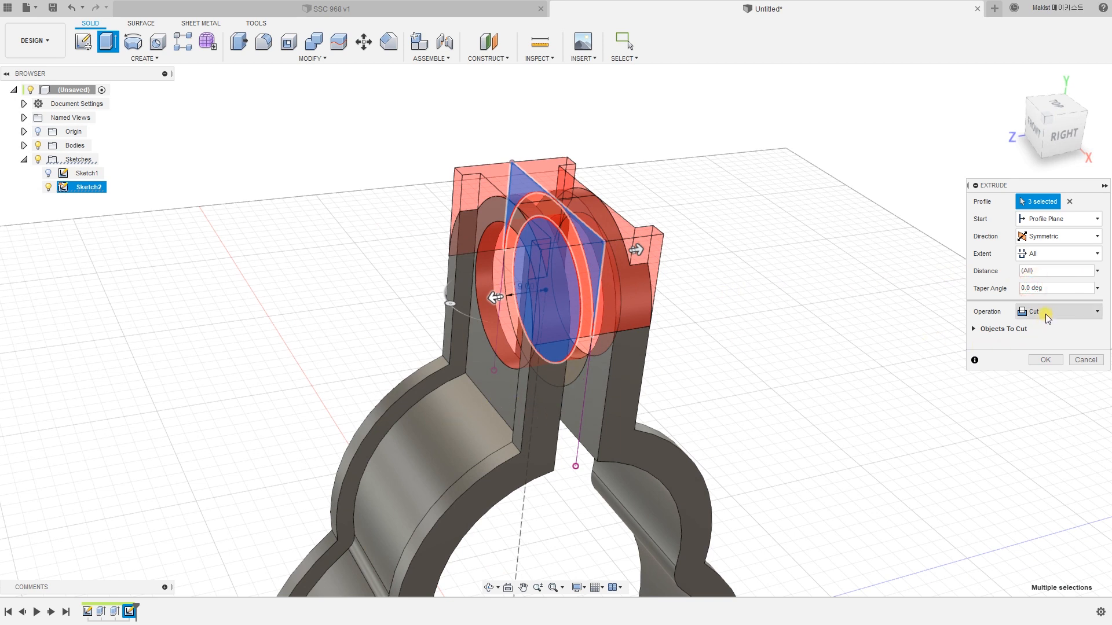
pyautogui.click(1048, 356)
pyautogui.keyDown('shift'); pyautogui.moveTo(882, 362); pyautogui.dragTo(800, 363, button='middle'); pyautogui.keyUp('shift')
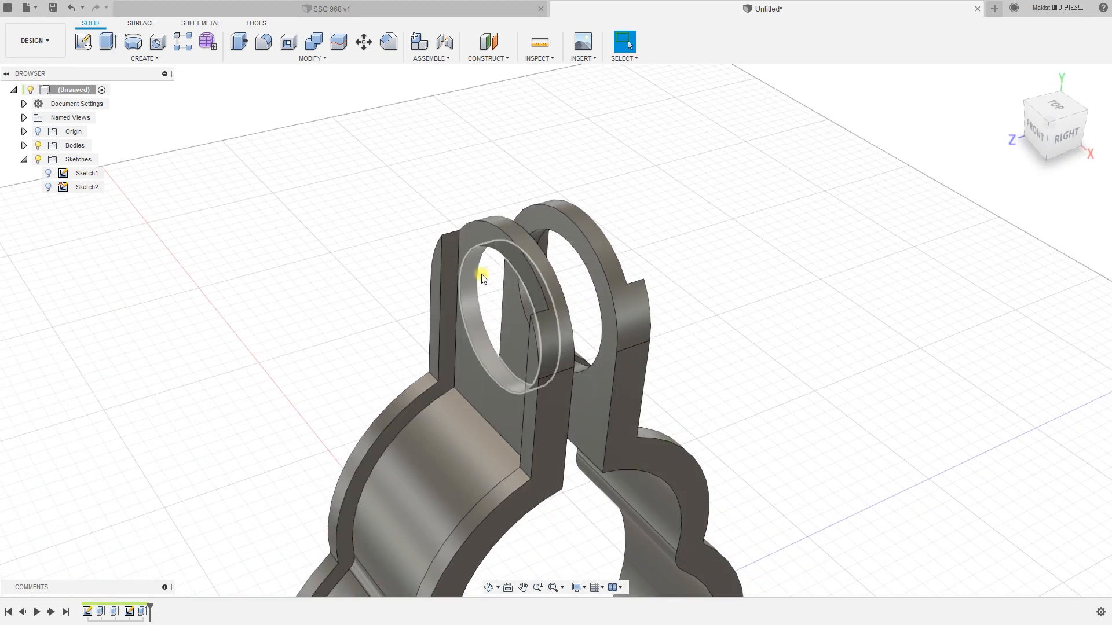
pyautogui.keyDown('shift'); pyautogui.moveTo(785, 291); pyautogui.dragTo(797, 269, button='middle'); pyautogui.keyUp('shift')
pyautogui.moveTo(762, 332); pyautogui.dragTo(808, 304, button='middle')
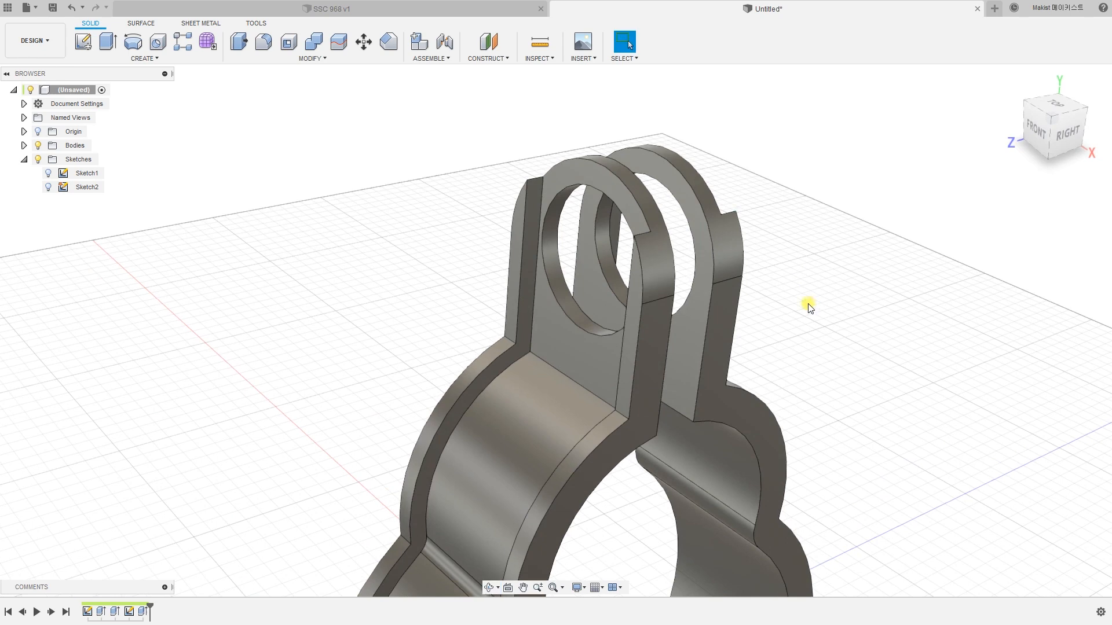
# Show Sketch2 again and choose the ring profile between the 30 mm and R20 circles for a new extrusion.
pyautogui.click(48, 188)
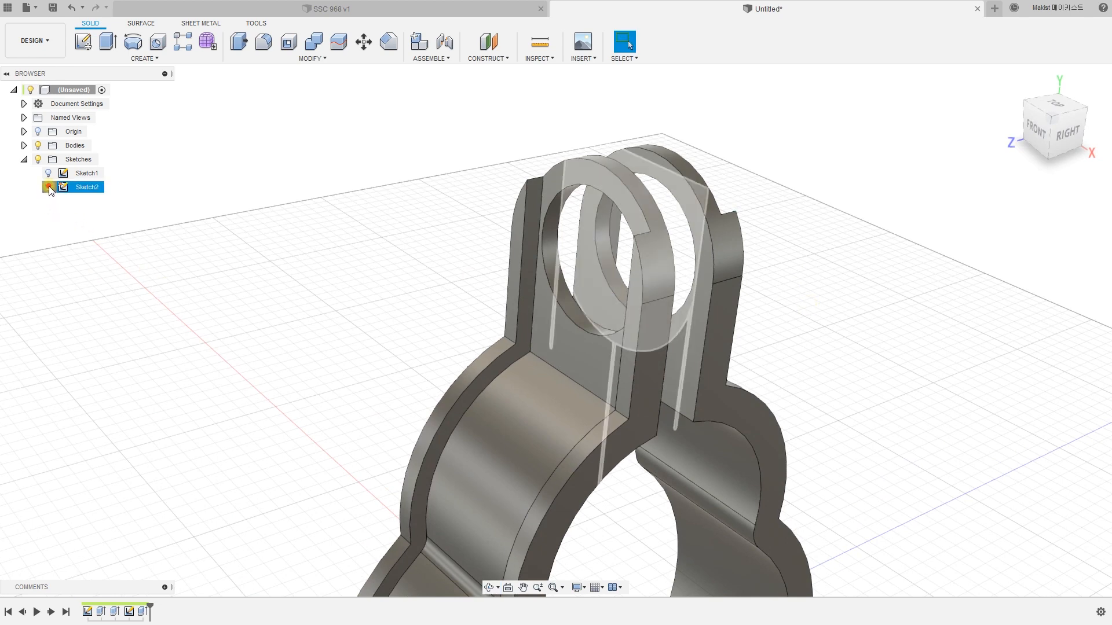
pyautogui.moveTo(340, 333)
pyautogui.keyDown('shift'); pyautogui.mouseDown(button='middle')
pyautogui.moveTo(345, 322)
pyautogui.moveTo(312, 330)
pyautogui.moveTo(327, 322)
pyautogui.mouseUp(button='middle'); pyautogui.keyUp('shift')
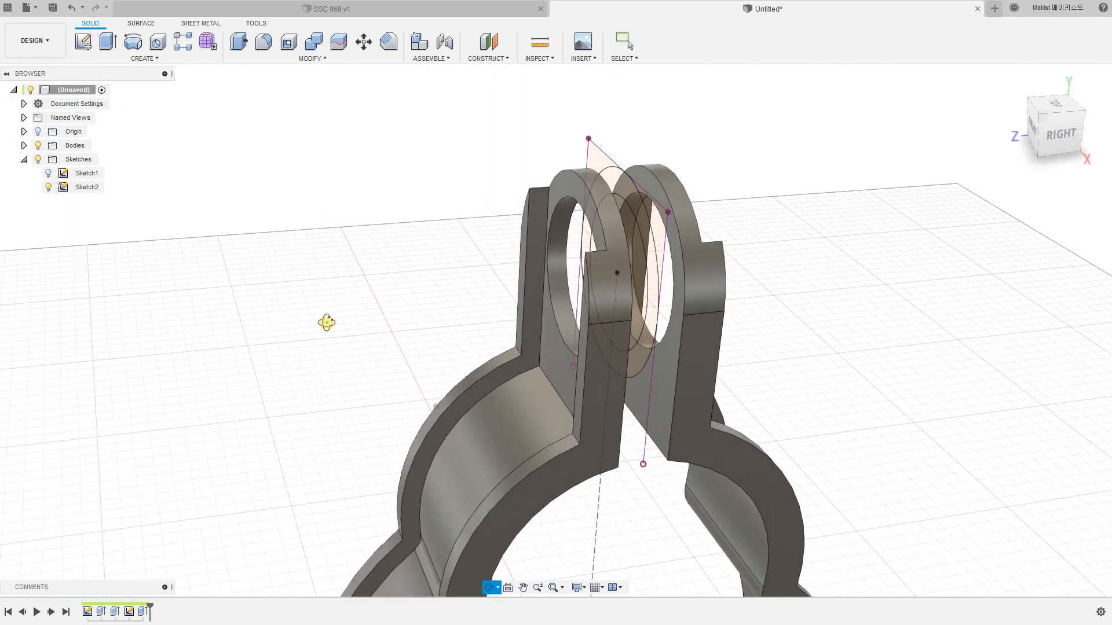
pyautogui.scroll(2, 818, 326)
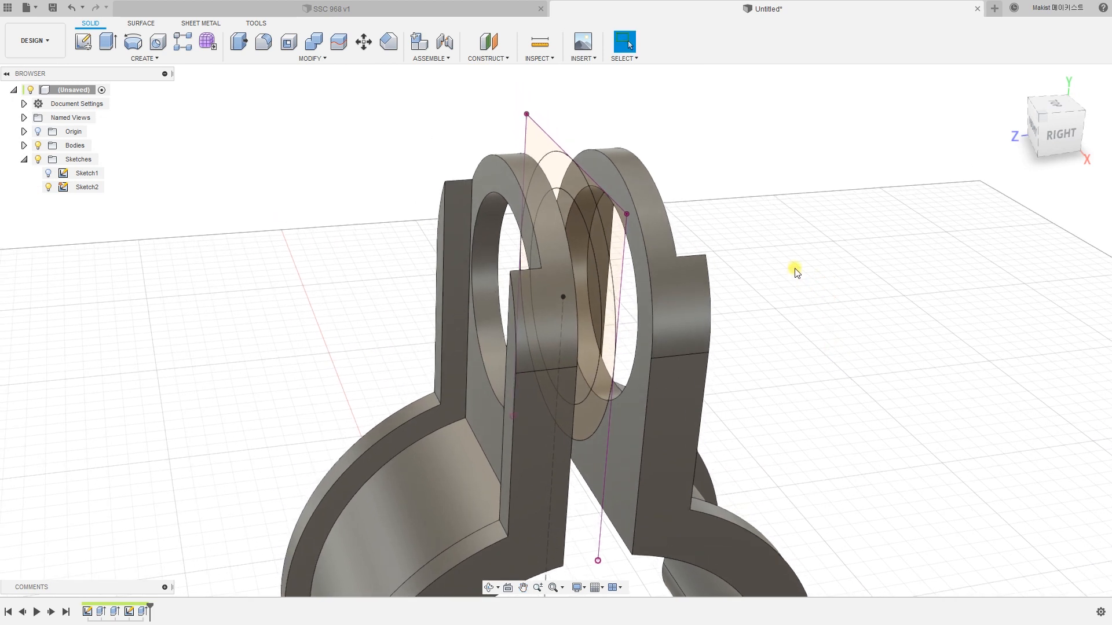
pyautogui.press('e')
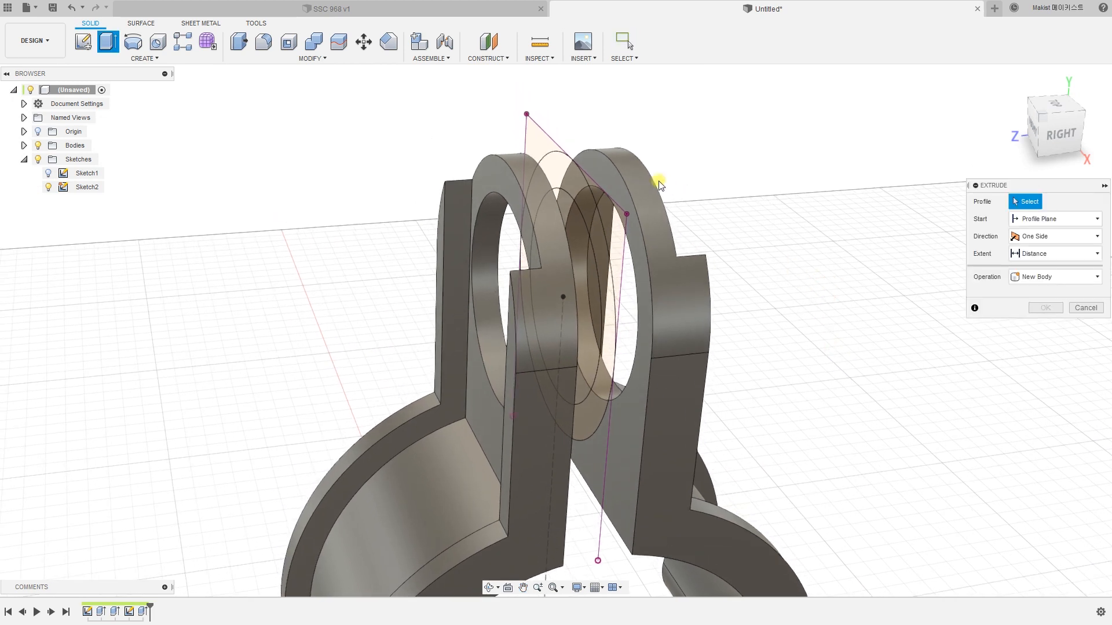
pyautogui.click(556, 169)
pyautogui.keyDown('shift'); pyautogui.moveTo(812, 256); pyautogui.dragTo(842, 281, button='middle'); pyautogui.keyUp('shift')
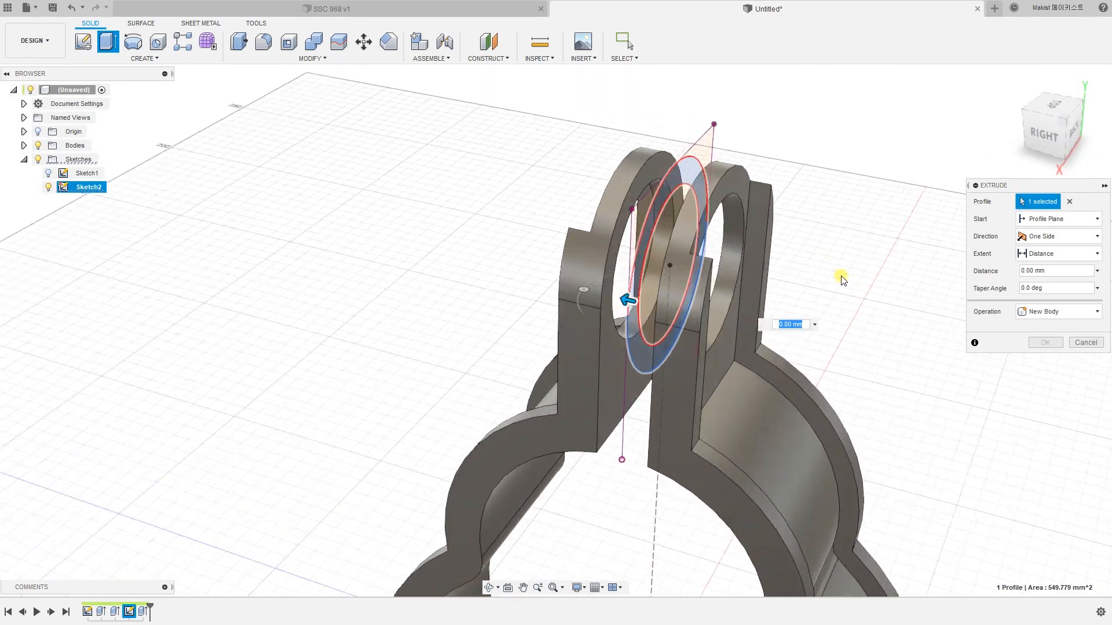
pyautogui.scroll(5, 842, 281)
# Start the ring extrusion From Object at one neck wall's inner face and pull it outward about 22.4 mm.
pyautogui.click(1050, 224)
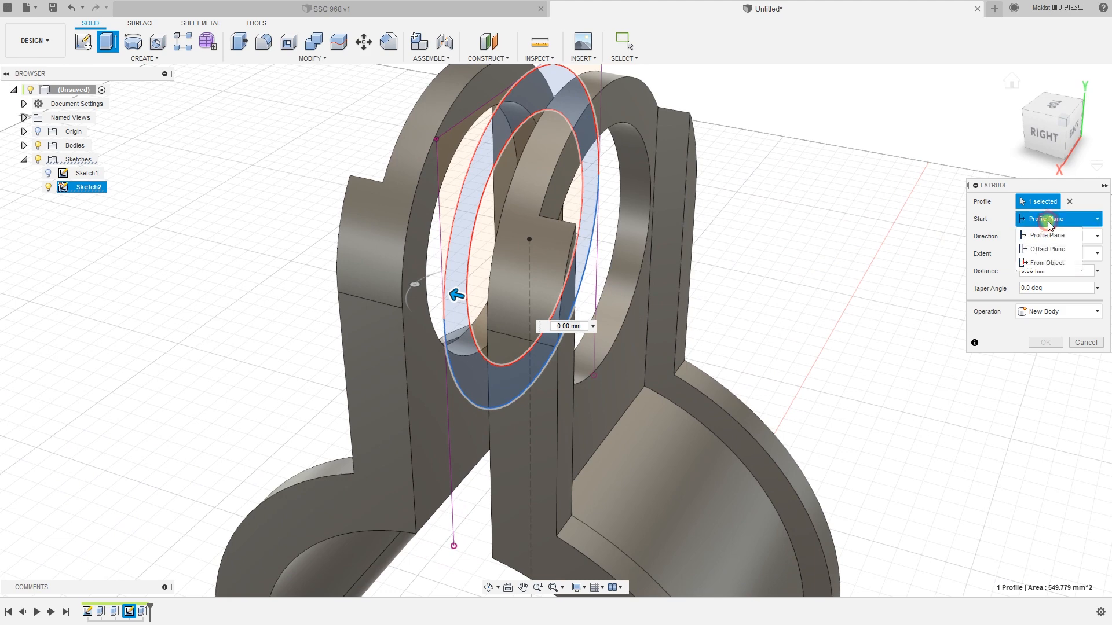
pyautogui.click(1045, 264)
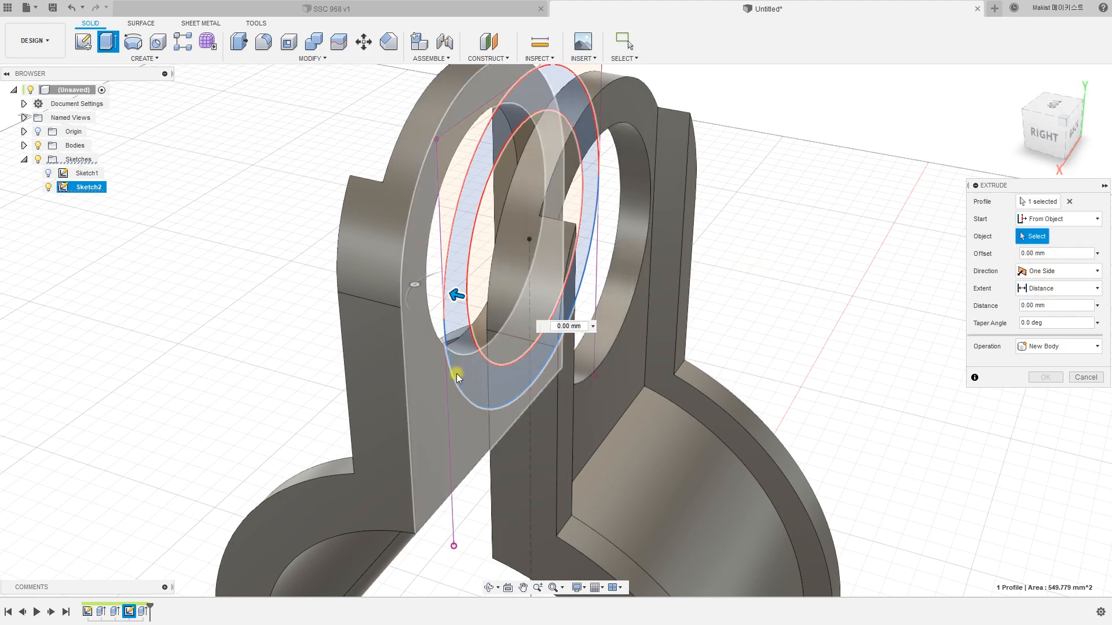
pyautogui.click(425, 394)
pyautogui.keyDown('shift'); pyautogui.moveTo(406, 411); pyautogui.dragTo(349, 346, button='middle'); pyautogui.keyUp('shift')
pyautogui.moveTo(367, 320); pyautogui.dragTo(252, 345)
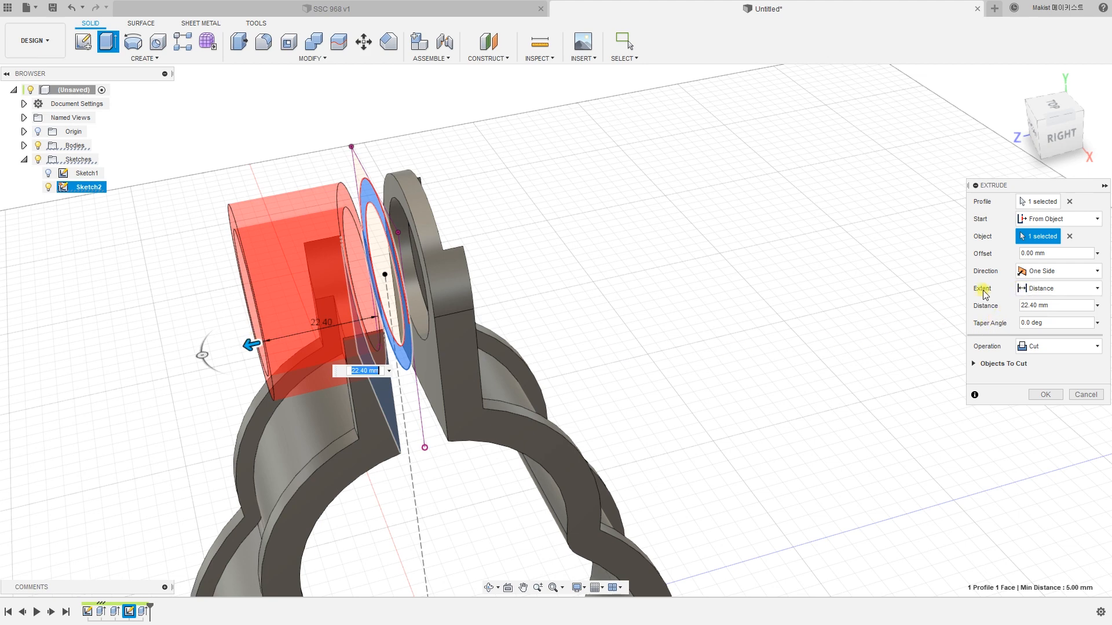
# Change the ring extrusion's extent to To Object, ending at the outer face of the same neck wall's side rib.
pyautogui.click(1028, 289)
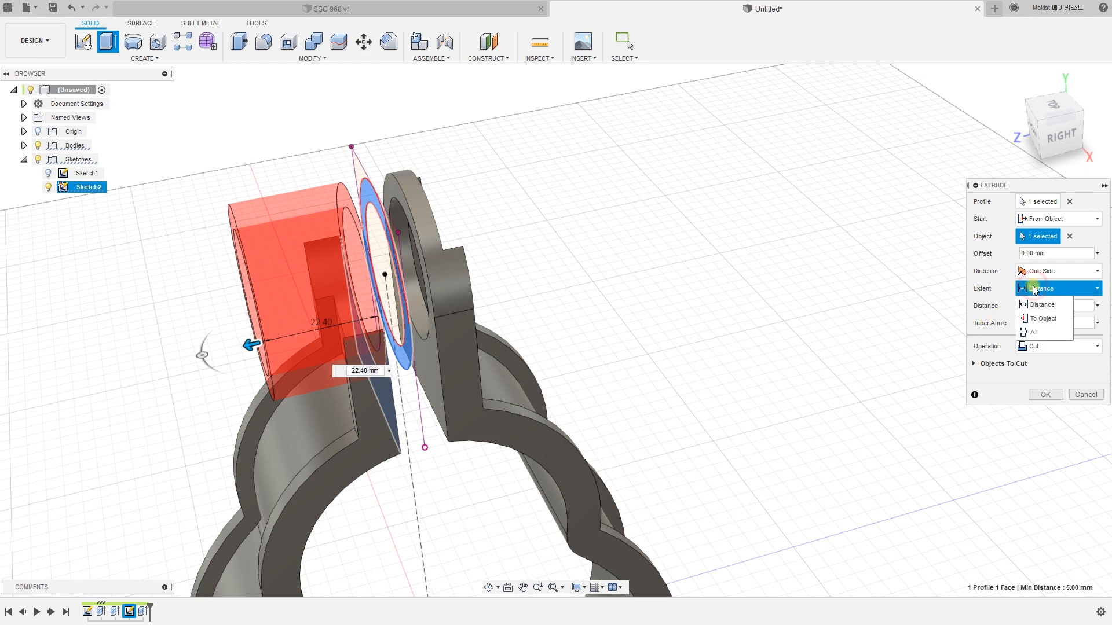
pyautogui.click(1038, 323)
pyautogui.scroll(4, 641, 370)
pyautogui.keyDown('shift'); pyautogui.moveTo(563, 355); pyautogui.dragTo(577, 347, button='middle'); pyautogui.keyUp('shift')
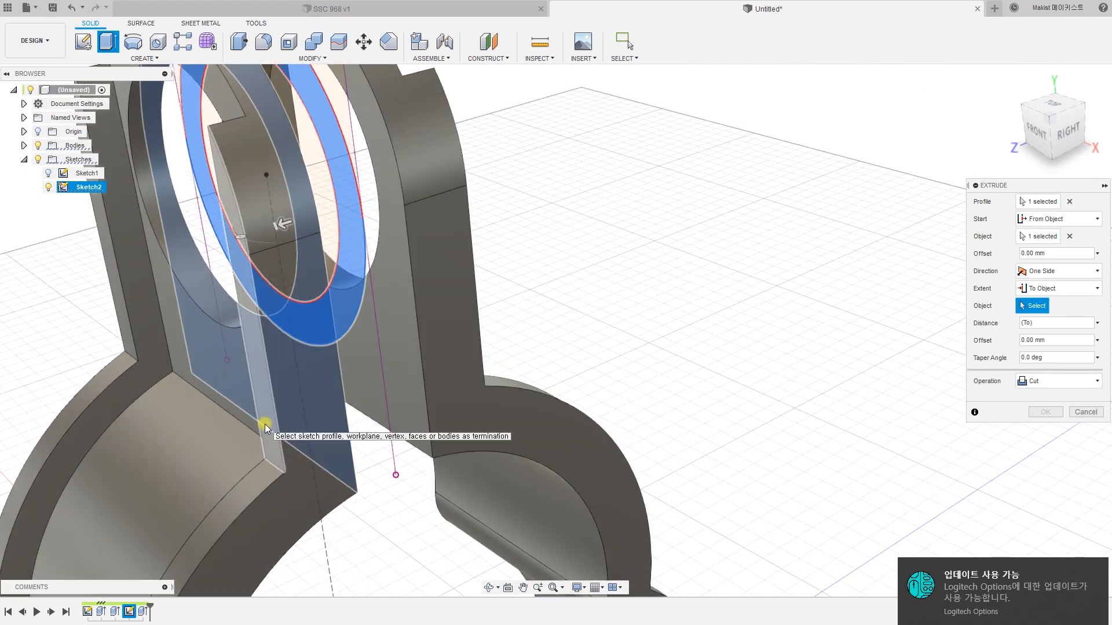
pyautogui.click(265, 423)
pyautogui.scroll(-3, 266, 424)
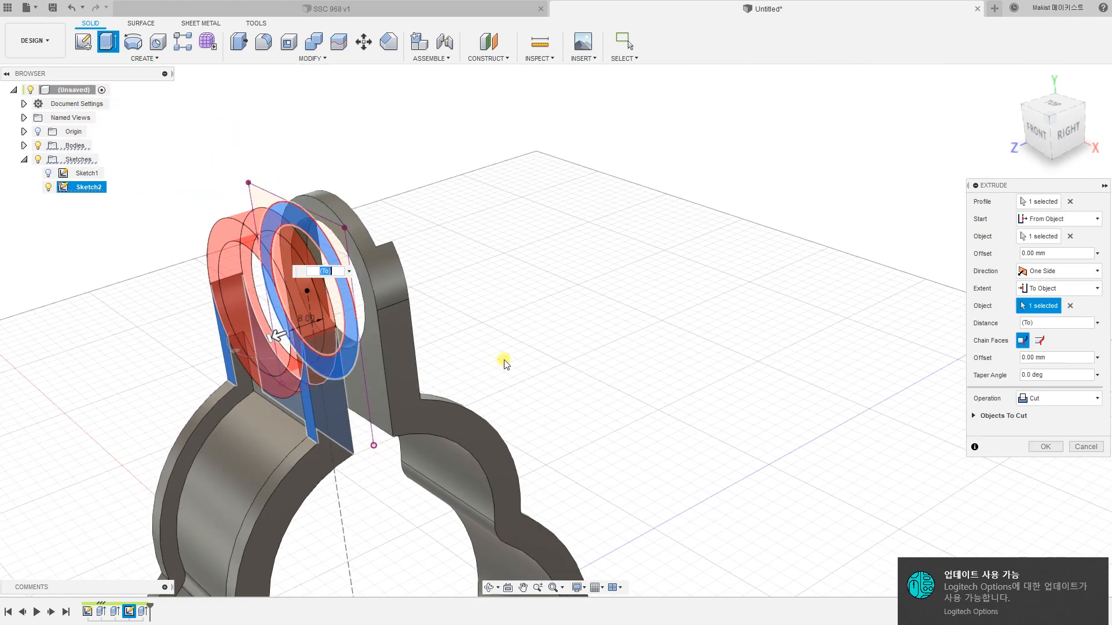
pyautogui.keyDown('shift'); pyautogui.moveTo(504, 364); pyautogui.dragTo(474, 370, button='middle'); pyautogui.keyUp('shift')
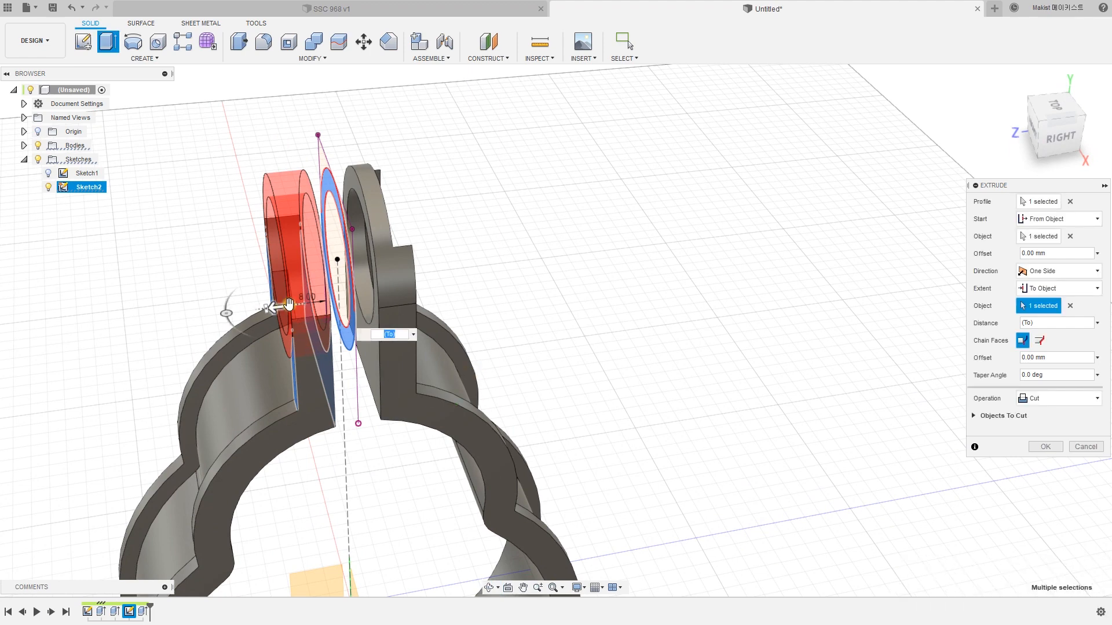
# Set the operation to Join and apply the extrusion, adding the ring-shaped boss around the neck wall's hole.
pyautogui.click(1065, 406)
pyautogui.click(1056, 419)
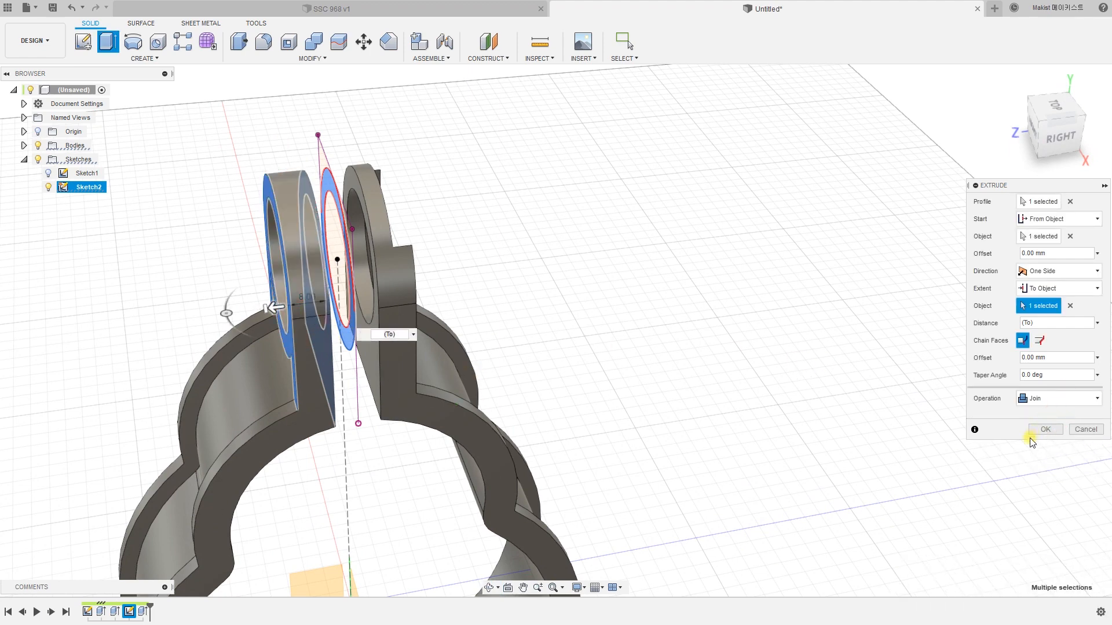
pyautogui.click(1051, 431)
pyautogui.keyDown('shift'); pyautogui.moveTo(751, 387); pyautogui.dragTo(669, 337, button='middle'); pyautogui.keyUp('shift')
pyautogui.scroll(3, 667, 336)
pyautogui.scroll(-2, 655, 322)
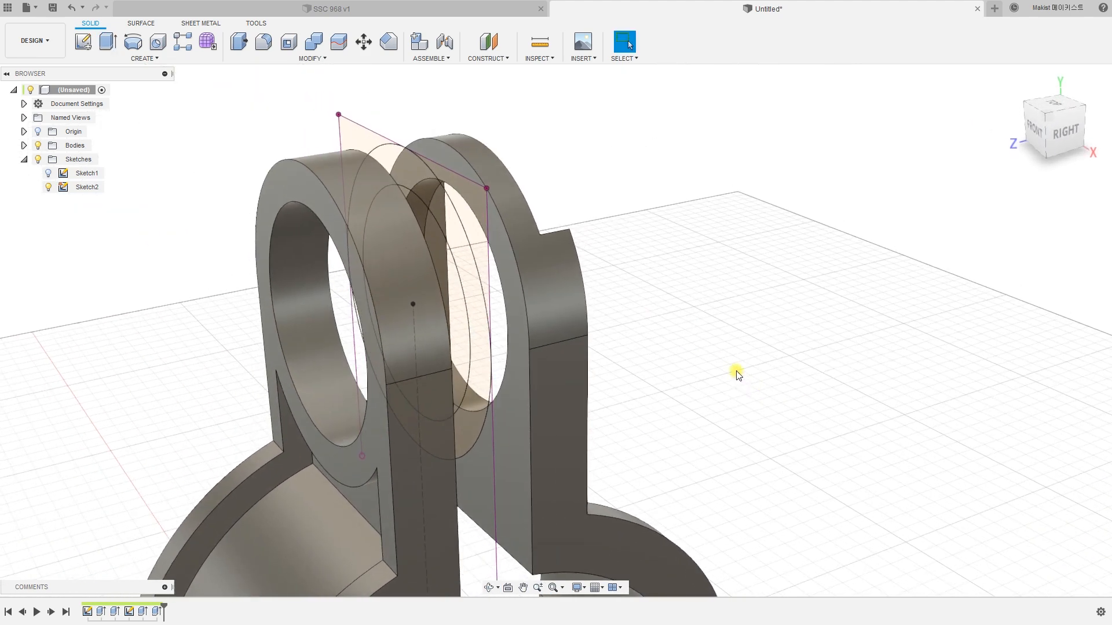
# Start another extrusion of Sketch2's ring profile, beginning From Object at the opposite neck wall's inner face.
pyautogui.press('e')
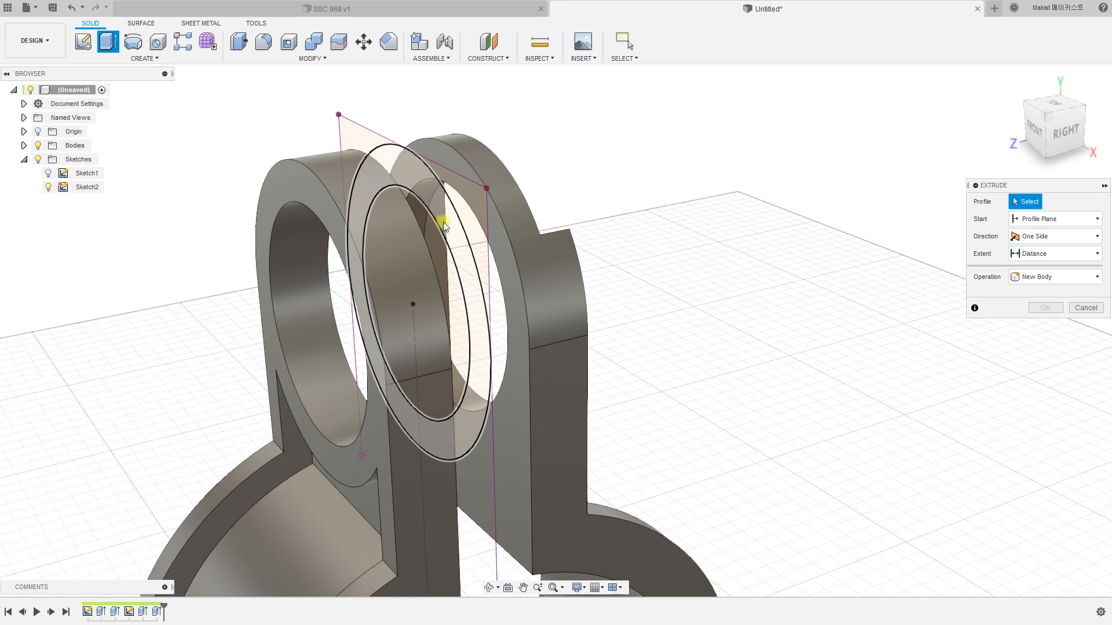
pyautogui.click(448, 224)
pyautogui.click(1064, 221)
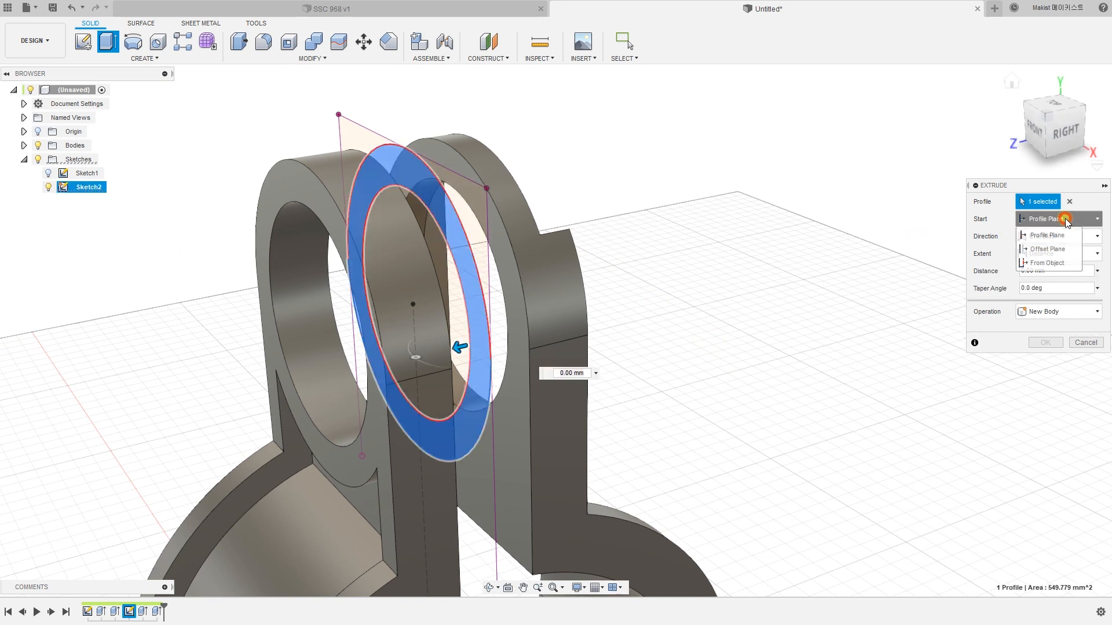
pyautogui.click(1051, 263)
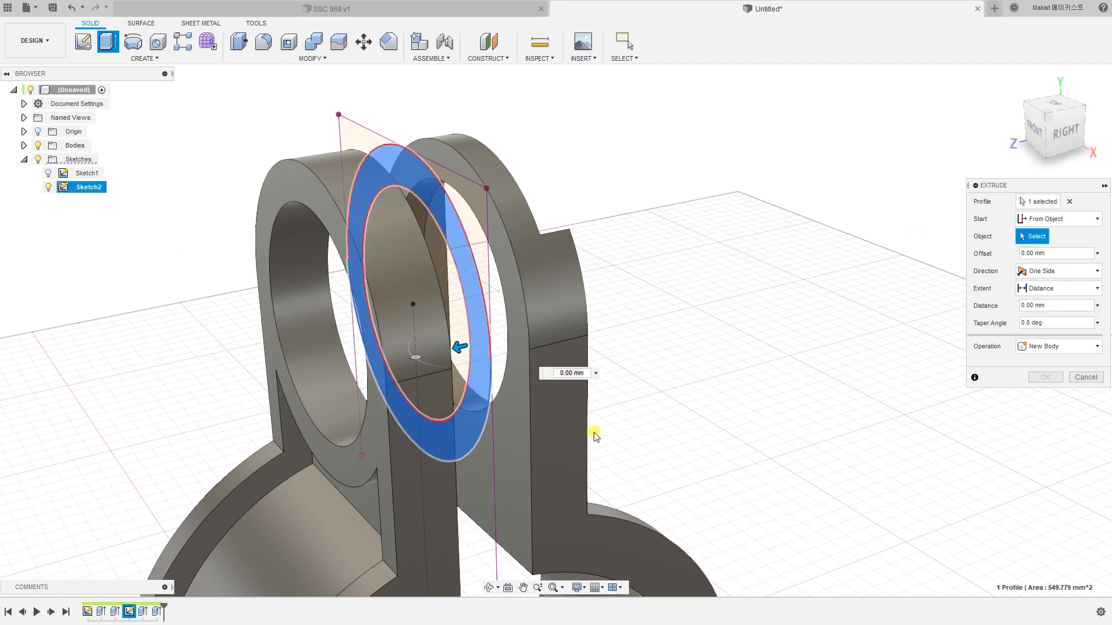
pyautogui.click(516, 435)
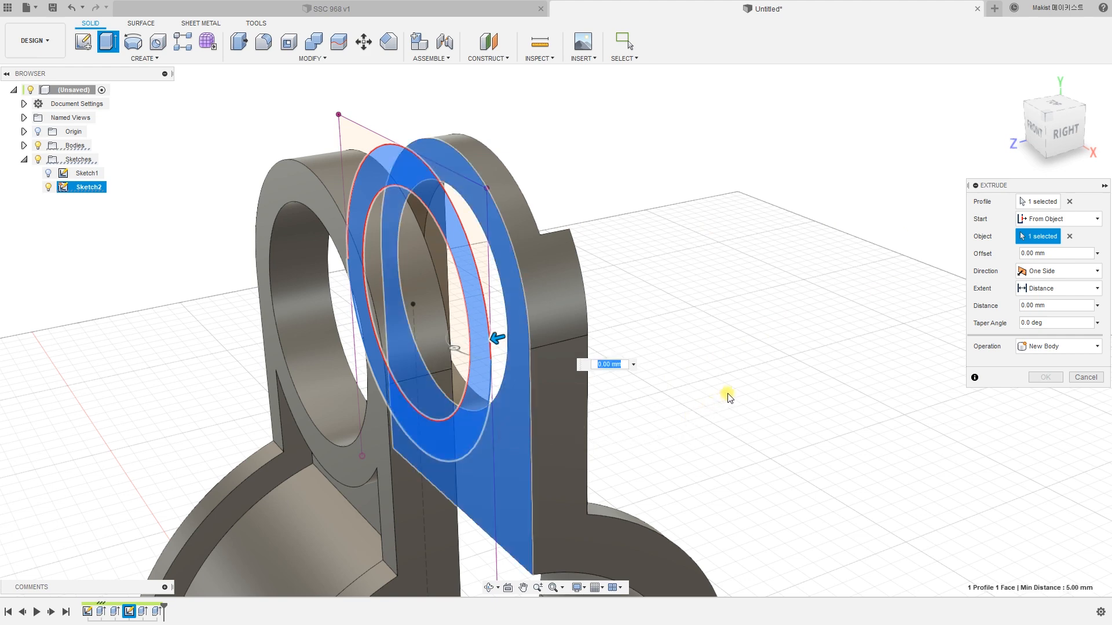
pyautogui.keyDown('shift'); pyautogui.moveTo(728, 398); pyautogui.dragTo(705, 389, button='middle'); pyautogui.keyUp('shift')
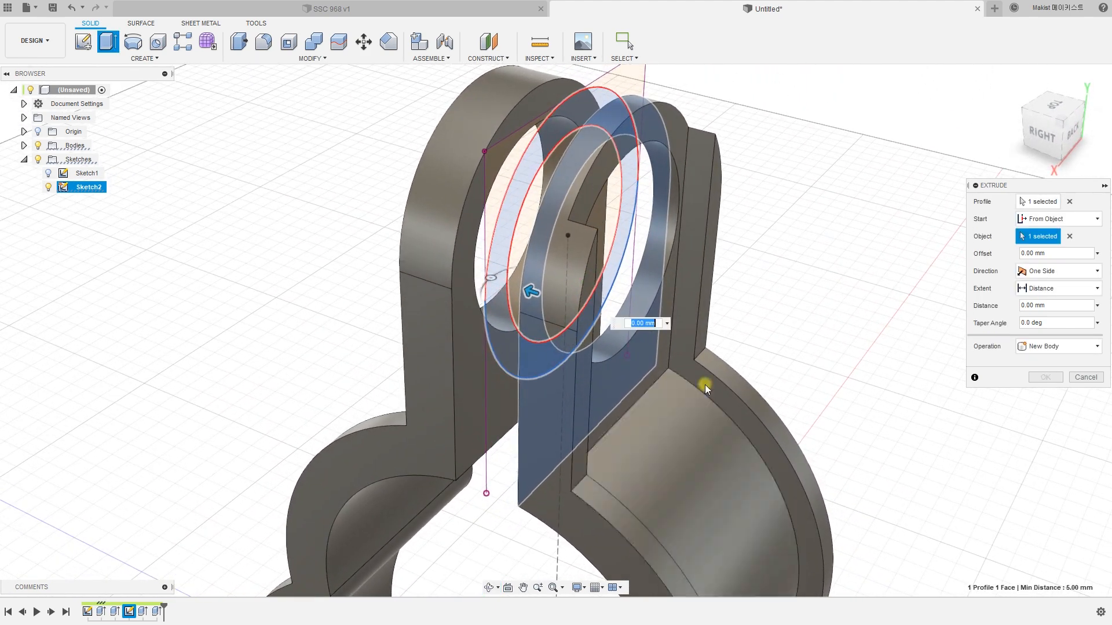
# Keep the ring extrusion One Side and set its extent To Object, ending at the outer face of the same wall's side rib.
pyautogui.click(1037, 272)
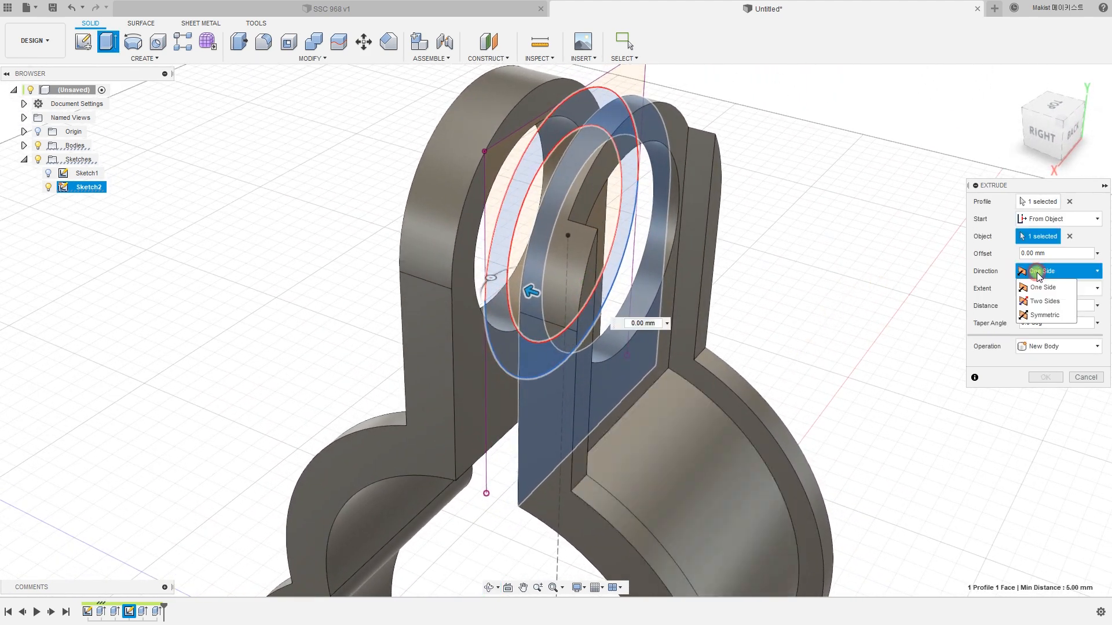
pyautogui.click(1040, 287)
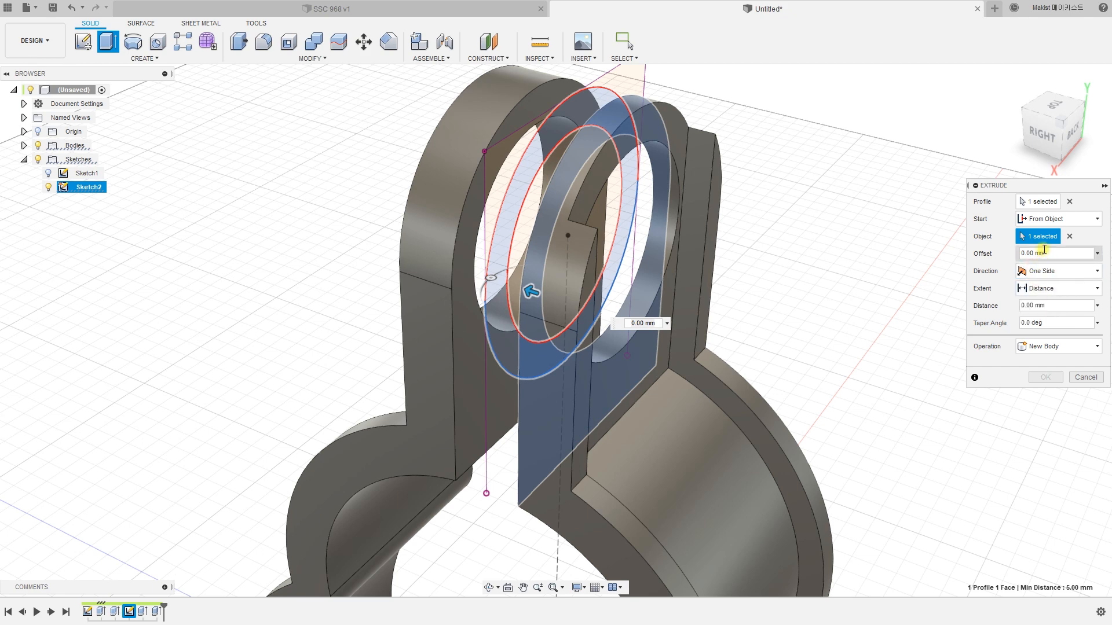
pyautogui.click(1041, 291)
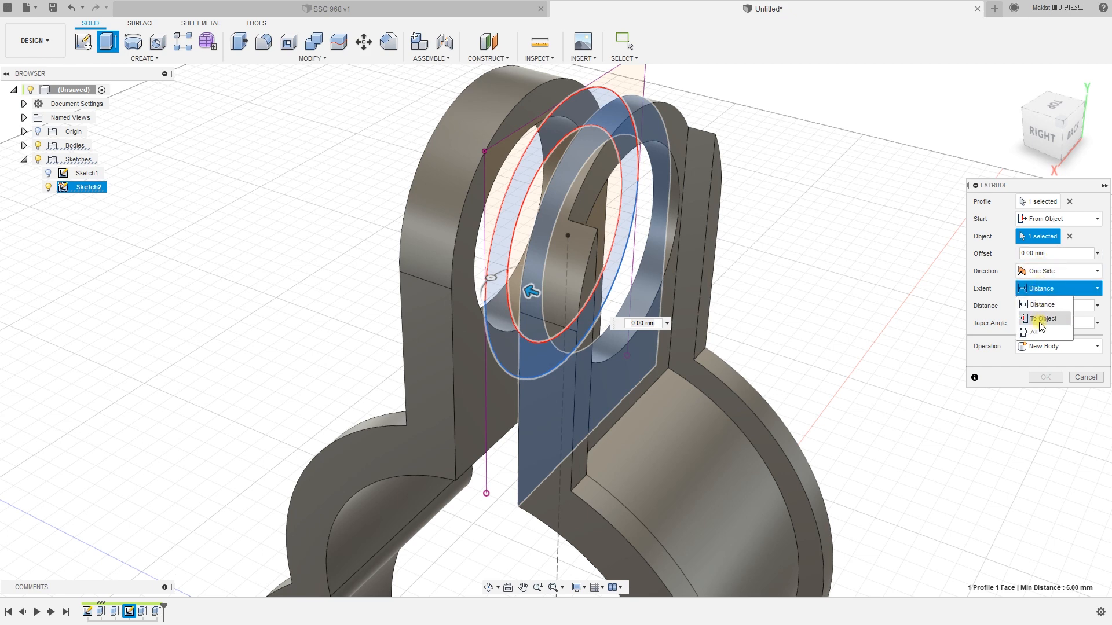
pyautogui.click(1041, 319)
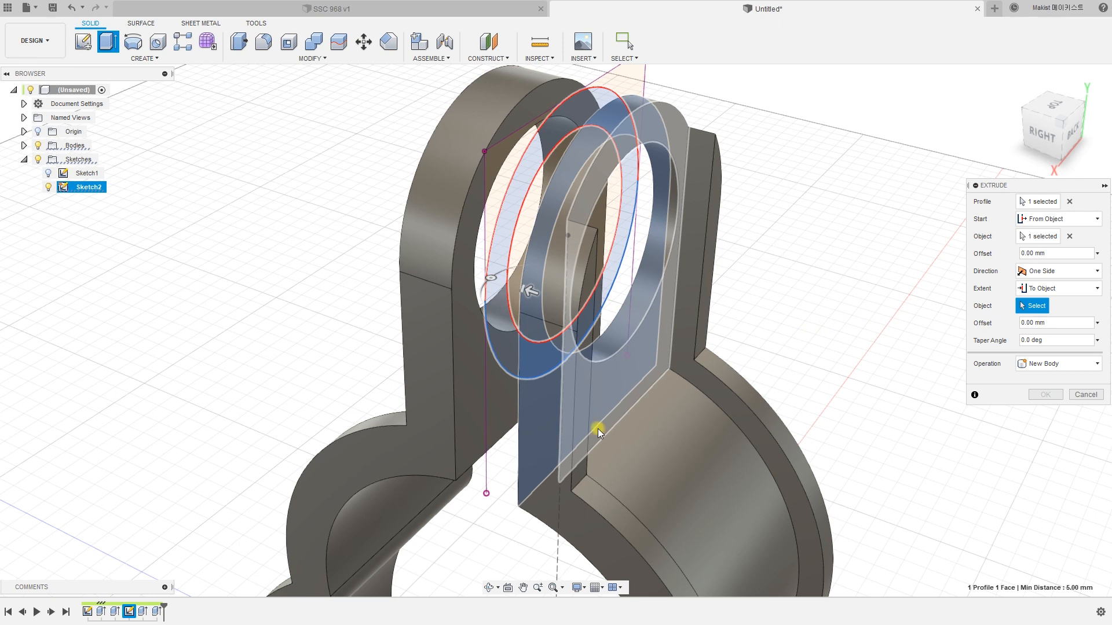
pyautogui.click(579, 455)
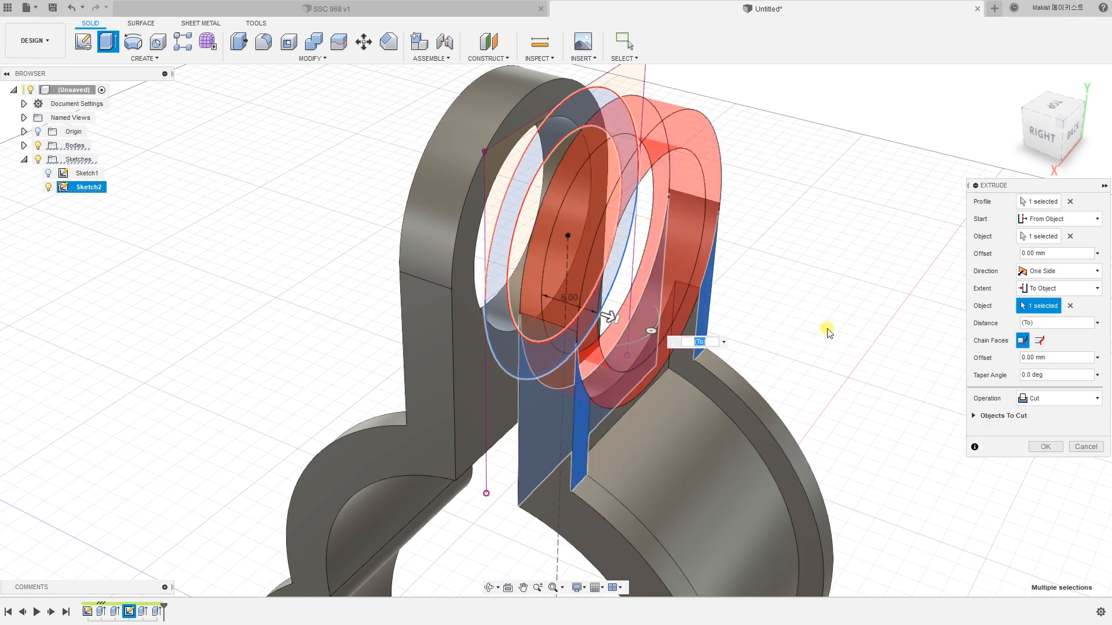
# Set the operation to Join and apply the extrusion to add the second ring boss around the opposite neck wall's hole.
pyautogui.click(1035, 397)
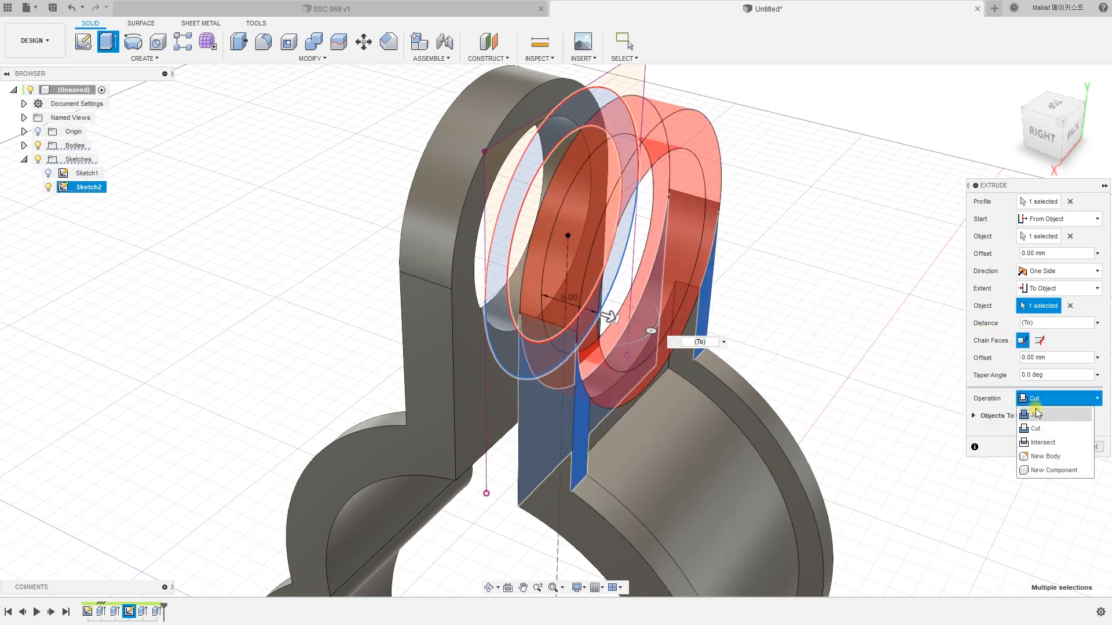
pyautogui.click(1038, 416)
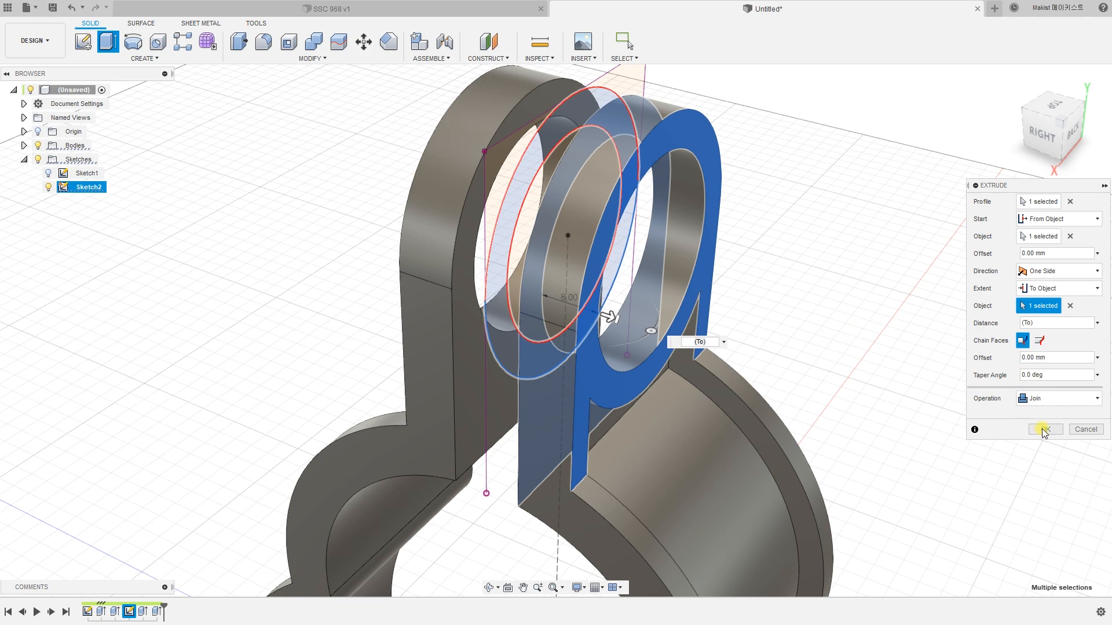
pyautogui.click(1043, 430)
pyautogui.scroll(-3, 892, 383)
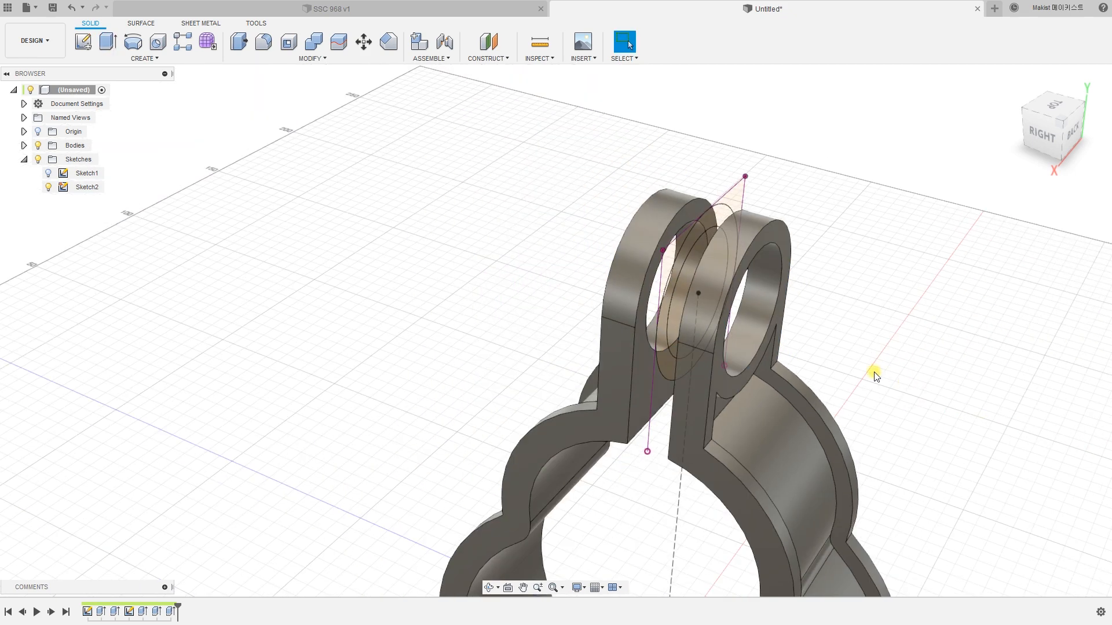
pyautogui.keyDown('shift'); pyautogui.moveTo(874, 373); pyautogui.dragTo(866, 300, button='middle'); pyautogui.keyUp('shift')
pyautogui.scroll(-4, 910, 375)
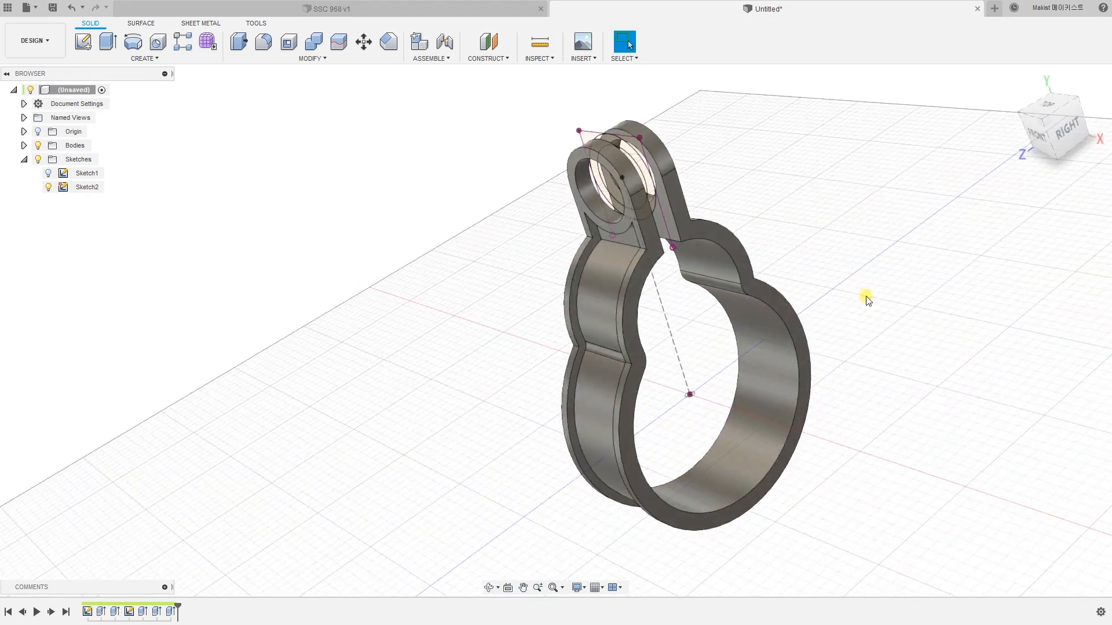
# Hide Sketch2 and compare the clamp ring model with the isometric view on the practice drawing.
pyautogui.click(48, 187)
pyautogui.moveTo(415, 325)
pyautogui.keyDown('shift'); pyautogui.mouseDown(button='middle')
pyautogui.moveTo(391, 302)
pyautogui.moveTo(390, 315)
pyautogui.moveTo(582, 321)
pyautogui.mouseUp(button='middle'); pyautogui.keyUp('shift')
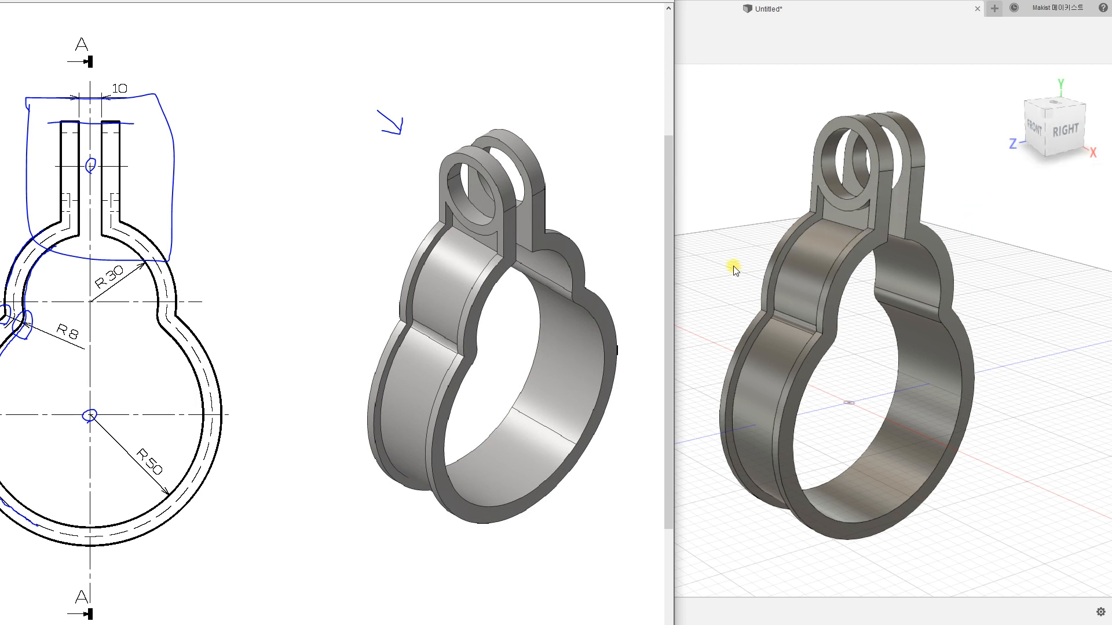
pyautogui.scroll(-2, 725, 263)
pyautogui.keyDown('shift'); pyautogui.moveTo(703, 276); pyautogui.dragTo(572, 302, button='middle'); pyautogui.keyUp('shift')
pyautogui.press('Escape')
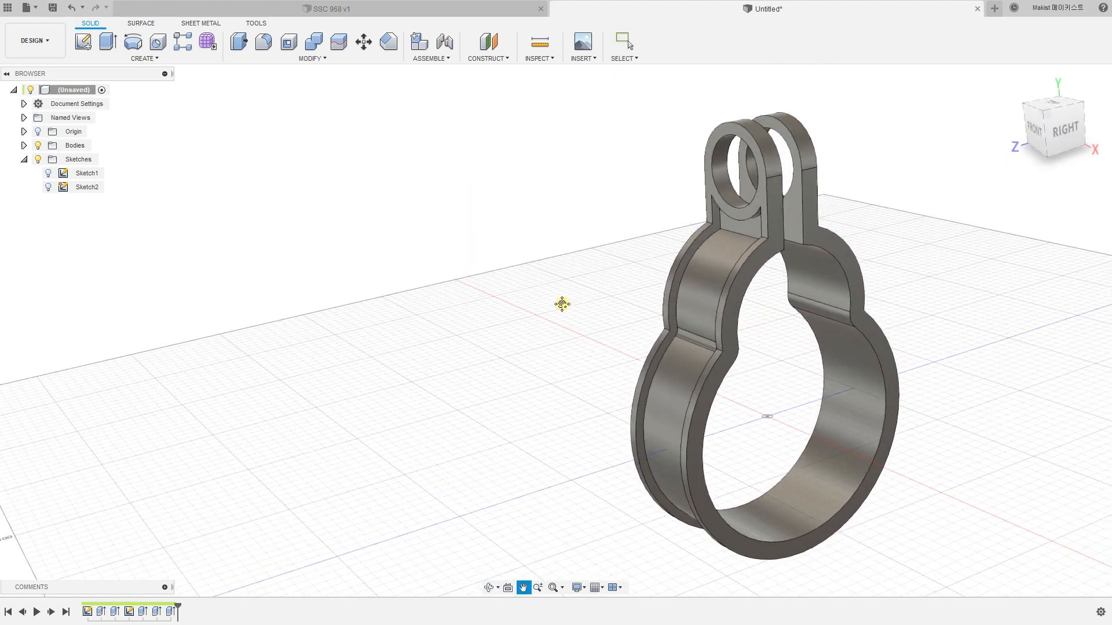
pyautogui.scroll(2, 561, 303)
pyautogui.click(37, 8)
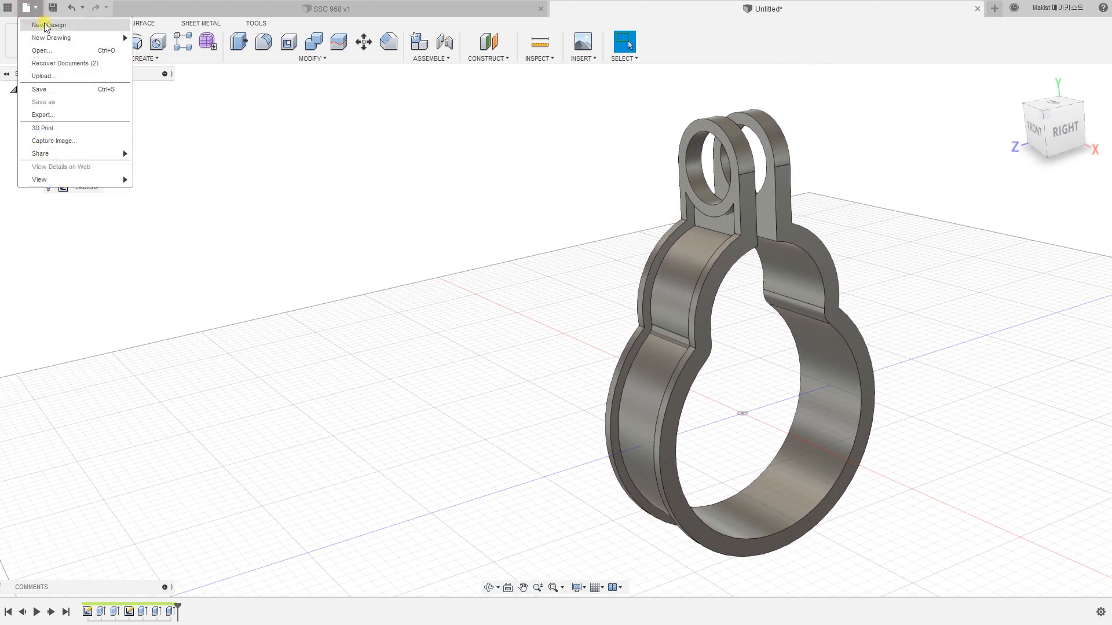
pyautogui.click(67, 90)
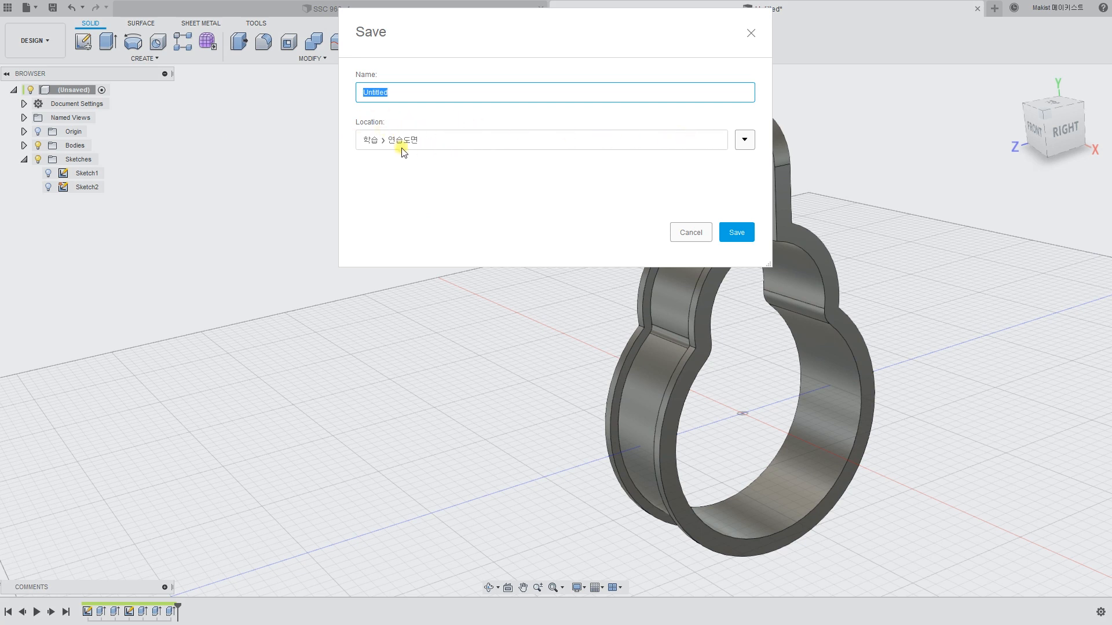
pyautogui.click(744, 140)
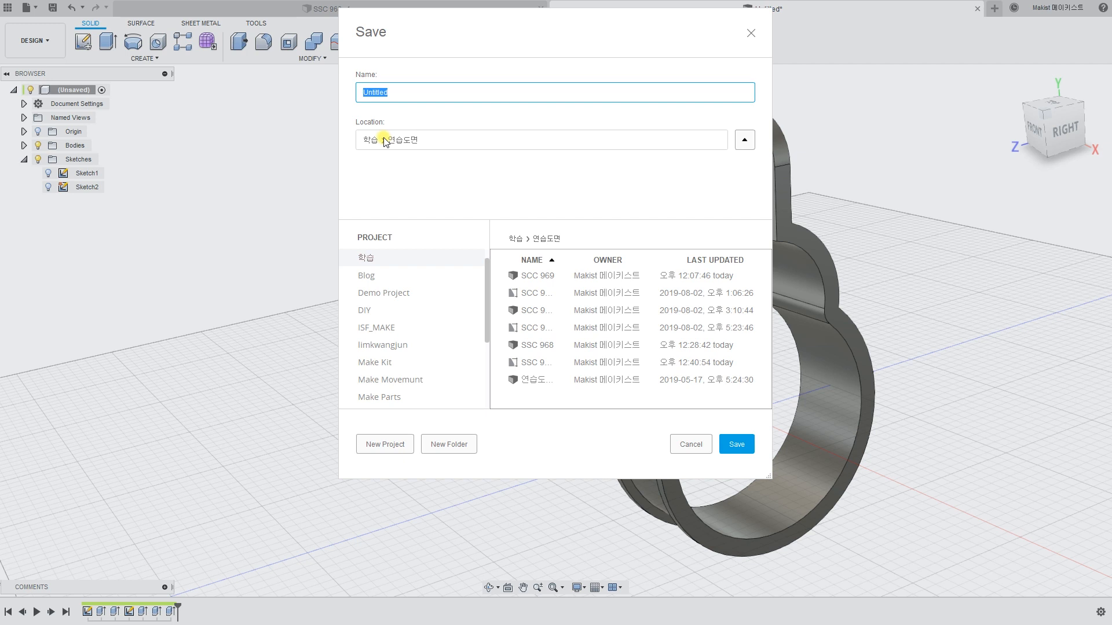
pyautogui.click(407, 92)
pyautogui.moveTo(428, 92); pyautogui.dragTo(341, 91)
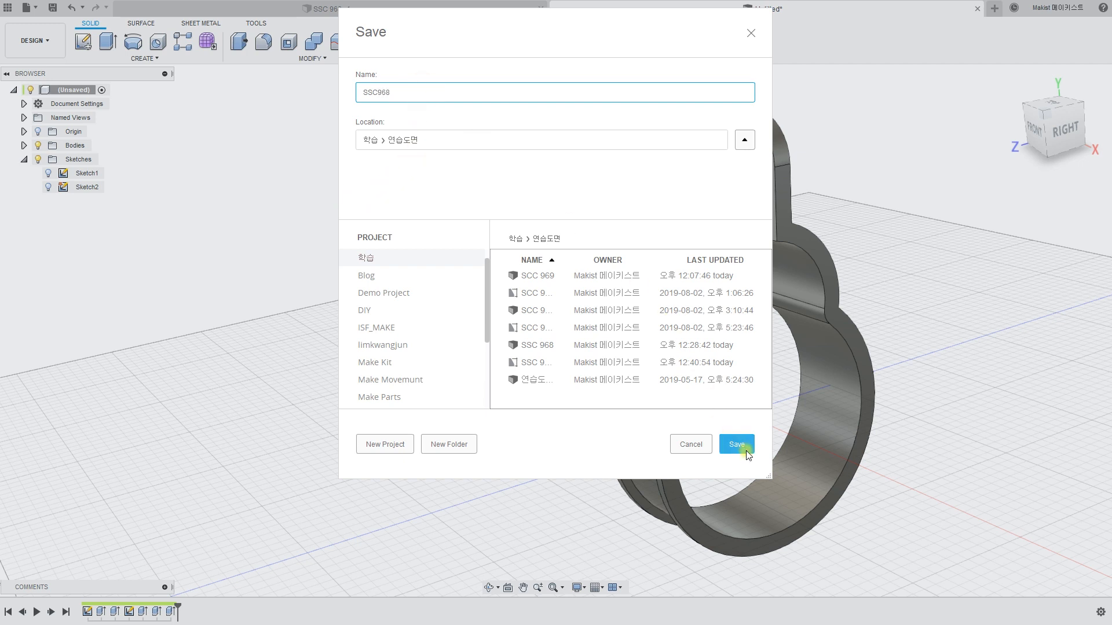
pyautogui.click(692, 446)
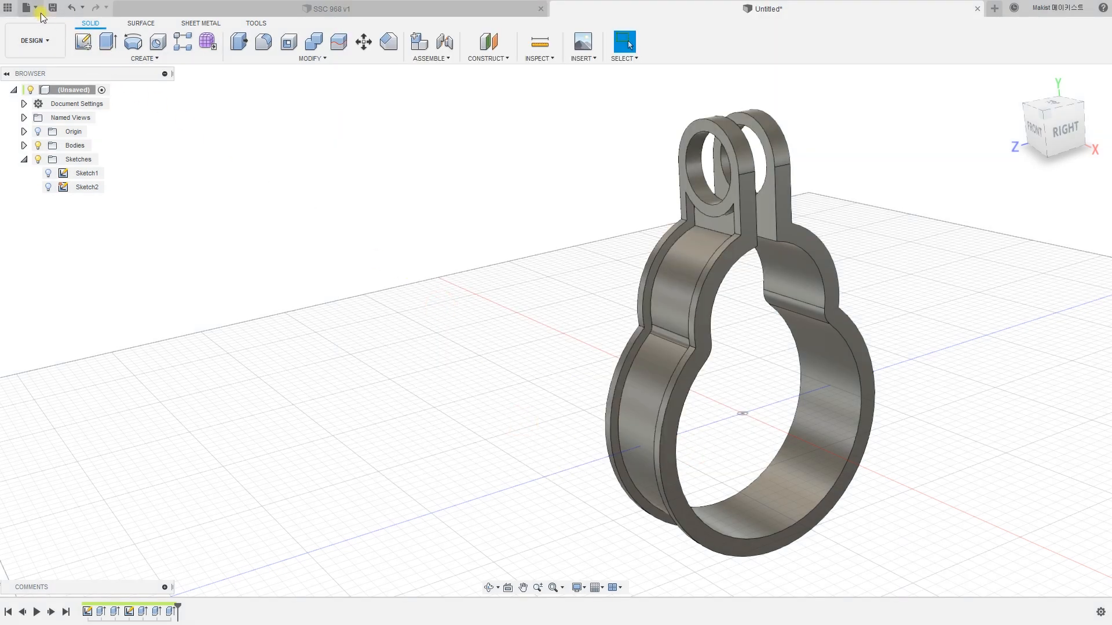
# Show the data panel and go up from the 학습 project to look through the list of all projects.
pyautogui.click(8, 7)
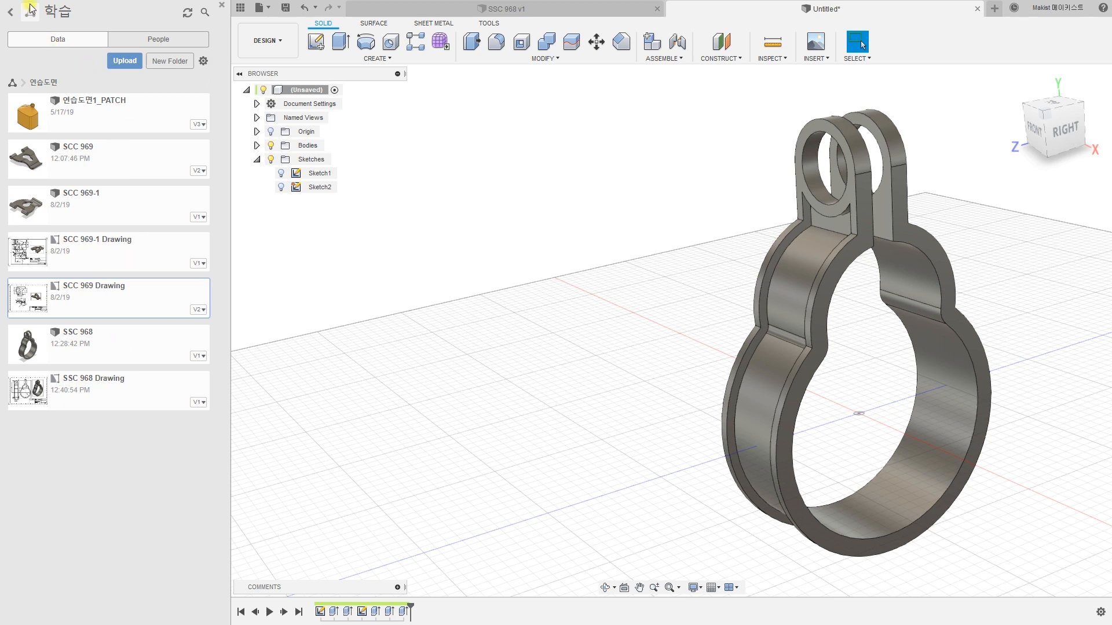
pyautogui.click(12, 12)
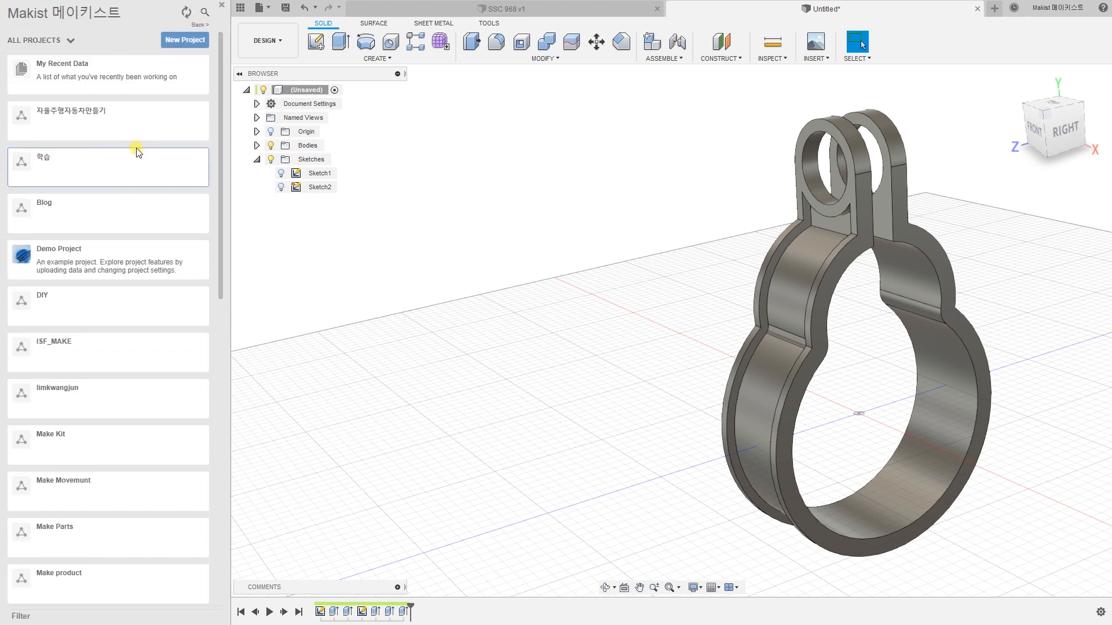
pyautogui.scroll(-11, 137, 153)
pyautogui.scroll(9, 139, 153)
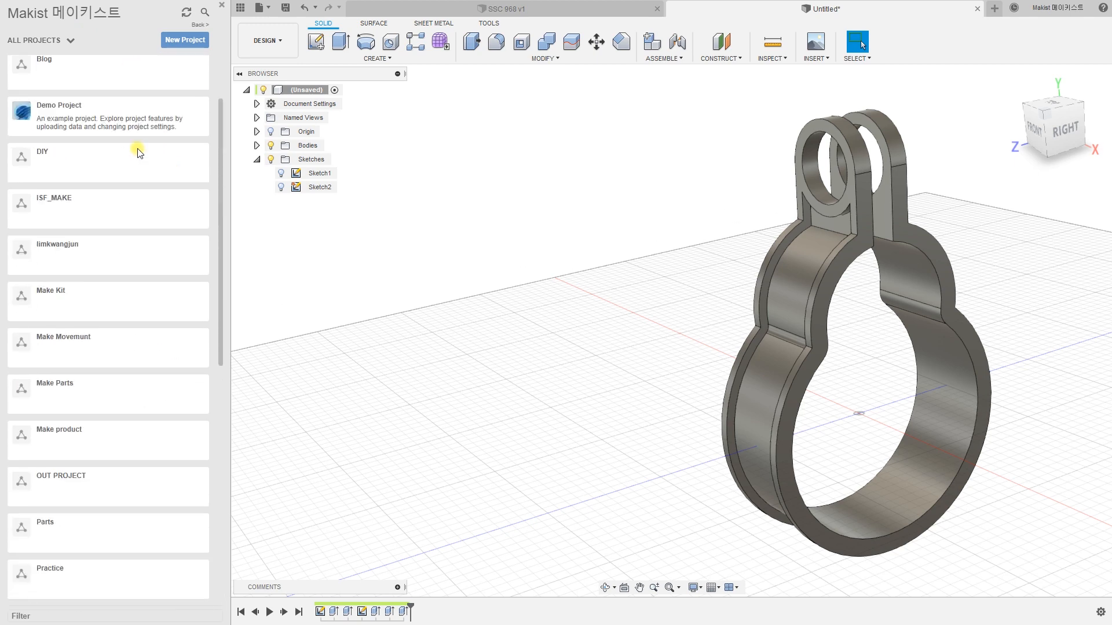
pyautogui.scroll(3, 138, 153)
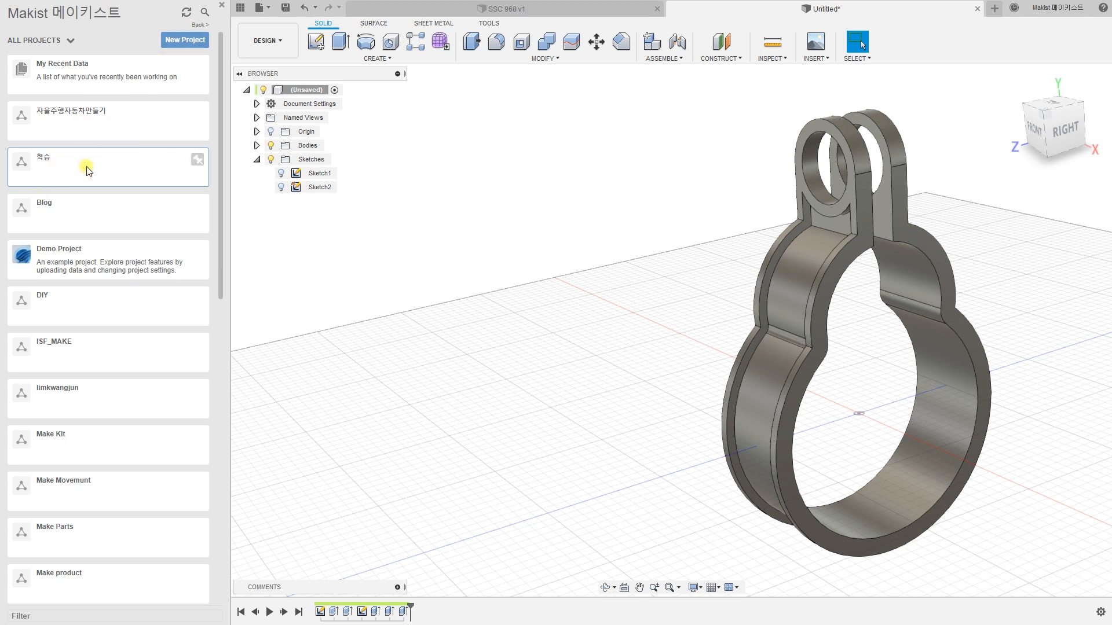
# Open the 학습 project, return to its root level and show the files in the 연습도면 folder.
pyautogui.click(149, 171)
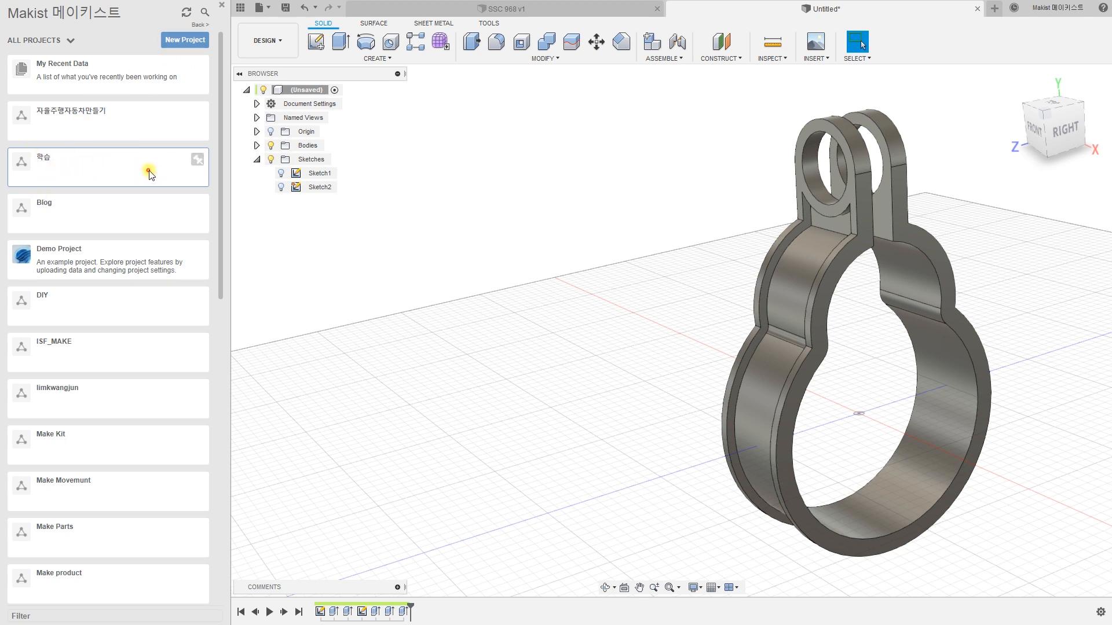
pyautogui.doubleClick(59, 156)
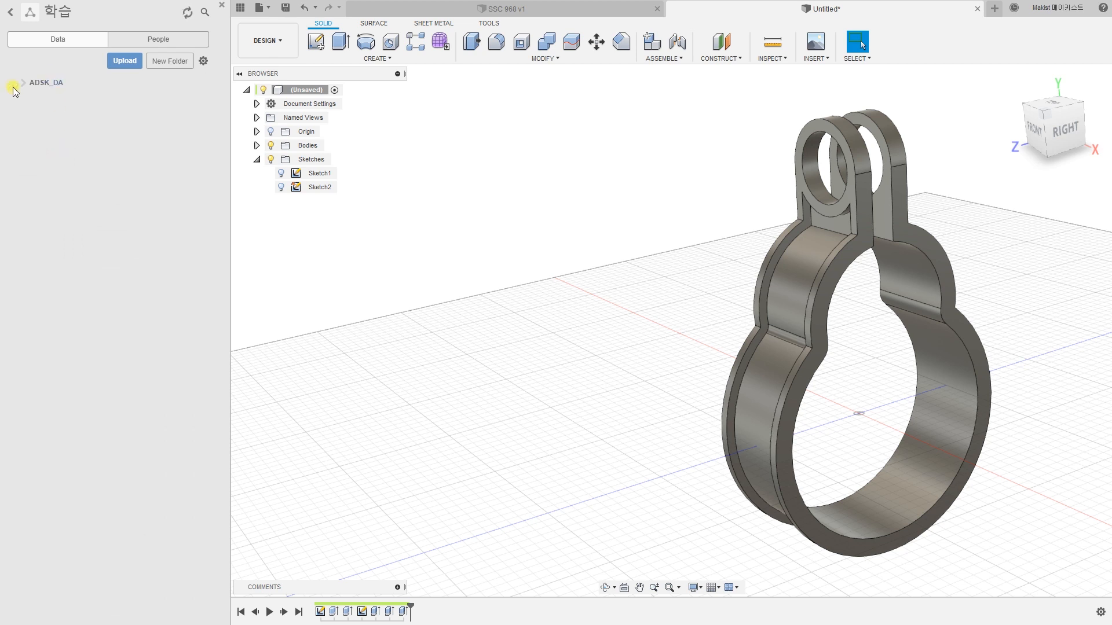
pyautogui.click(12, 85)
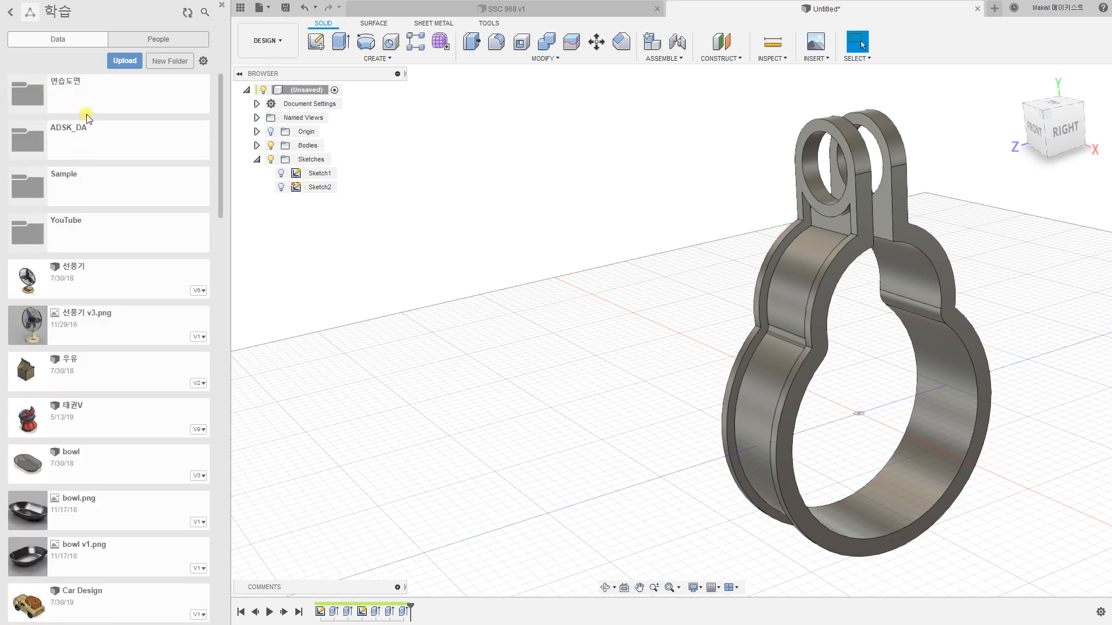
pyautogui.click(89, 96)
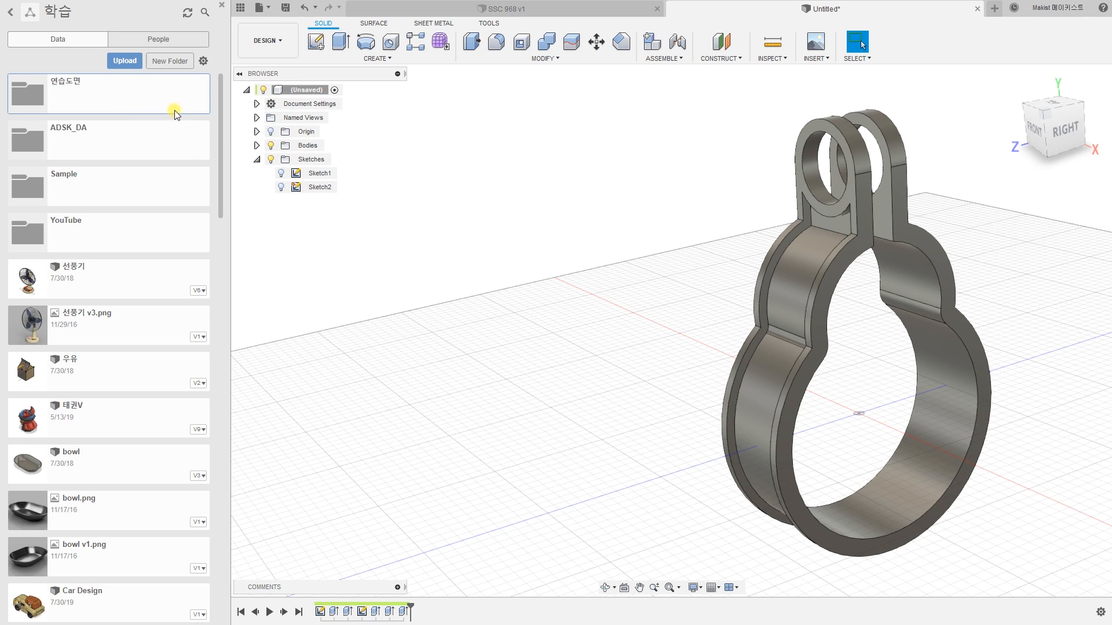
pyautogui.scroll(-1, 161, 140)
pyautogui.scroll(1, 161, 140)
pyautogui.doubleClick(123, 108)
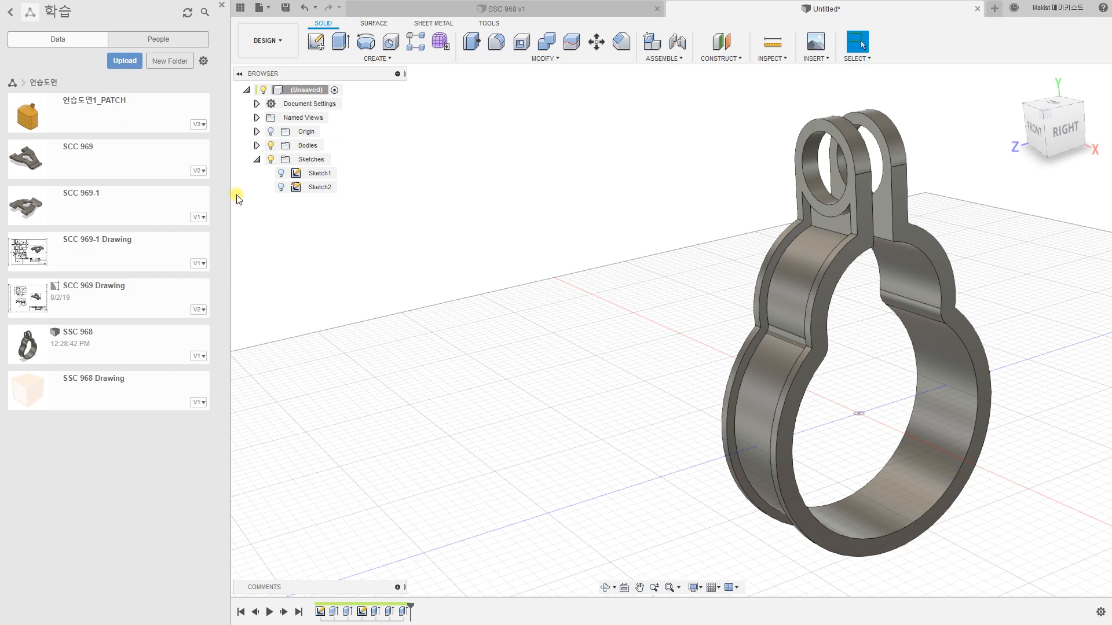